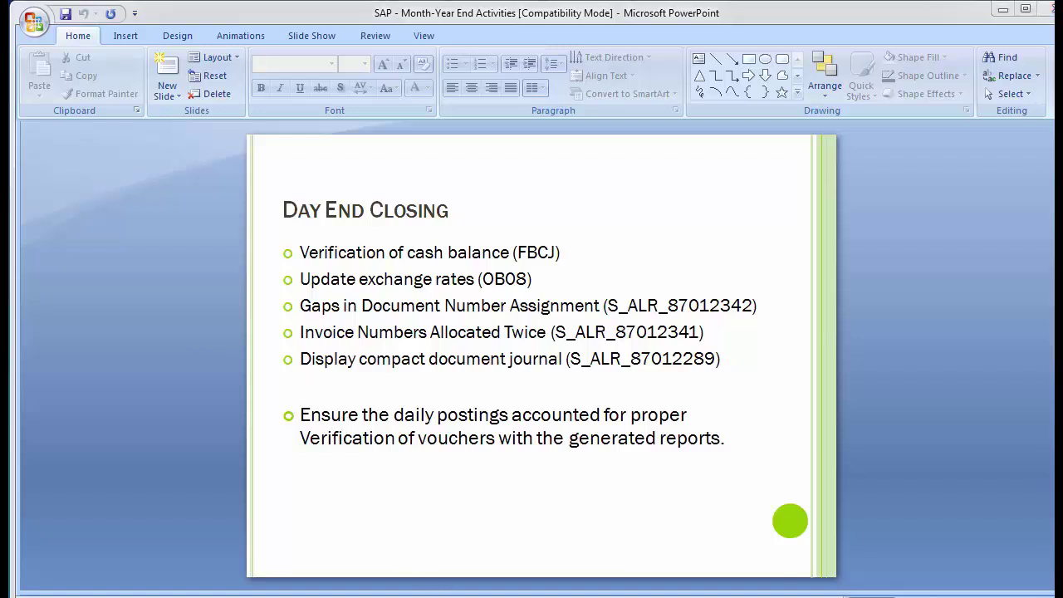
# Look up the transaction code for verifying the cash balance on the Day End Closing slide in PowerPoint.
pyautogui.click(501, 570)
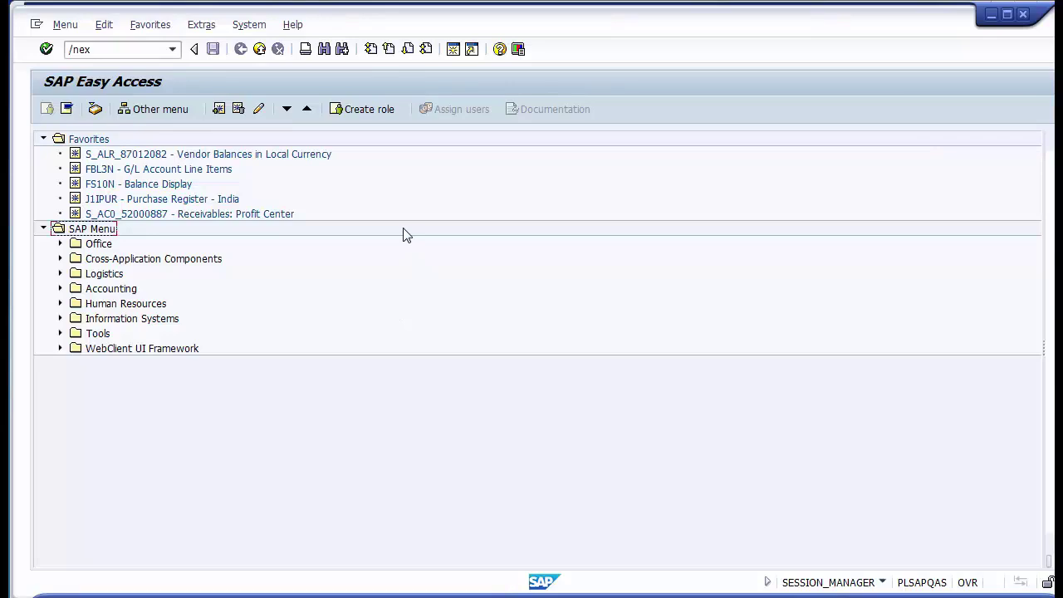
pyautogui.hotkey('alt', 'Tab')
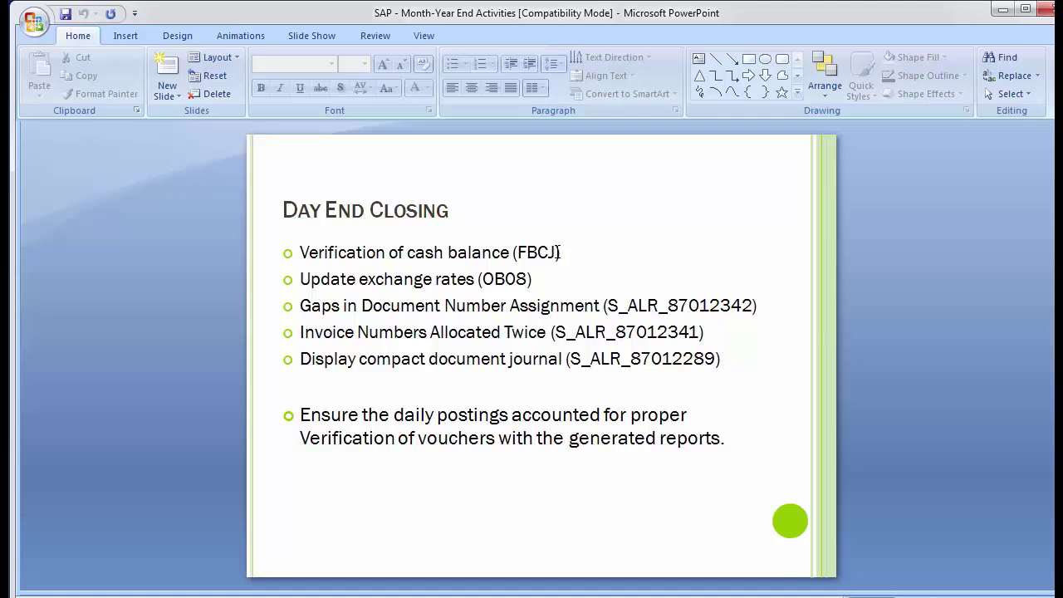
pyautogui.moveTo(557, 251); pyautogui.dragTo(520, 252)
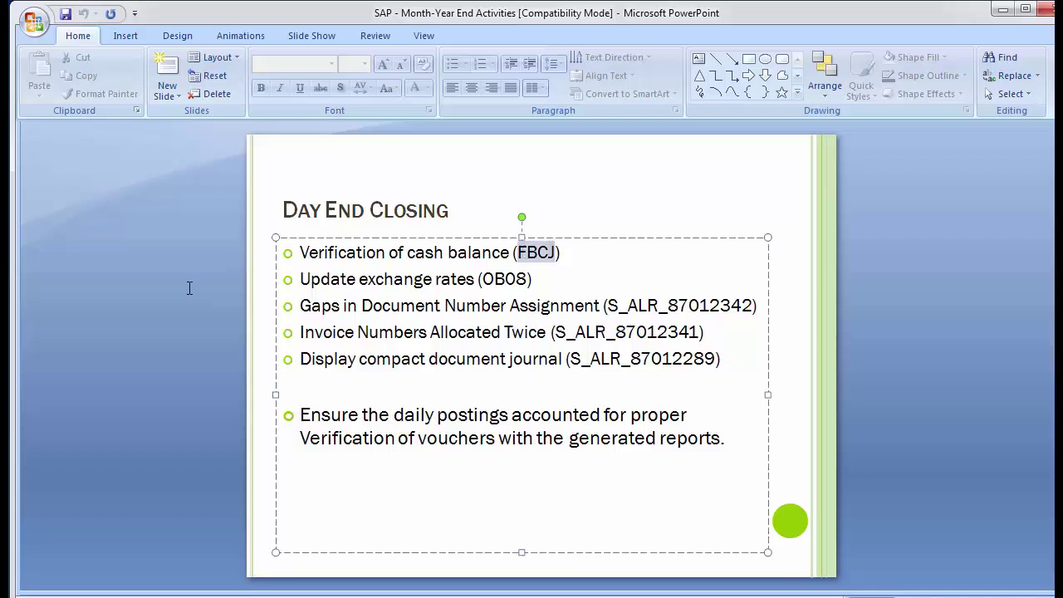
# Switch to SAP and open the cash journal with transaction code FBCJ.
pyautogui.hotkey('alt', 'Tab')
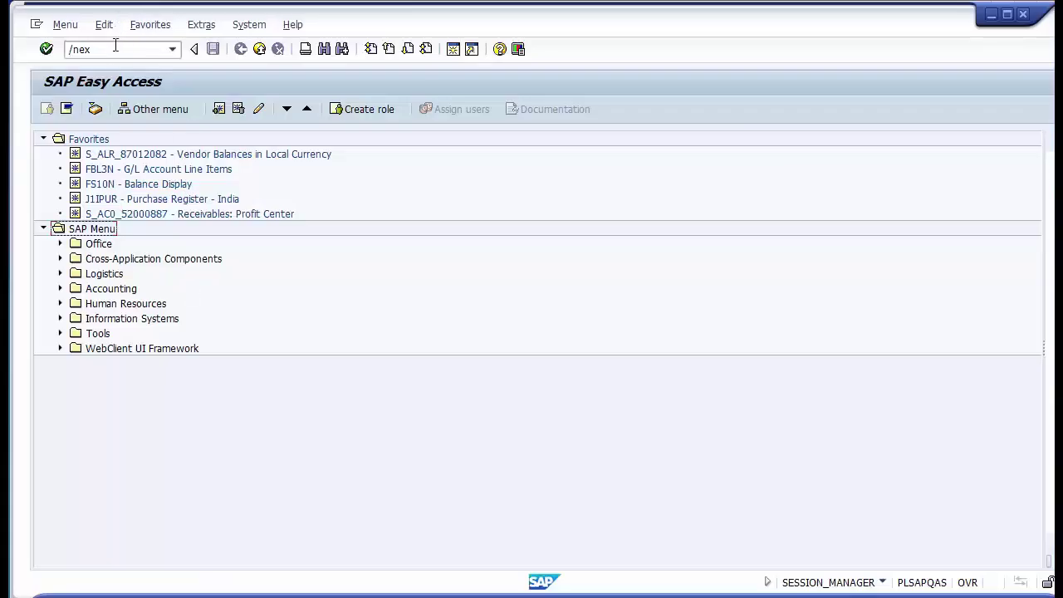
pyautogui.click(115, 50)
pyautogui.press('BackSpace')
pyautogui.write('FBCJ')
pyautogui.press('Return')
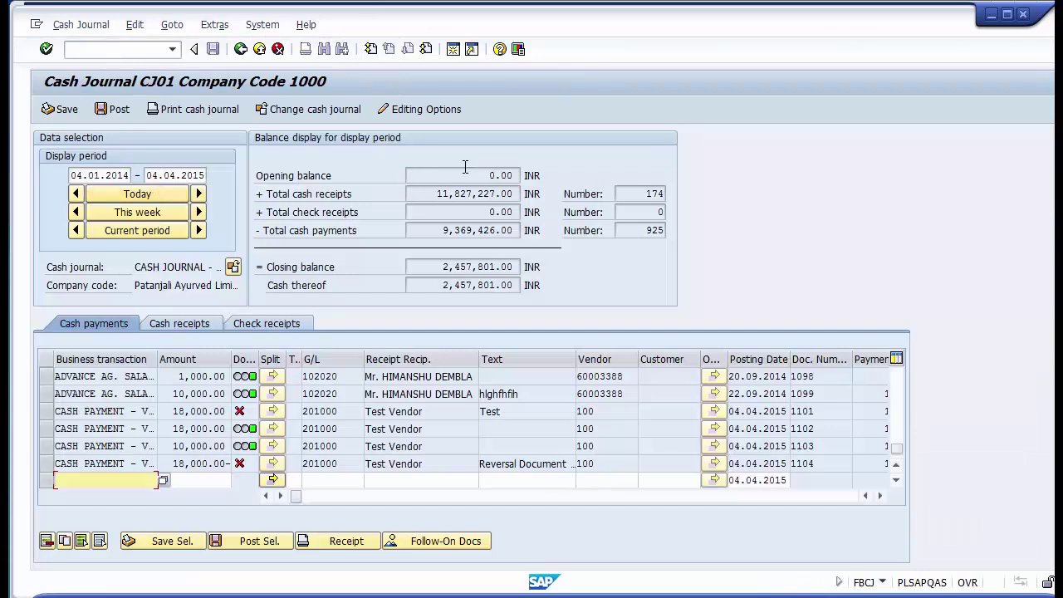
# Display the cash journal for today and examine its opening balance, total cash payments and closing balance.
pyautogui.click(148, 191)
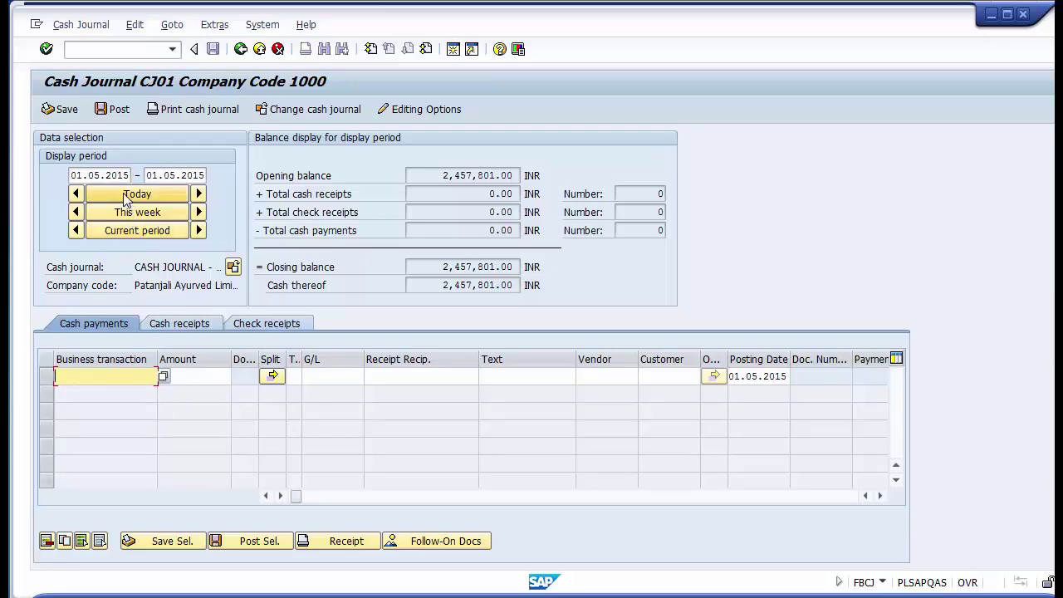
pyautogui.click(125, 198)
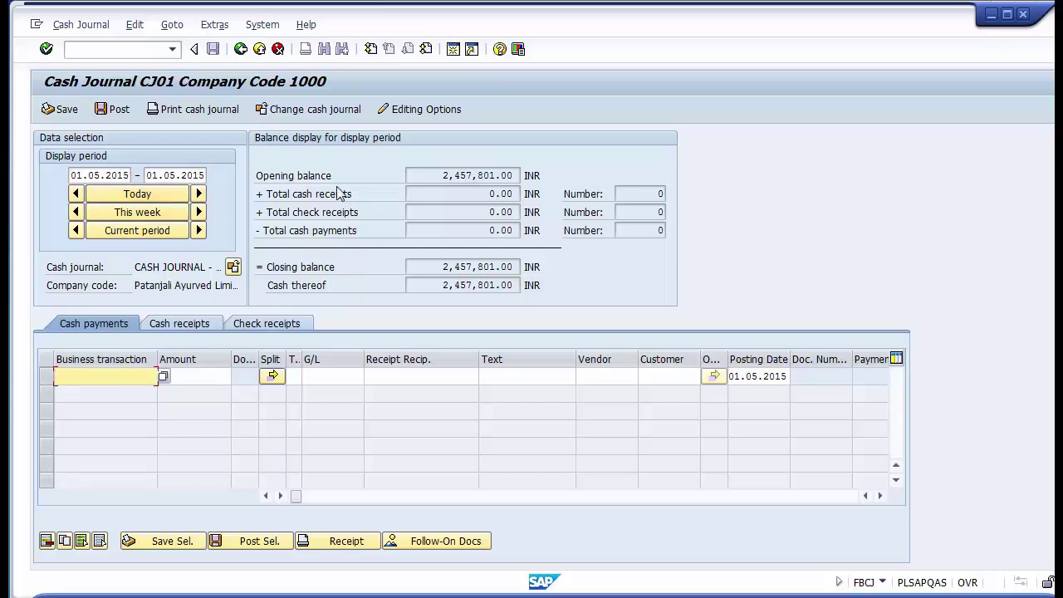
pyautogui.moveTo(440, 178); pyautogui.dragTo(517, 231)
pyautogui.click(492, 233)
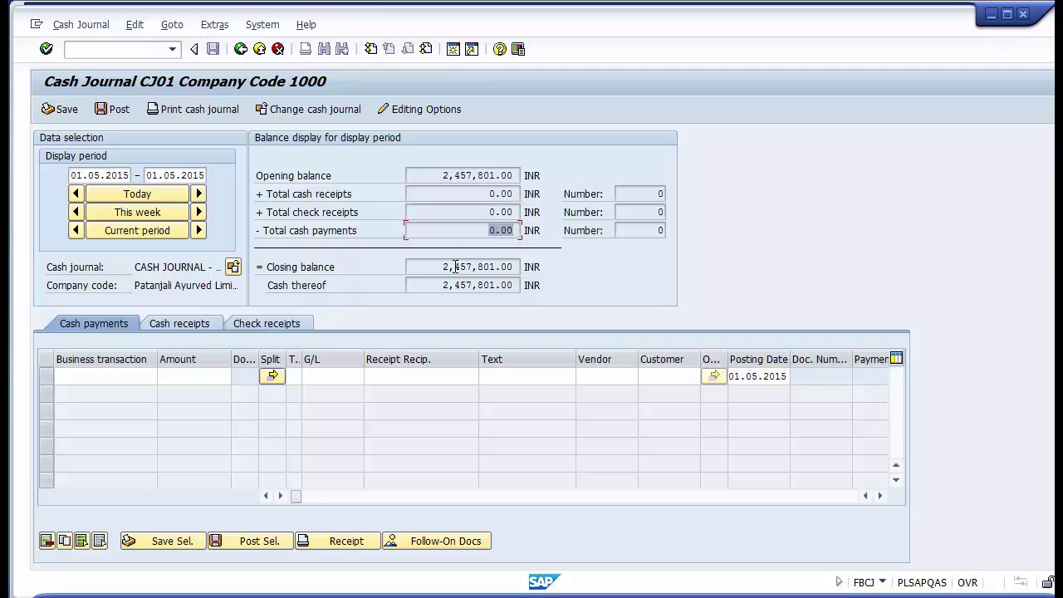
pyautogui.moveTo(444, 267); pyautogui.dragTo(516, 267)
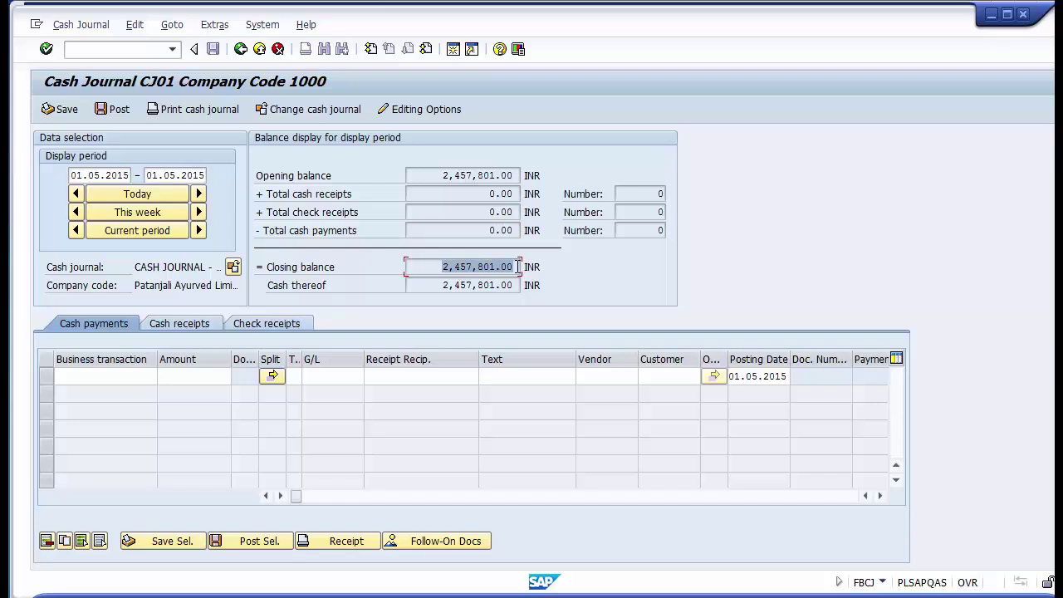
pyautogui.click(359, 180)
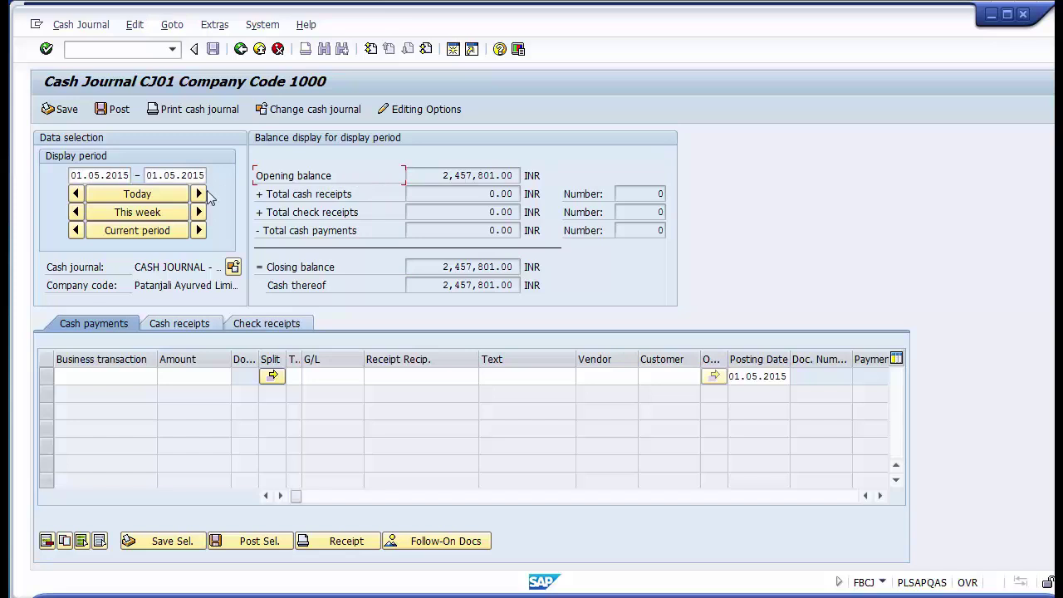
# Set both the start and end date of the cash journal's display period to 01.04.2014.
pyautogui.click(146, 198)
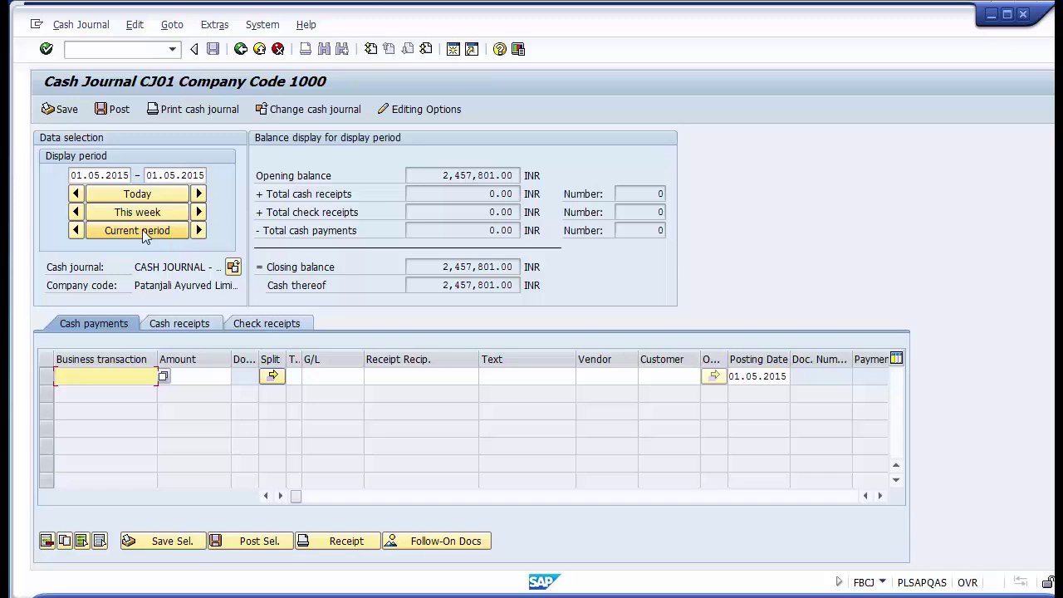
pyautogui.click(96, 175)
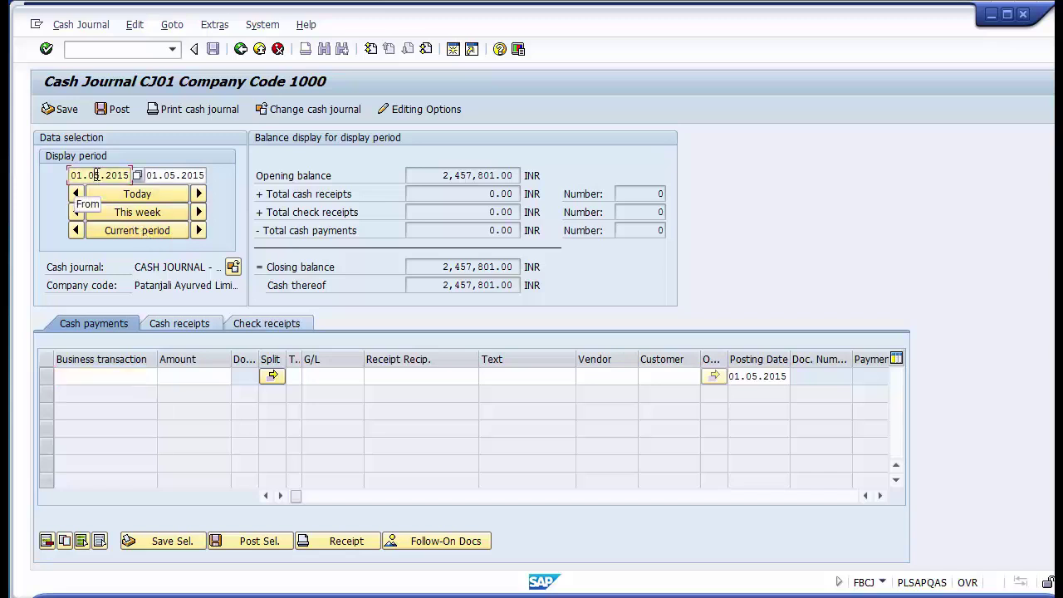
pyautogui.write('4')
pyautogui.press('Tab')
pyautogui.press('End')
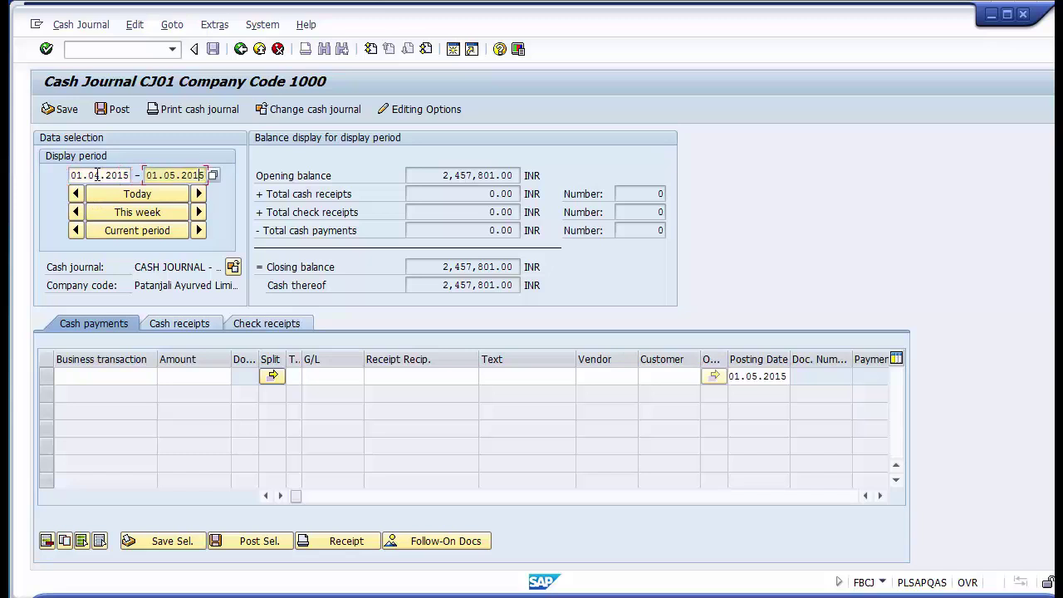
pyautogui.write('4.2014')
pyautogui.click(126, 176)
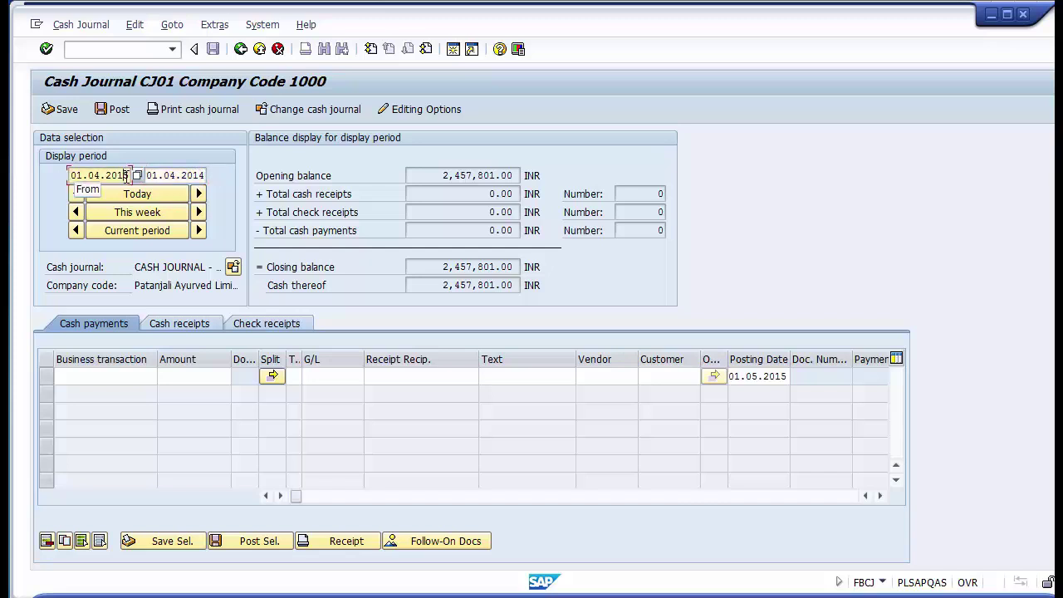
pyautogui.click(391, 201)
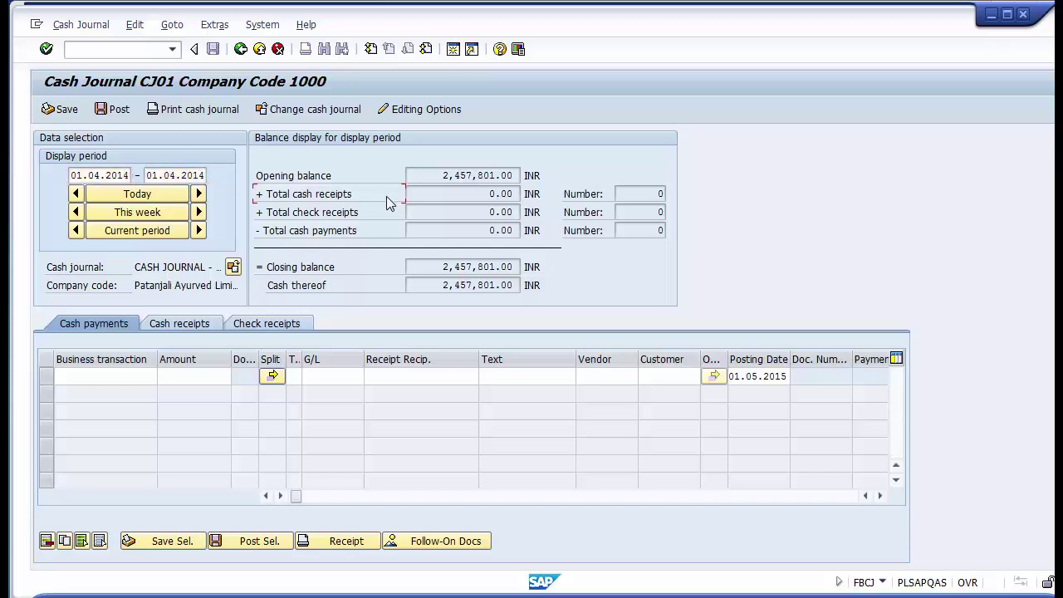
# Set the end date of the display period to 30.04.2014 and refresh the cash journal.
pyautogui.click(150, 175)
pyautogui.write('31.0')
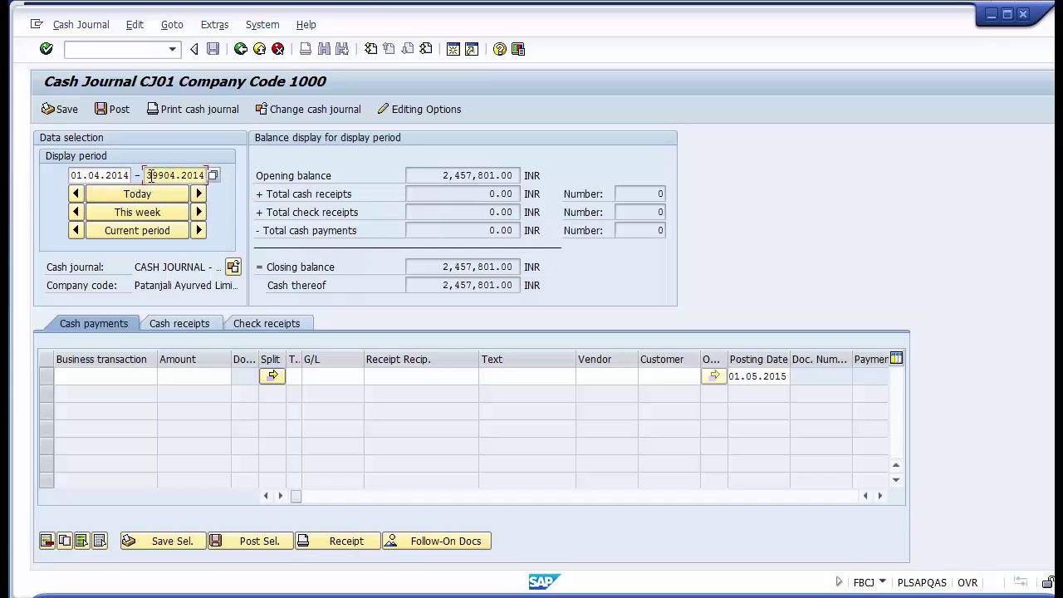
pyautogui.press('Delete')
pyautogui.press('Delete')
pyautogui.press('Delete')
pyautogui.write('0.04.2014')
pyautogui.click(113, 175)
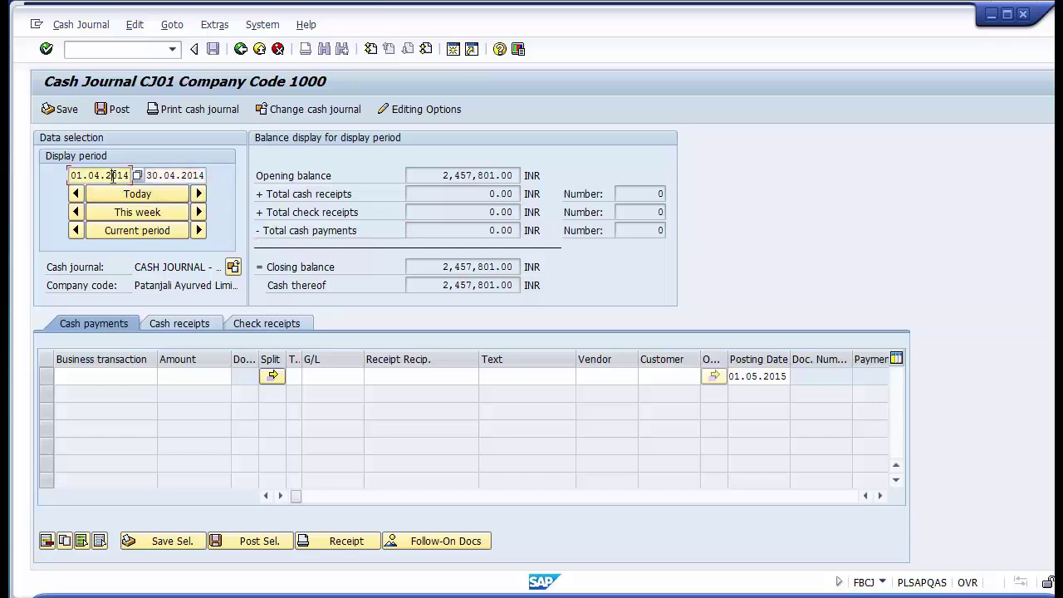
pyautogui.click(176, 173)
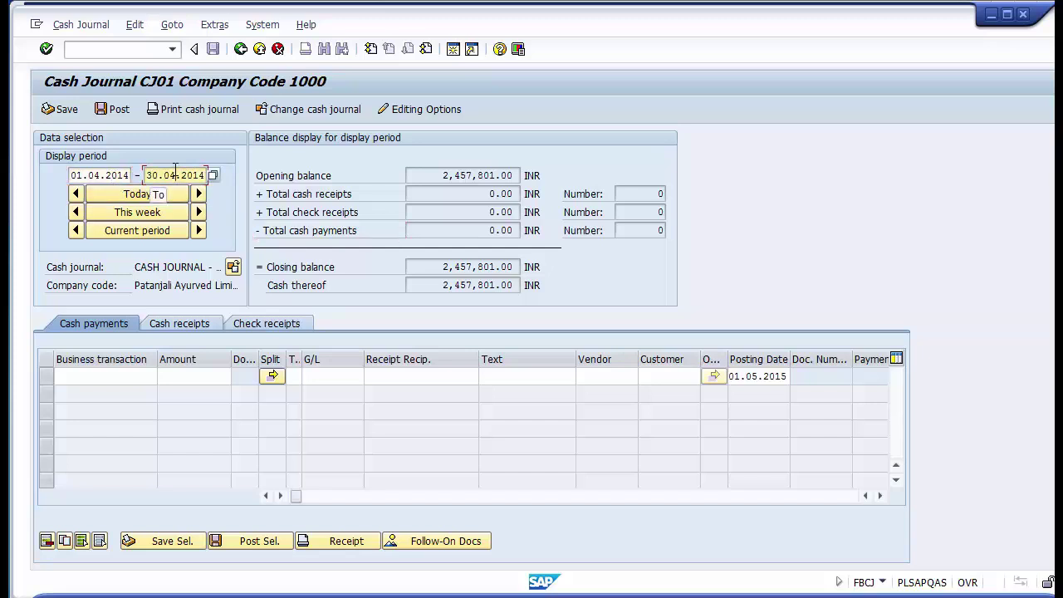
pyautogui.press('Return')
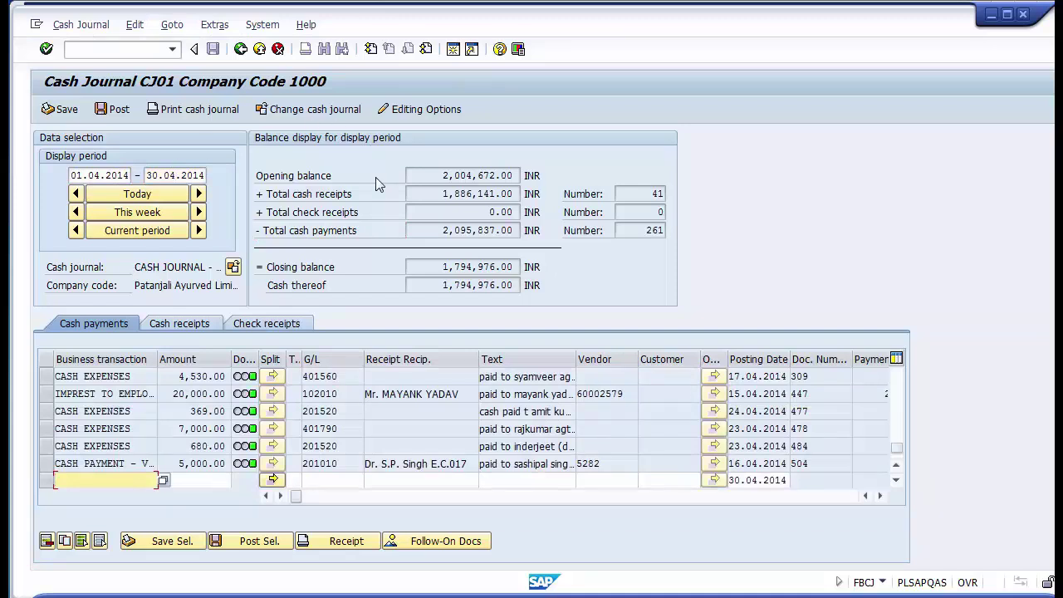
# Examine the opening balance, cash and check receipts, cash payments and closing balance for the April 2014 display period.
pyautogui.click(118, 174)
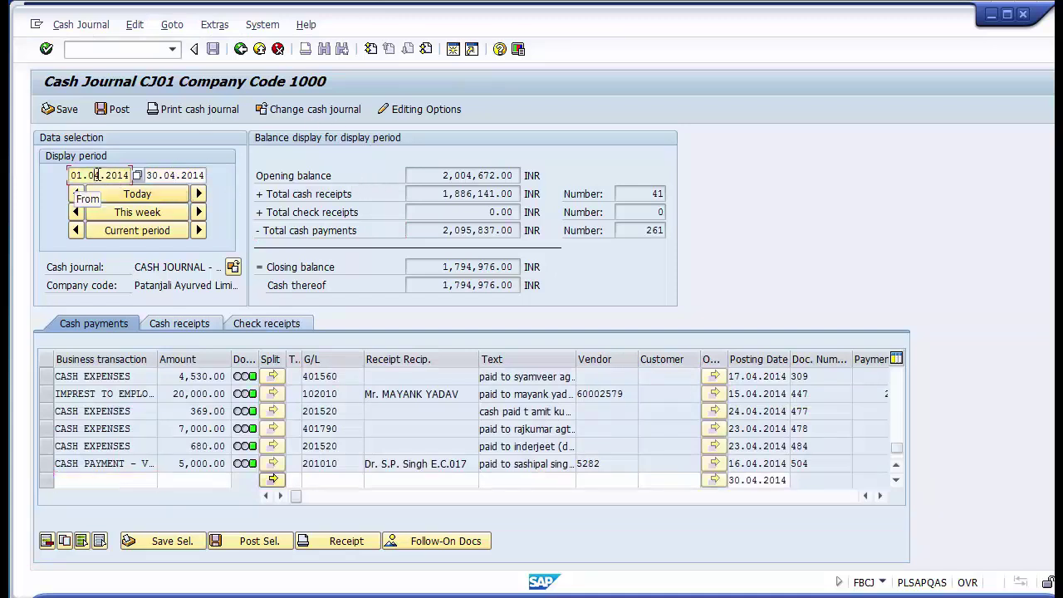
pyautogui.doubleClick(118, 175)
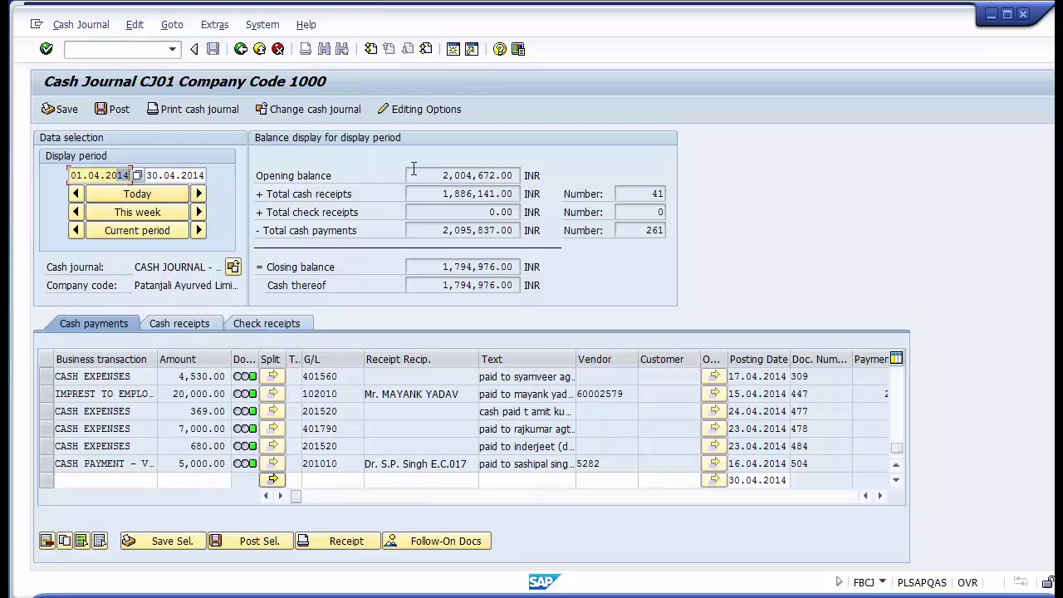
pyautogui.moveTo(432, 174); pyautogui.dragTo(521, 175)
pyautogui.moveTo(442, 194); pyautogui.dragTo(513, 213)
pyautogui.click(491, 212)
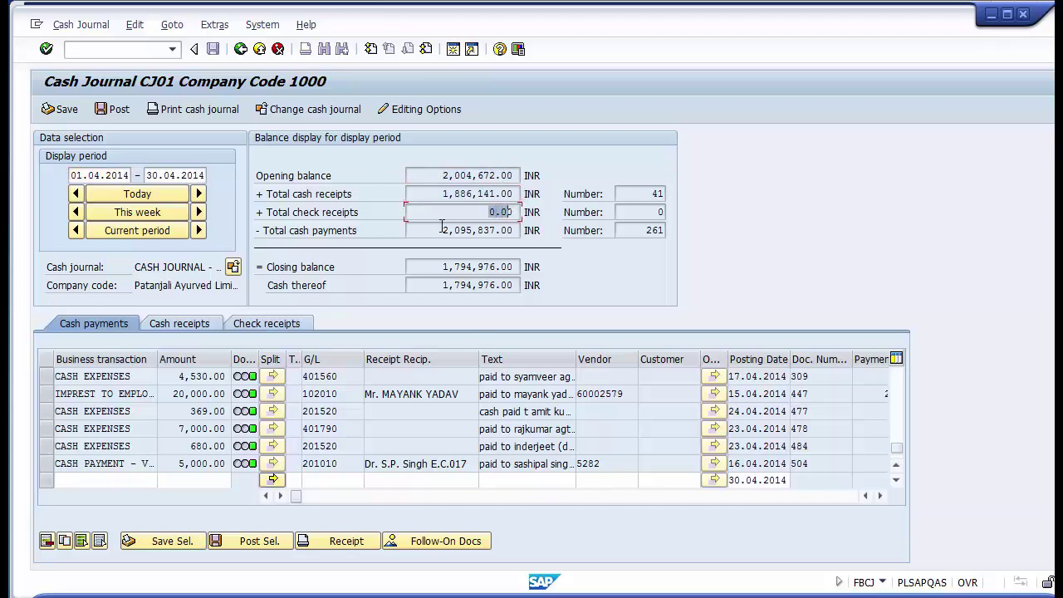
pyautogui.moveTo(442, 233); pyautogui.dragTo(518, 235)
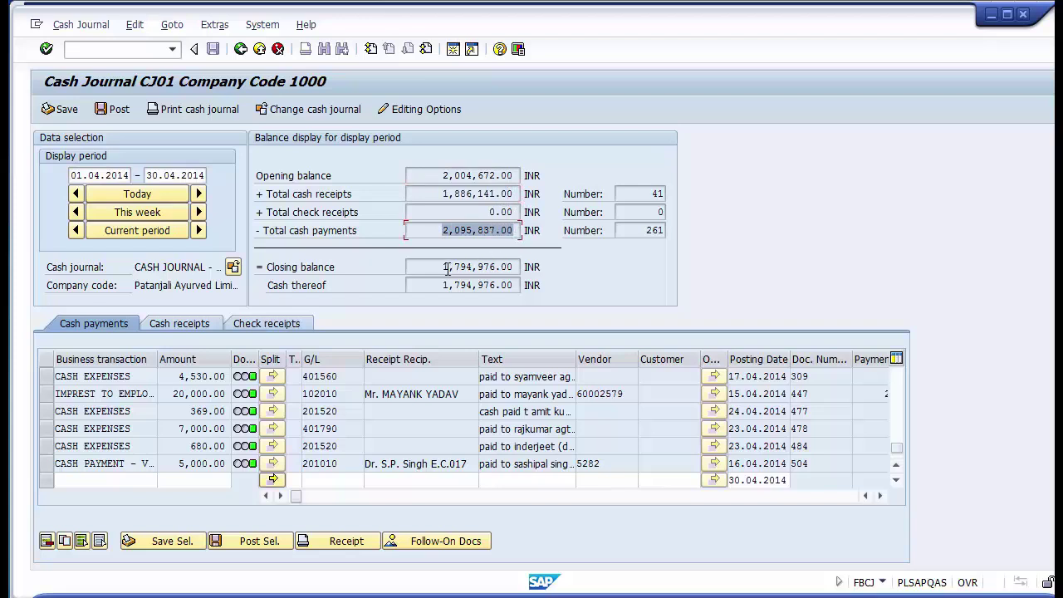
pyautogui.moveTo(443, 266); pyautogui.dragTo(517, 266)
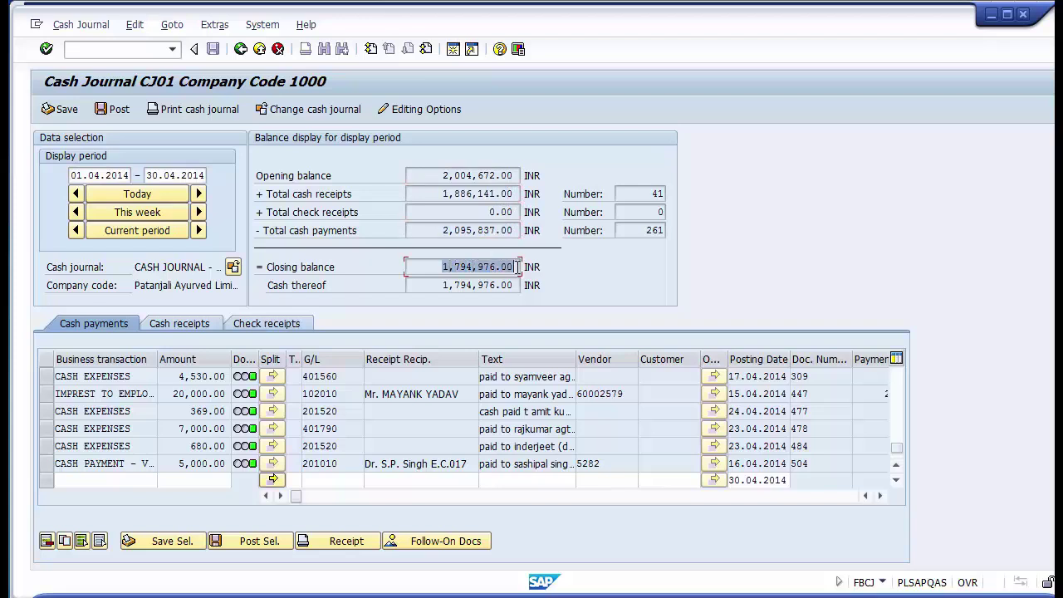
pyautogui.click(532, 175)
pyautogui.moveTo(539, 176); pyautogui.dragTo(544, 177)
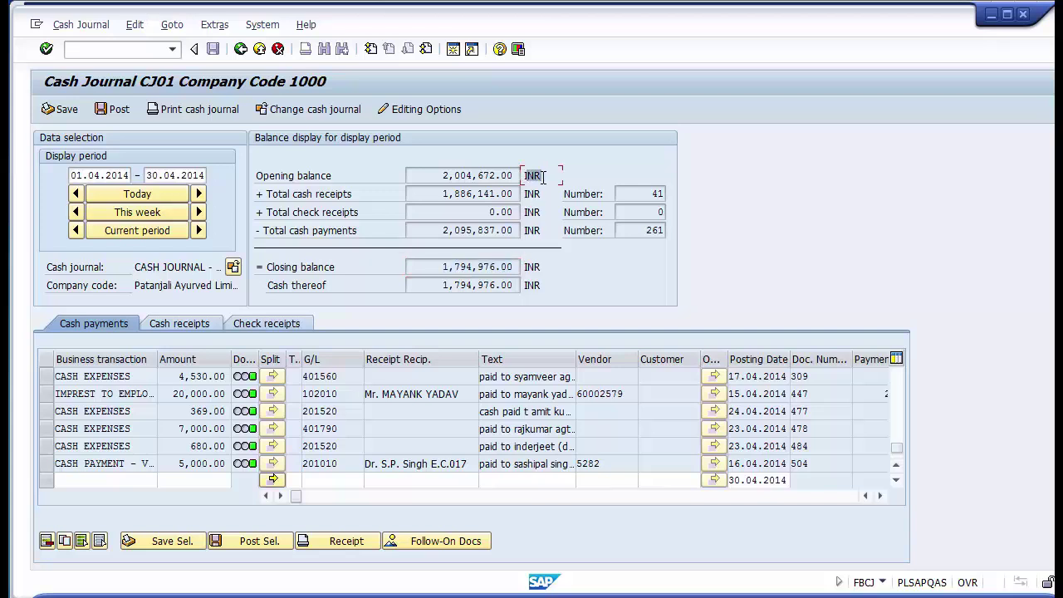
pyautogui.click(544, 177)
# Open the cash journal selection, look through the available company codes, and confirm company code 1000 with cash journal CJ01.
pyautogui.click(234, 268)
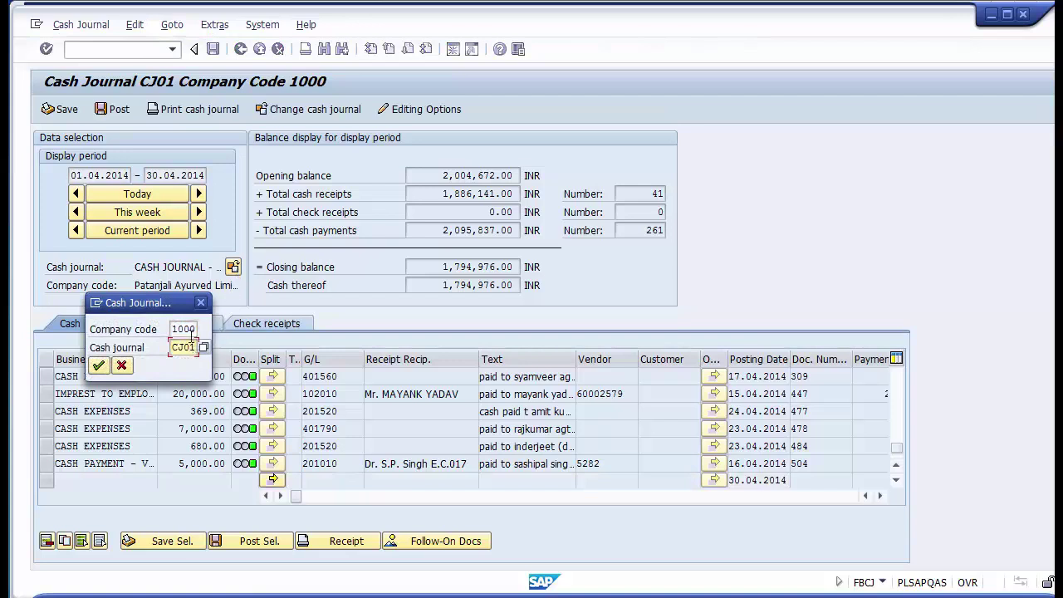
pyautogui.click(192, 330)
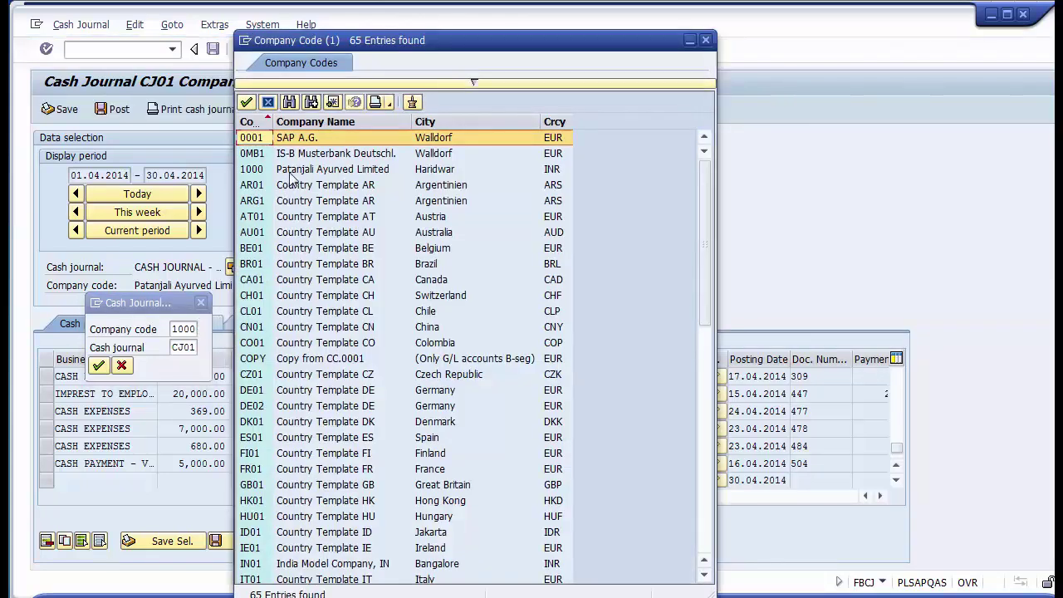
pyautogui.click(324, 398)
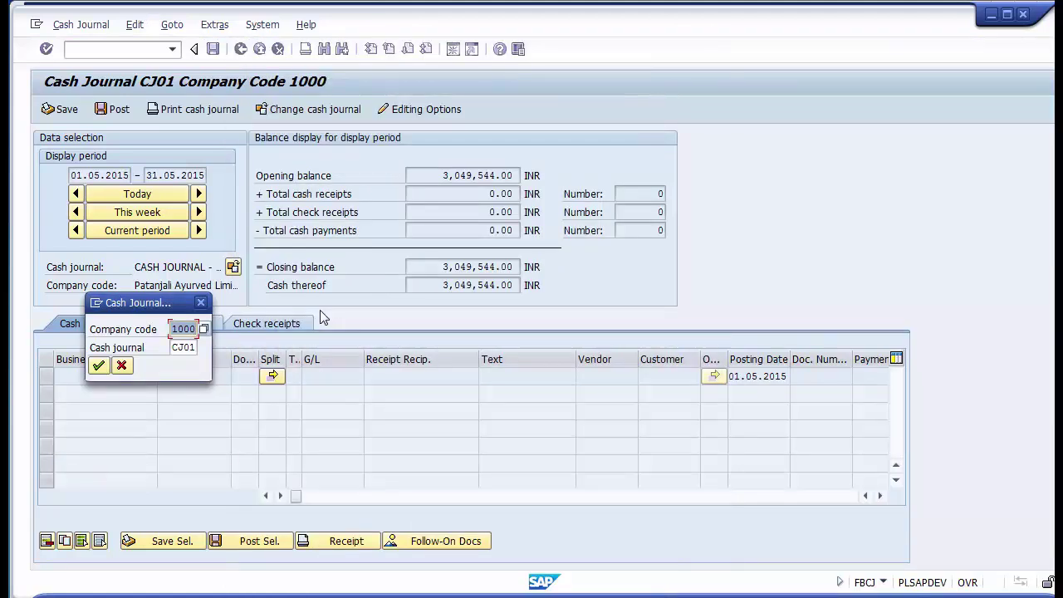
pyautogui.click(175, 329)
pyautogui.moveTo(172, 329); pyautogui.dragTo(204, 329)
pyautogui.click(98, 365)
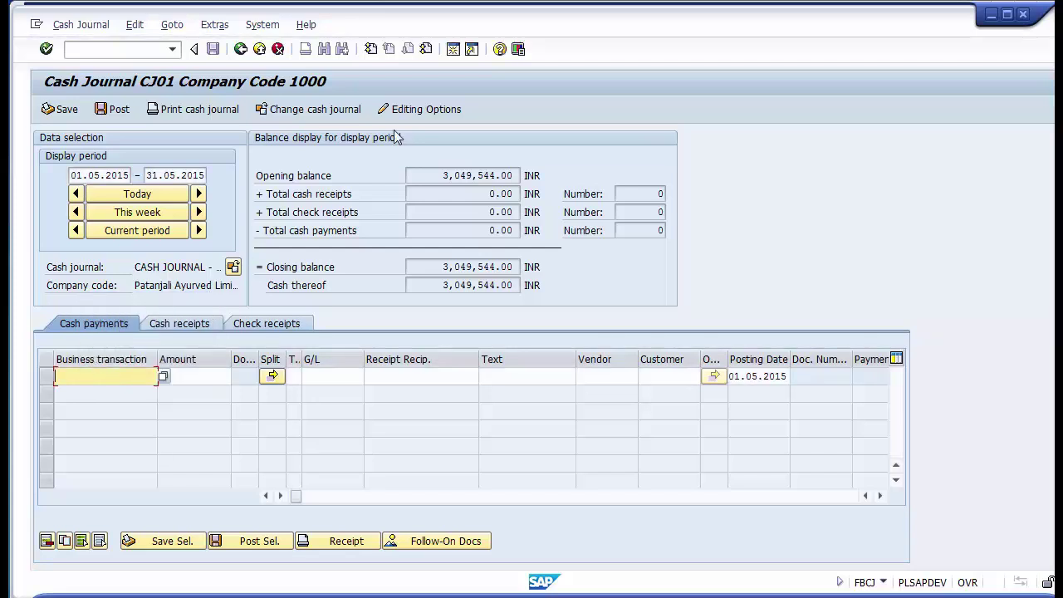
# Set the start date of the display period to 01.01.2015, refresh the cash journal and check its opening balance.
pyautogui.click(96, 176)
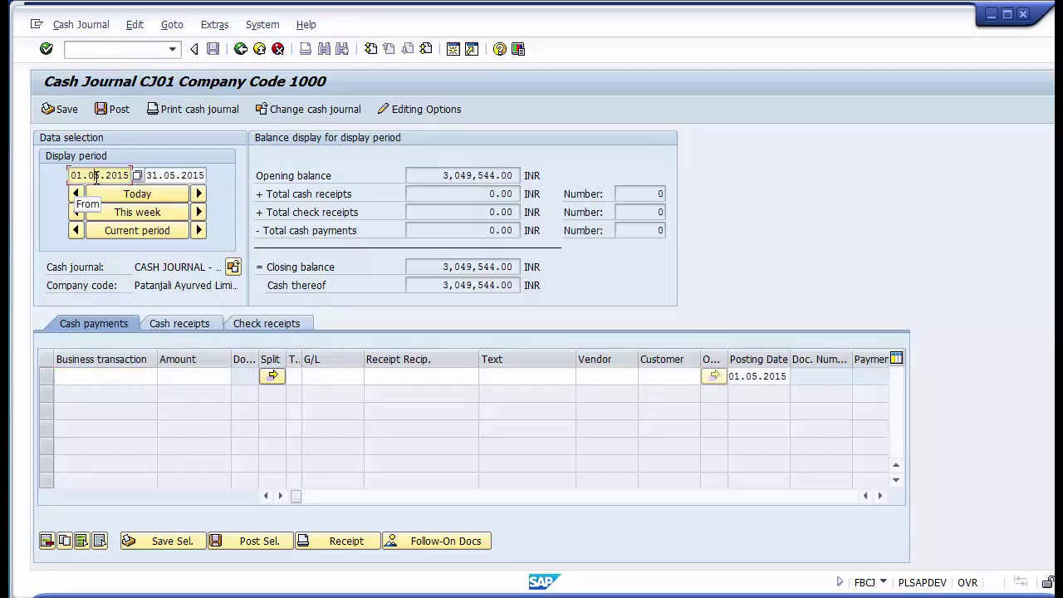
pyautogui.press('Return')
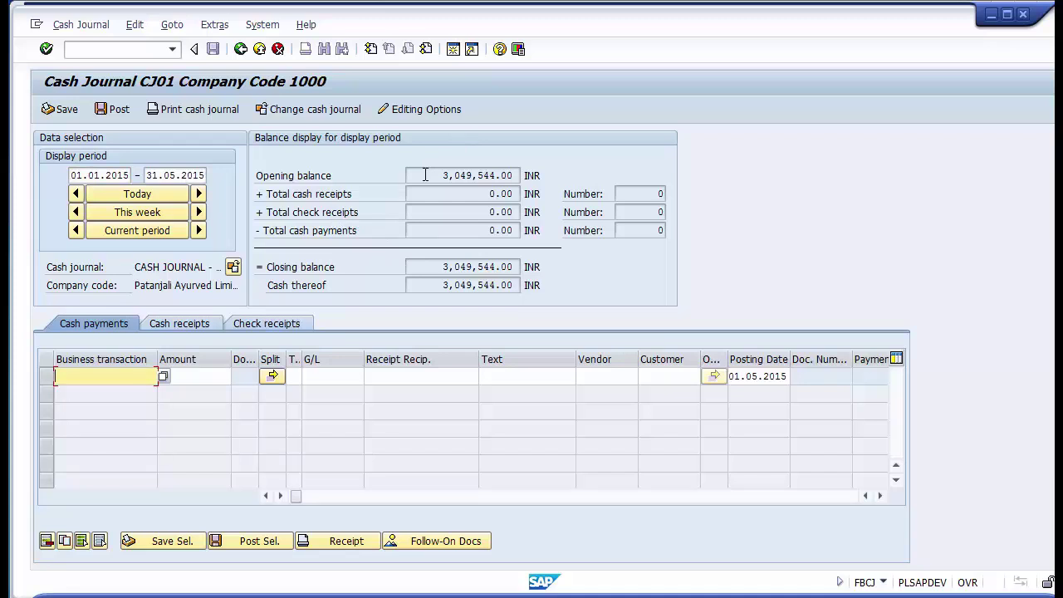
pyautogui.moveTo(425, 175); pyautogui.dragTo(518, 175)
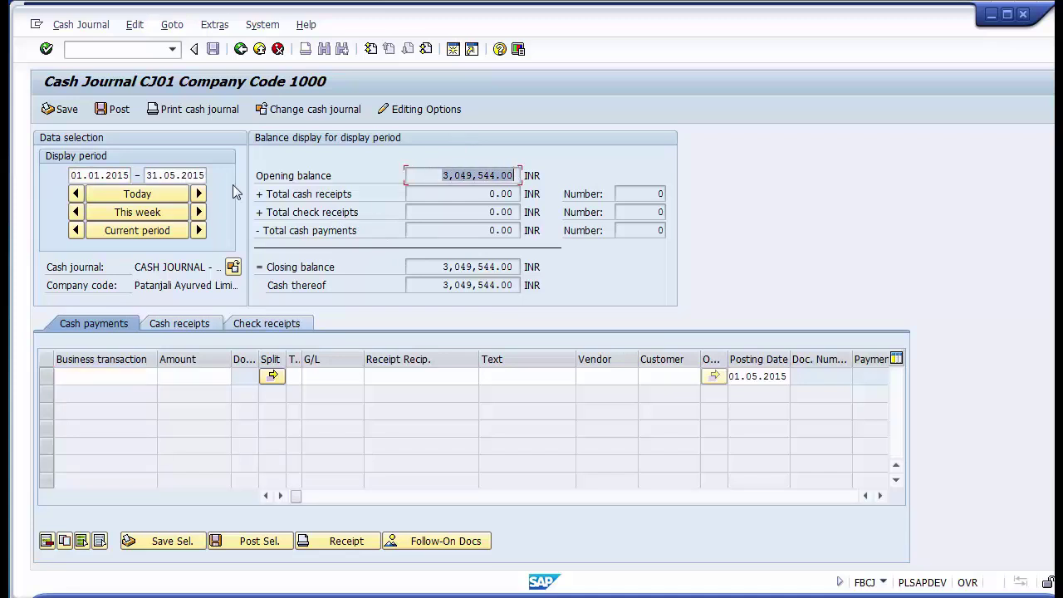
# Display the cash journal balances for today and for the current period.
pyautogui.click(156, 197)
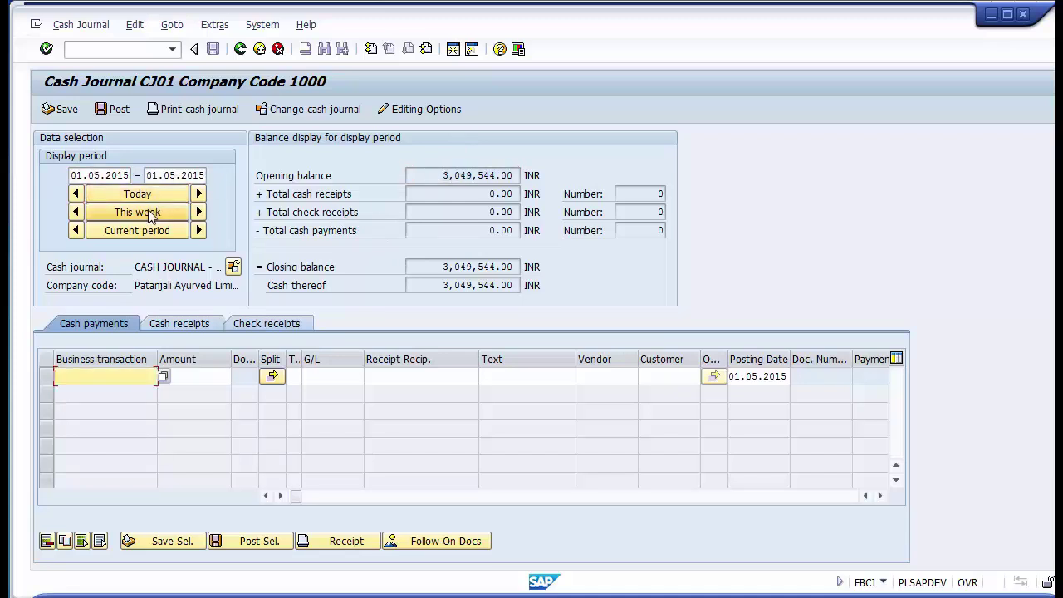
pyautogui.click(141, 232)
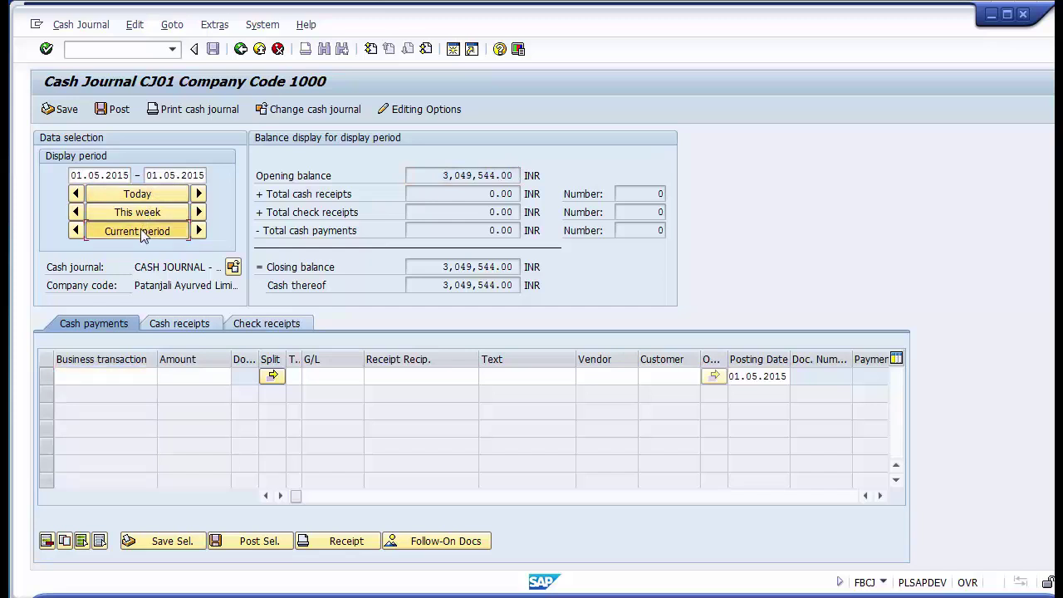
# Set the display period to 01.04.2014 through 31.03.2015 and refresh the cash journal.
pyautogui.click(98, 175)
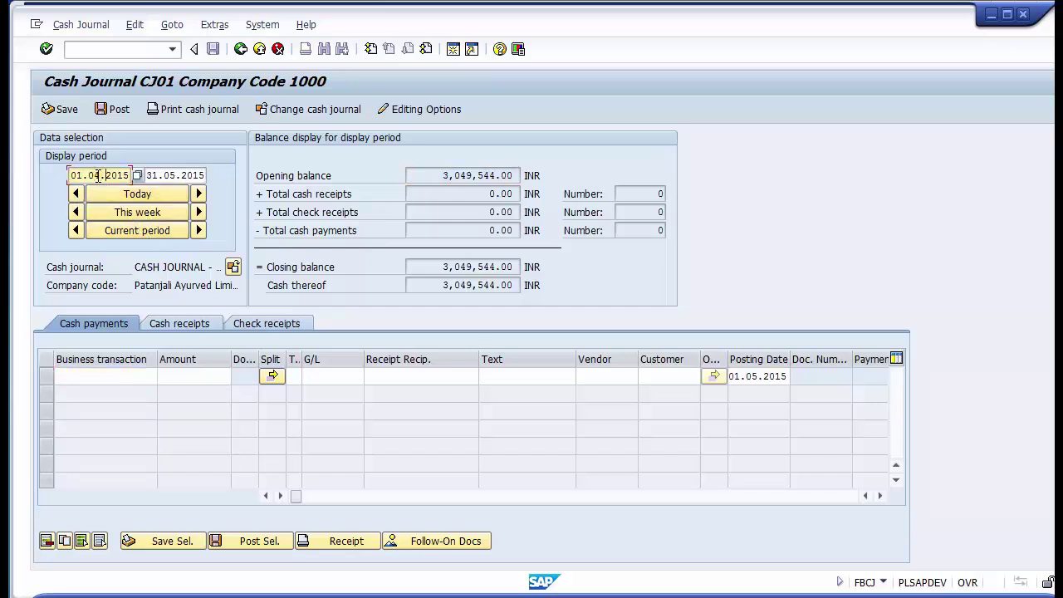
pyautogui.press('Return')
pyautogui.press('F4')
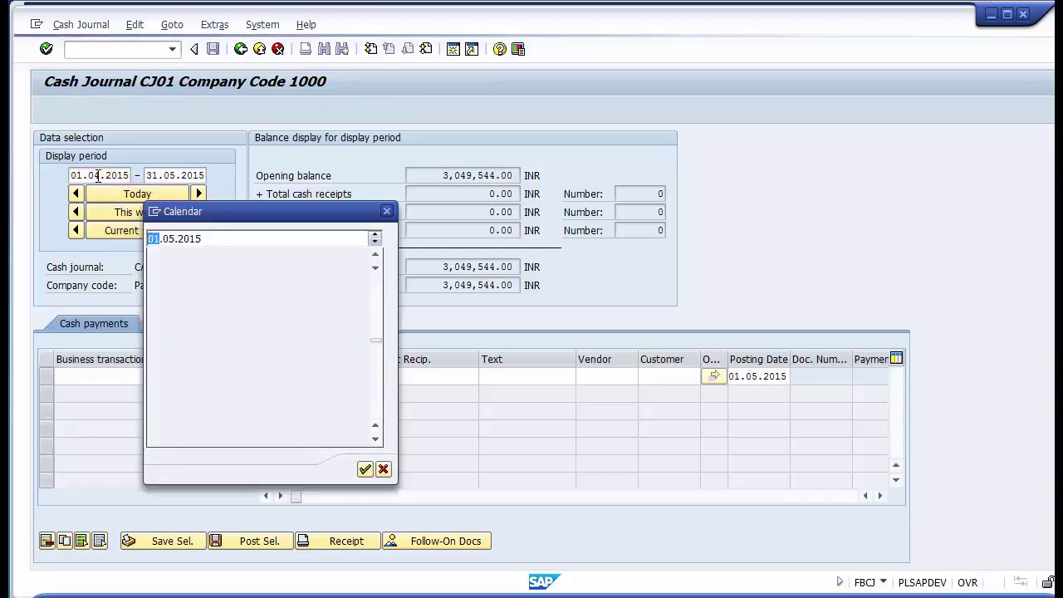
pyautogui.click(384, 470)
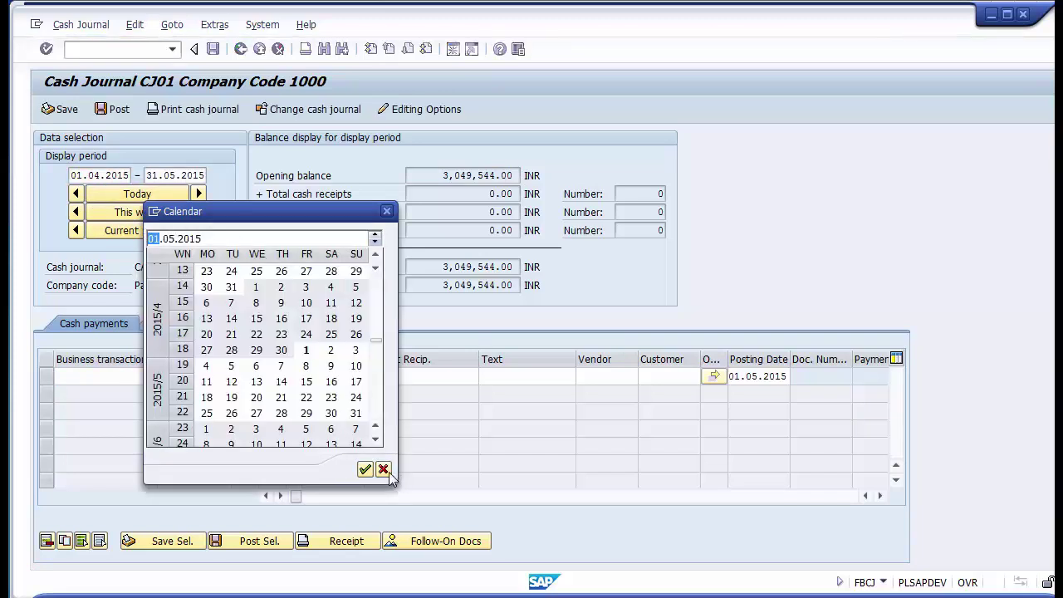
pyautogui.click(170, 175)
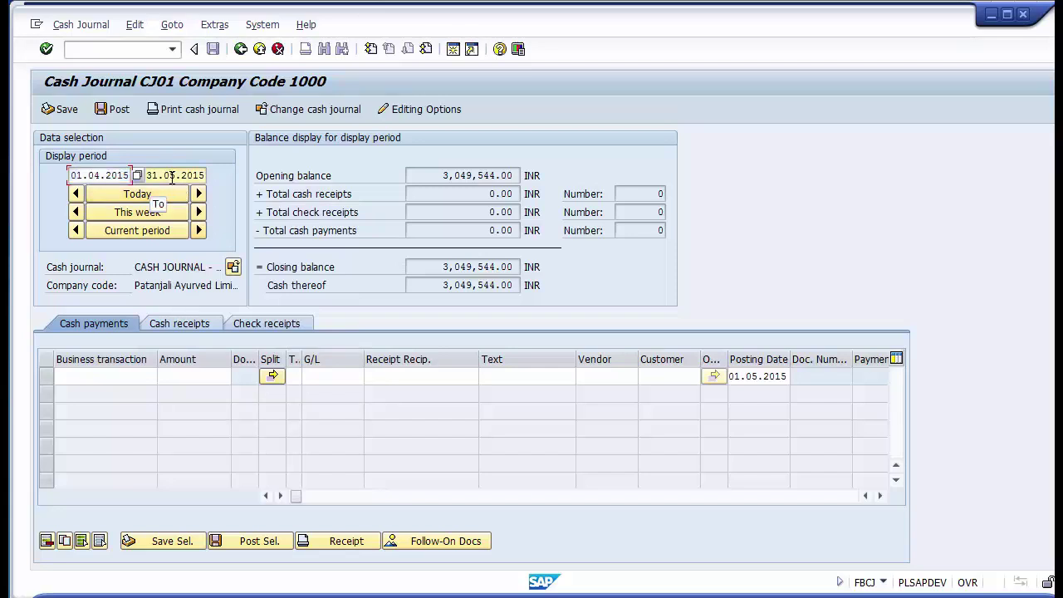
pyautogui.press('Return')
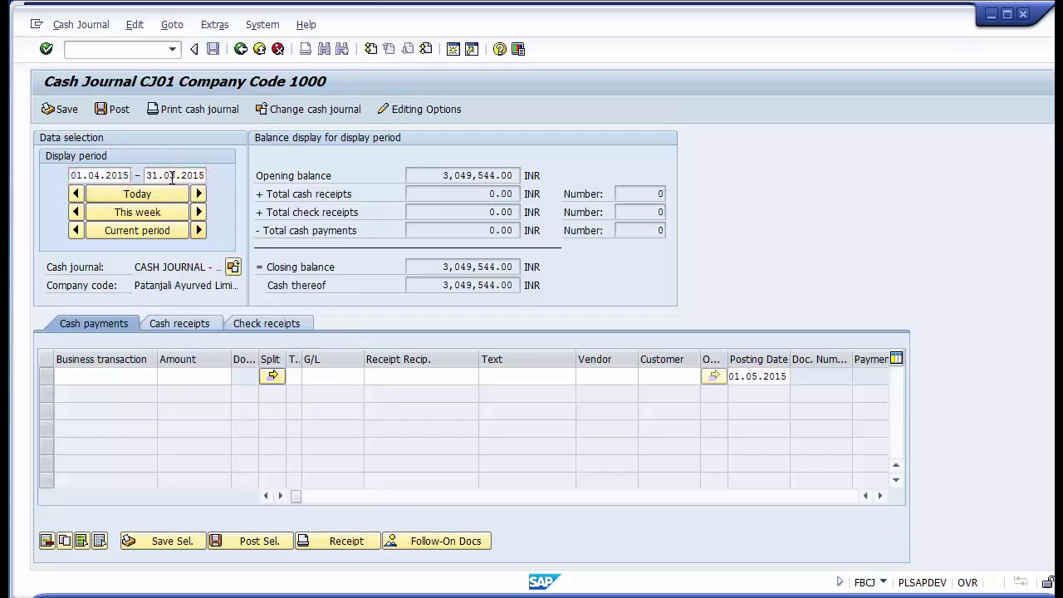
pyautogui.click(128, 176)
pyautogui.write('4')
pyautogui.press('Return')
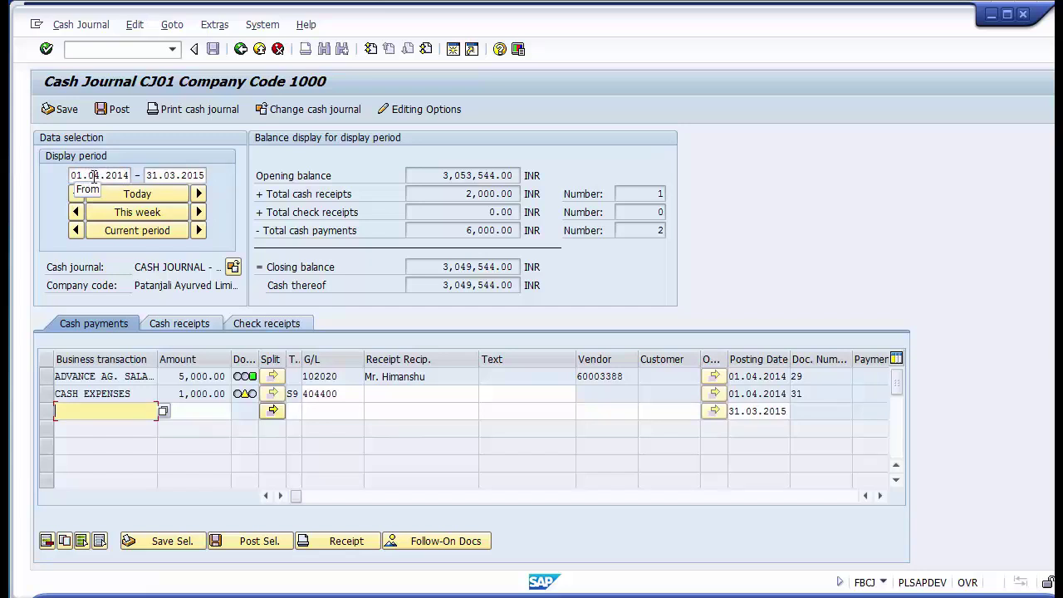
# Examine the display period dates and the opening balance, total cash receipts, total cash payments and closing balance for that period.
pyautogui.click(117, 176)
pyautogui.doubleClick(118, 175)
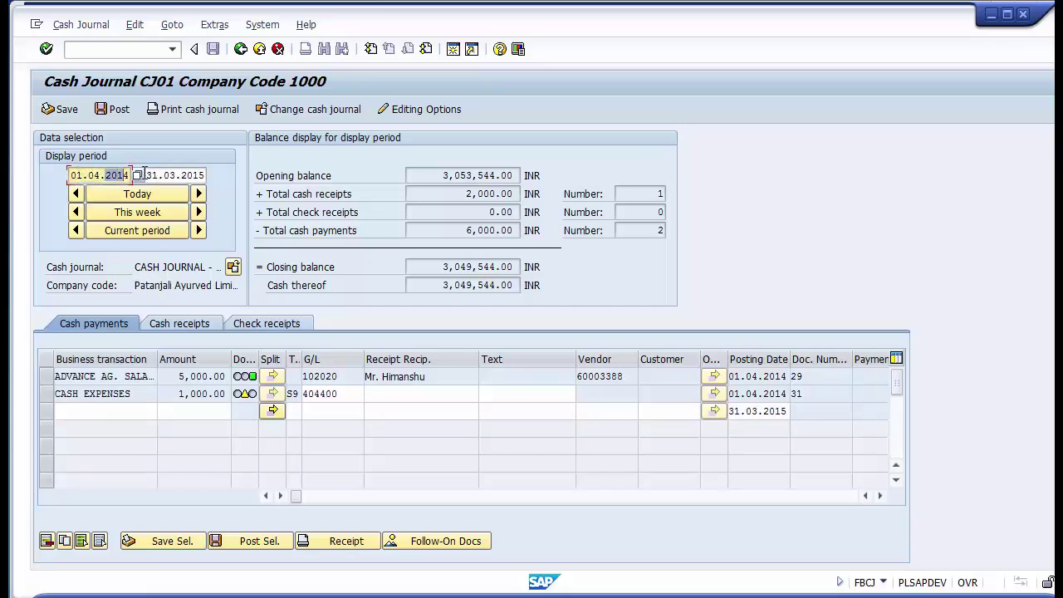
pyautogui.click(175, 177)
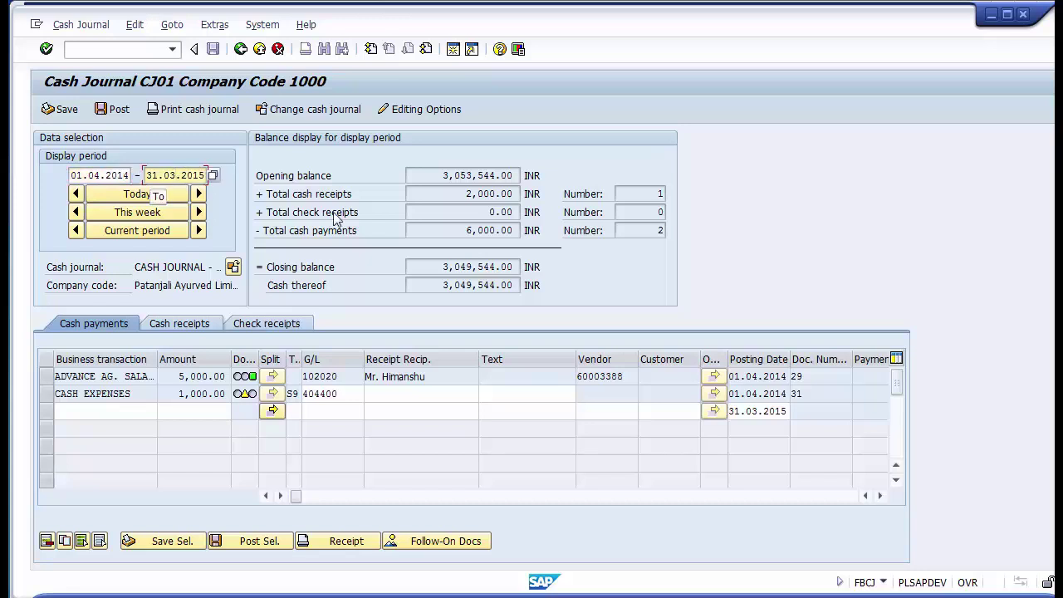
pyautogui.click(448, 180)
pyautogui.moveTo(449, 179); pyautogui.dragTo(518, 196)
pyautogui.click(487, 195)
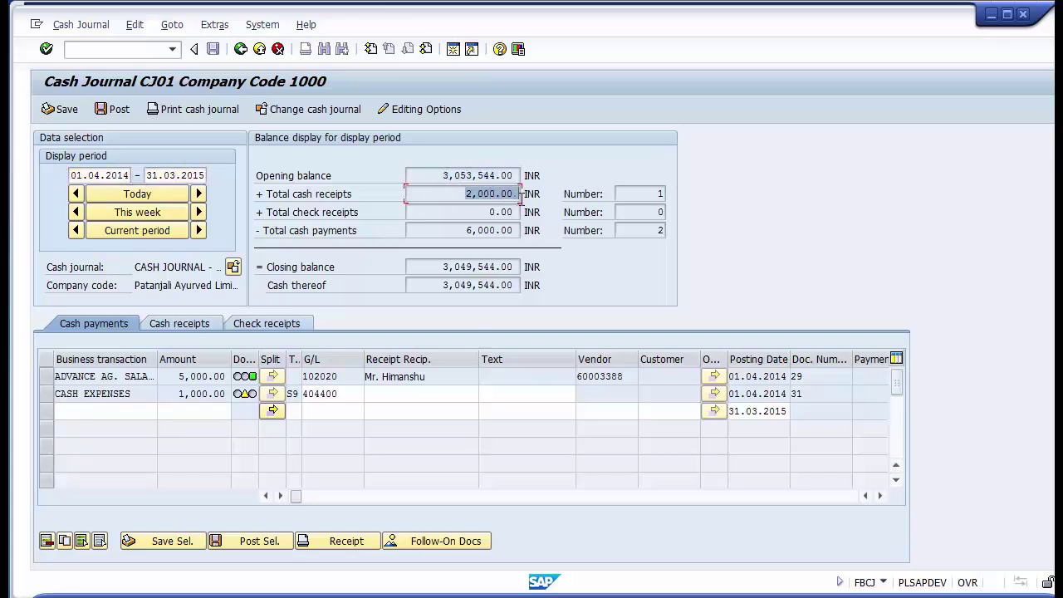
pyautogui.moveTo(467, 231); pyautogui.dragTo(516, 241)
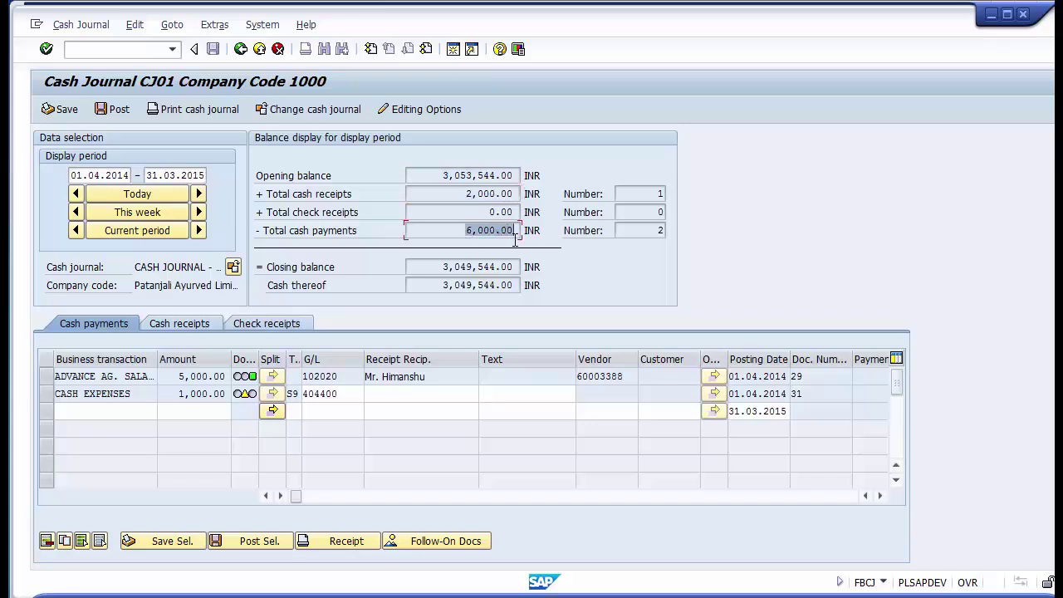
pyautogui.click(448, 267)
pyautogui.moveTo(449, 268); pyautogui.dragTo(517, 267)
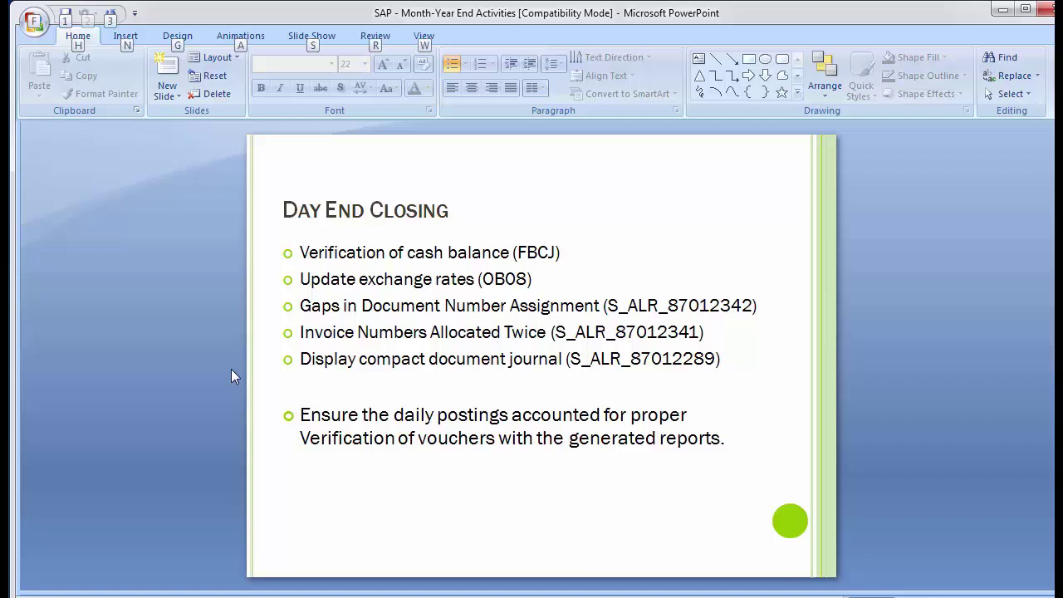
# Switch from the presentation back to SAP, leave the cash journal and open the currency exchange rates with transaction OB08.
pyautogui.hotkey('alt', 'Tab')
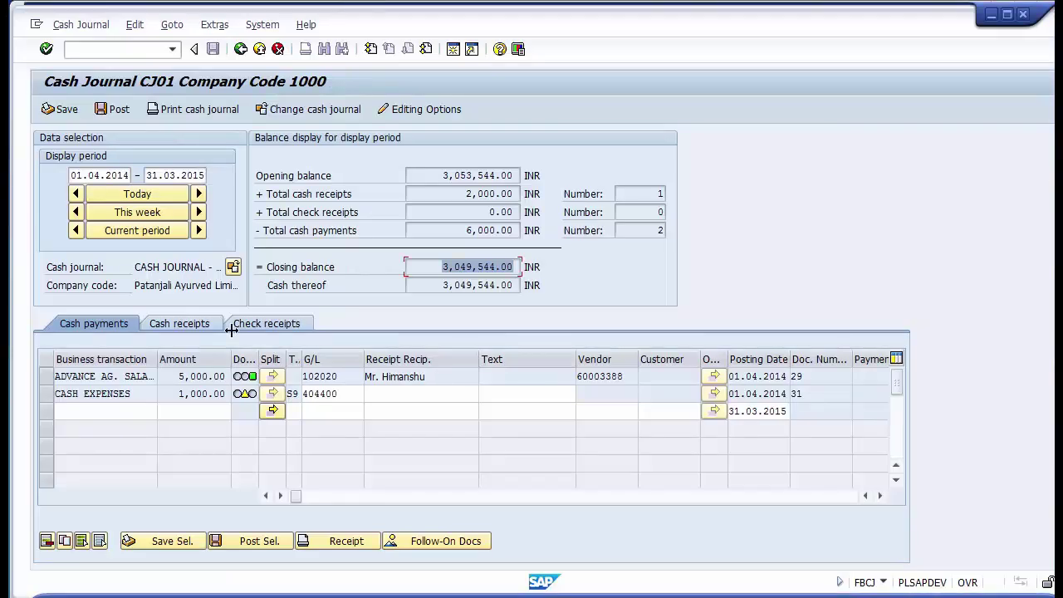
pyautogui.click(260, 50)
pyautogui.hotkey('alt', 'Tab')
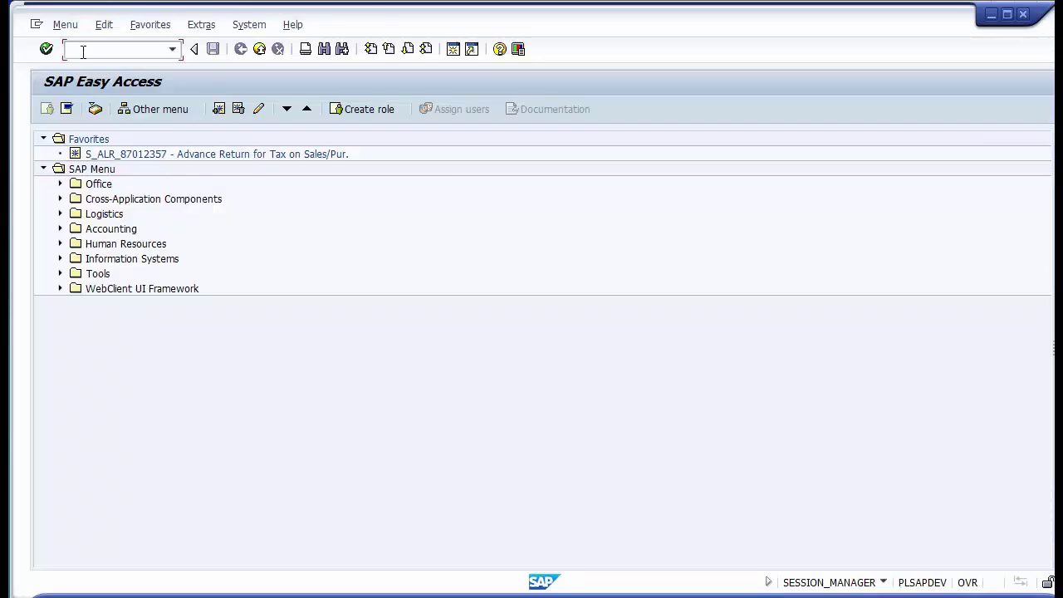
pyautogui.write('obt8')
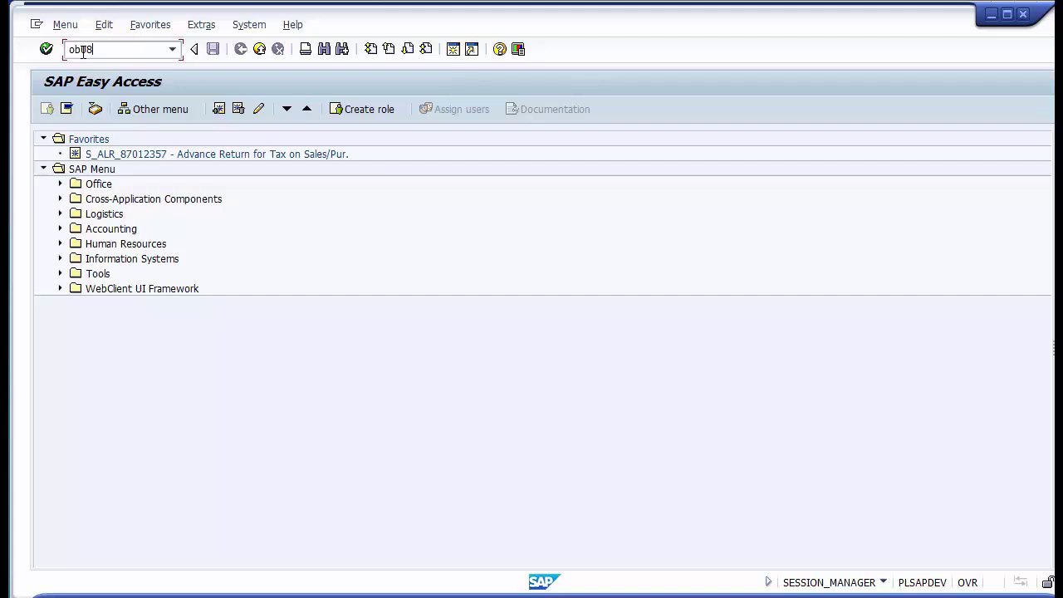
pyautogui.press('Return')
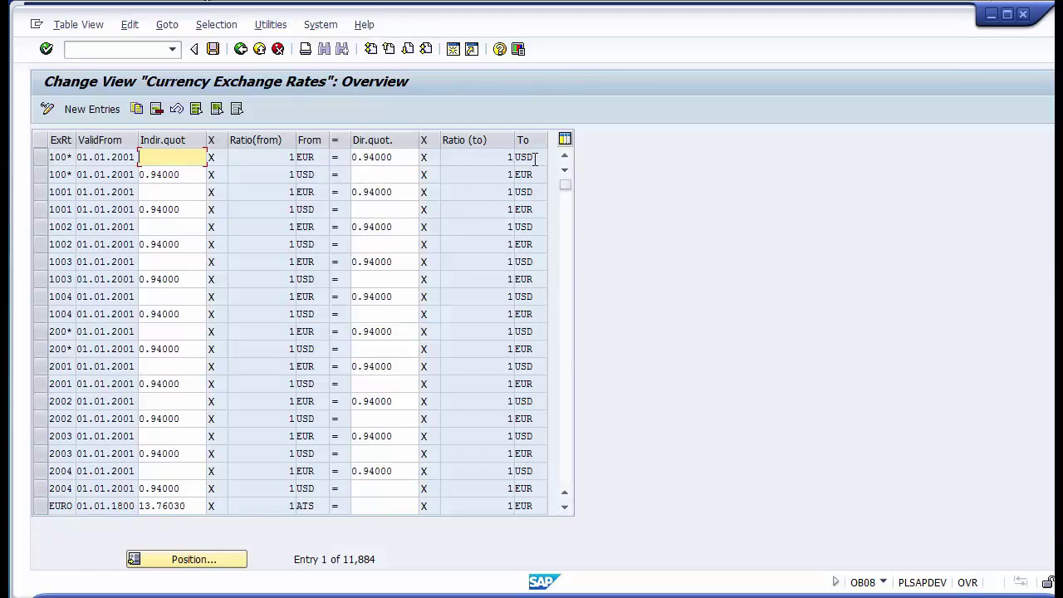
# Position the exchange rate list on rate type M, from currency USD to currency EUR.
pyautogui.moveTo(535, 159); pyautogui.dragTo(517, 174)
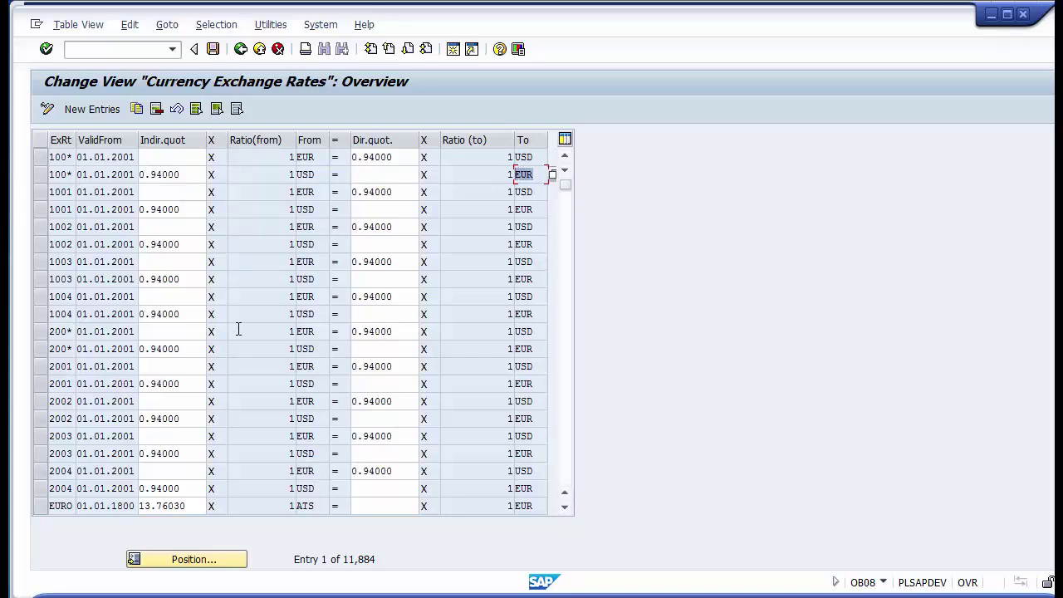
pyautogui.click(204, 562)
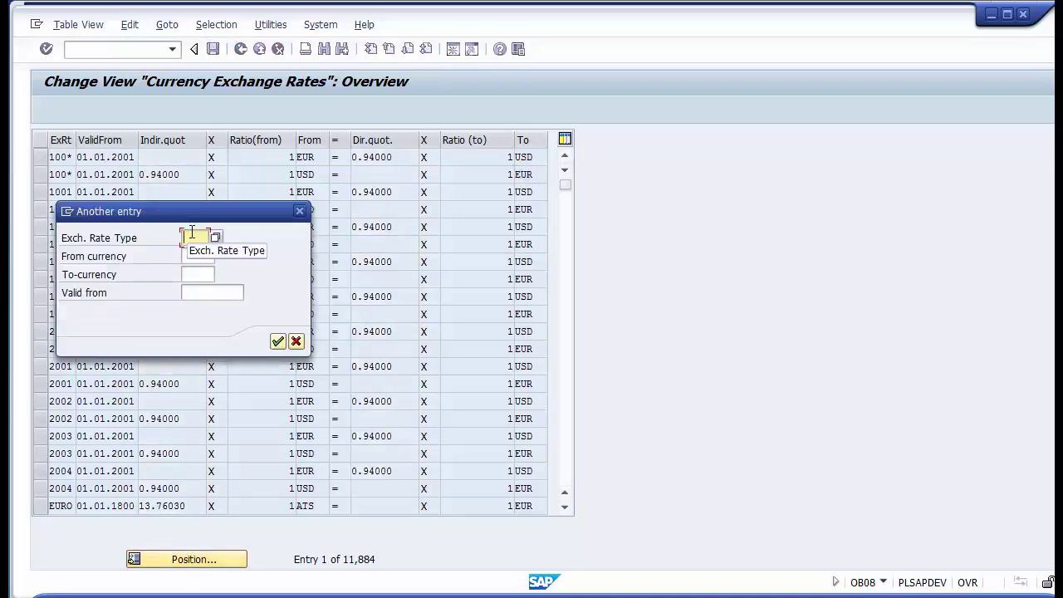
pyautogui.write('M')
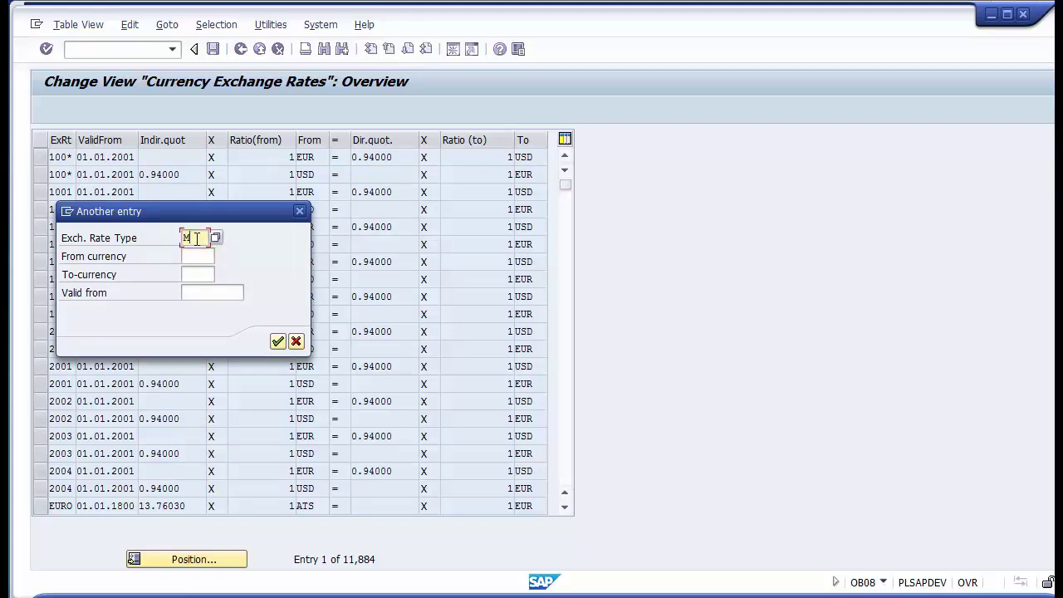
pyautogui.click(197, 255)
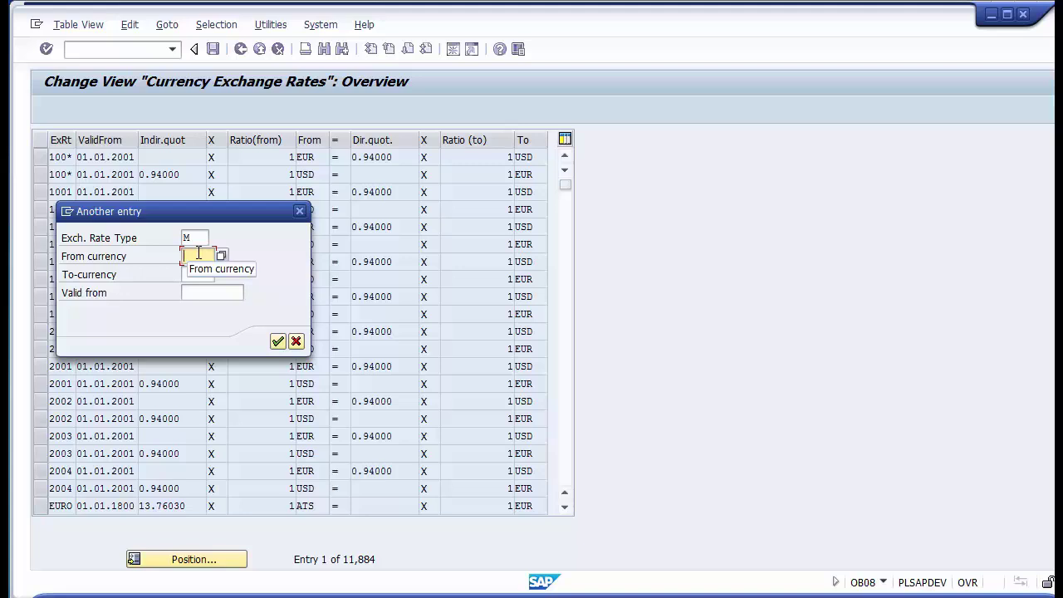
pyautogui.click(131, 274)
pyautogui.click(193, 256)
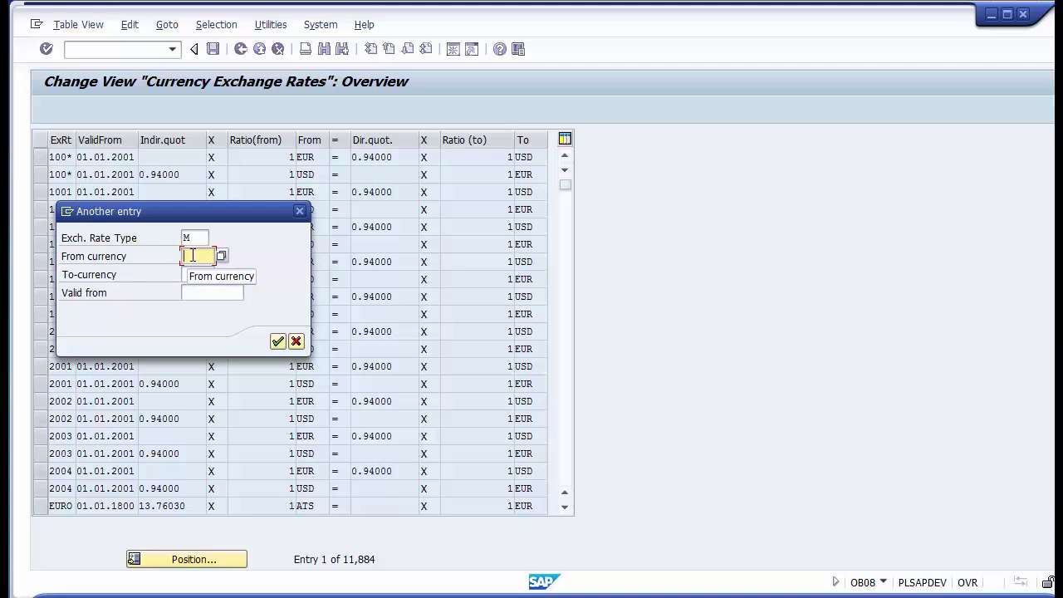
pyautogui.write('USD')
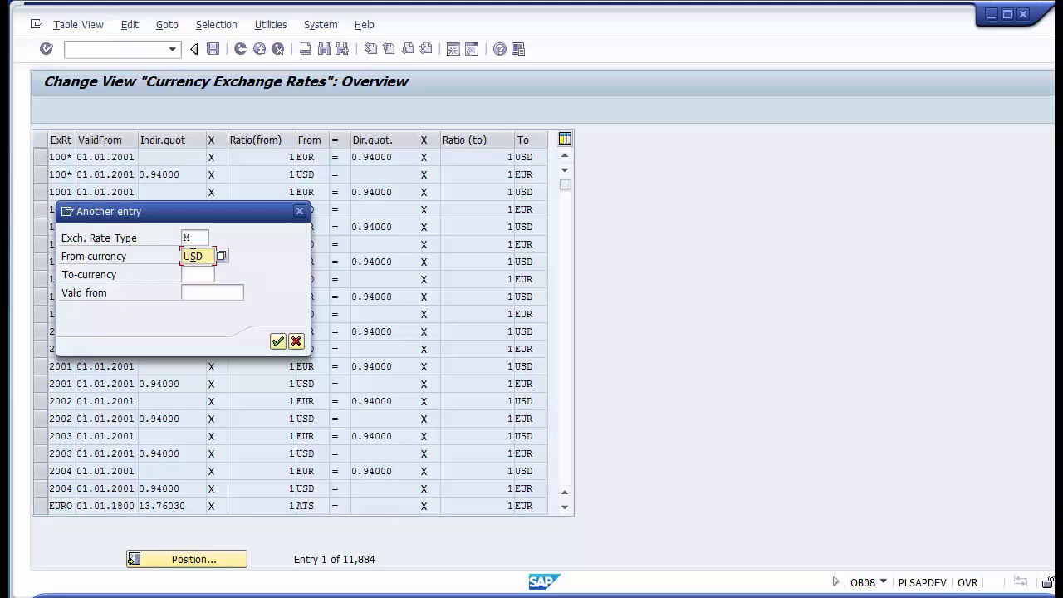
pyautogui.press('Tab')
pyautogui.write('EUR')
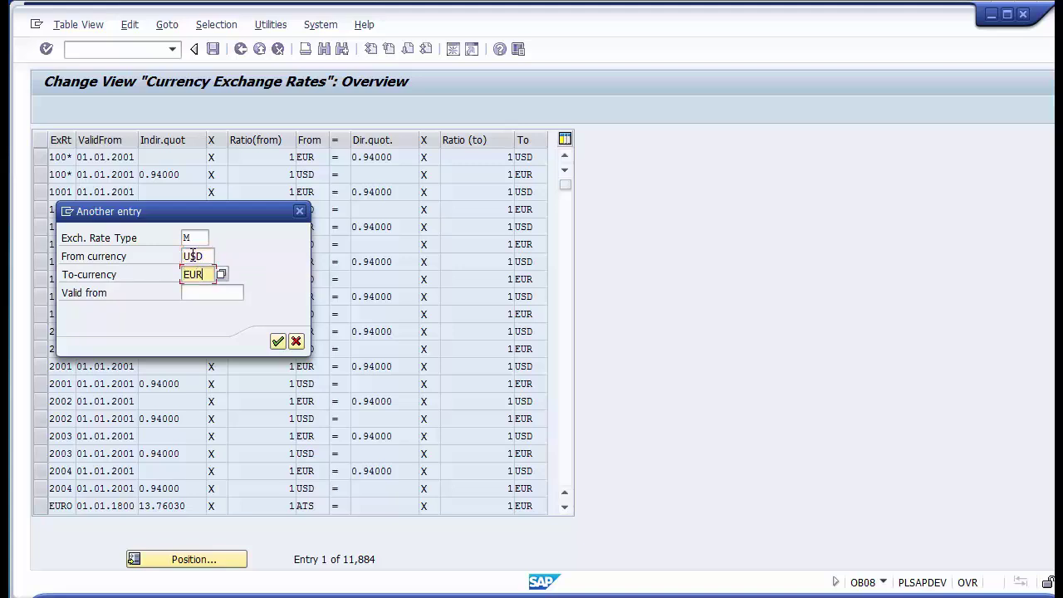
pyautogui.press('Return')
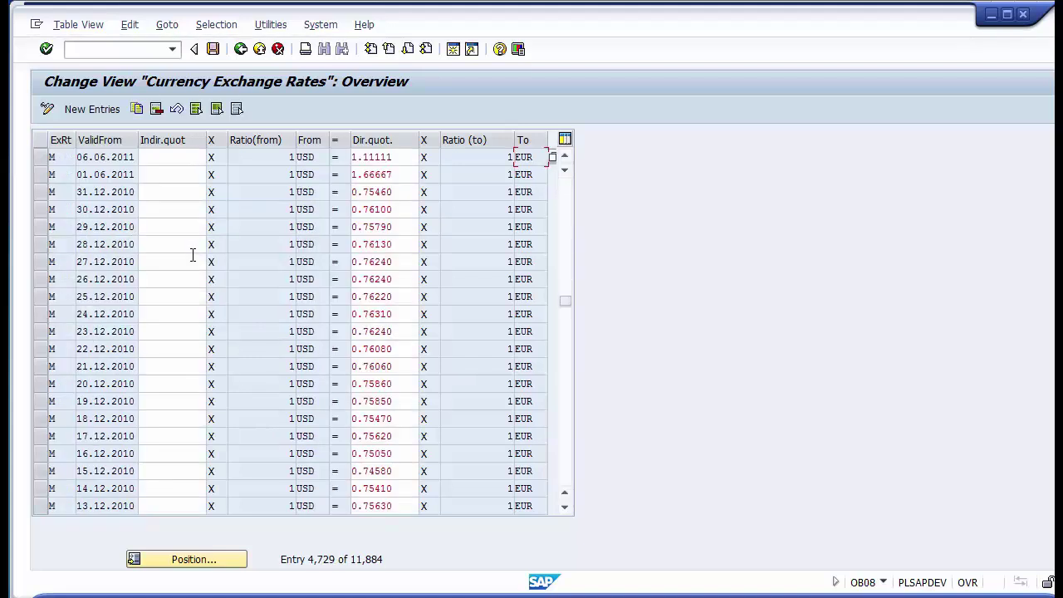
# Inspect the quotation and ratio of the latest USD to EUR rate, view the blank new-entries table and return to the overview.
pyautogui.click(402, 154)
pyautogui.click(484, 153)
pyautogui.click(178, 160)
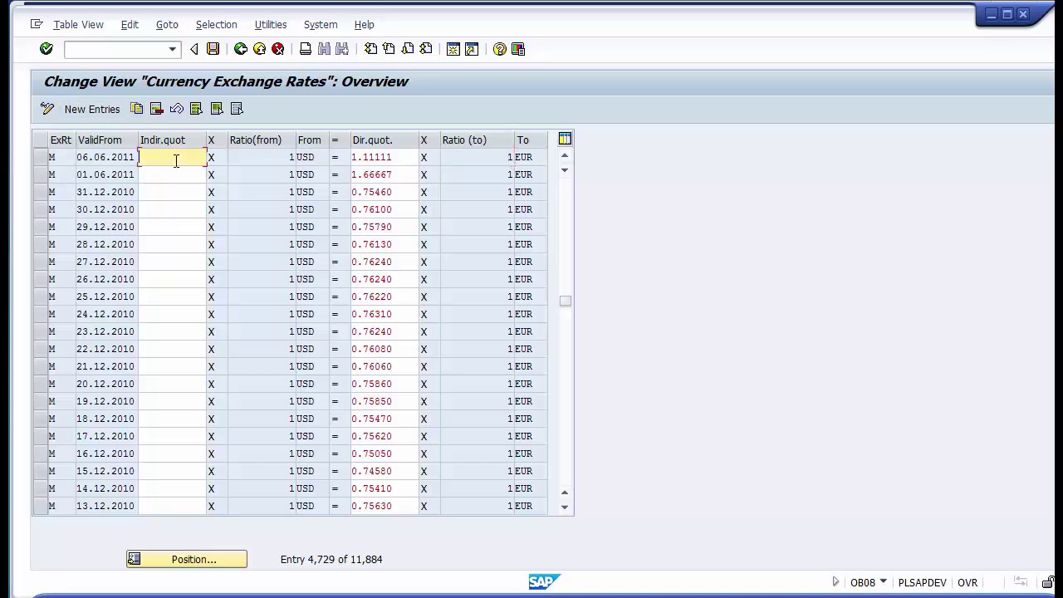
pyautogui.click(44, 160)
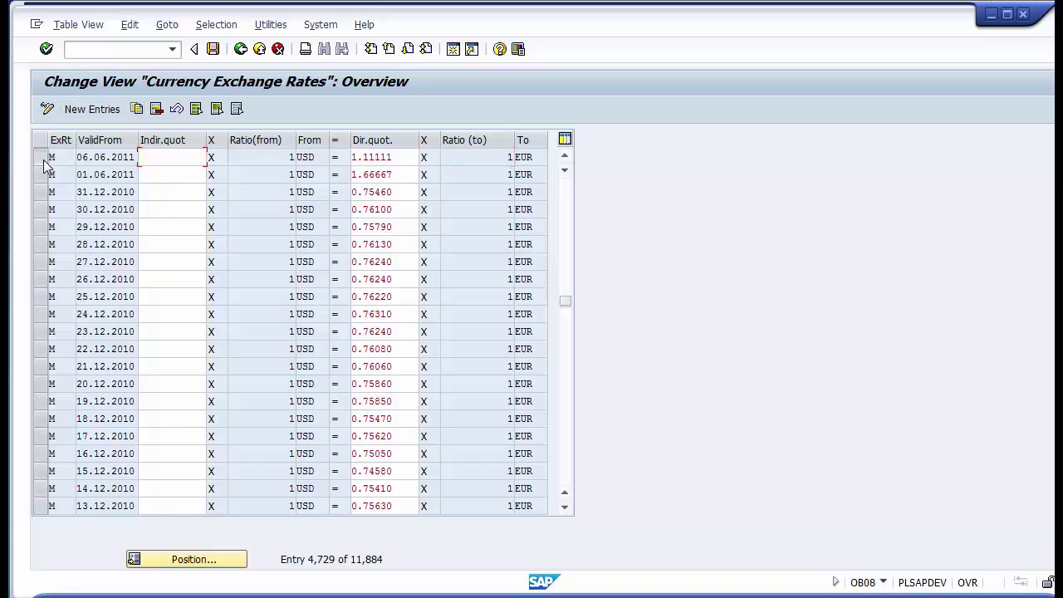
pyautogui.click(81, 110)
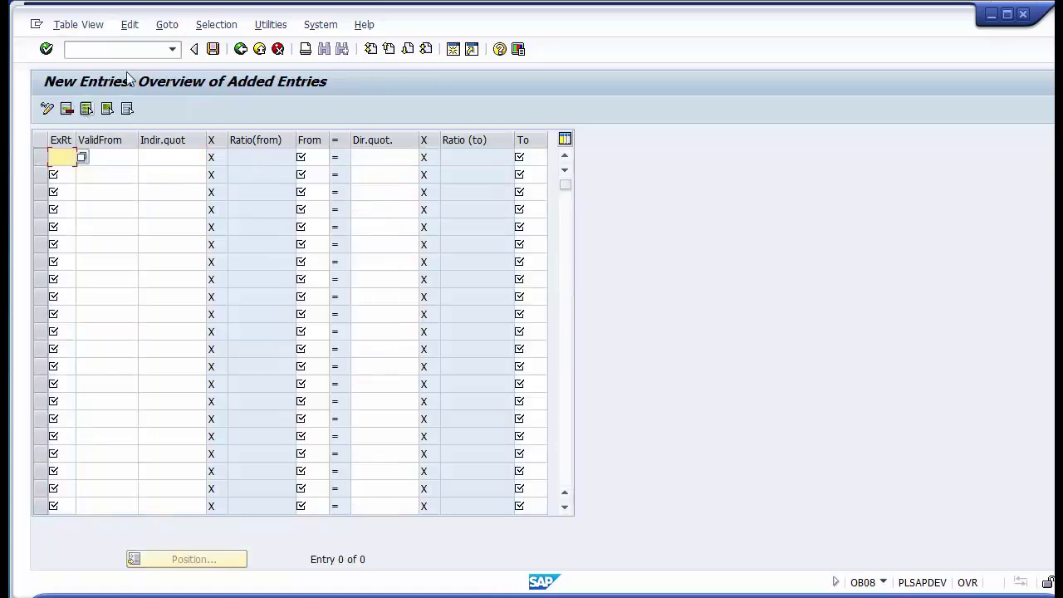
pyautogui.click(240, 49)
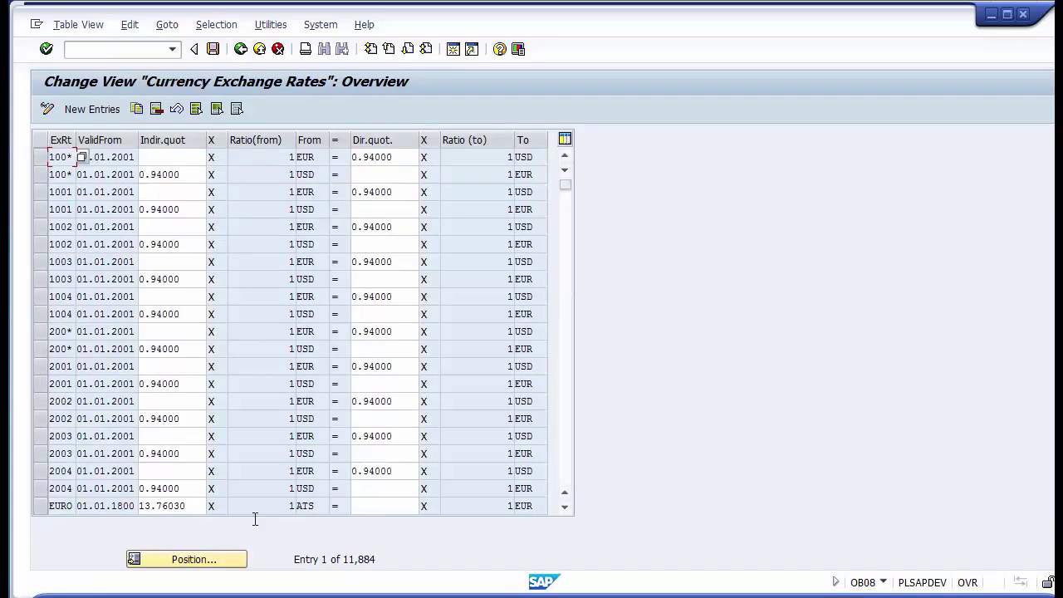
# Bring the type M exchange rates from USD to EUR back to the start of the overview.
pyautogui.click(208, 559)
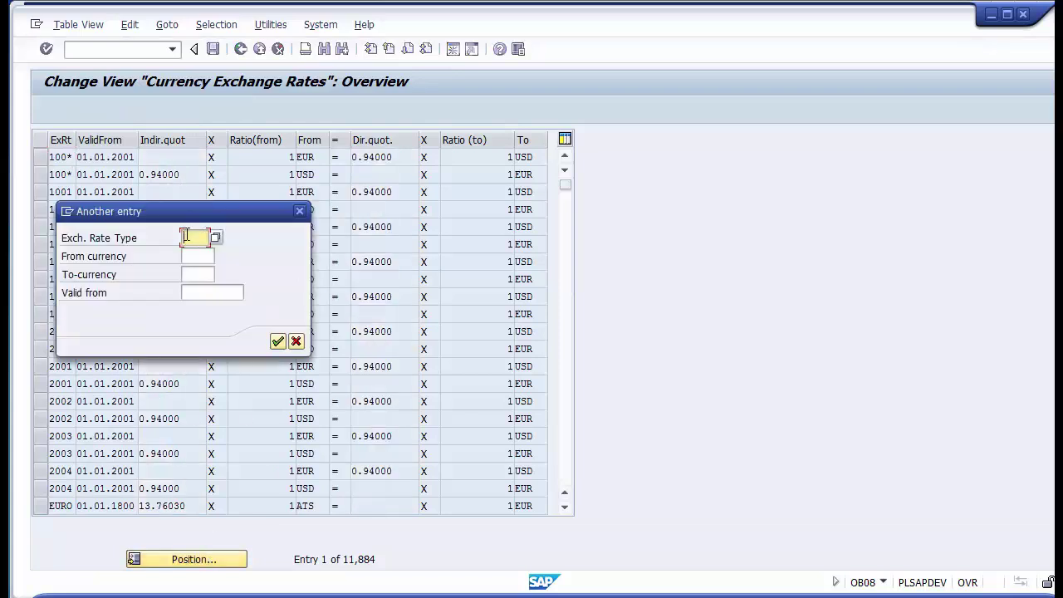
pyautogui.write('M')
pyautogui.press('Tab')
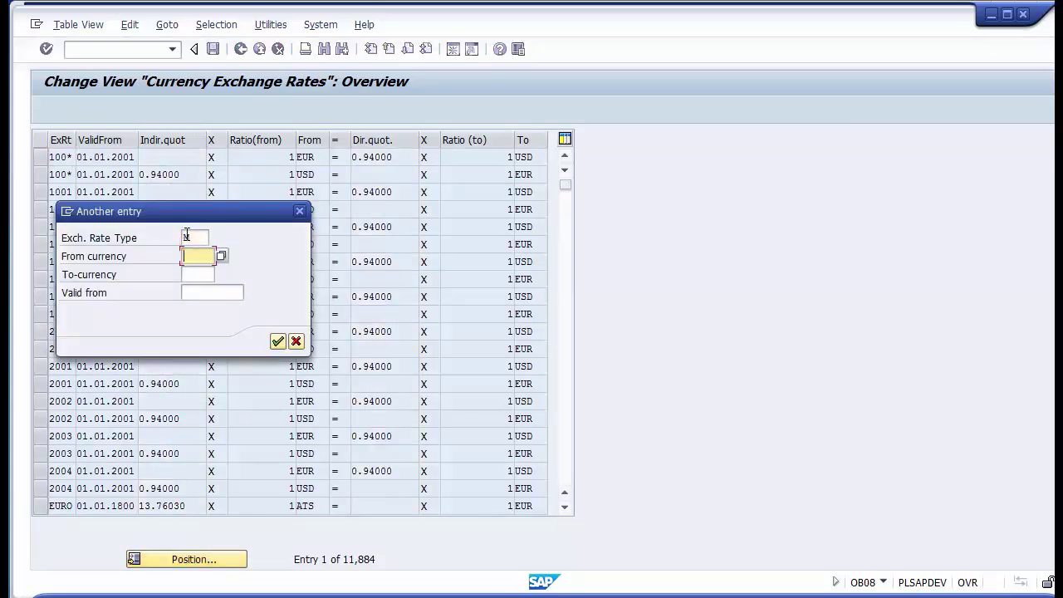
pyautogui.write('USD')
pyautogui.press('Tab')
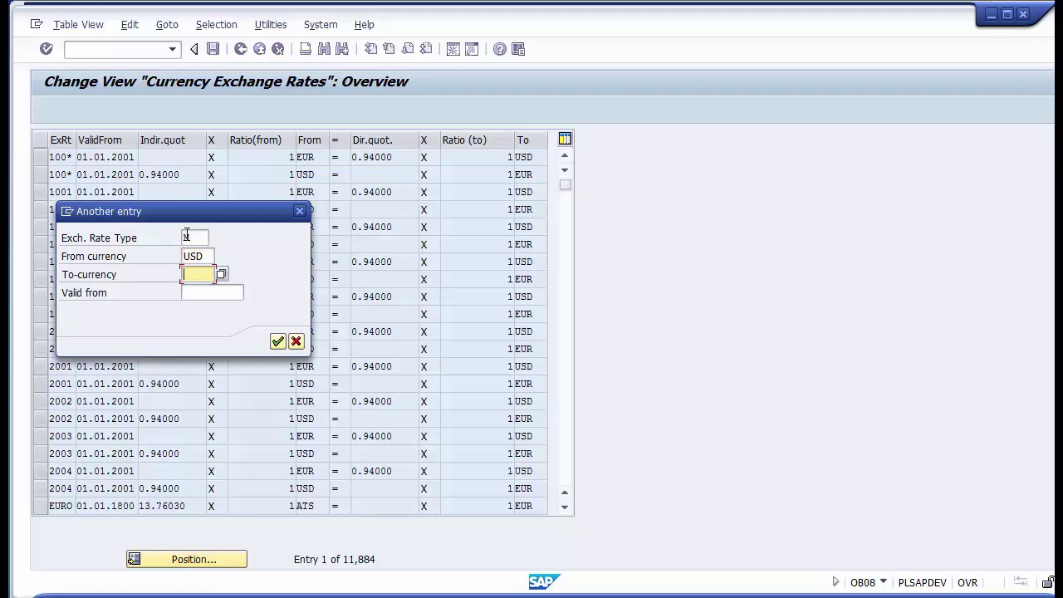
pyautogui.write('EUR')
pyautogui.press('Return')
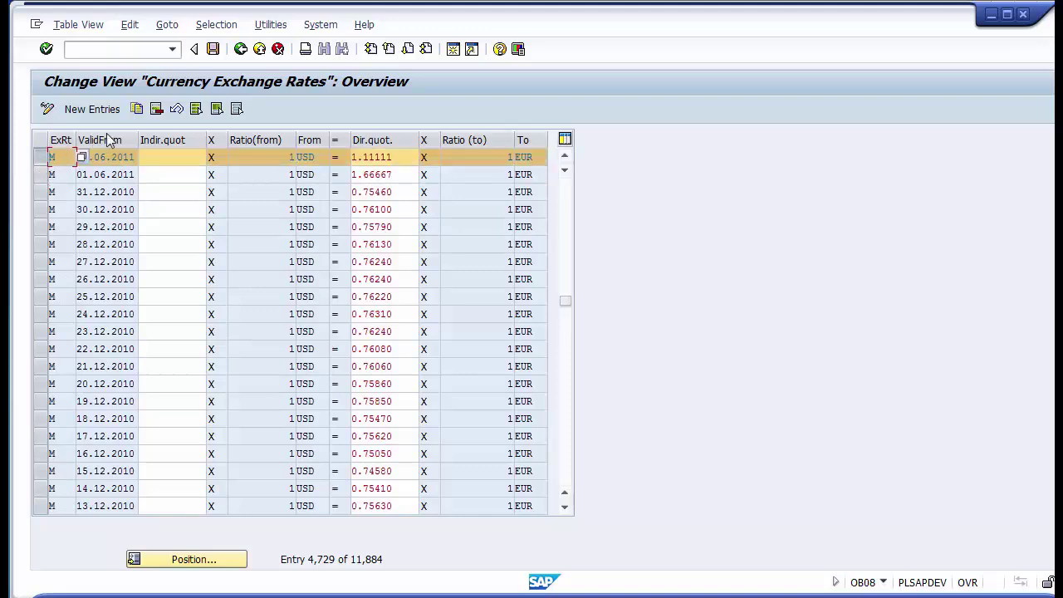
# Copy the selected USD to EUR rate of 06.06.2011 and set the copy's valid-from date to 01.04.2014.
pyautogui.click(136, 109)
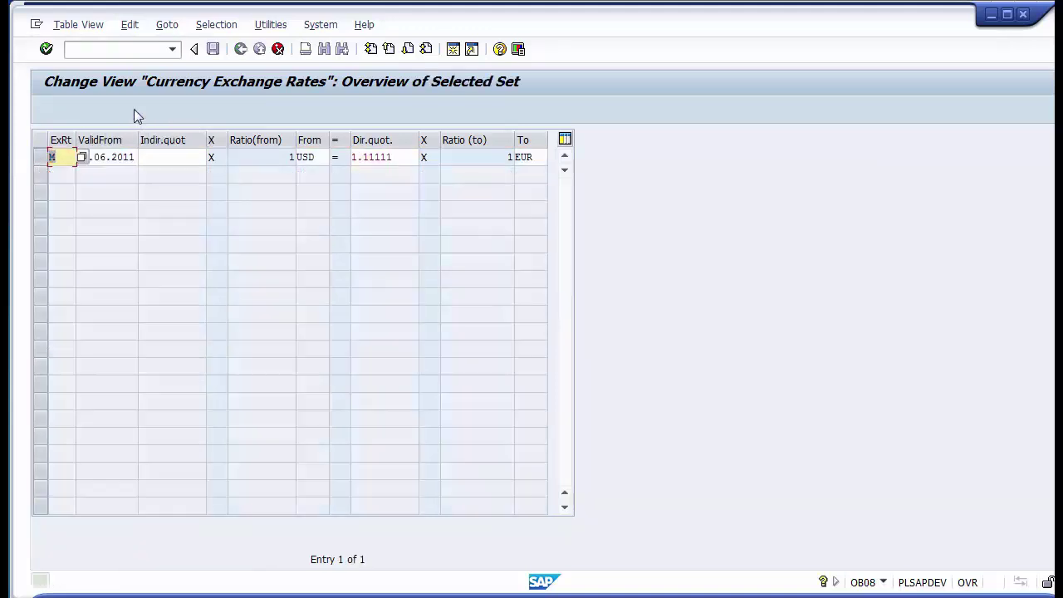
pyautogui.click(133, 157)
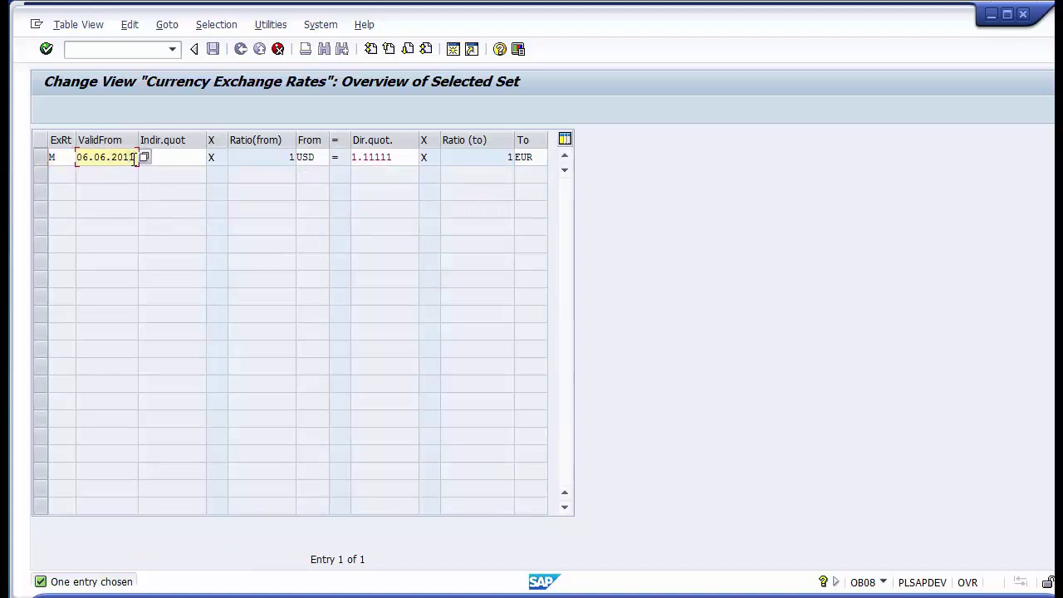
pyautogui.press('BackSpace')
pyautogui.press('BackSpace')
pyautogui.press('BackSpace')
pyautogui.press('BackSpace')
pyautogui.press('BackSpace')
pyautogui.press('BackSpace')
pyautogui.press('BackSpace')
pyautogui.press('BackSpace')
pyautogui.press('BackSpace')
pyautogui.press('BackSpace')
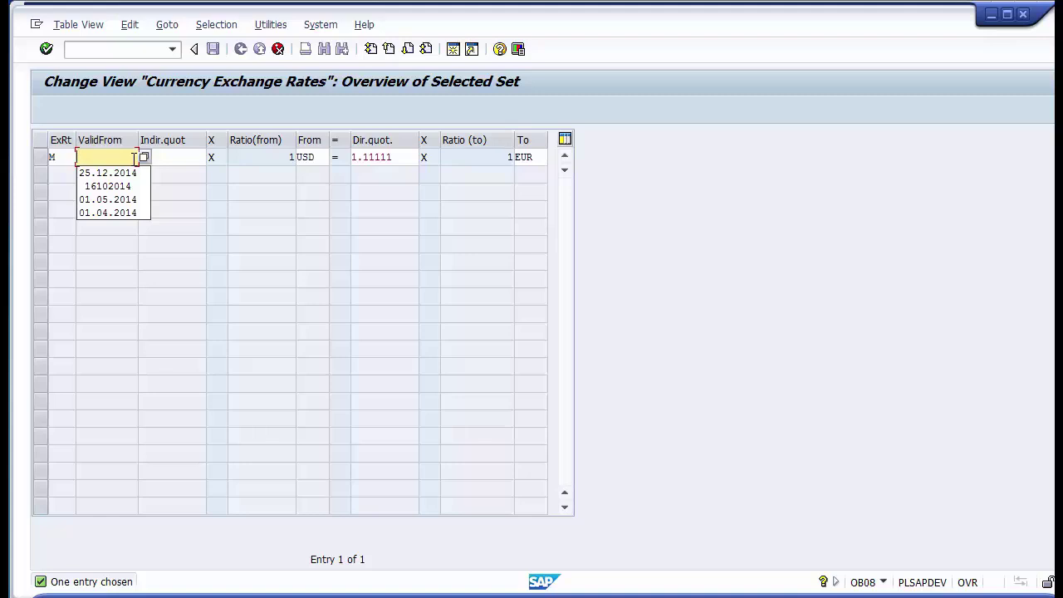
pyautogui.write('0')
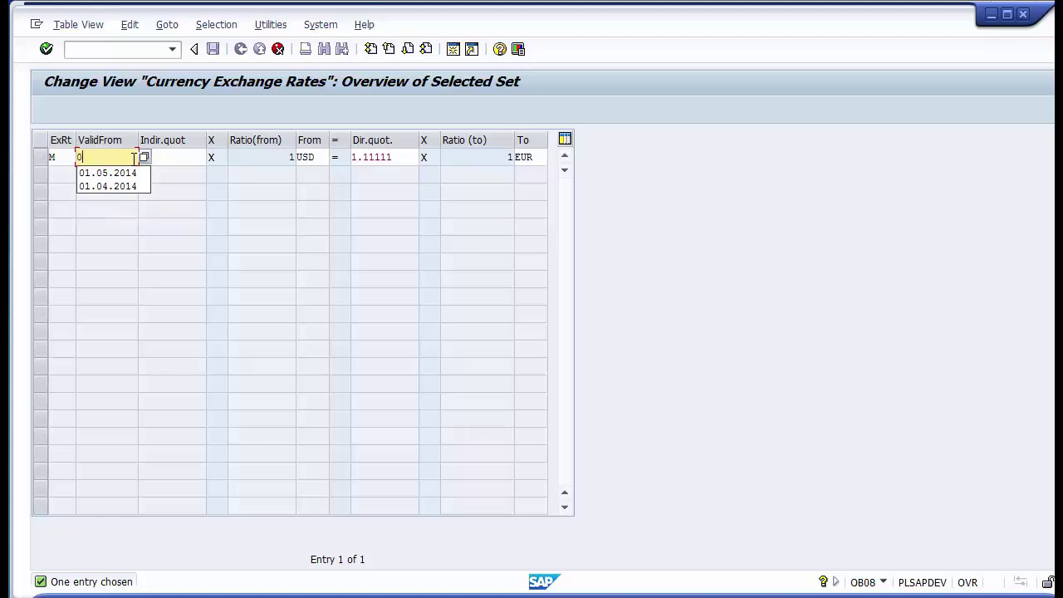
pyautogui.write('10420')
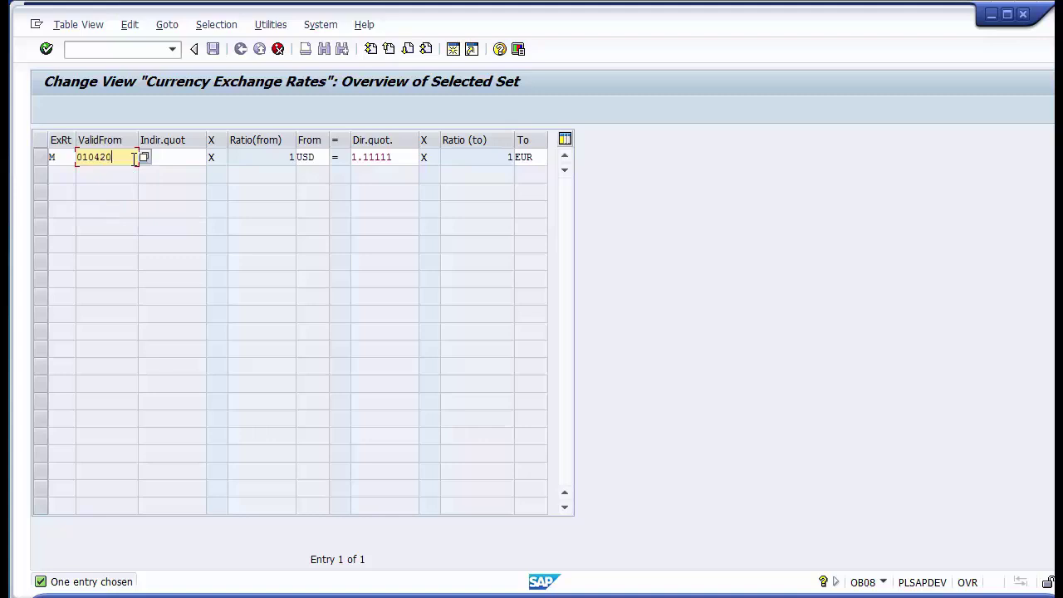
pyautogui.write('14')
# Set the copied USD to EUR rate's direct quotation to 1.5, check its currencies and confirm the copy.
pyautogui.click(408, 164)
pyautogui.press('BackSpace')
pyautogui.press('BackSpace')
pyautogui.press('BackSpace')
pyautogui.press('BackSpace')
pyautogui.press('BackSpace')
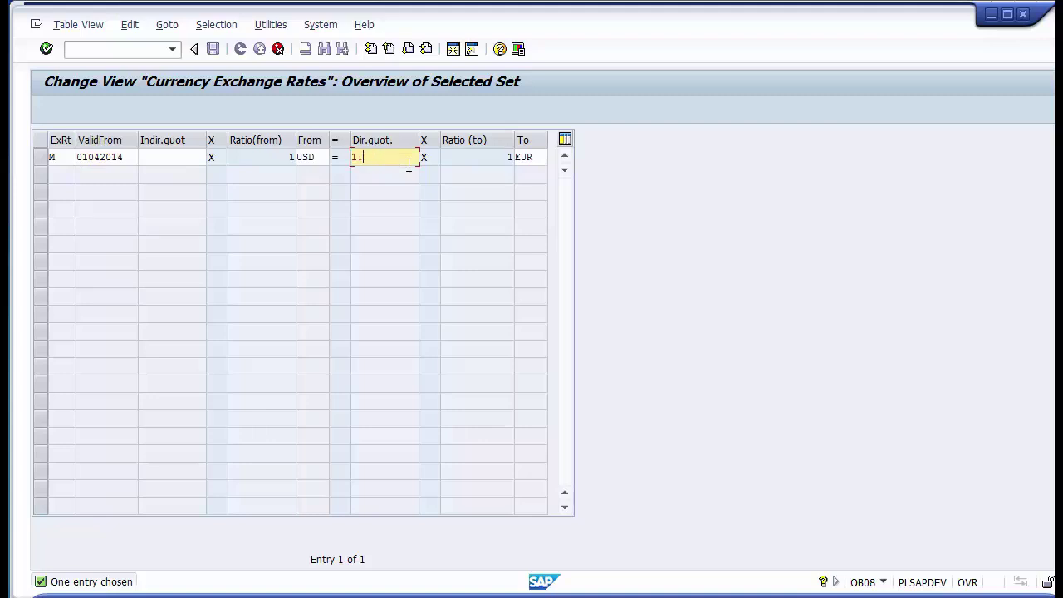
pyautogui.write('5')
pyautogui.moveTo(325, 157); pyautogui.dragTo(292, 158)
pyautogui.moveTo(542, 158); pyautogui.dragTo(513, 157)
pyautogui.click(394, 160)
pyautogui.press('Return')
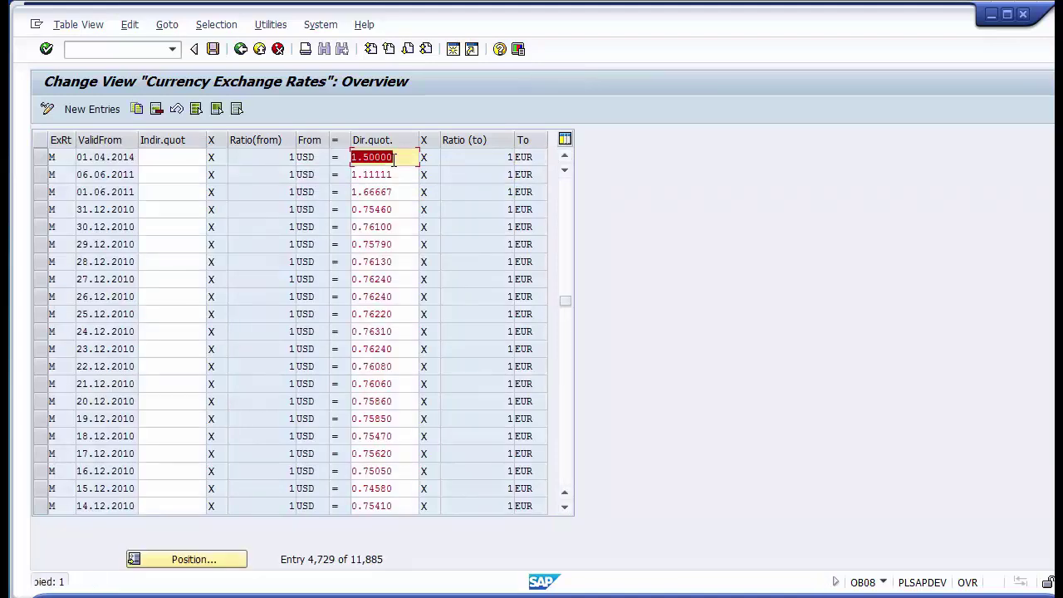
# Review the valid-from date, direct quotation and ratio of the new USD to EUR entry in the overview.
pyautogui.click(395, 158)
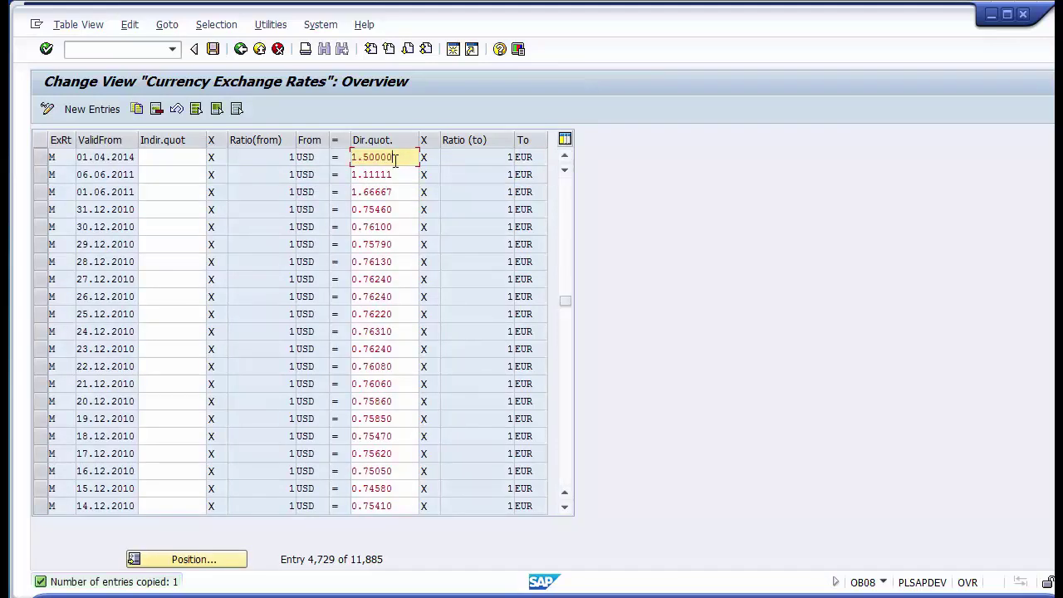
pyautogui.moveTo(397, 158); pyautogui.dragTo(350, 159)
pyautogui.moveTo(80, 161); pyautogui.dragTo(143, 157)
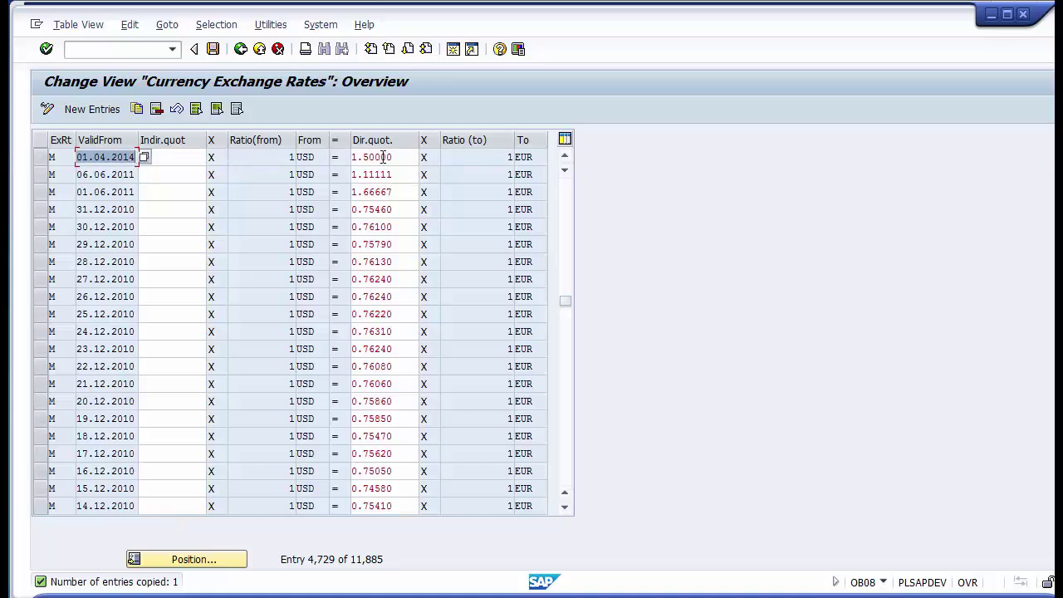
pyautogui.moveTo(400, 157); pyautogui.dragTo(331, 168)
pyautogui.click(238, 153)
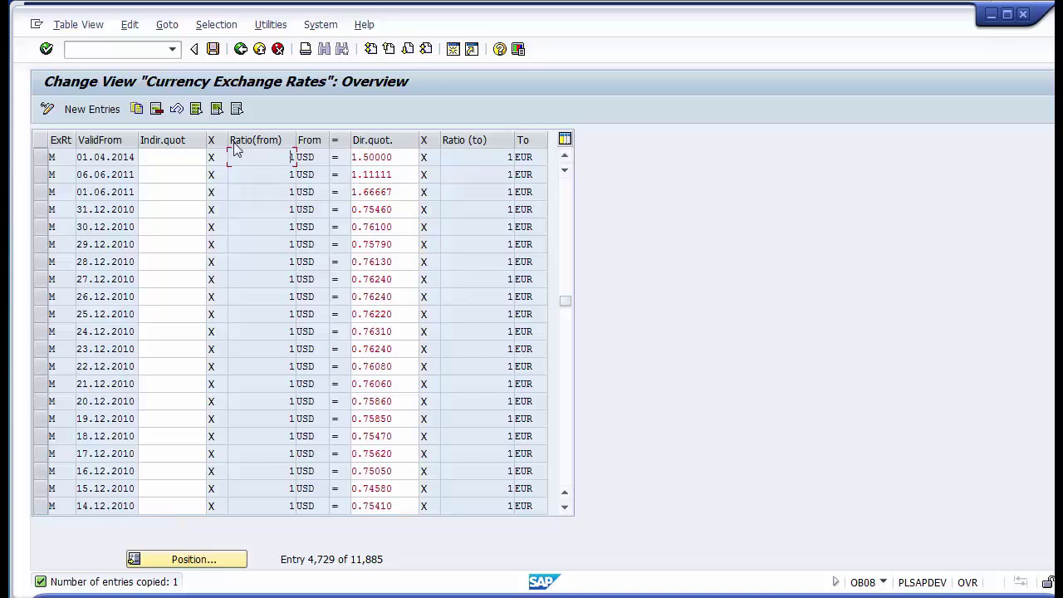
pyautogui.click(180, 153)
pyautogui.click(120, 156)
# Save the exchange rate changes and record them in the own customizing request described as "DO Not Move".
pyautogui.click(212, 52)
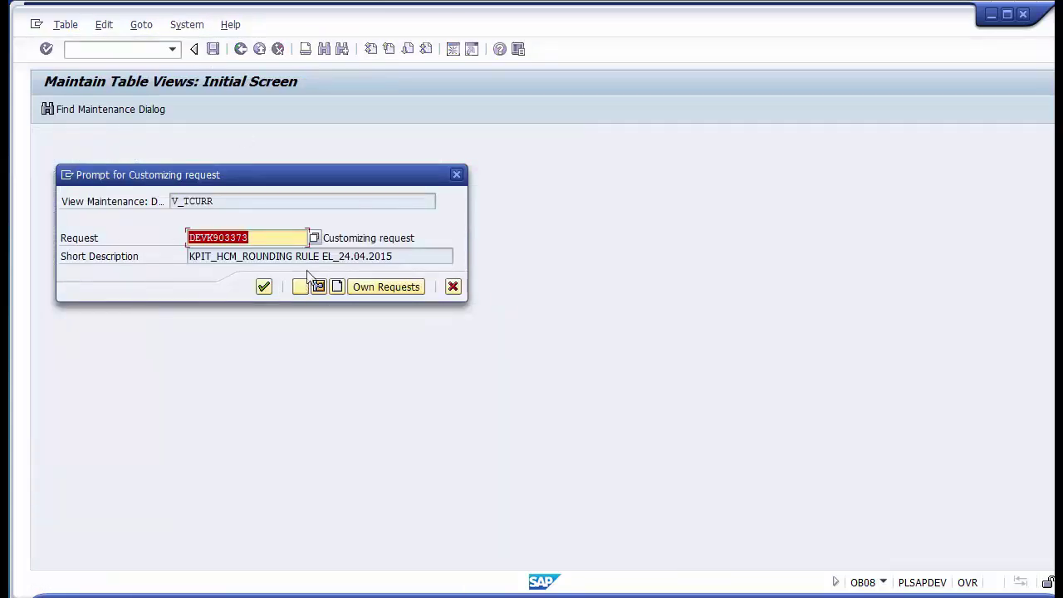
pyautogui.click(316, 237)
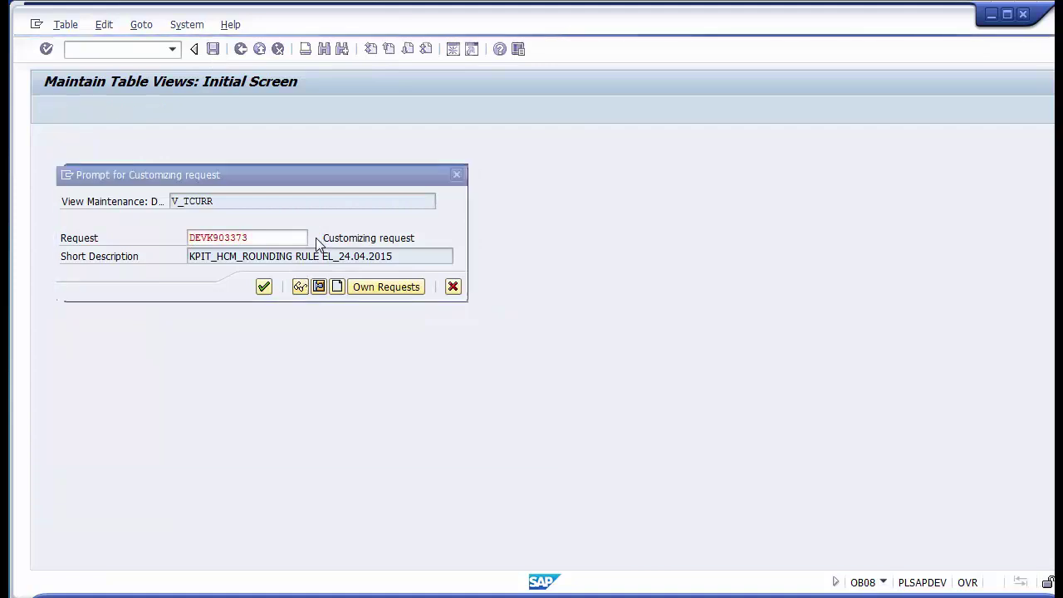
pyautogui.press('F5')
pyautogui.click(538, 432)
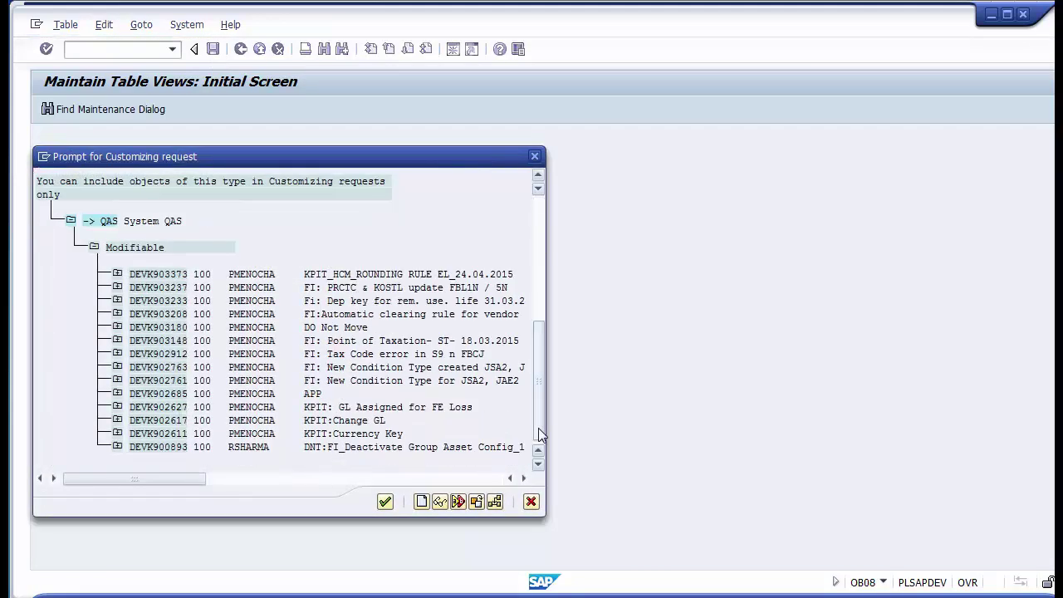
pyautogui.doubleClick(360, 331)
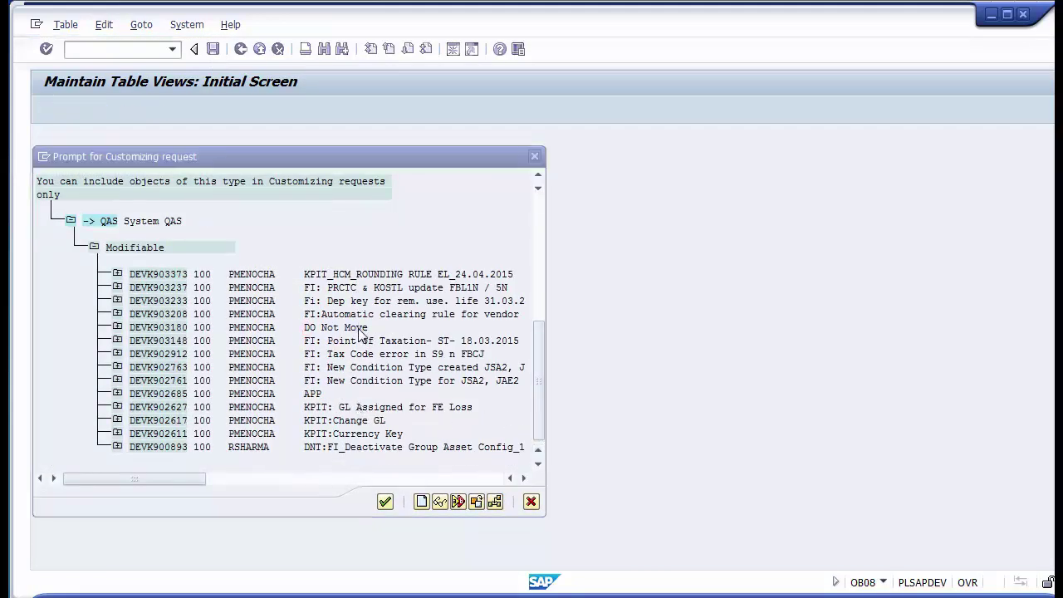
pyautogui.click(262, 287)
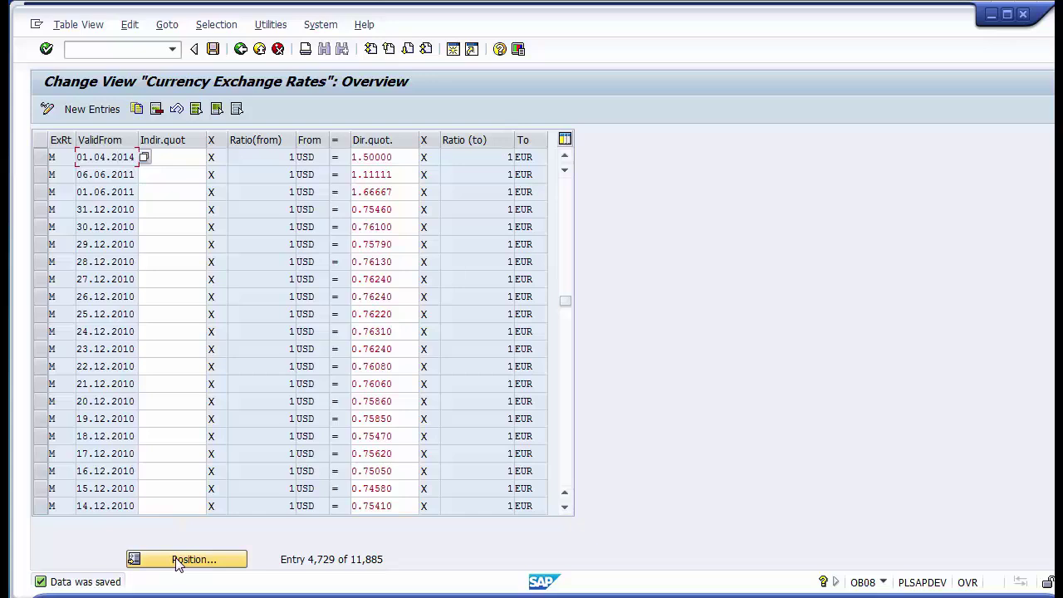
# Position the exchange rate list on rate type M, from currency USD to currency INR.
pyautogui.click(177, 560)
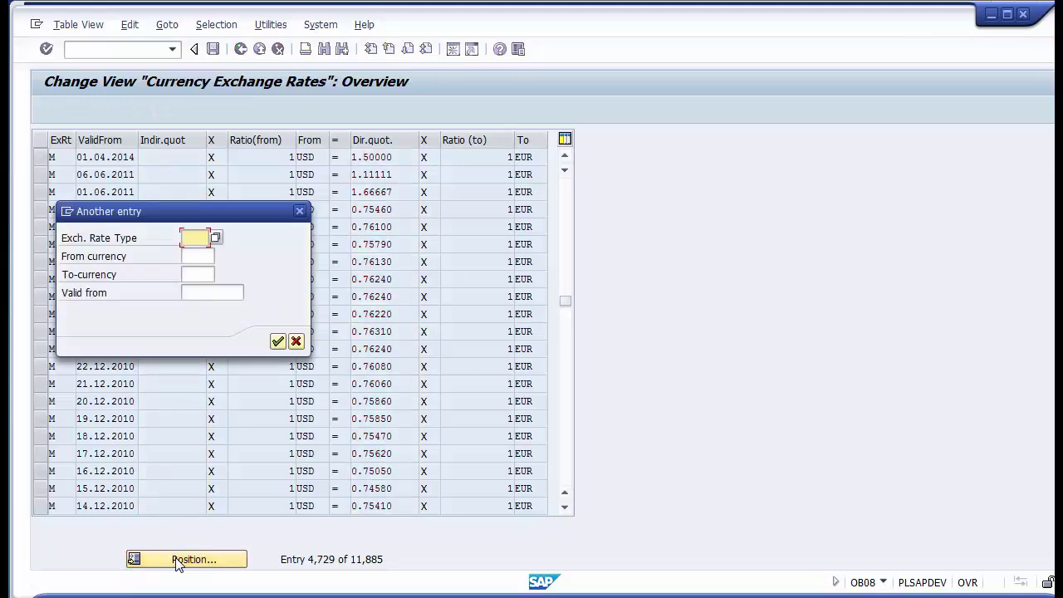
pyautogui.click(300, 211)
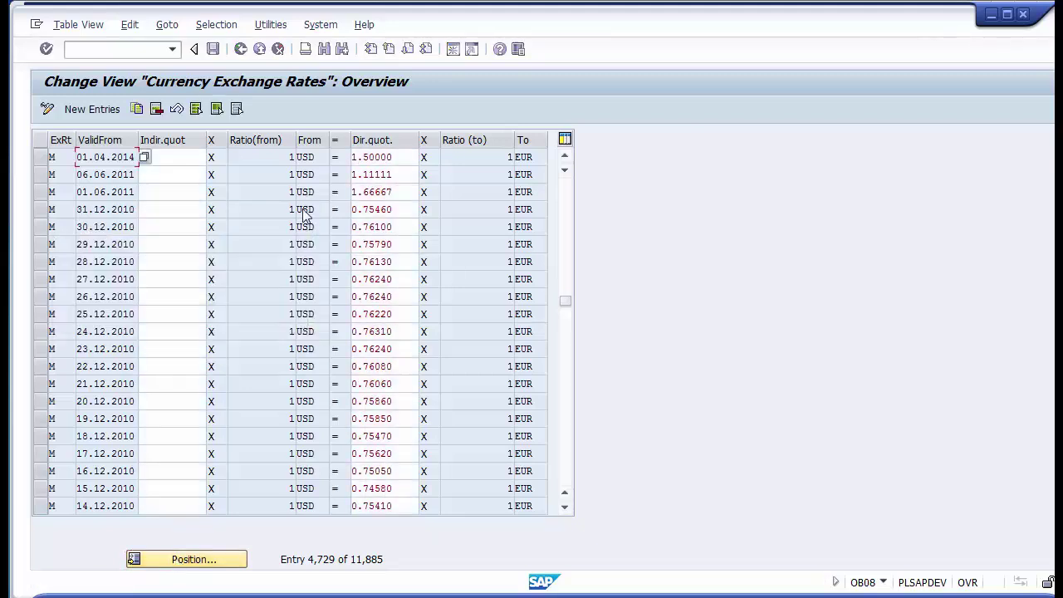
pyautogui.click(208, 557)
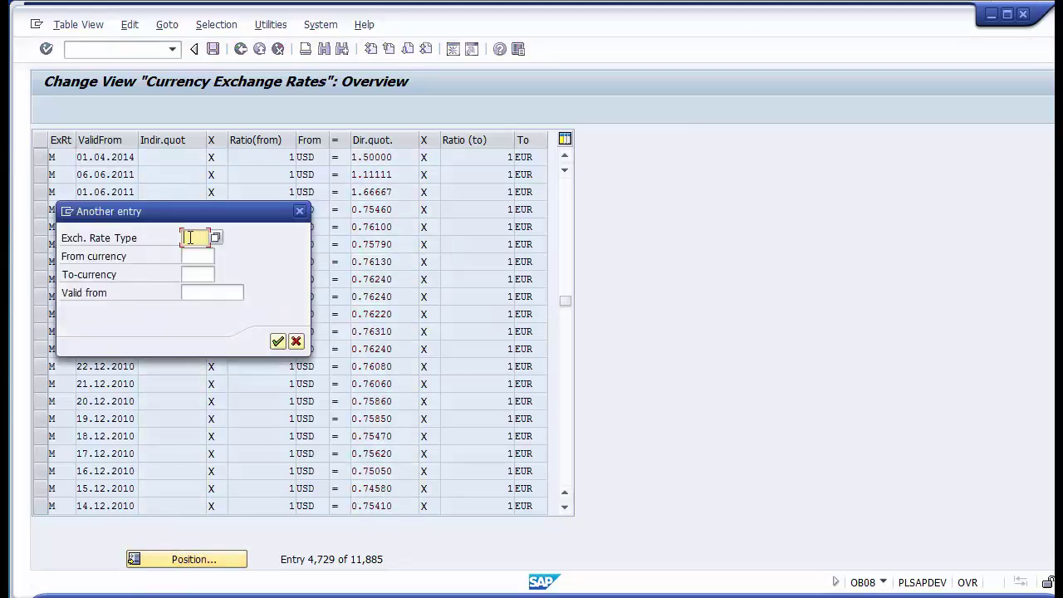
pyautogui.write('M')
pyautogui.click(190, 255)
pyautogui.write('USD')
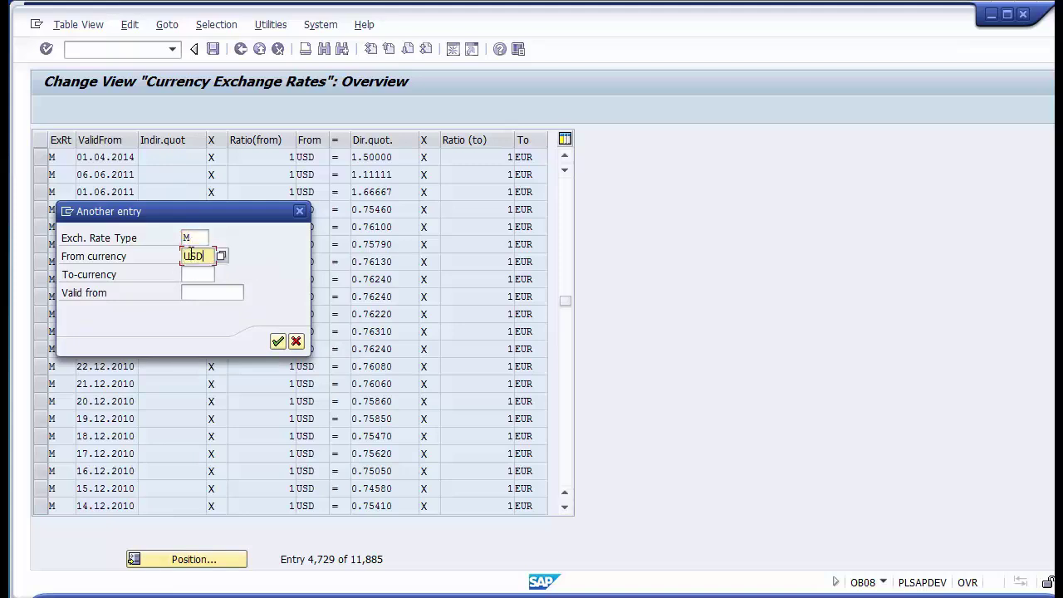
pyautogui.press('Tab')
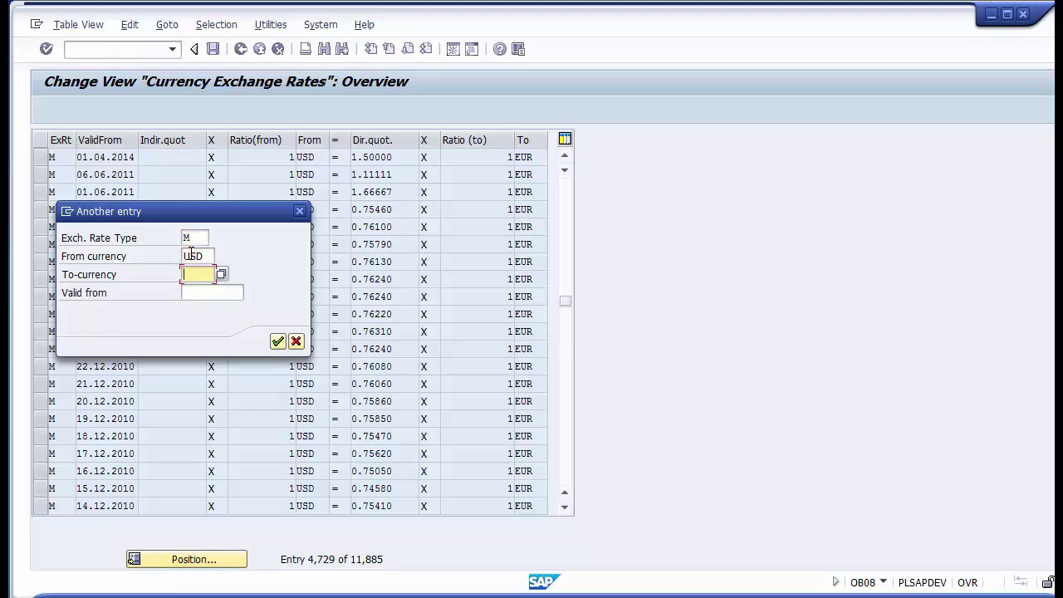
pyautogui.write('INR')
pyautogui.click(277, 342)
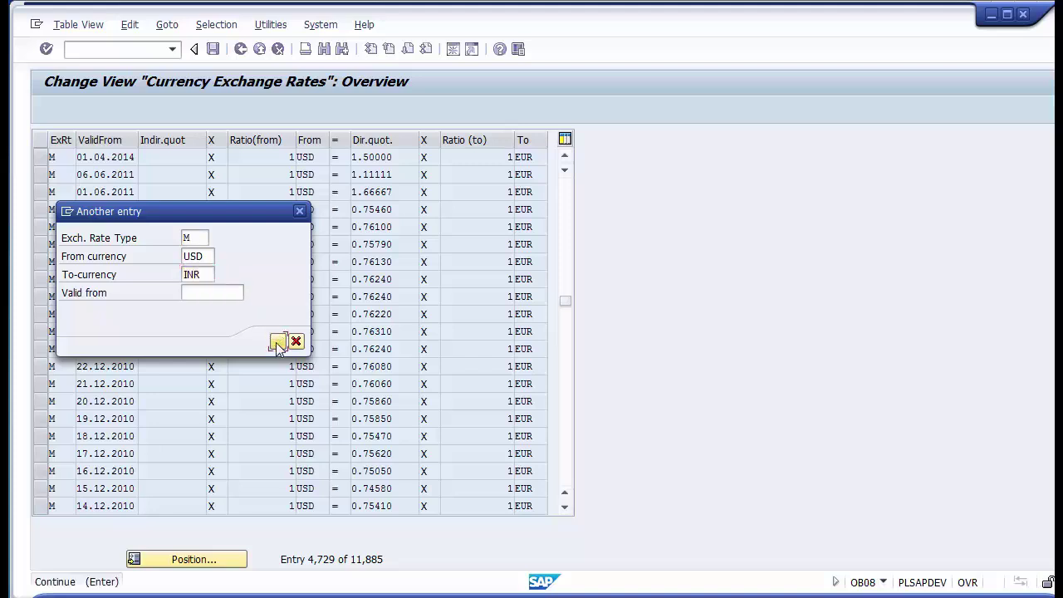
# Examine the latest USD to INR entry, checking its from currency, direct quotation and to-ratio.
pyautogui.click(146, 159)
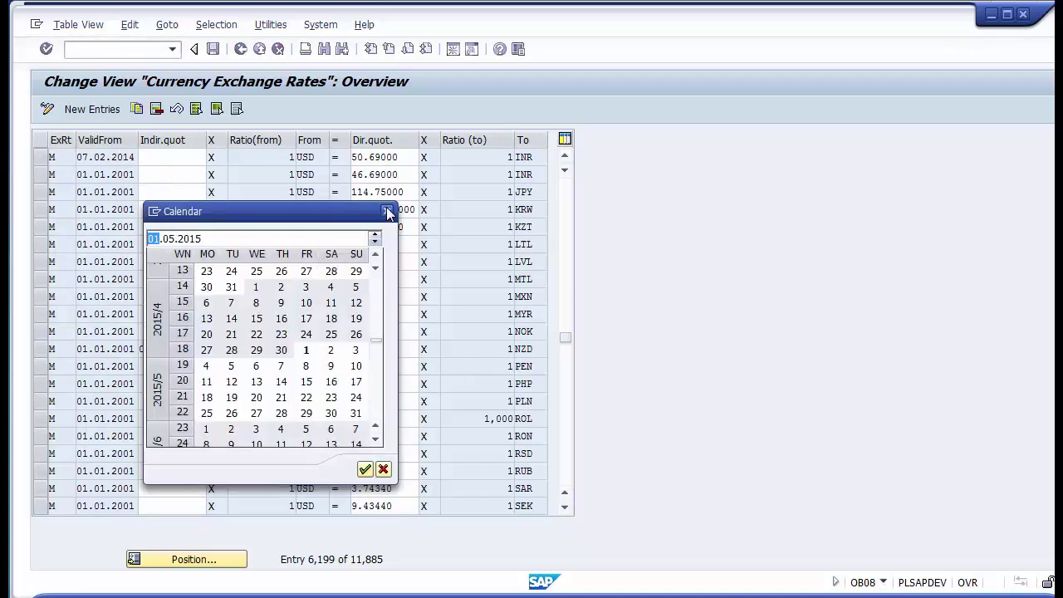
pyautogui.click(386, 211)
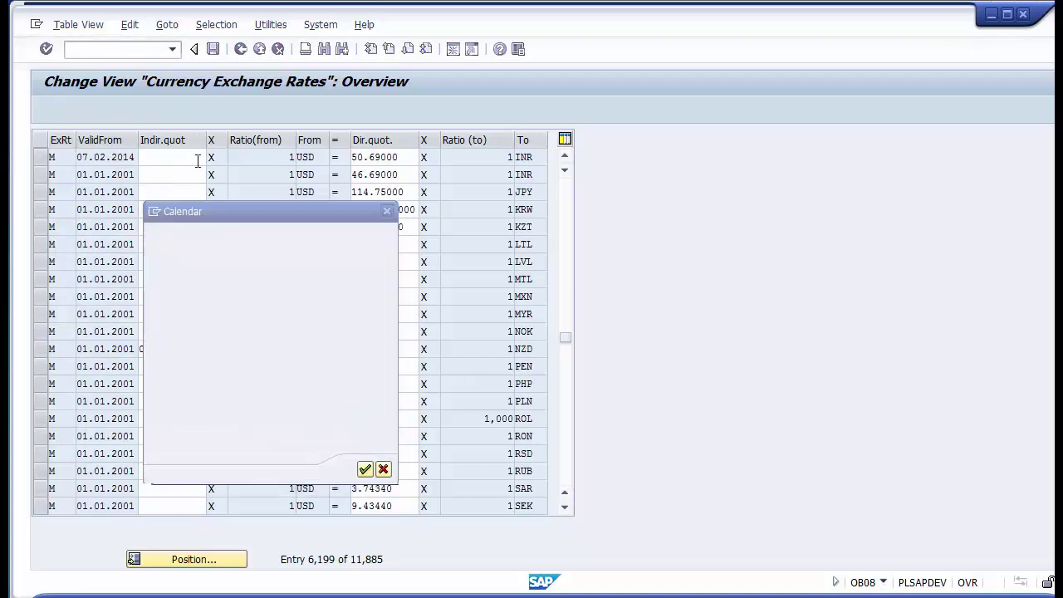
pyautogui.click(41, 156)
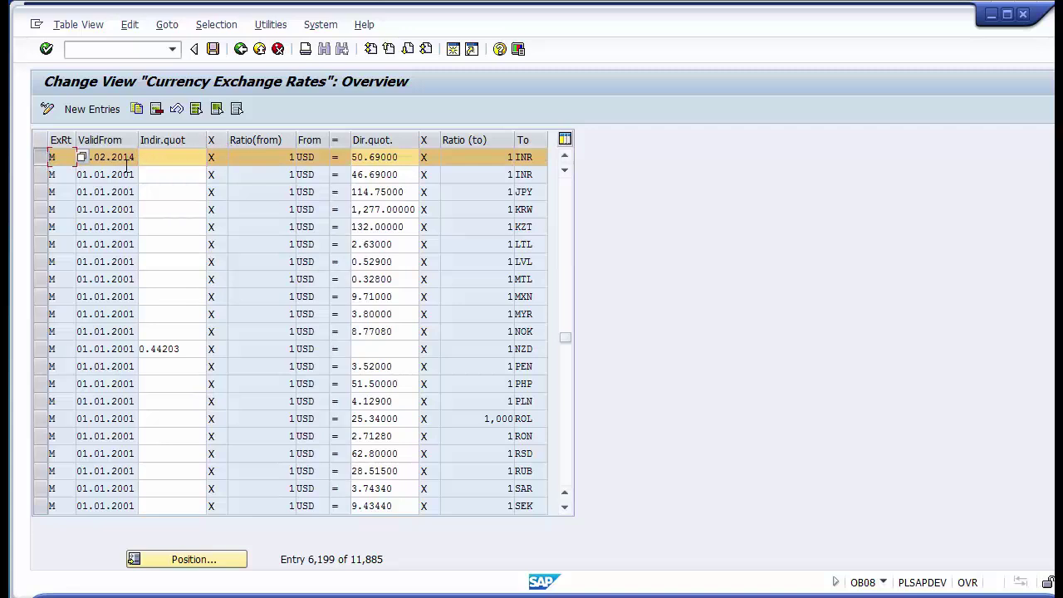
pyautogui.click(305, 157)
pyautogui.moveTo(407, 158); pyautogui.dragTo(353, 159)
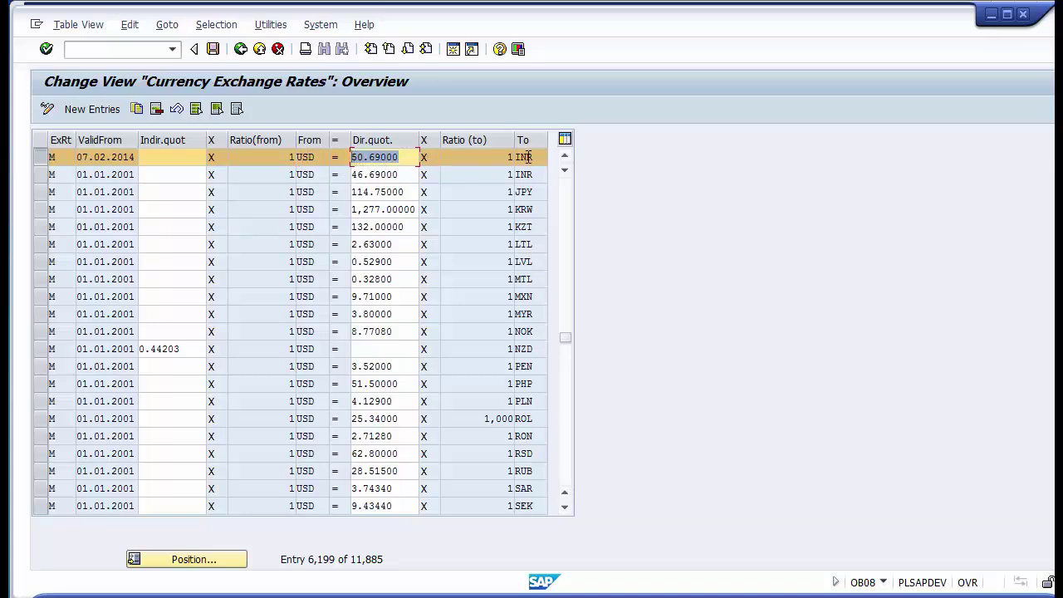
pyautogui.click(495, 154)
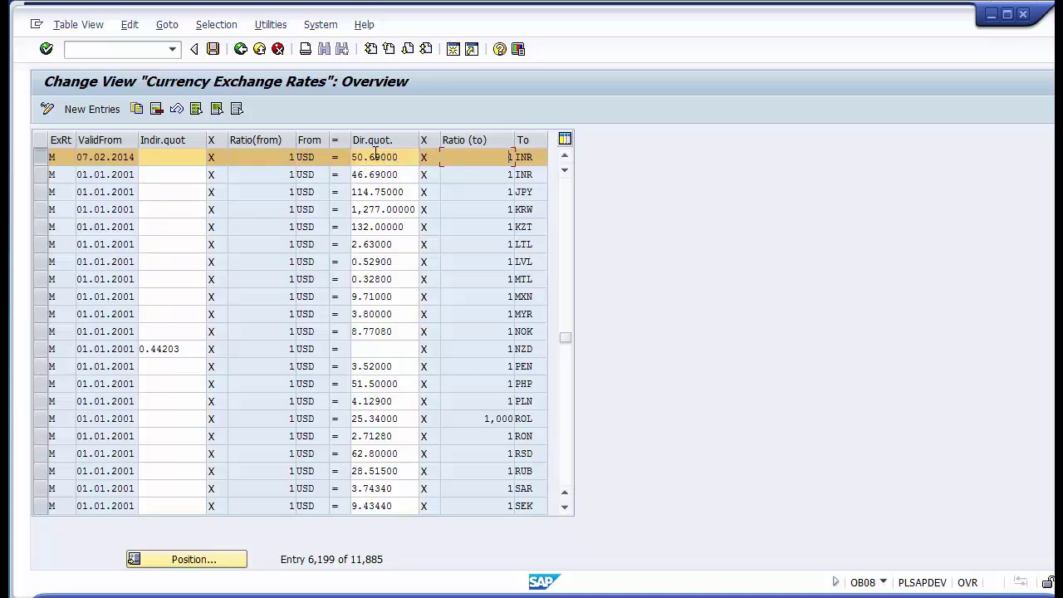
pyautogui.click(324, 156)
pyautogui.moveTo(399, 157); pyautogui.dragTo(353, 157)
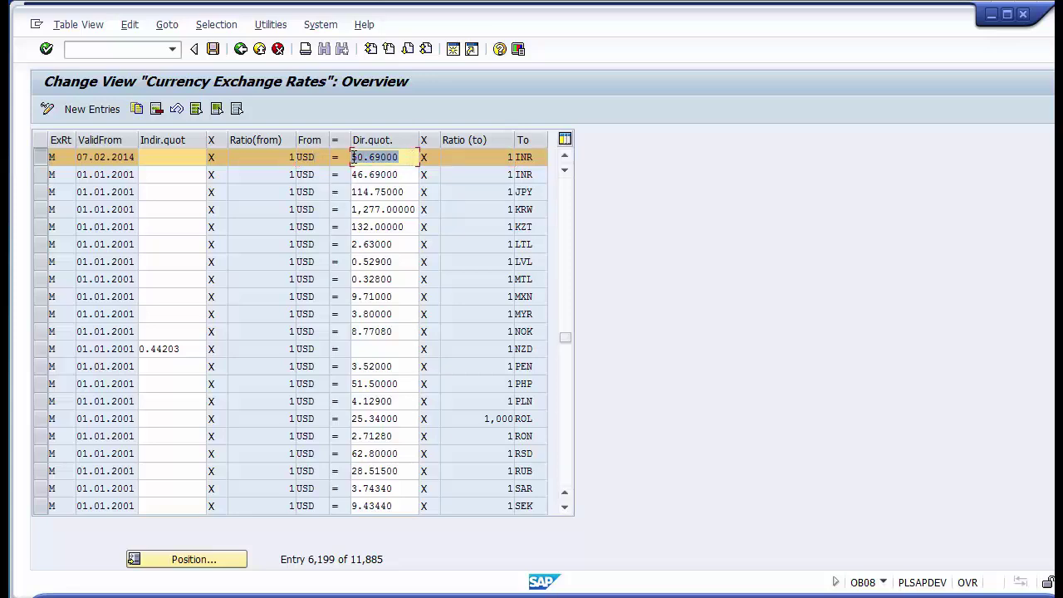
# Copy the type M USD to INR exchange rate entry dated 07.02.2014 for editing.
pyautogui.click(42, 160)
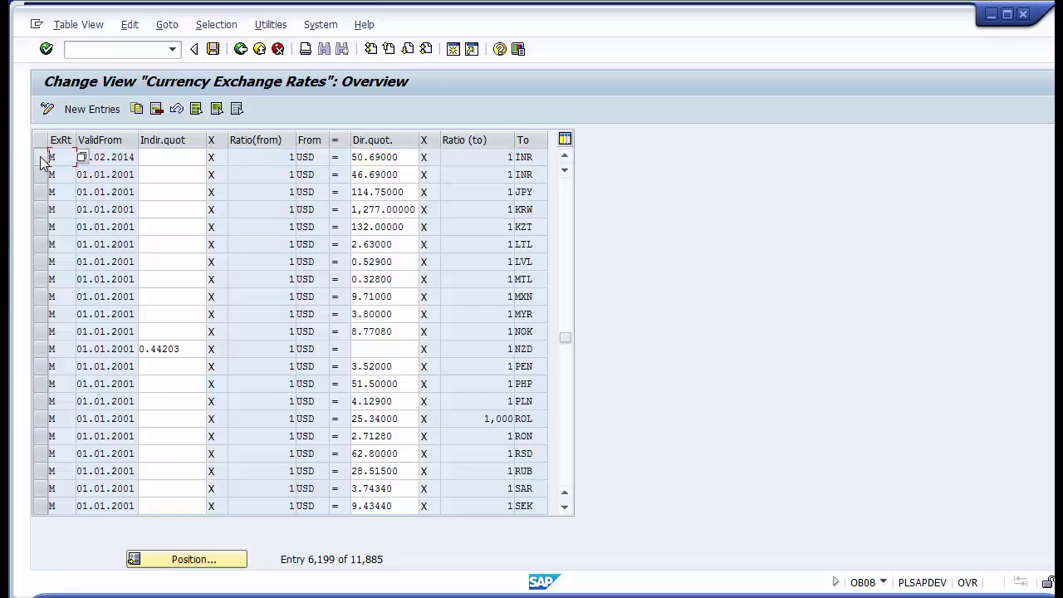
pyautogui.click(42, 161)
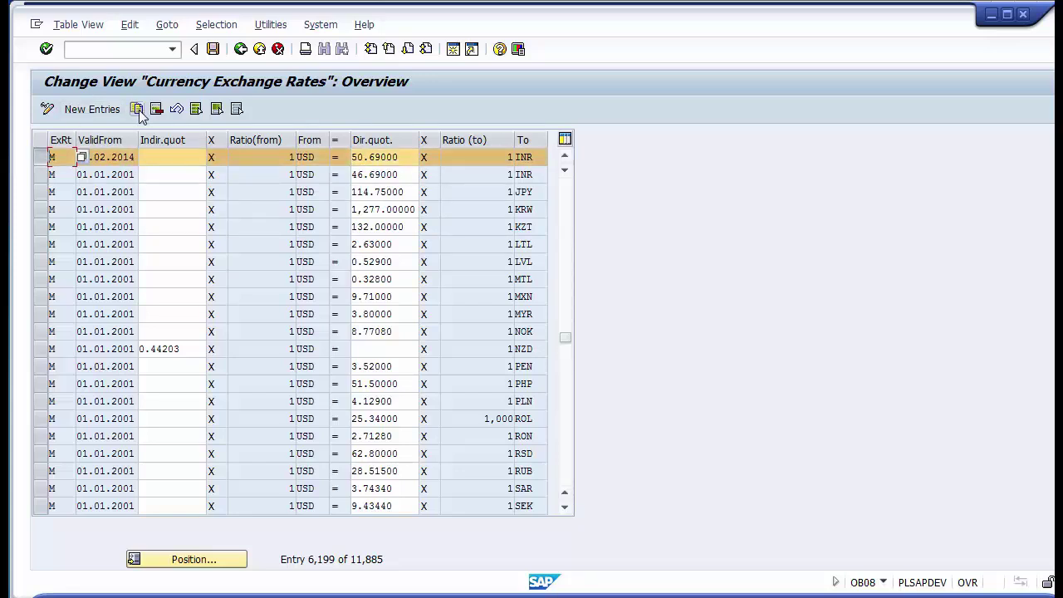
pyautogui.click(41, 157)
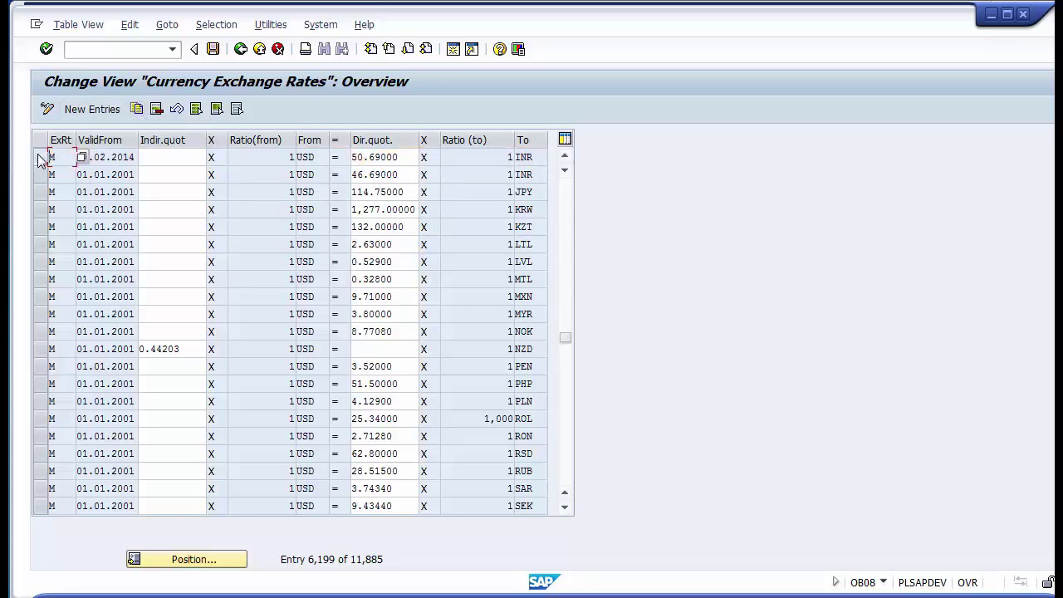
pyautogui.click(43, 158)
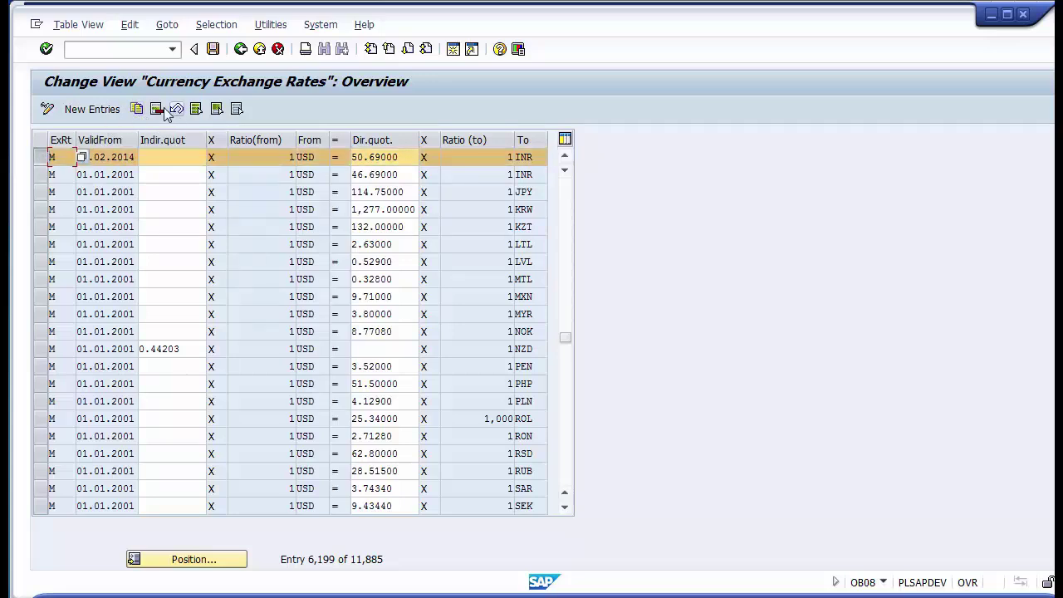
pyautogui.click(138, 109)
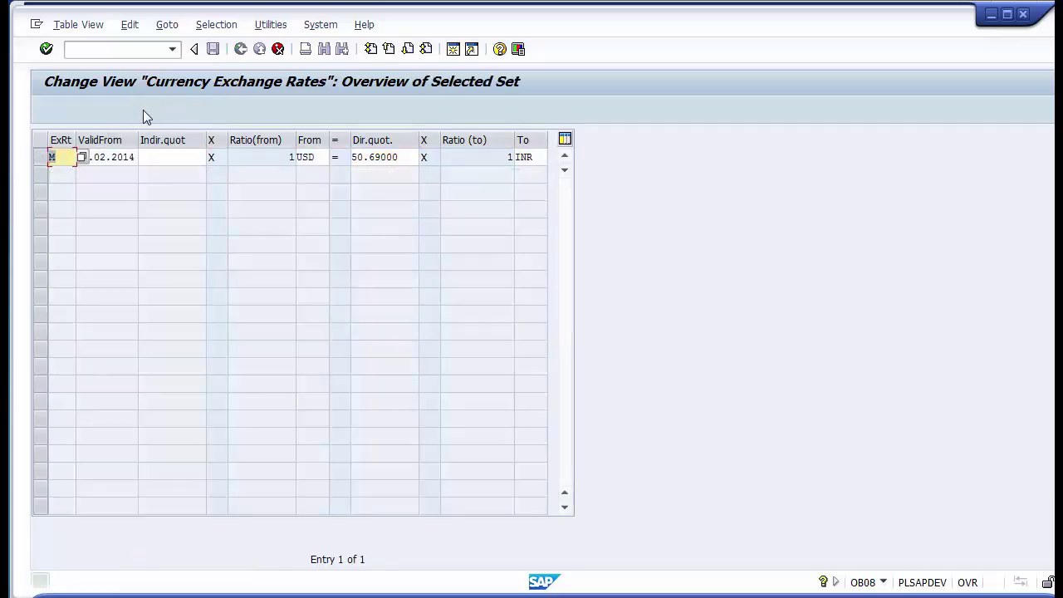
pyautogui.click(133, 157)
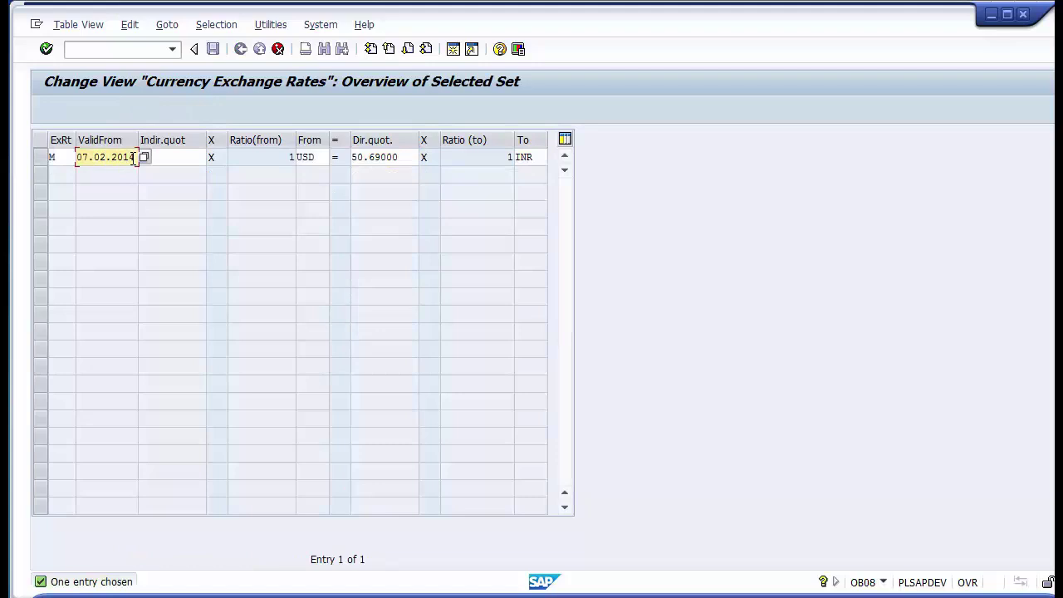
# Set the direct quotation of the copied USD to INR entry to 62.15.
pyautogui.click(407, 161)
pyautogui.press('BackSpace')
pyautogui.press('BackSpace')
pyautogui.press('BackSpace')
pyautogui.press('BackSpace')
pyautogui.press('BackSpace')
pyautogui.press('BackSpace')
pyautogui.press('BackSpace')
pyautogui.press('BackSpace')
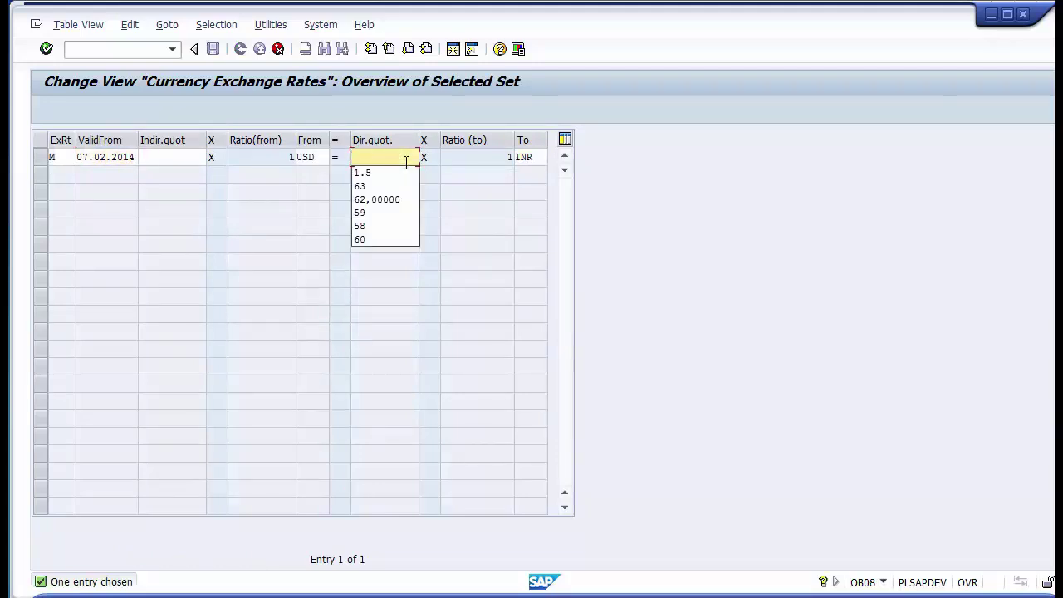
pyautogui.write('62.')
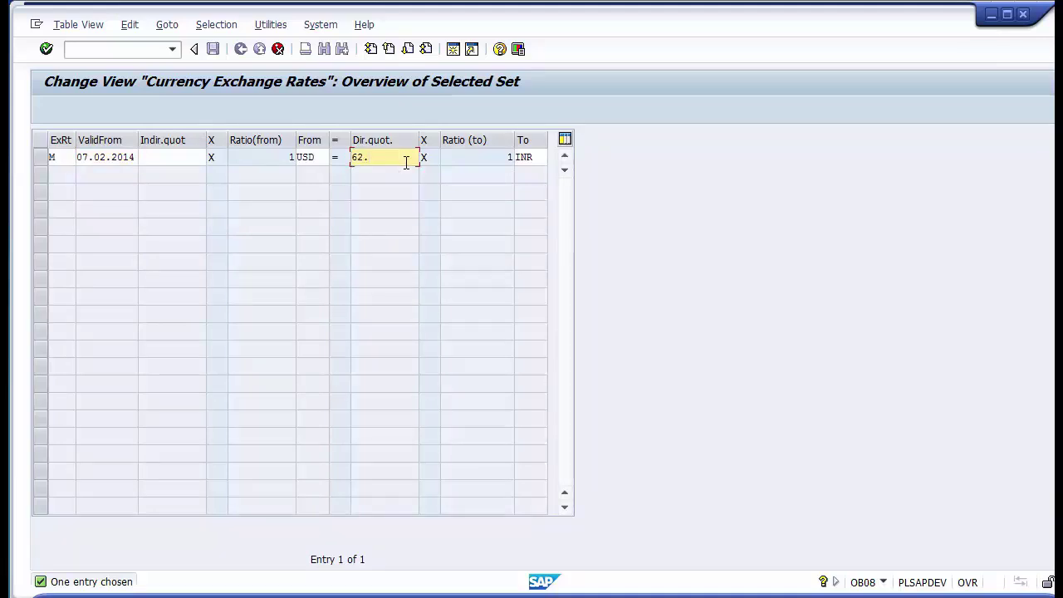
pyautogui.write('15')
# Set the valid-from date of the copied USD to INR entry to 15.04.2014.
pyautogui.click(106, 160)
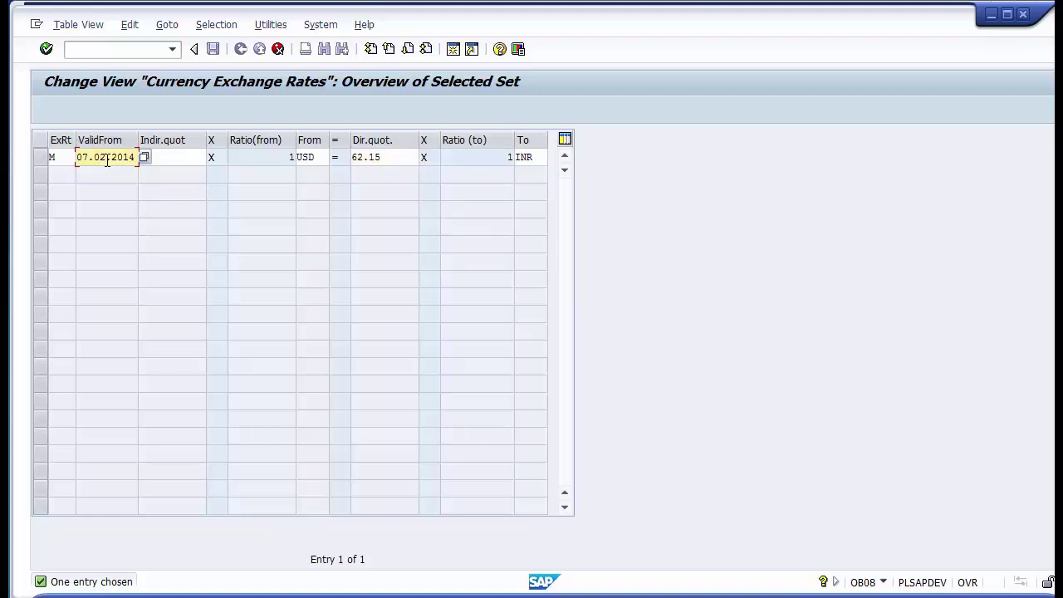
pyautogui.write('4')
pyautogui.write('15')
pyautogui.click(170, 156)
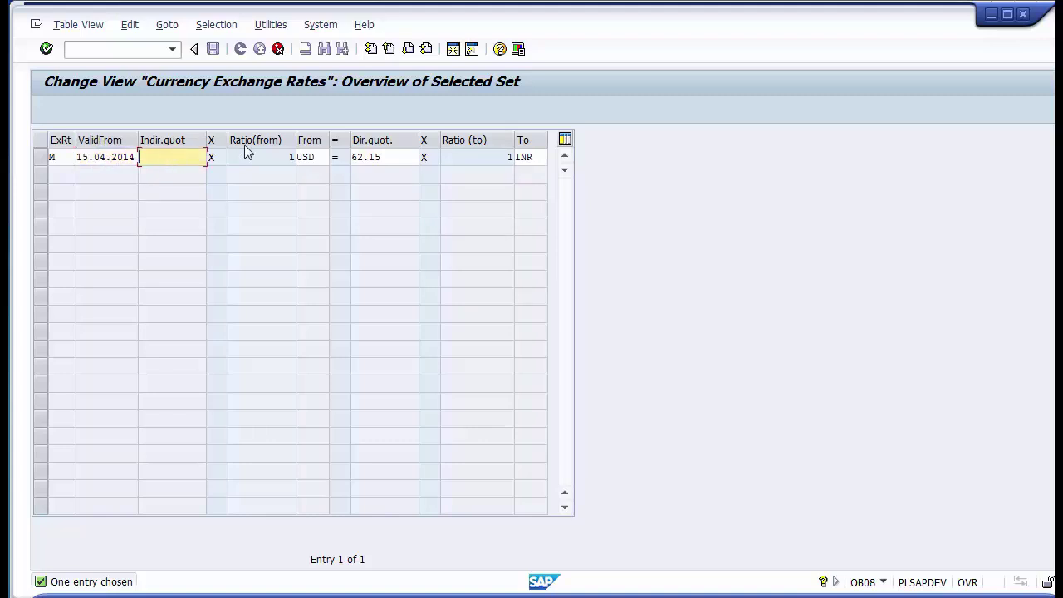
# Check the new entry's date, from currency and quotation, then confirm the copy and save the exchange rates.
pyautogui.click(97, 157)
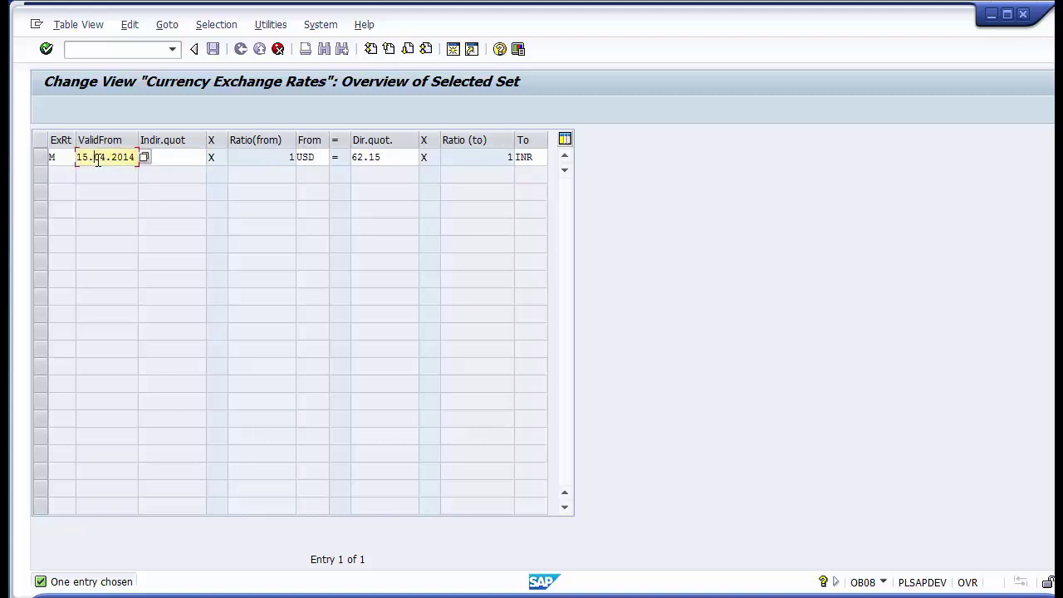
pyautogui.click(309, 158)
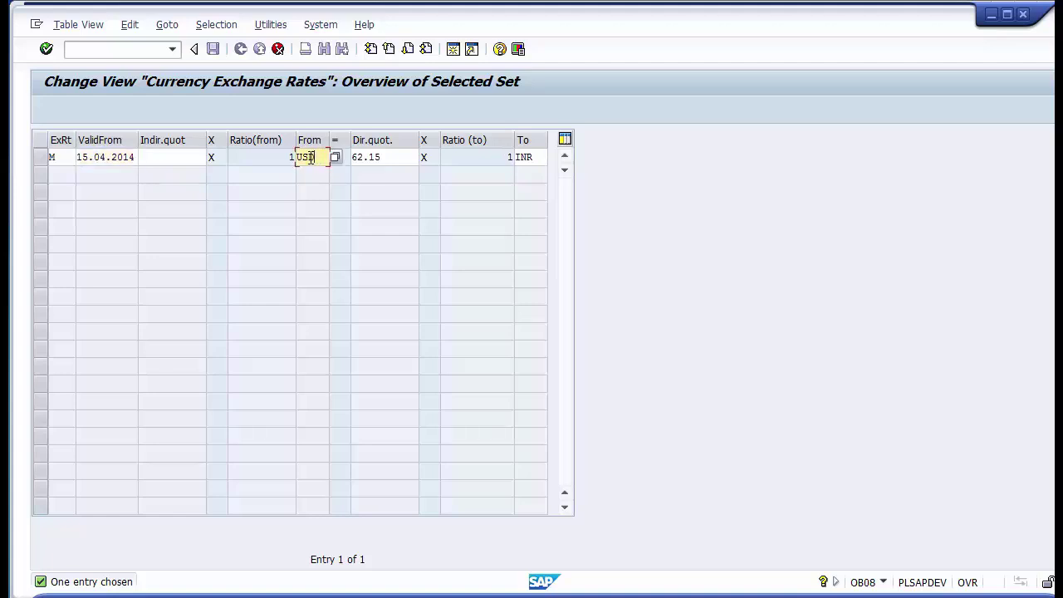
pyautogui.click(379, 157)
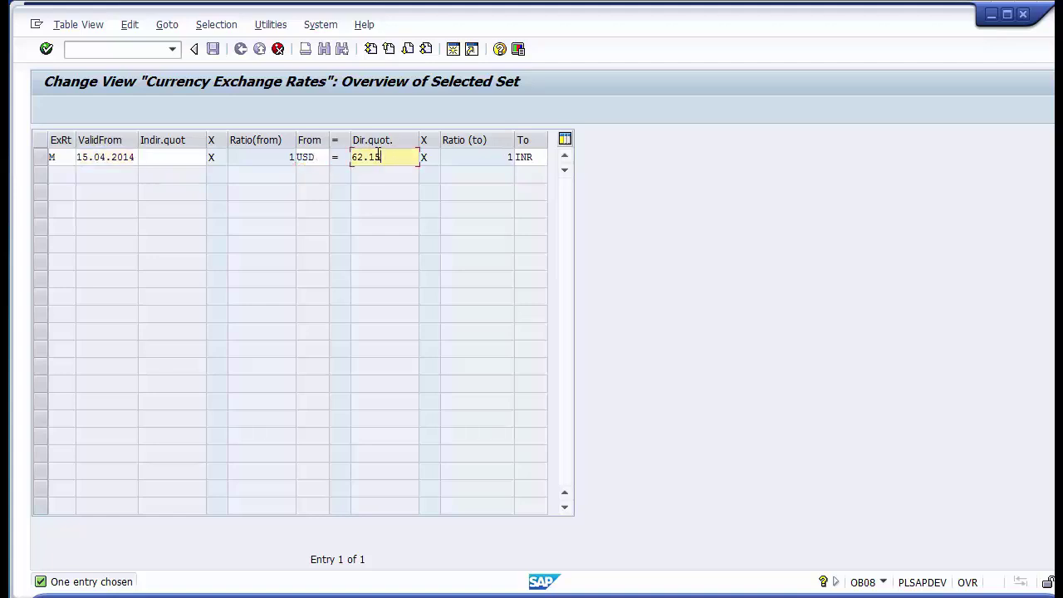
pyautogui.moveTo(379, 156); pyautogui.dragTo(353, 156)
pyautogui.click(389, 157)
pyautogui.press('Return')
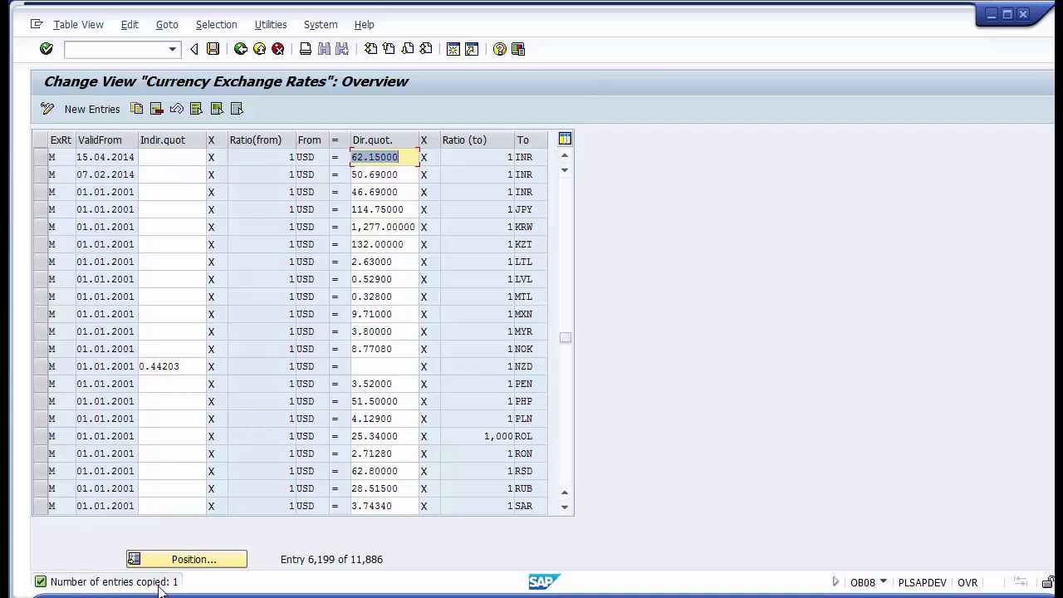
pyautogui.click(213, 50)
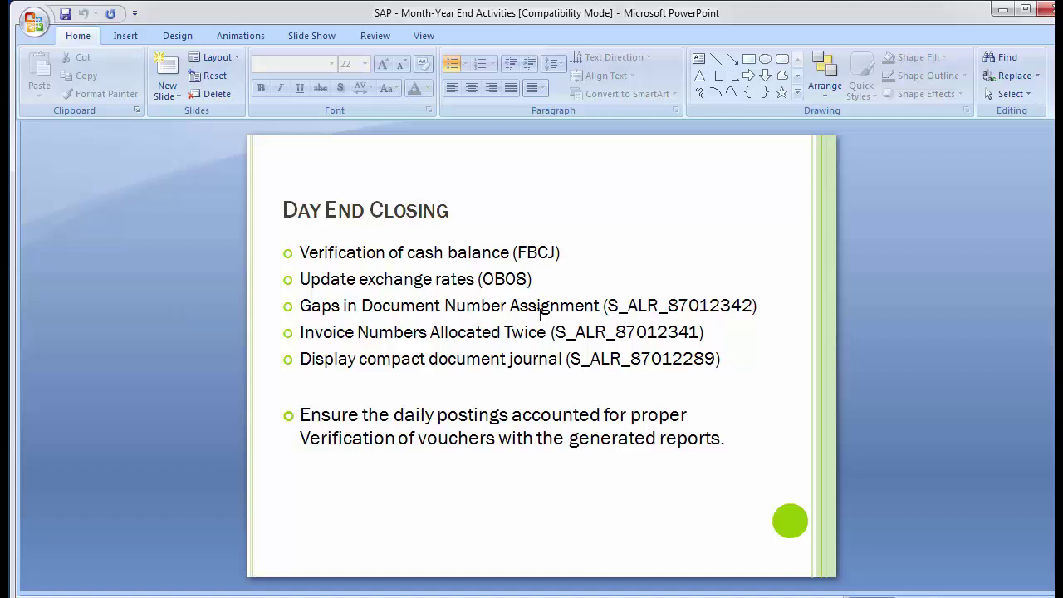
# Switch to the Day End Closing slide in PowerPoint and copy the transaction code S_ALR_87012342.
pyautogui.moveTo(608, 305); pyautogui.dragTo(749, 313)
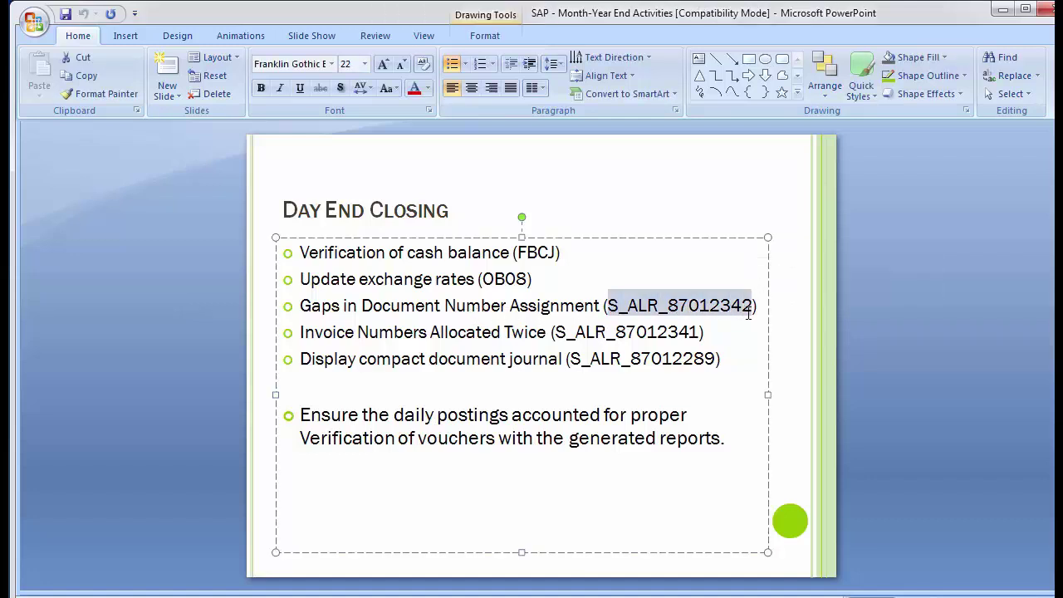
pyautogui.click(654, 307)
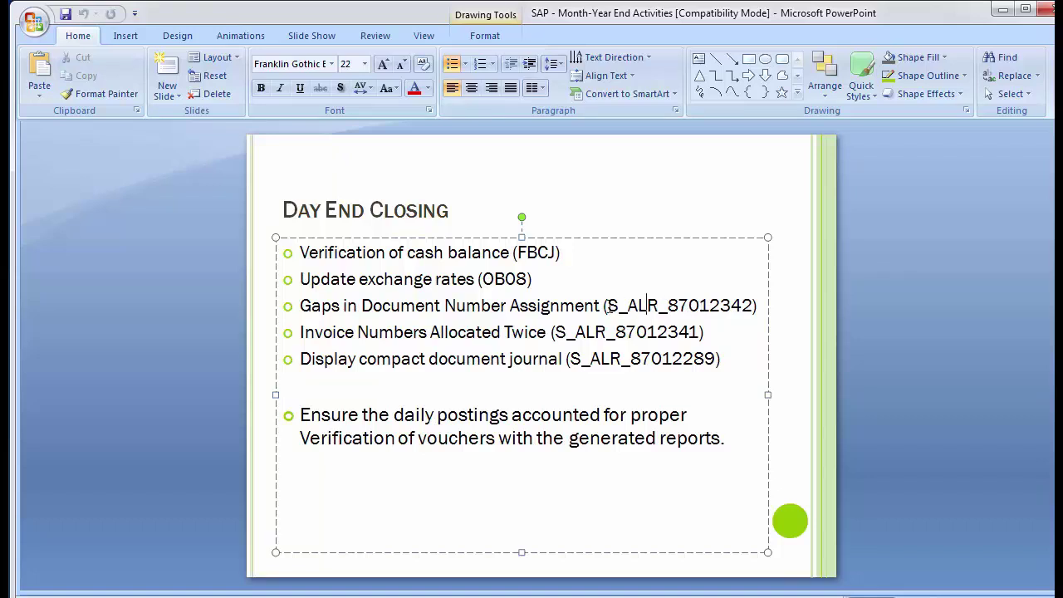
pyautogui.click(209, 360)
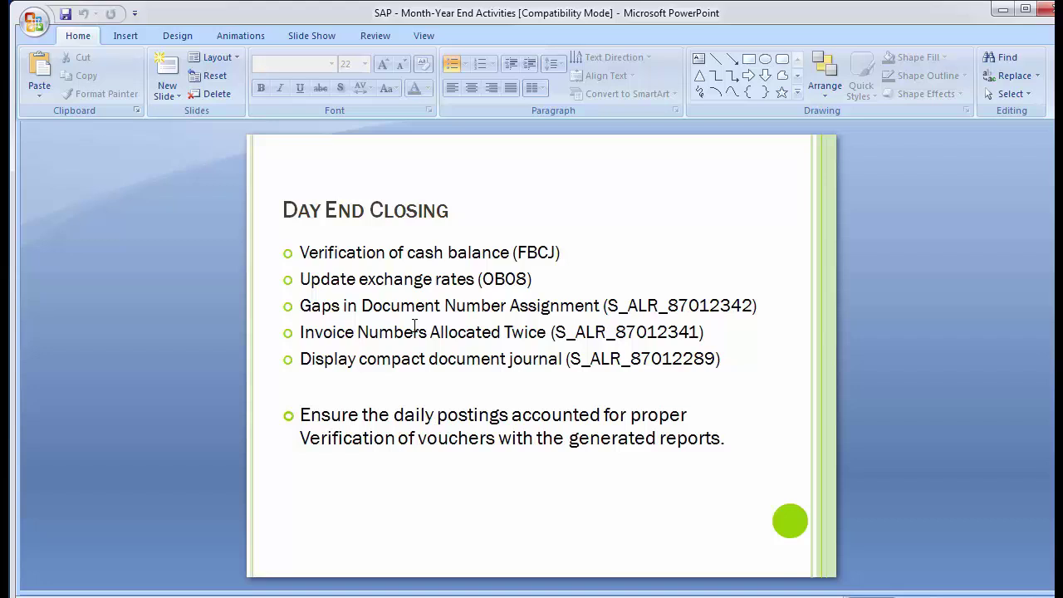
# Switch back to SAP, leave the exchange rates and open transaction S_ALR_87012342, Gaps in Document Number Assignment.
pyautogui.moveTo(457, 585)
pyautogui.click(526, 562)
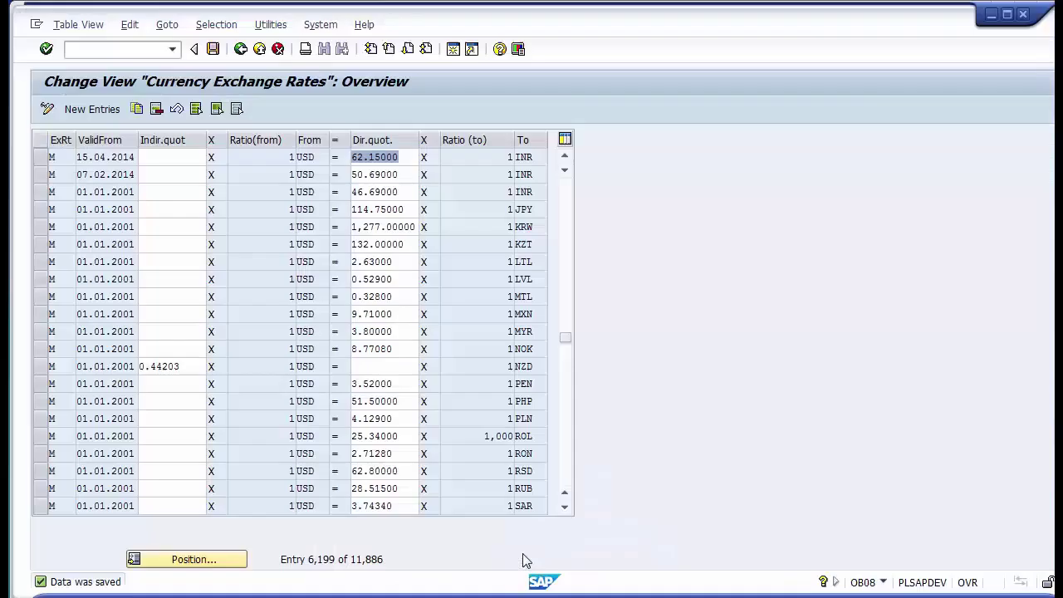
pyautogui.click(120, 52)
pyautogui.write('/')
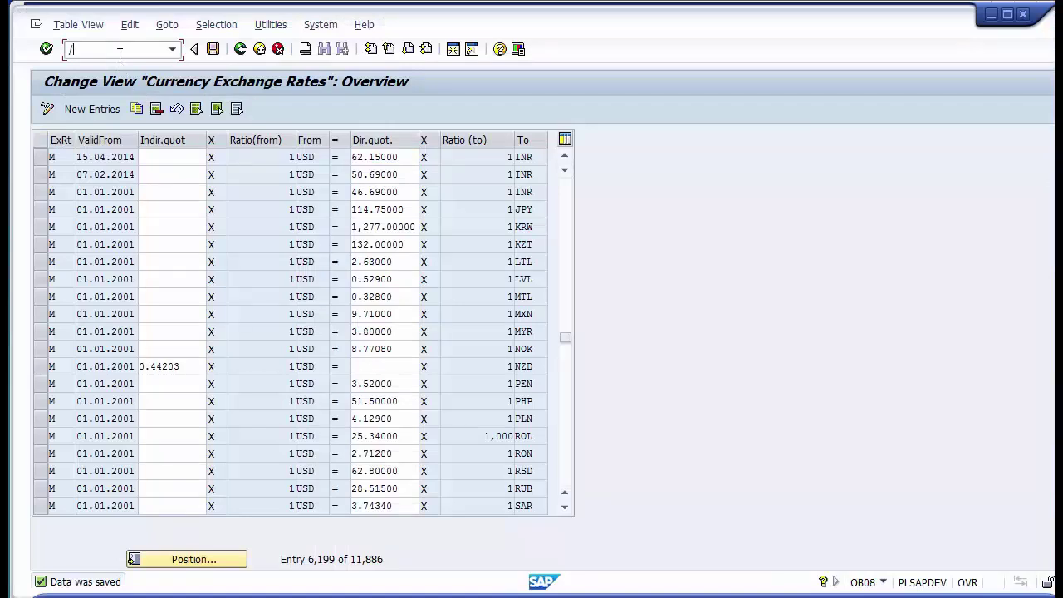
pyautogui.write('n')
pyautogui.press('Return')
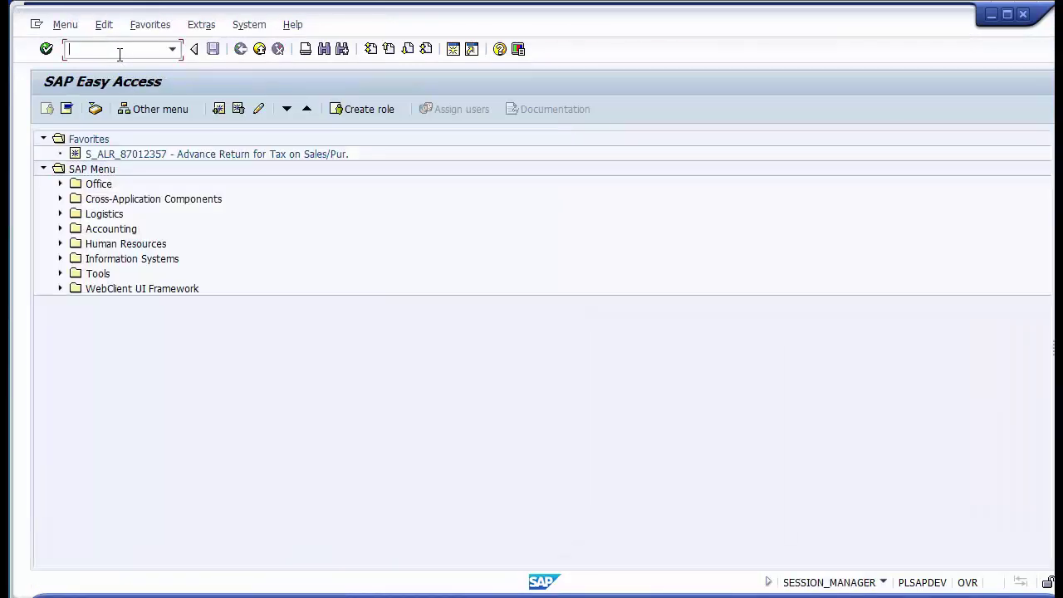
pyautogui.hotkey('ctrl', 'v')
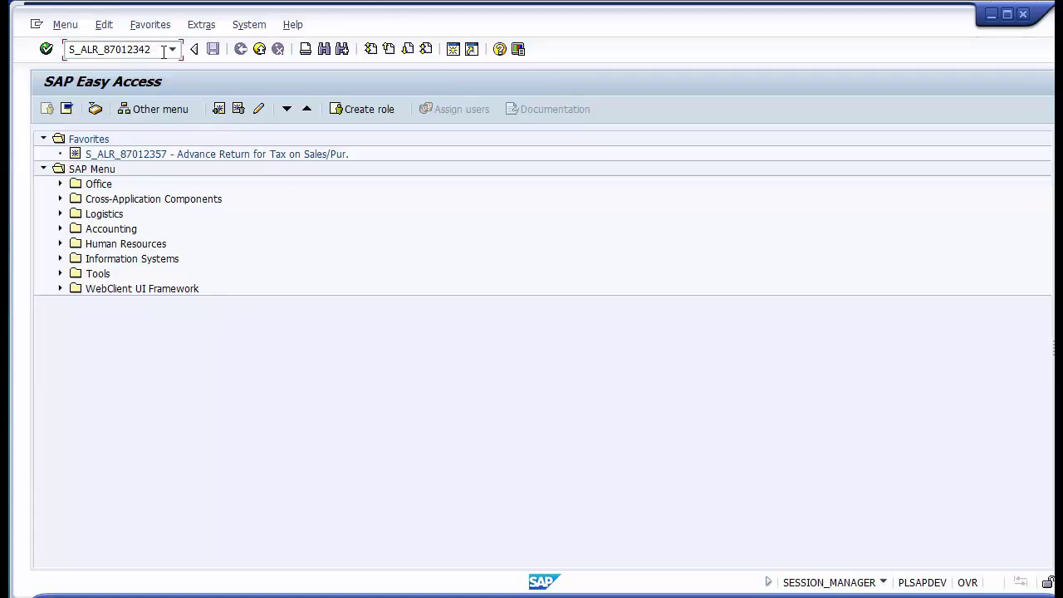
pyautogui.press('Return')
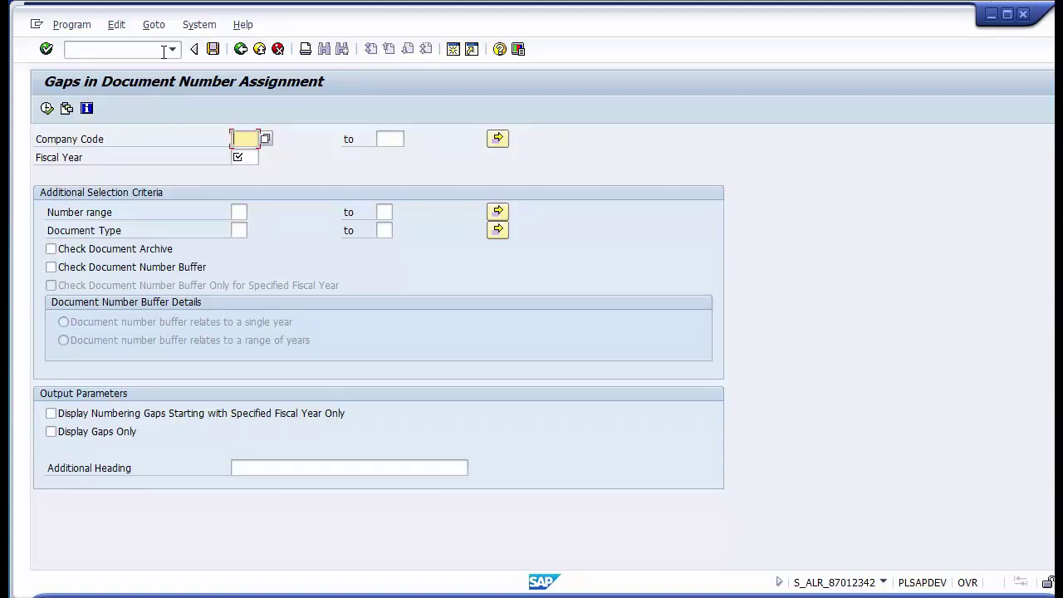
# Enter company code 1000 and fiscal year 2014 as the selection for the gaps report.
pyautogui.write('1000')
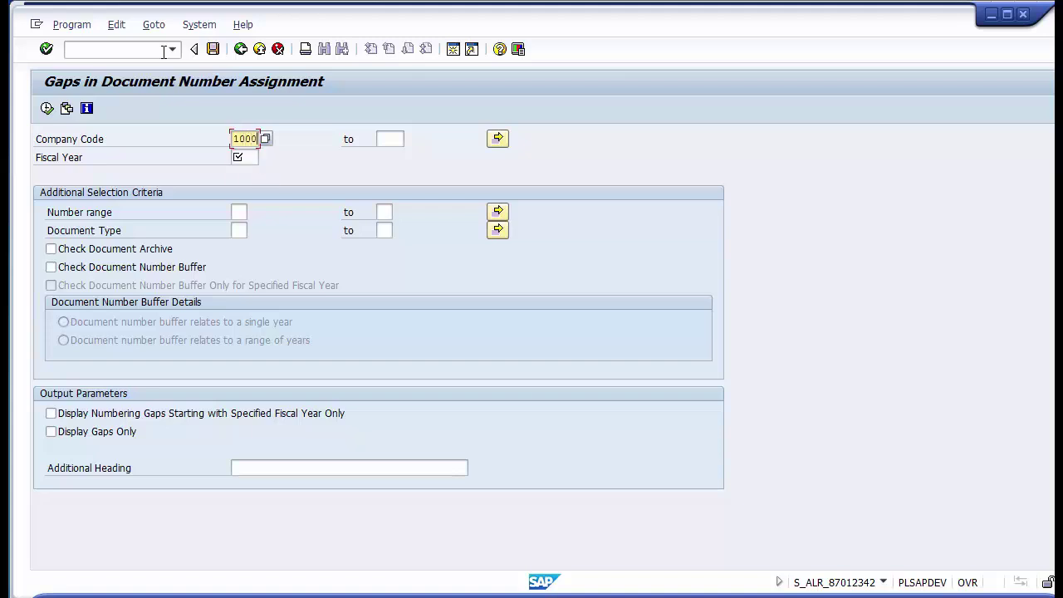
pyautogui.press('Tab')
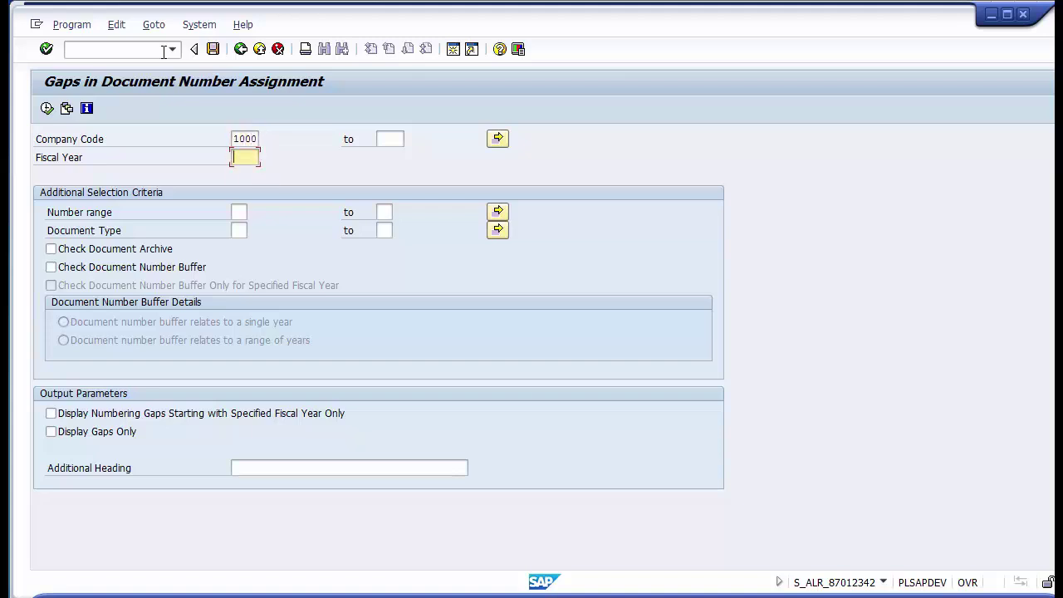
pyautogui.write('2014')
pyautogui.press('Tab')
pyautogui.press('Tab')
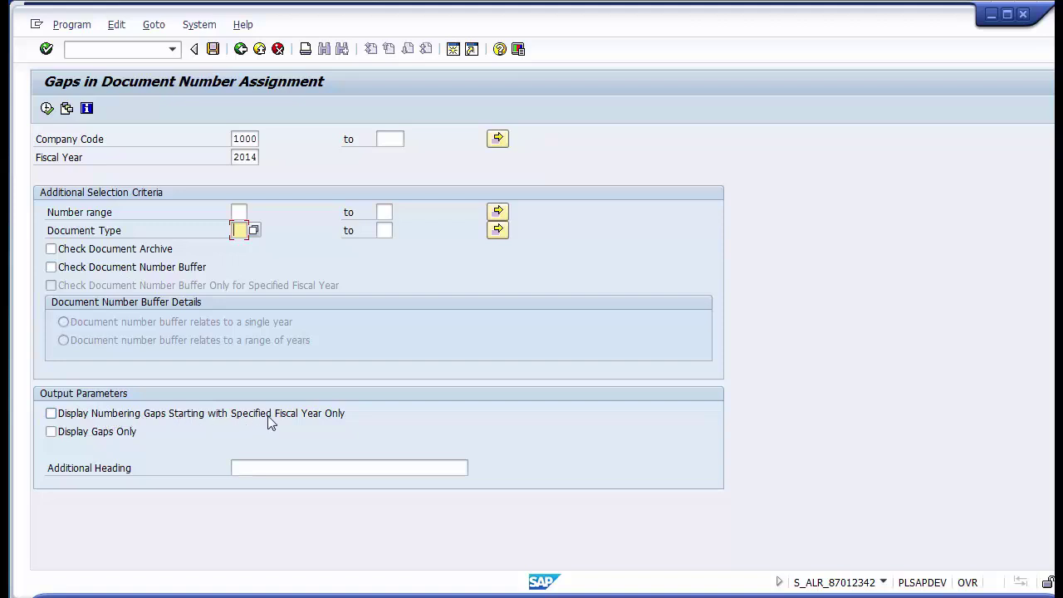
pyautogui.click(257, 159)
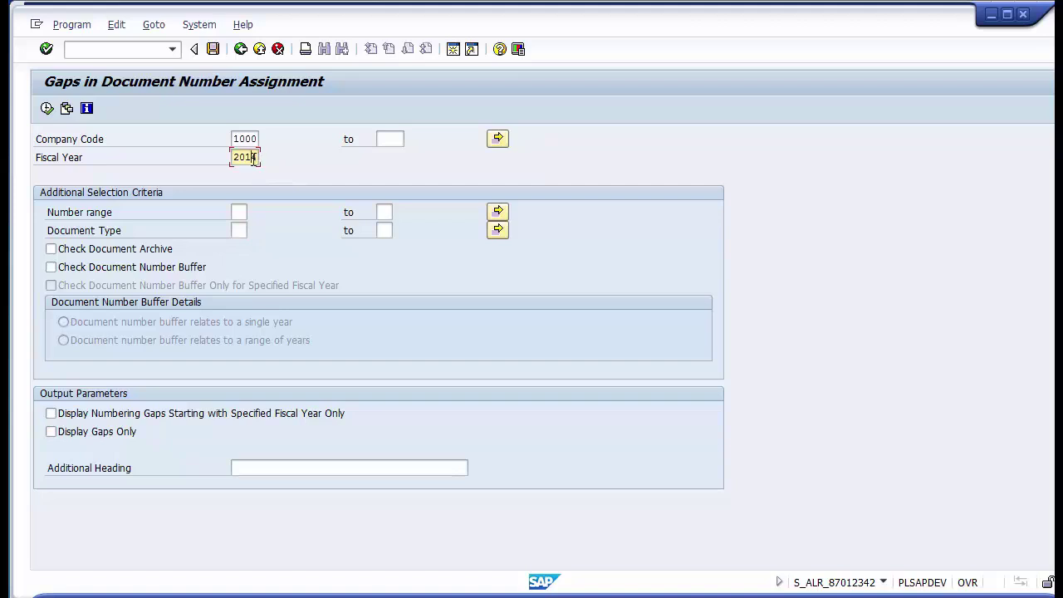
pyautogui.moveTo(235, 158); pyautogui.dragTo(260, 159)
# Run the report with Display Gaps Only enabled, check the list and return to the selection screen.
pyautogui.click(125, 440)
pyautogui.click(47, 110)
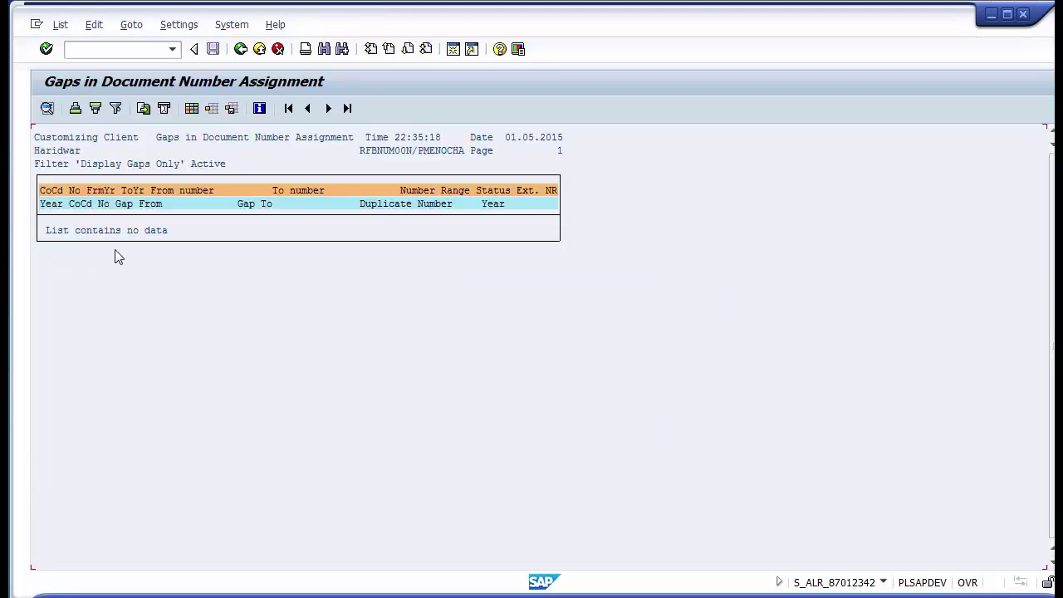
pyautogui.click(42, 231)
pyautogui.click(241, 49)
pyautogui.click(436, 315)
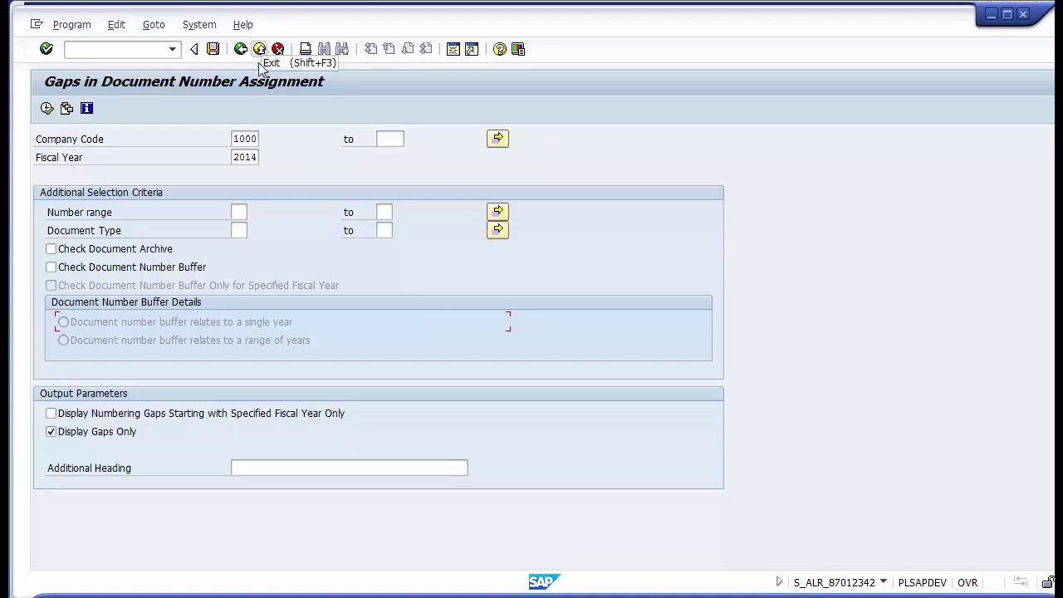
# Run the report with Display Gaps Only turned off and return to the selection screen.
pyautogui.click(58, 432)
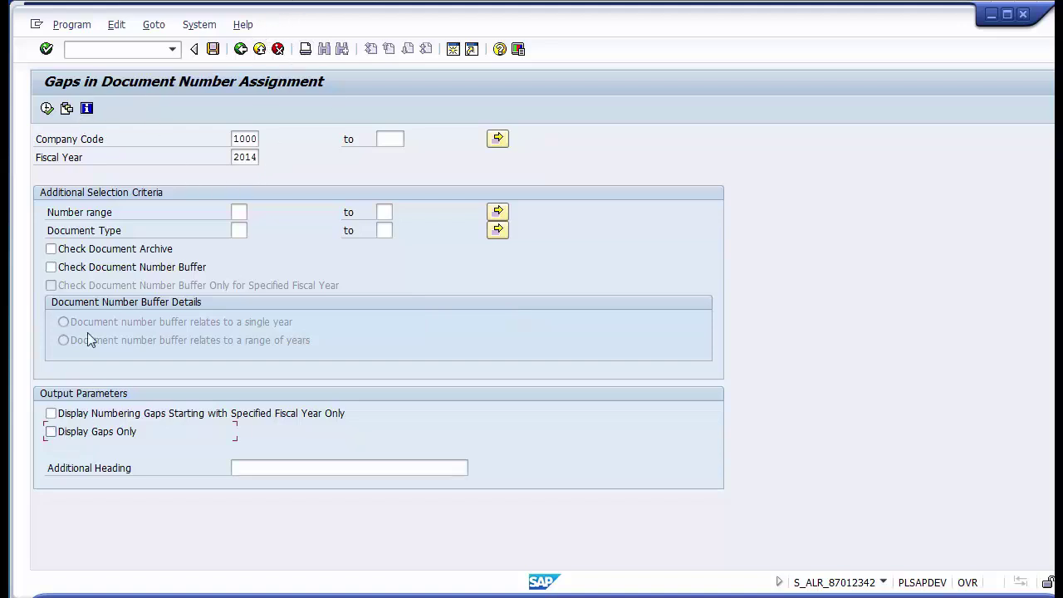
pyautogui.click(47, 108)
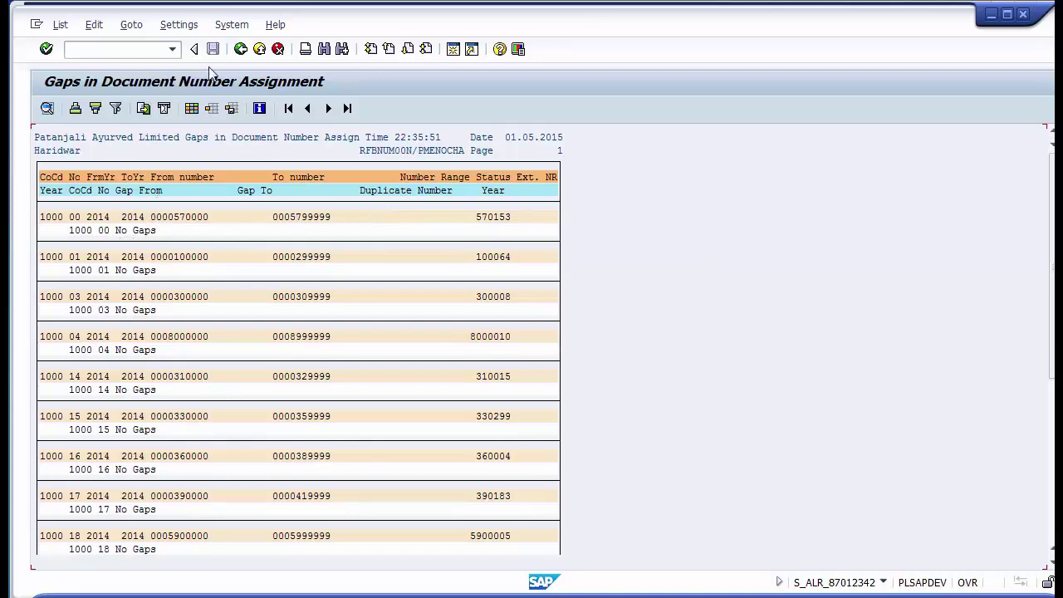
pyautogui.click(240, 49)
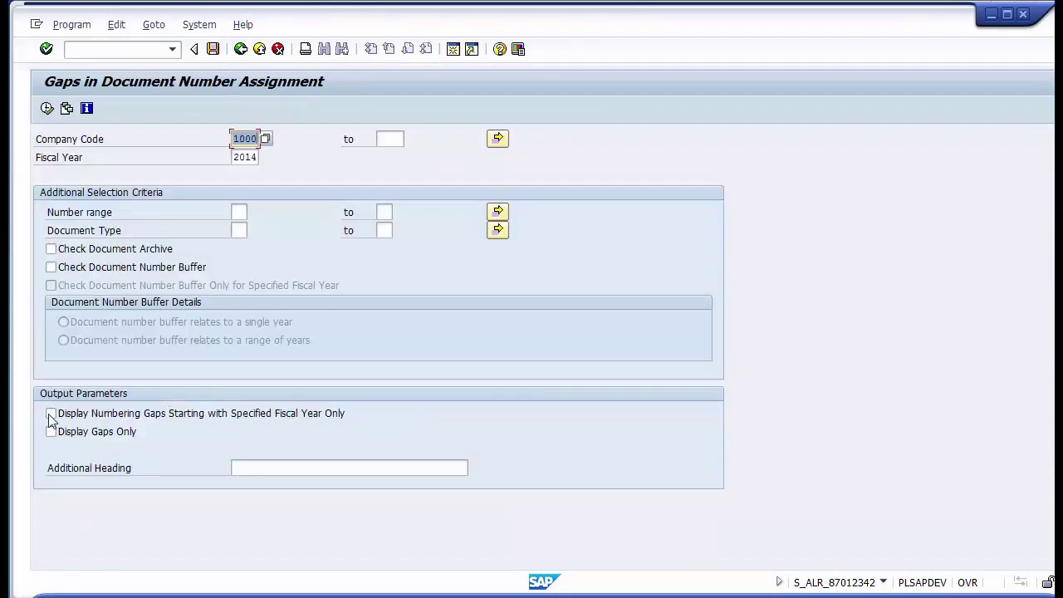
# Run the unrestricted report again and examine the gap lines of number ranges 00, 01 and 03.
pyautogui.click(83, 434)
pyautogui.click(83, 435)
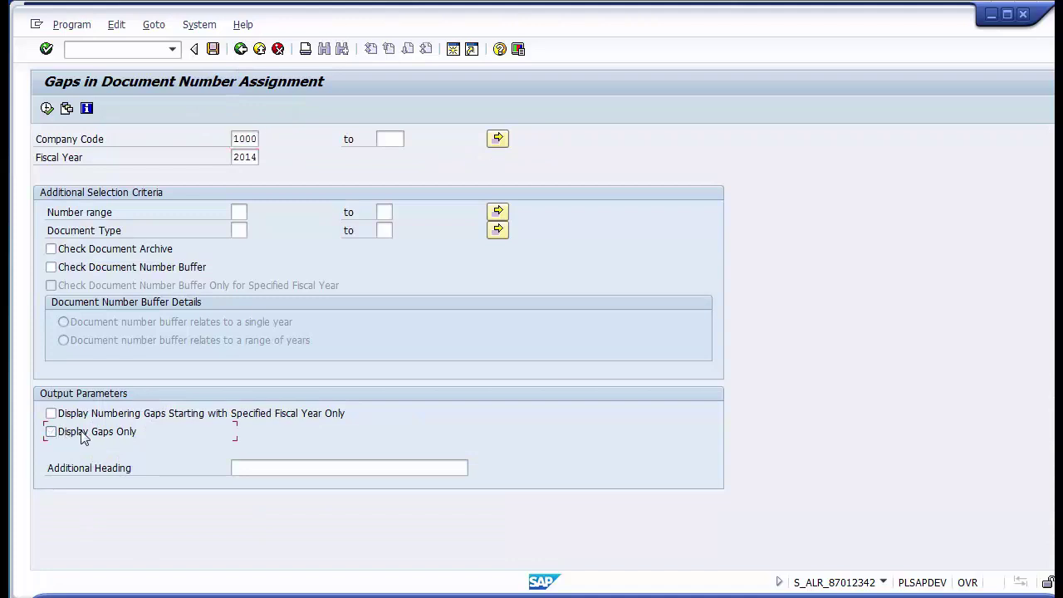
pyautogui.click(252, 289)
pyautogui.click(47, 108)
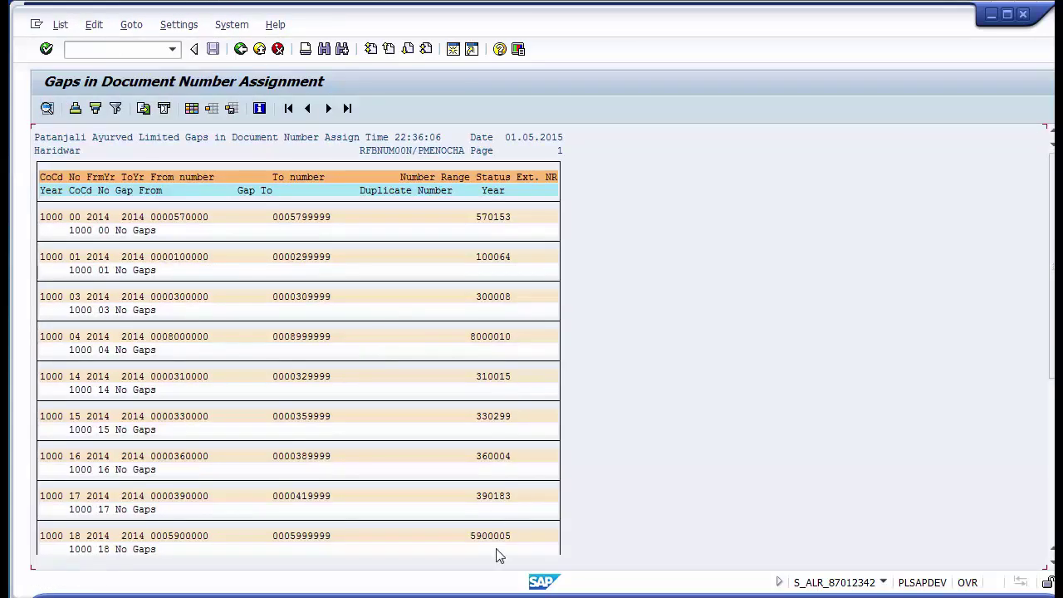
pyautogui.click(133, 231)
pyautogui.click(122, 272)
pyautogui.click(129, 310)
pyautogui.click(141, 311)
pyautogui.click(241, 49)
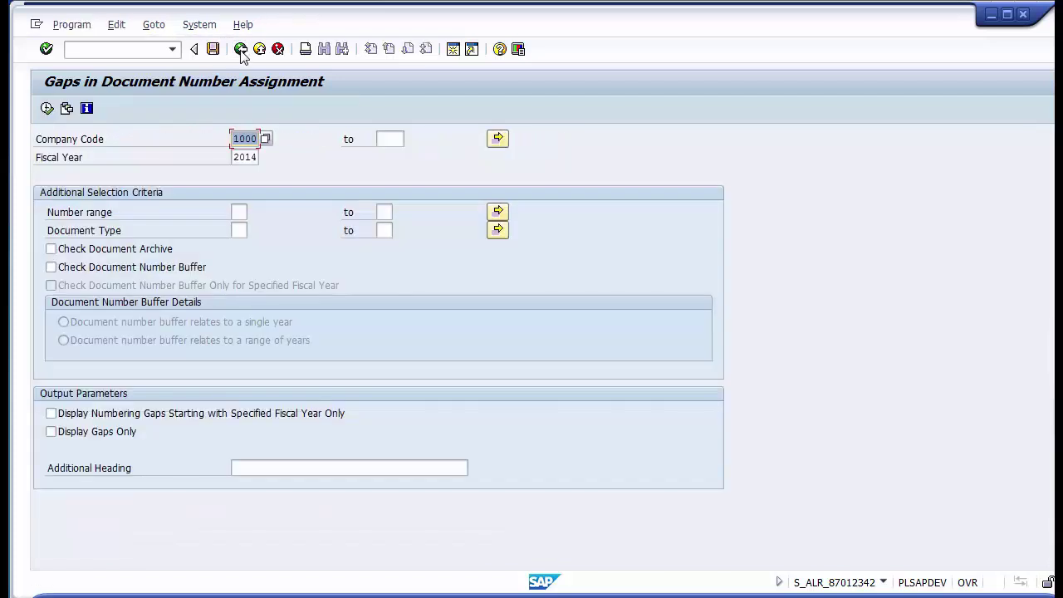
# Rerun the report limited to gaps only, then clear that option on the selection screen.
pyautogui.click(51, 435)
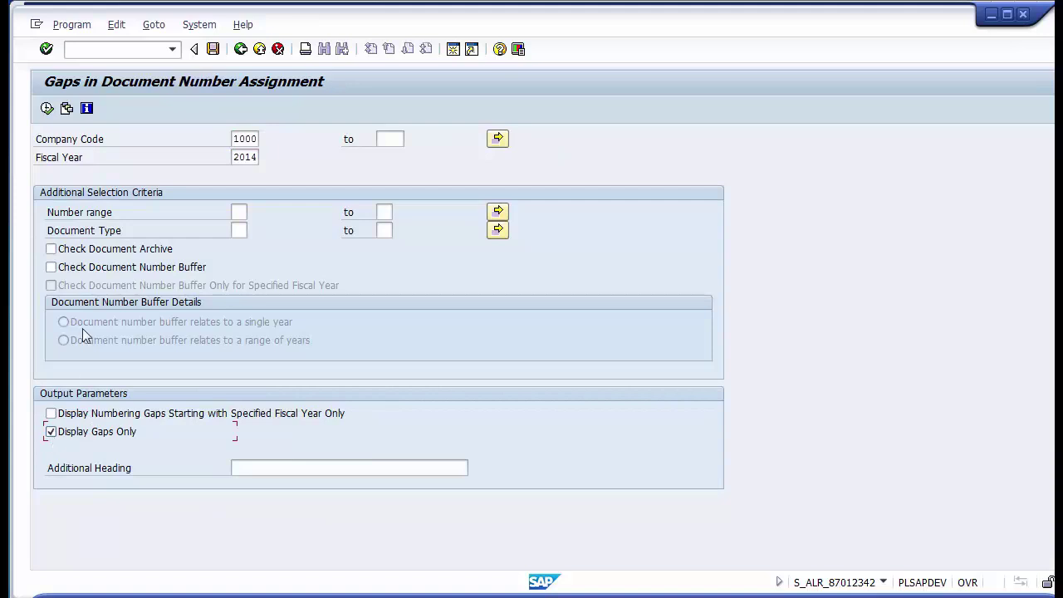
pyautogui.click(47, 112)
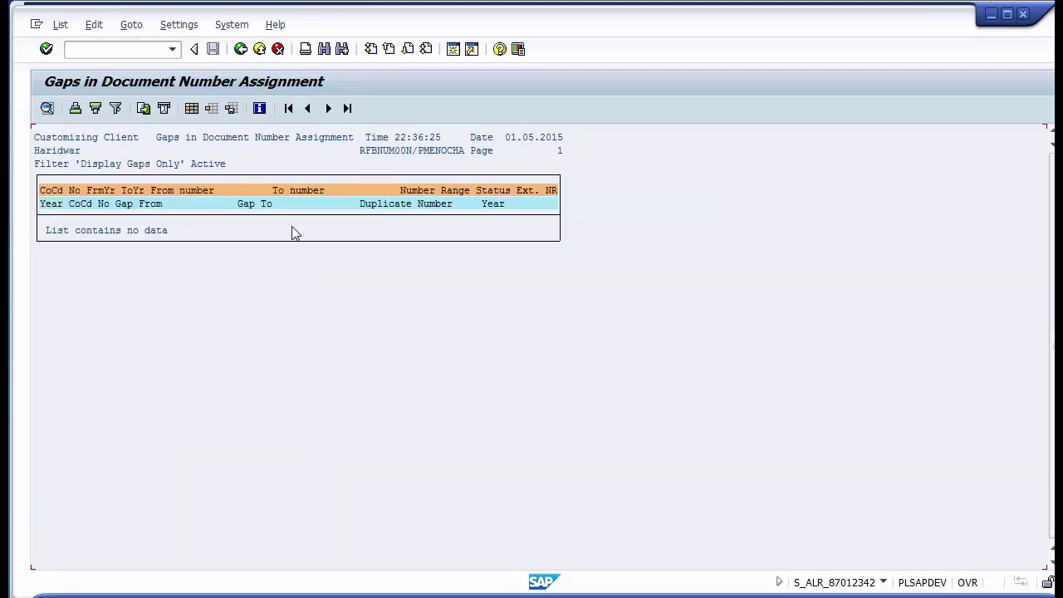
pyautogui.click(242, 51)
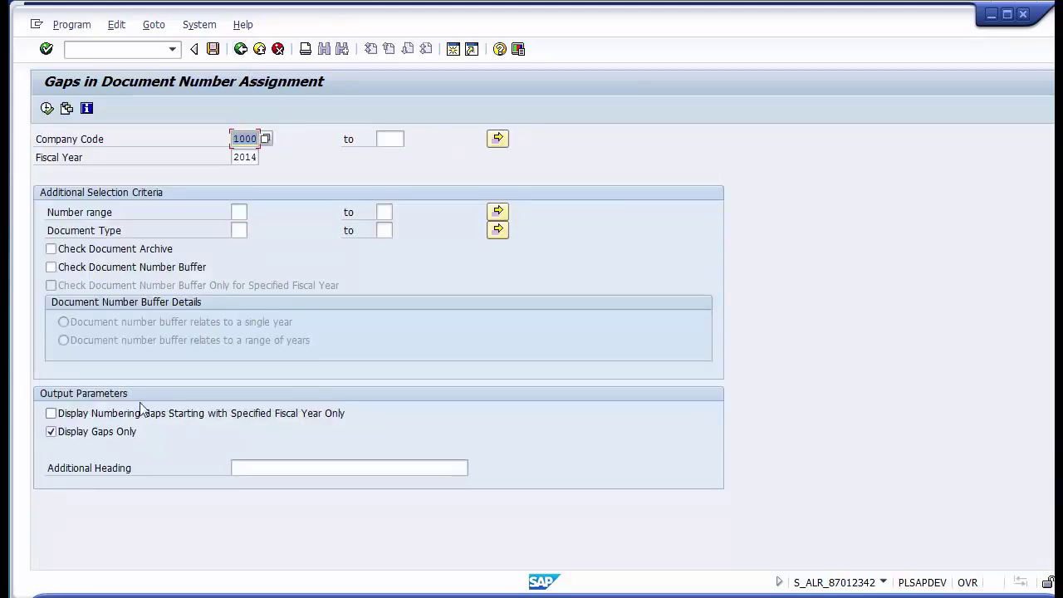
pyautogui.click(79, 434)
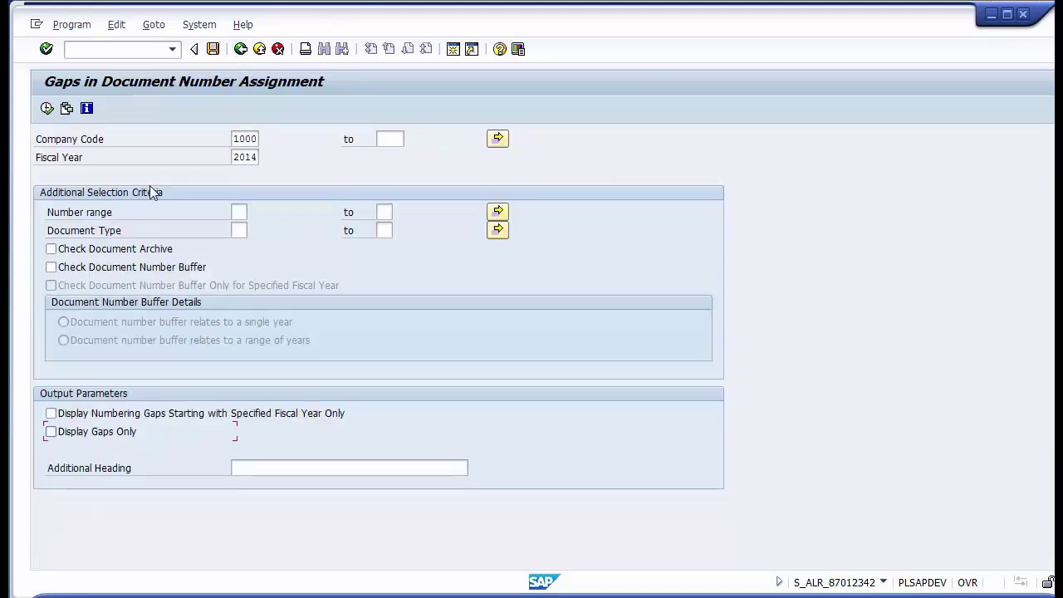
# Leave the gaps report and switch to the Day End Closing slide in PowerPoint.
pyautogui.click(247, 50)
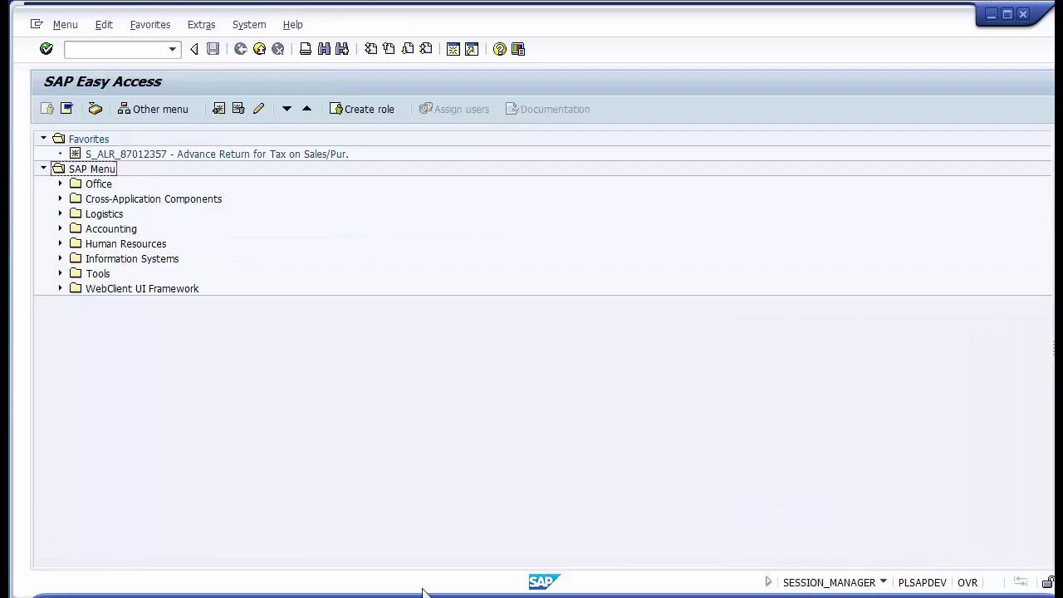
pyautogui.click(425, 593)
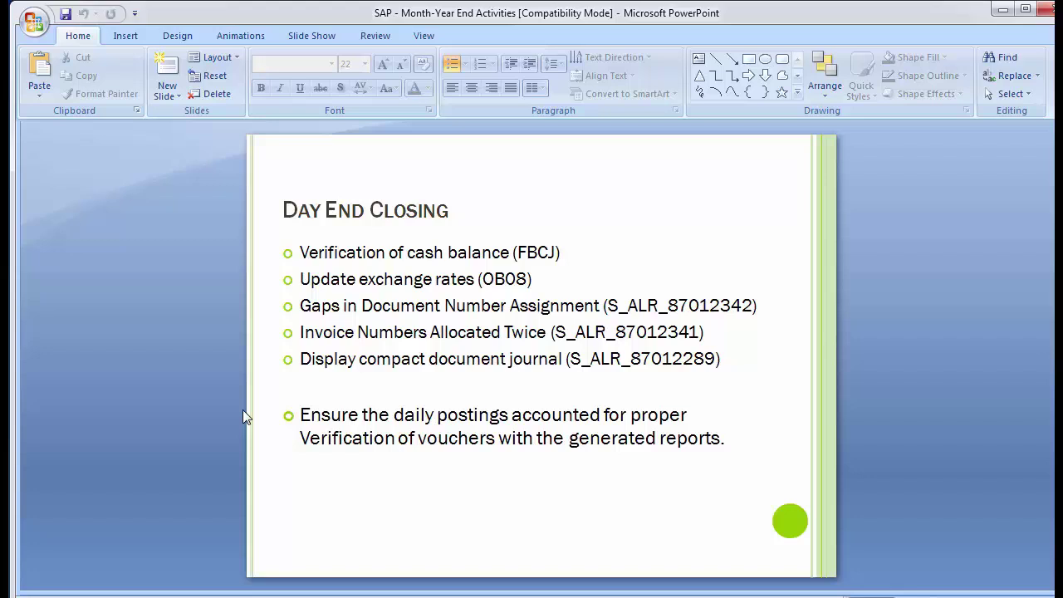
# Copy transaction code S_ALR_87012341 from the slide and open that transaction in SAP.
pyautogui.moveTo(555, 332); pyautogui.dragTo(701, 334)
pyautogui.hotkey('ctrl', 'c')
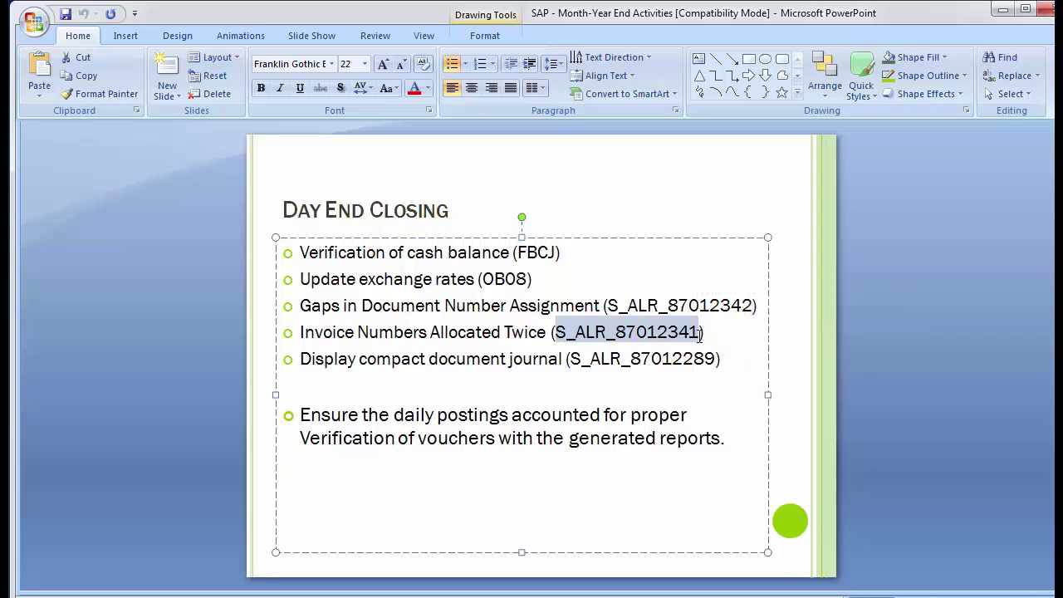
pyautogui.hotkey('alt', 'Tab')
pyautogui.click(126, 49)
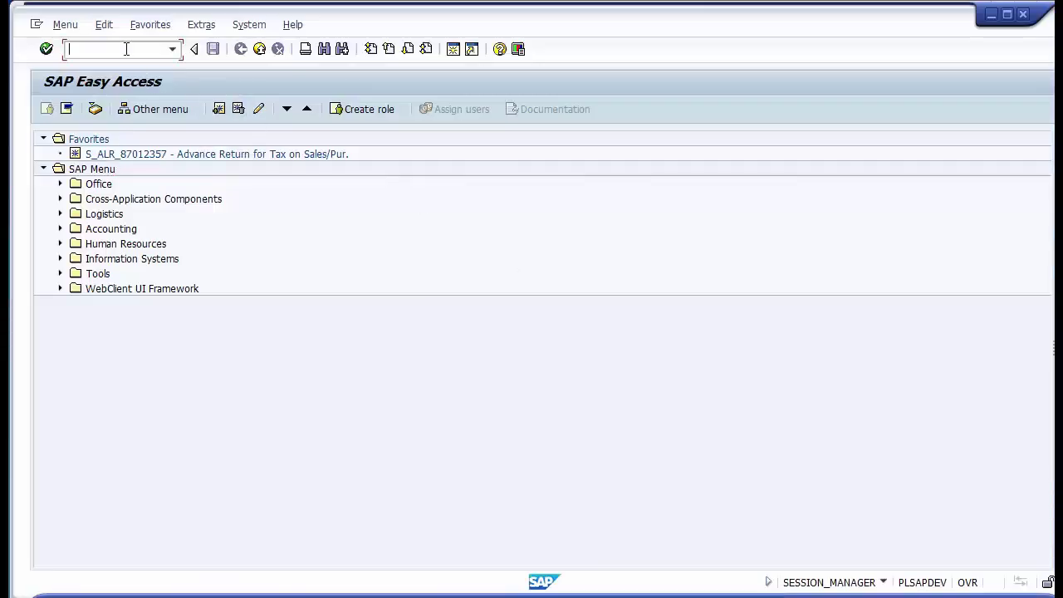
pyautogui.hotkey('ctrl', 'v')
pyautogui.press('Return')
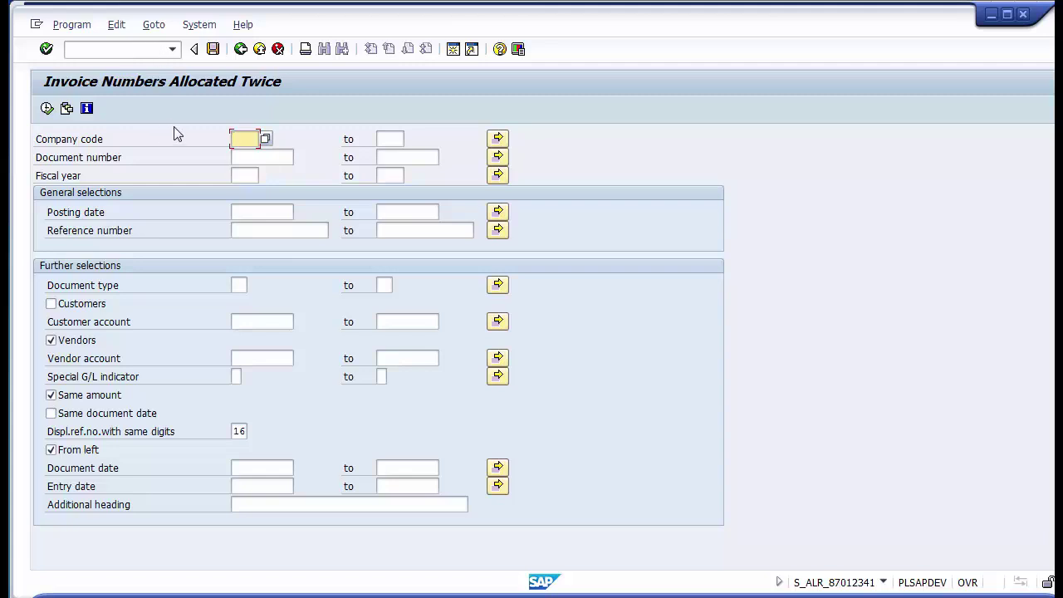
# Set company code 1000, fiscal year 2014 and a posting date range of 01.04.2014 to 30.04.2014.
pyautogui.write('1000')
pyautogui.press('Down')
pyautogui.press('Down')
pyautogui.write('2014')
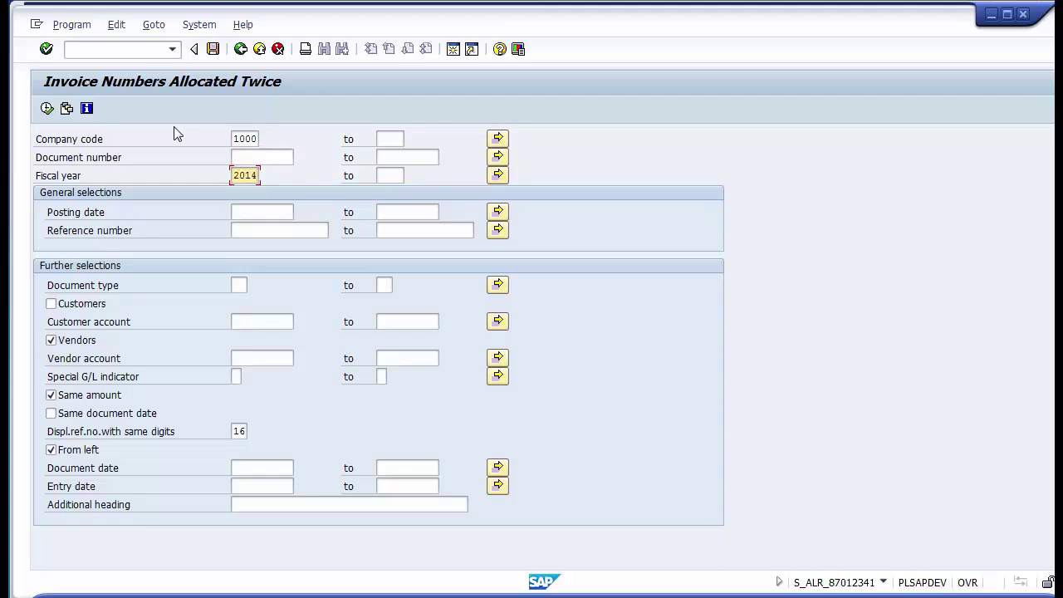
pyautogui.press('Down')
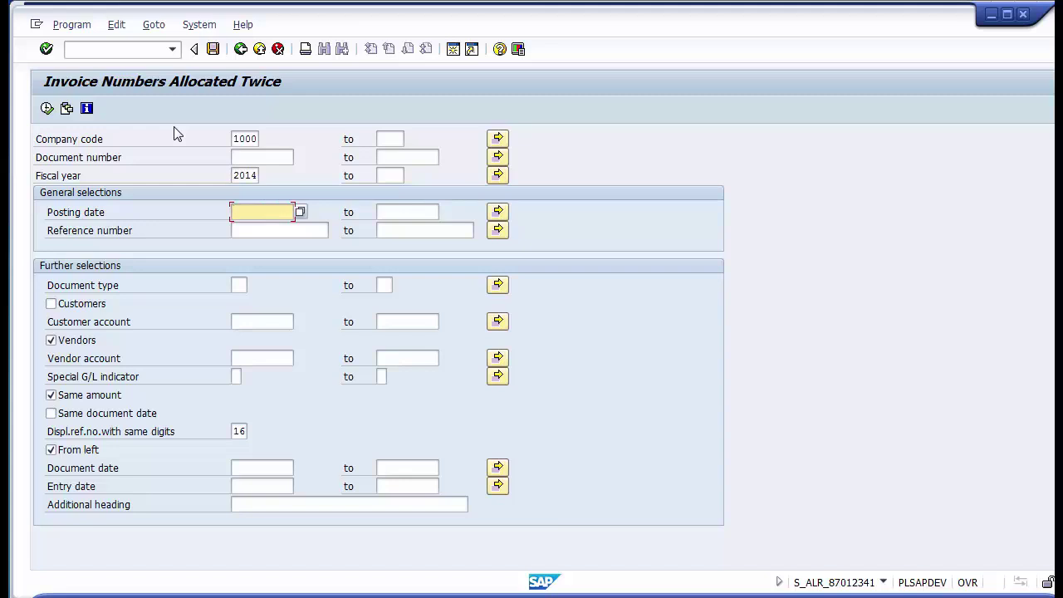
pyautogui.write('01042014')
pyautogui.press('Tab')
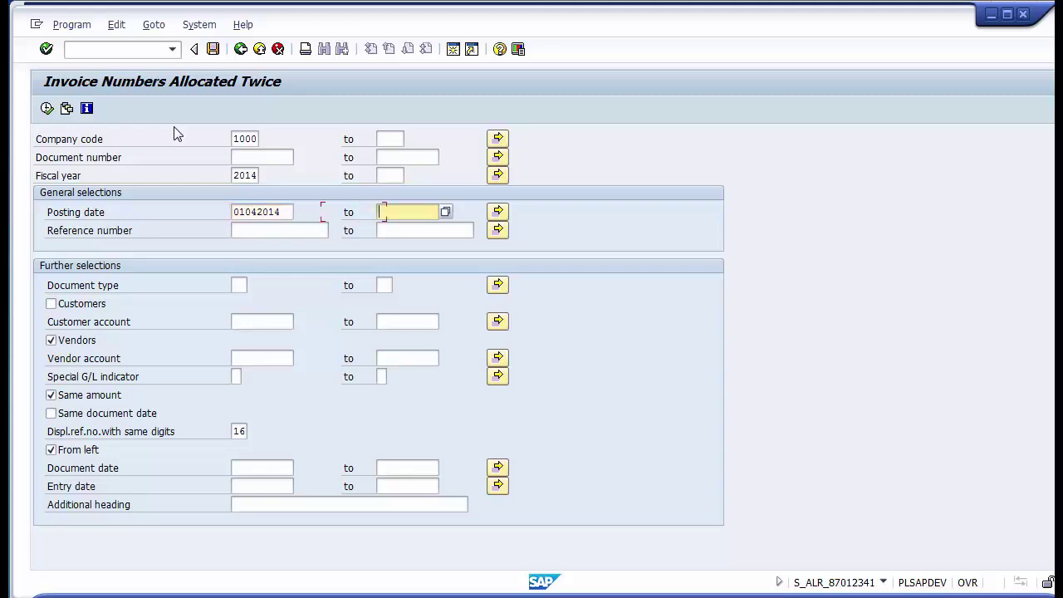
pyautogui.write('30042014')
# Enter the vendor account number, turn off Same amount, Same document date and From left, and run the report.
pyautogui.click(249, 357)
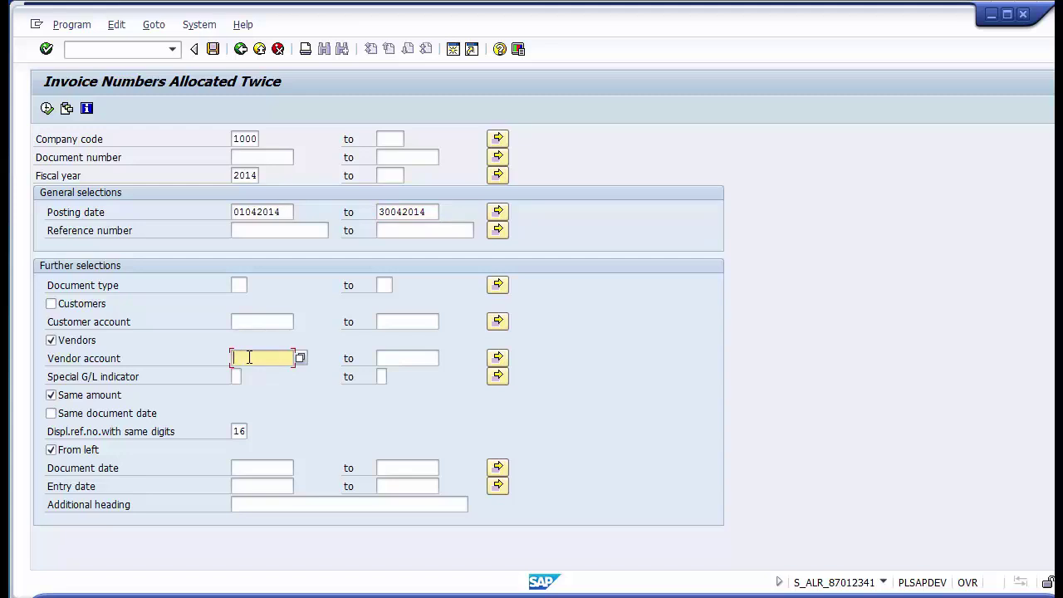
pyautogui.write('2000')
pyautogui.click(76, 403)
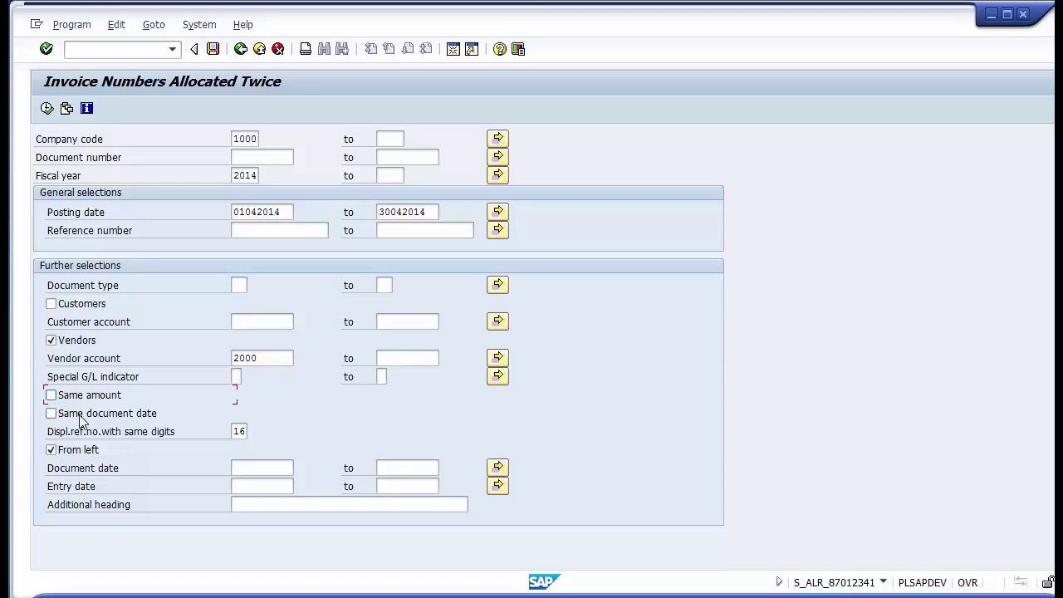
pyautogui.click(81, 421)
pyautogui.click(81, 422)
pyautogui.click(52, 451)
pyautogui.click(170, 421)
pyautogui.click(172, 410)
pyautogui.click(106, 399)
pyautogui.click(106, 402)
pyautogui.click(47, 110)
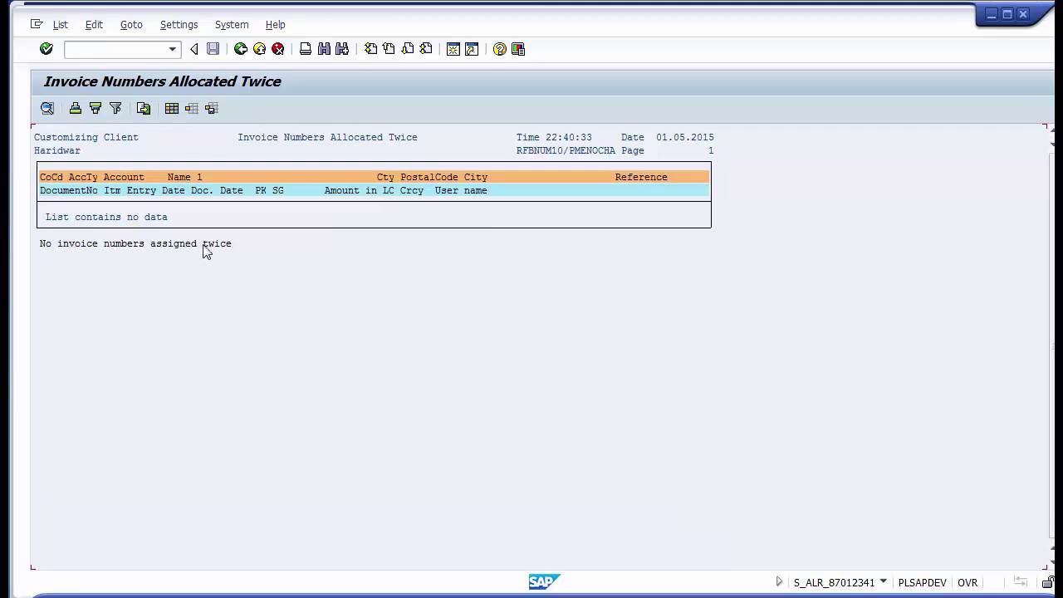
# Check the report output for invoice numbers assigned twice and return to the selection screen.
pyautogui.click(41, 243)
pyautogui.click(253, 258)
pyautogui.click(231, 244)
pyautogui.click(241, 50)
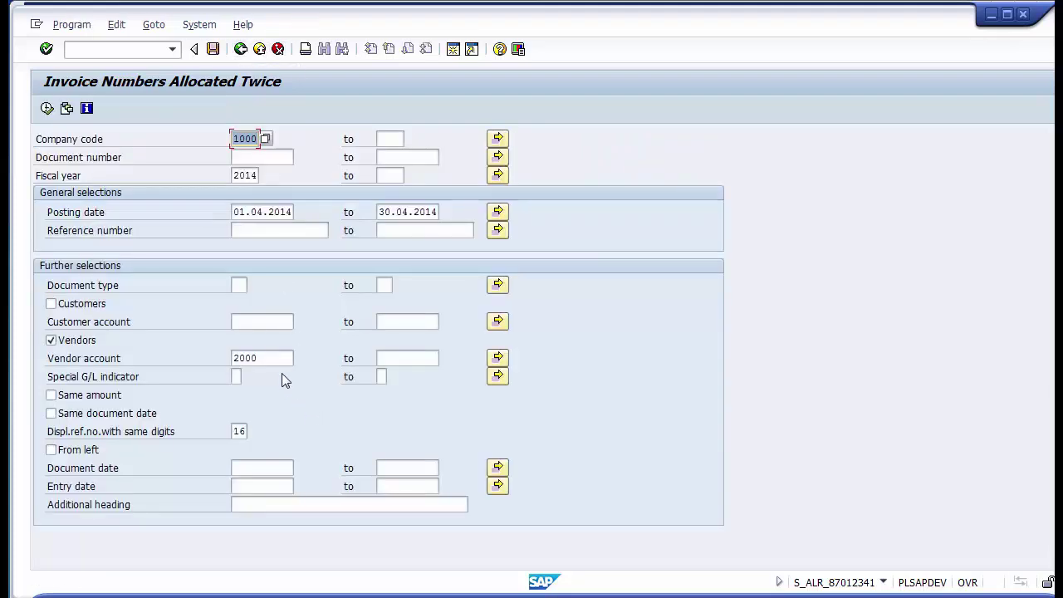
# Clear the vendor account and rerun the report with Vendors selected.
pyautogui.click(280, 361)
pyautogui.press('BackSpace')
pyautogui.press('BackSpace')
pyautogui.press('BackSpace')
pyautogui.press('BackSpace')
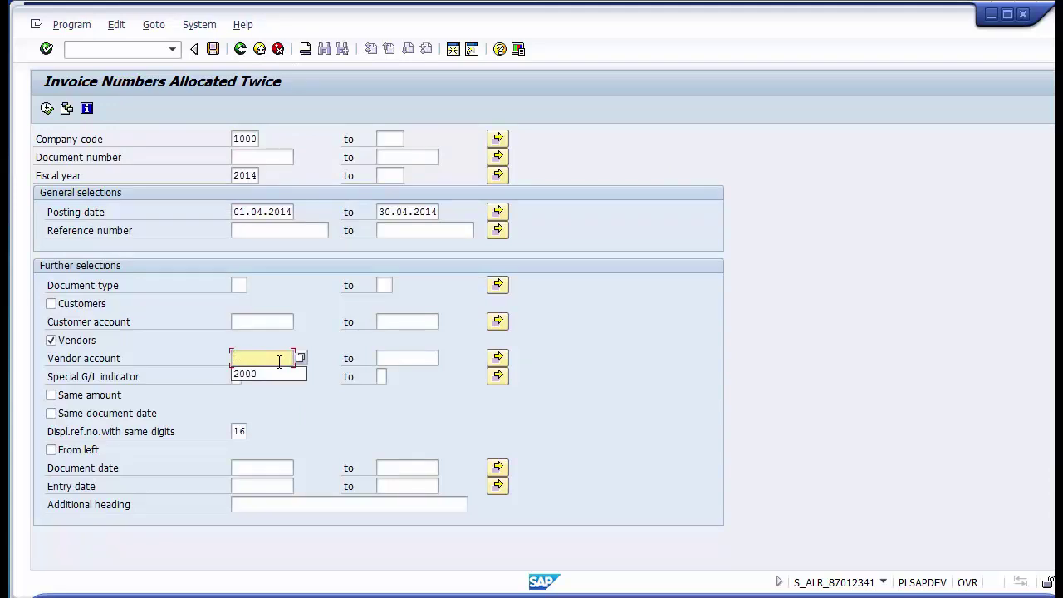
pyautogui.click(199, 343)
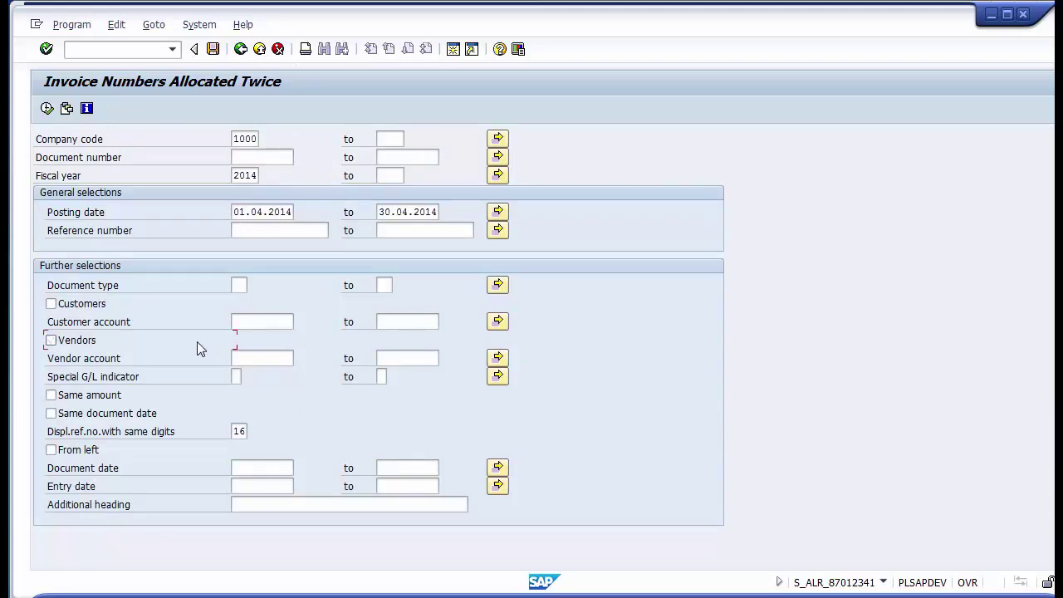
pyautogui.click(64, 344)
pyautogui.click(188, 207)
pyautogui.click(47, 109)
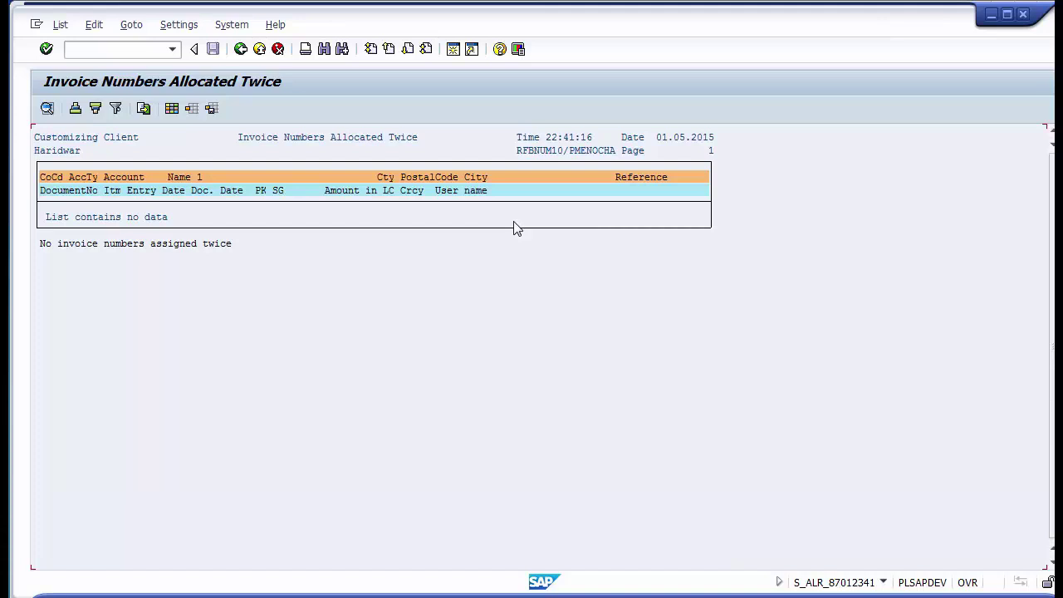
# Leave the Invoice Numbers Allocated Twice report and switch to the Day End Closing slide in PowerPoint.
pyautogui.click(258, 51)
pyautogui.click(258, 51)
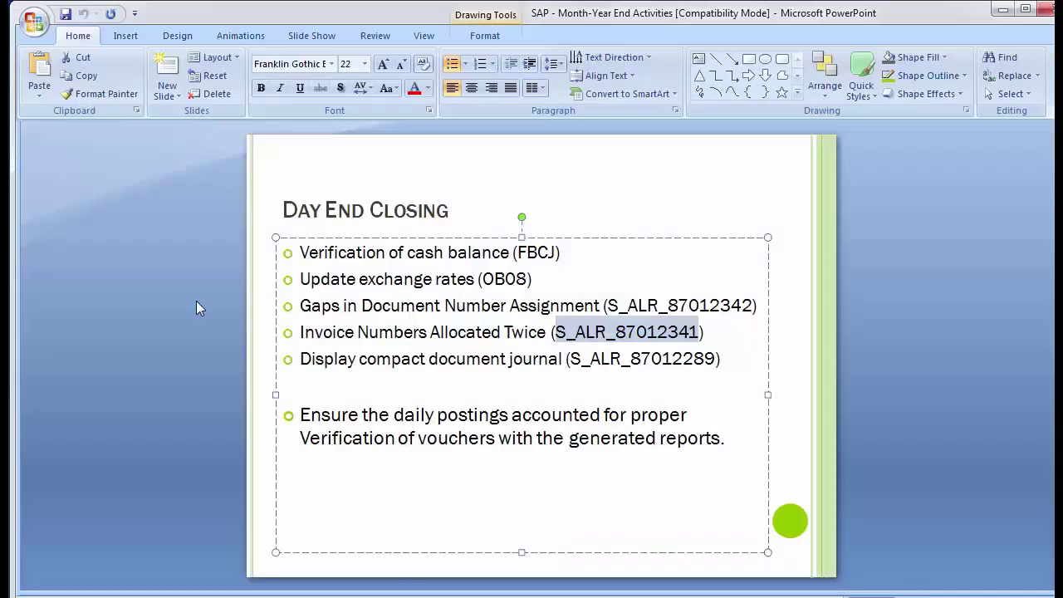
pyautogui.click(196, 301)
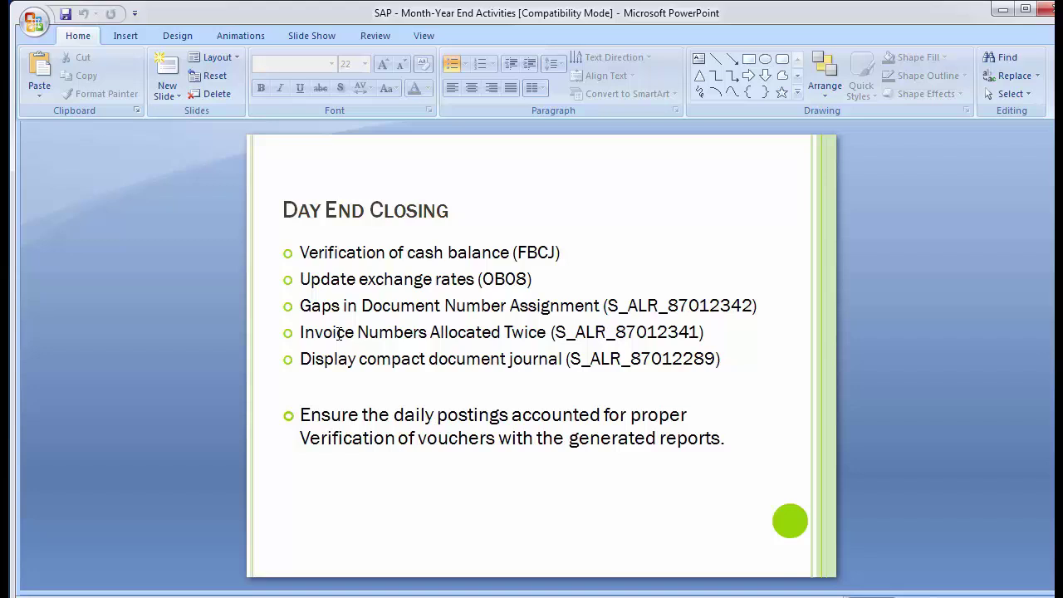
# Copy transaction code S_ALR_87012289 from the slide and open the Compact Document Journal in SAP.
pyautogui.moveTo(571, 359); pyautogui.dragTo(713, 367)
pyautogui.hotkey('ctrl', 'c')
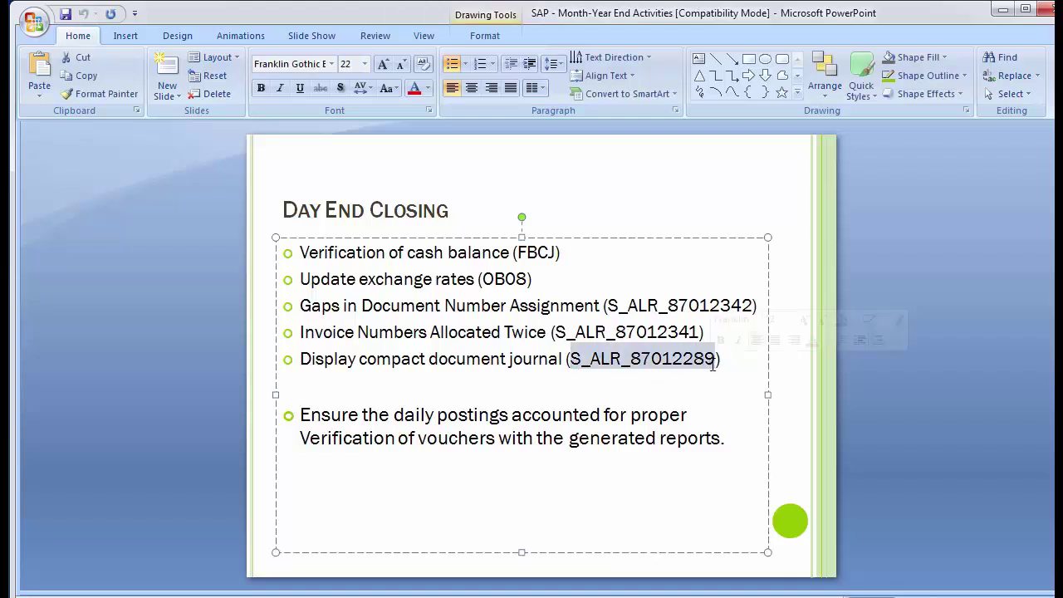
pyautogui.click(683, 370)
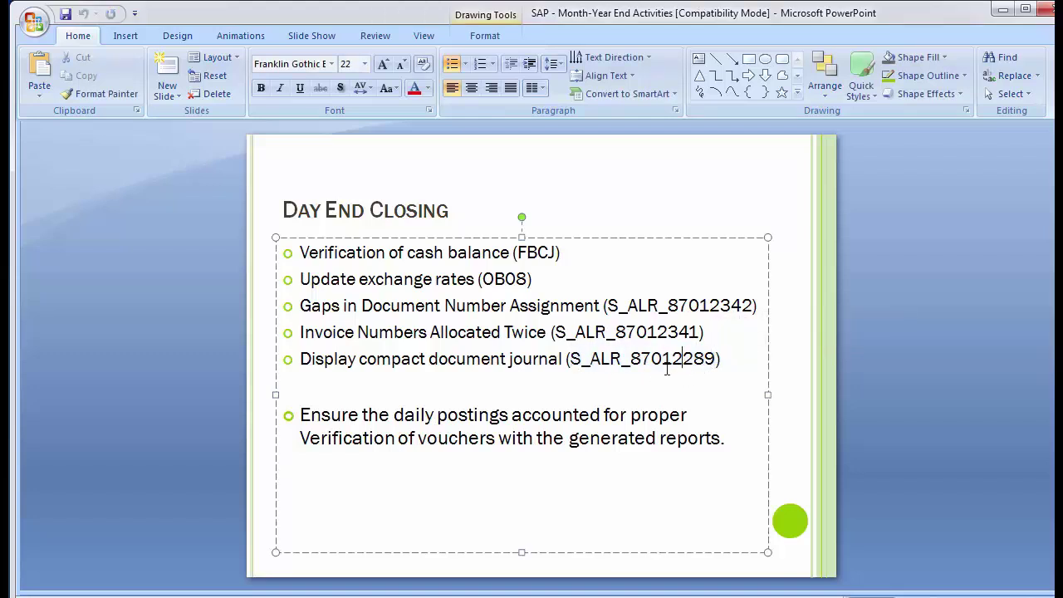
pyautogui.click(654, 372)
pyautogui.hotkey('alt', 'Tab')
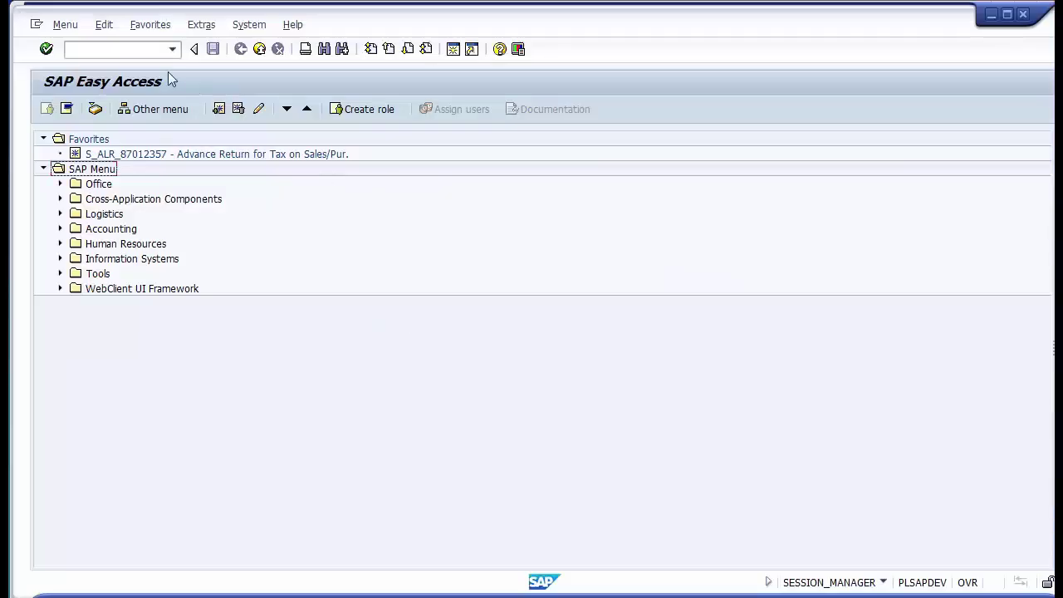
pyautogui.click(129, 51)
pyautogui.hotkey('ctrl', 'v')
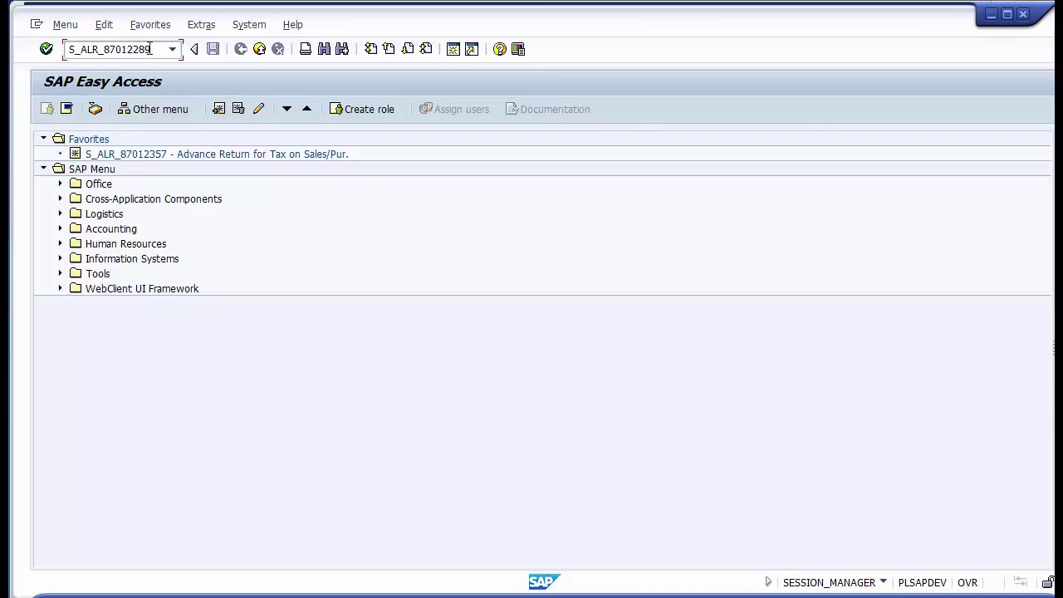
pyautogui.moveTo(160, 49); pyautogui.dragTo(65, 49)
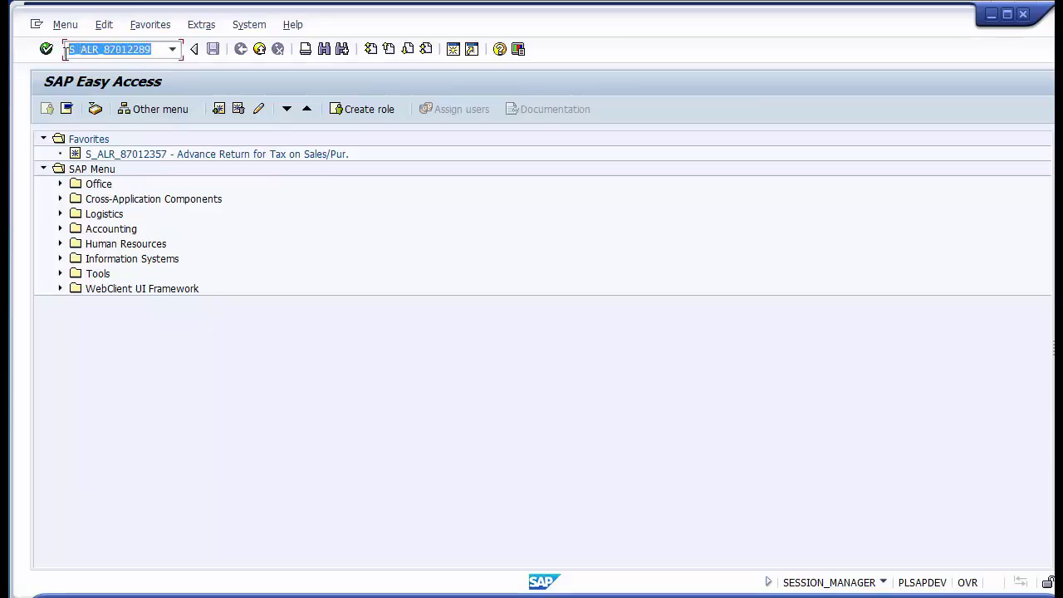
pyautogui.click(158, 49)
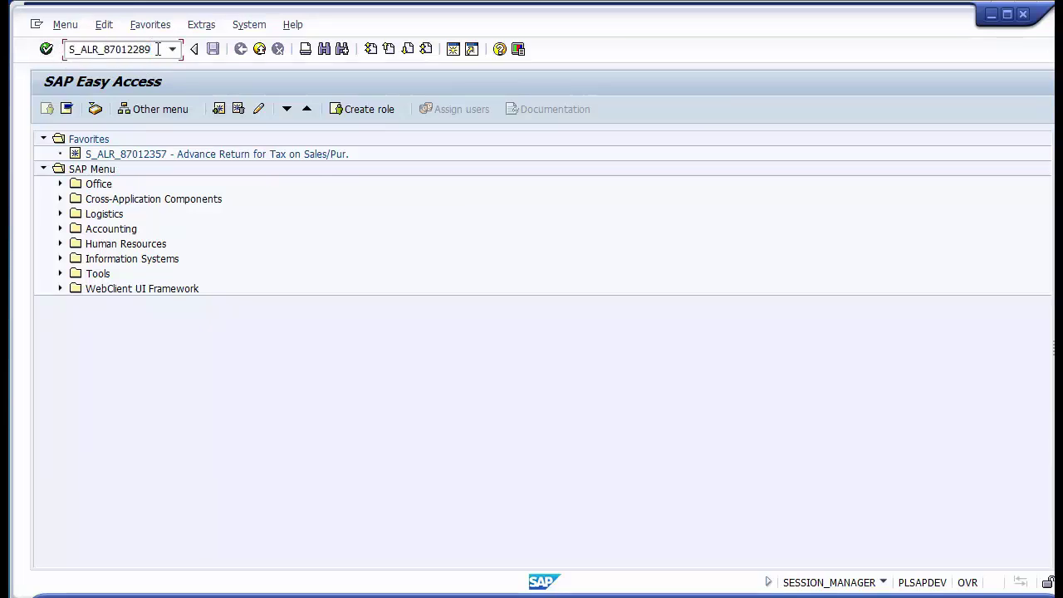
pyautogui.press('Return')
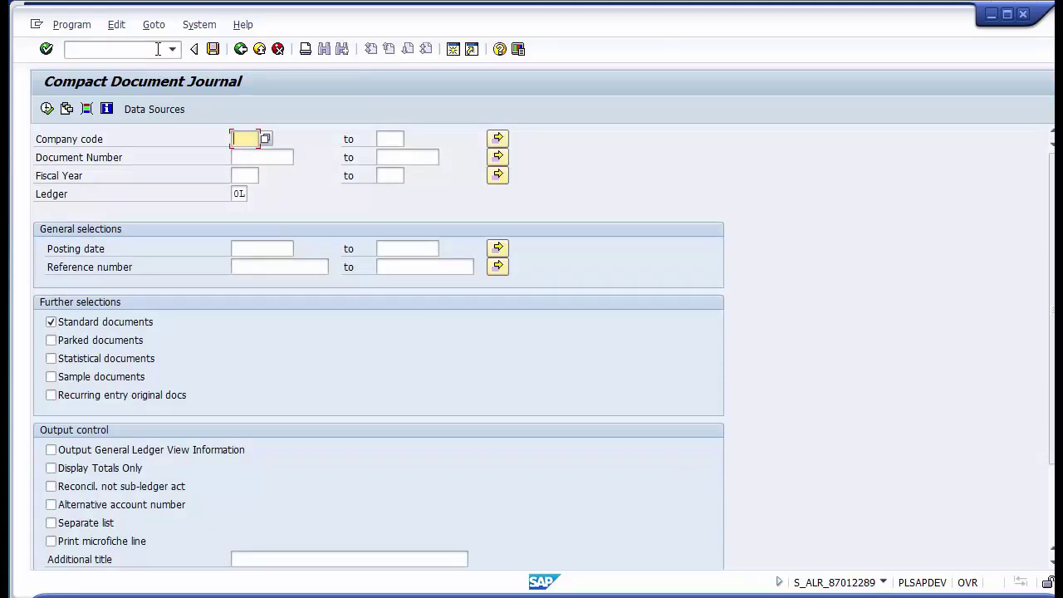
# Set the journal's company code to 1000 and fiscal year to 2014.
pyautogui.write('1000')
pyautogui.press('Tab')
pyautogui.press('Tab')
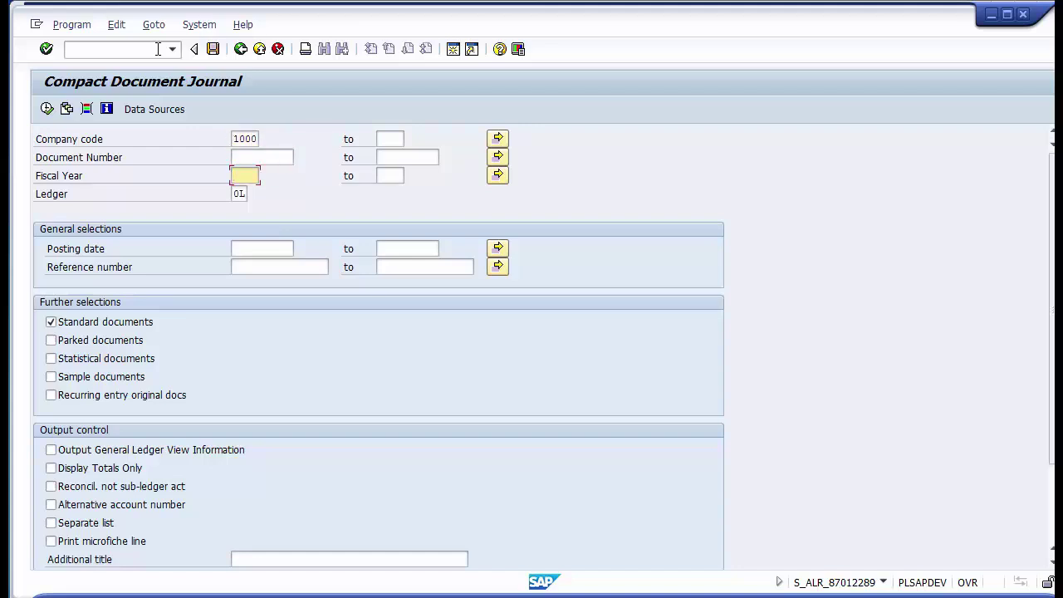
pyautogui.write('2014')
# Restrict the journal's posting date to 01.04.2014 through 01.04.2014, with Standard documents selected.
pyautogui.click(249, 251)
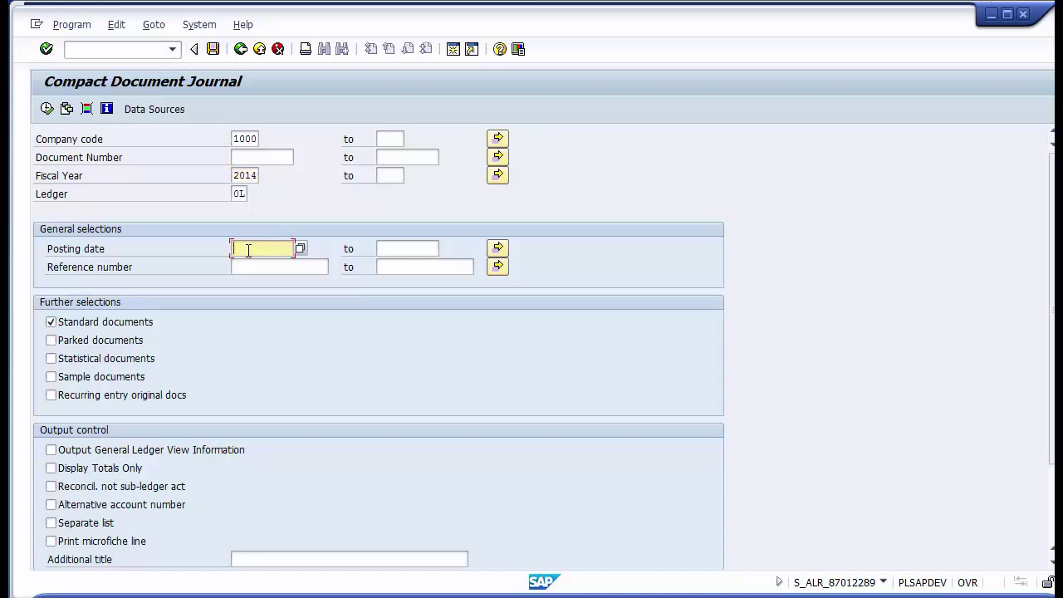
pyautogui.write('01')
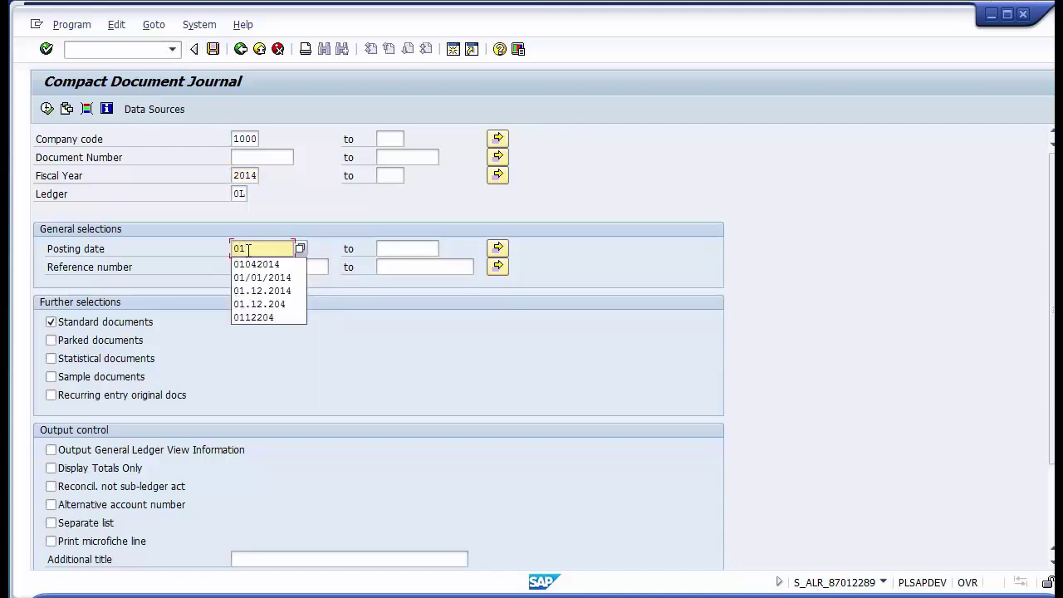
pyautogui.press('Down')
pyautogui.press('Return')
pyautogui.press('Tab')
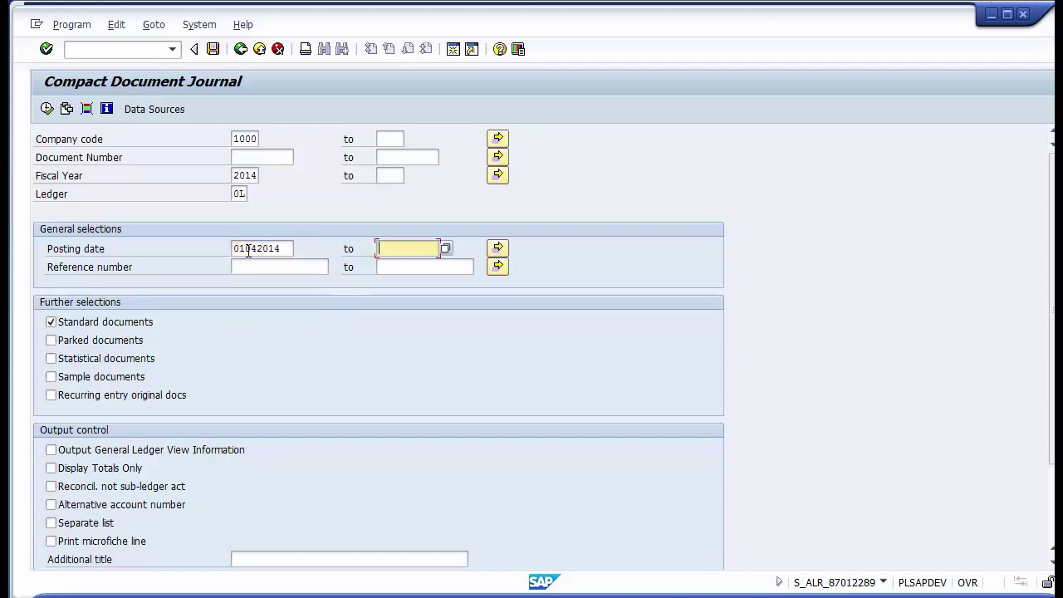
pyautogui.write('0104120')
pyautogui.press('BackSpace')
pyautogui.press('BackSpace')
pyautogui.press('BackSpace')
pyautogui.write('2014')
pyautogui.click(287, 249)
pyautogui.click(427, 248)
pyautogui.click(137, 324)
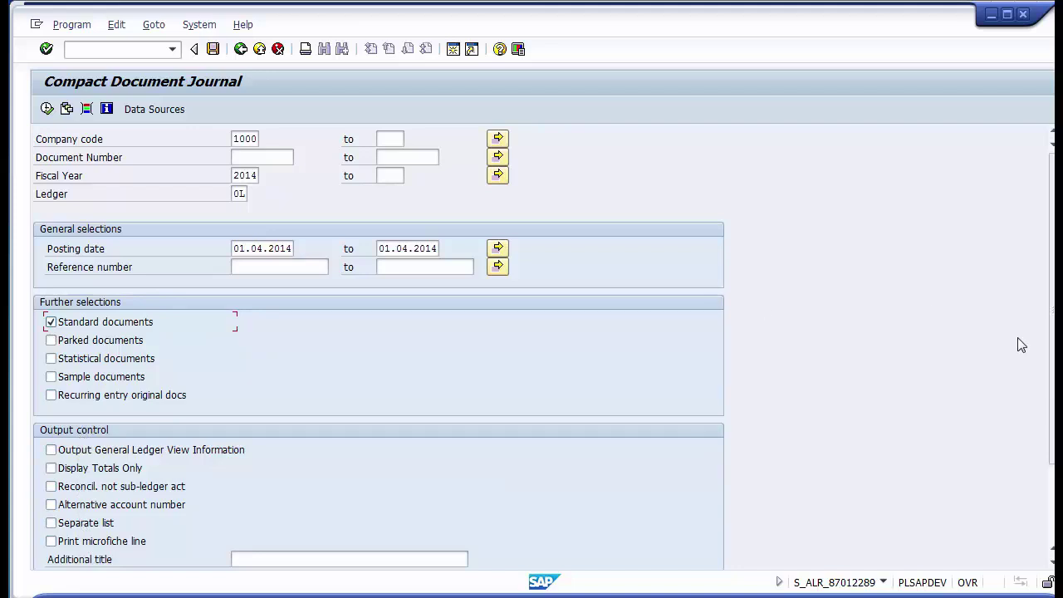
# Review the company code, fiscal year and posting date selections, and run the Compact Document Journal.
pyautogui.moveTo(1051, 371)
pyautogui.mouseDown()
pyautogui.moveTo(1051, 474)
pyautogui.moveTo(1049, 360)
pyautogui.mouseUp()
pyautogui.click(238, 139)
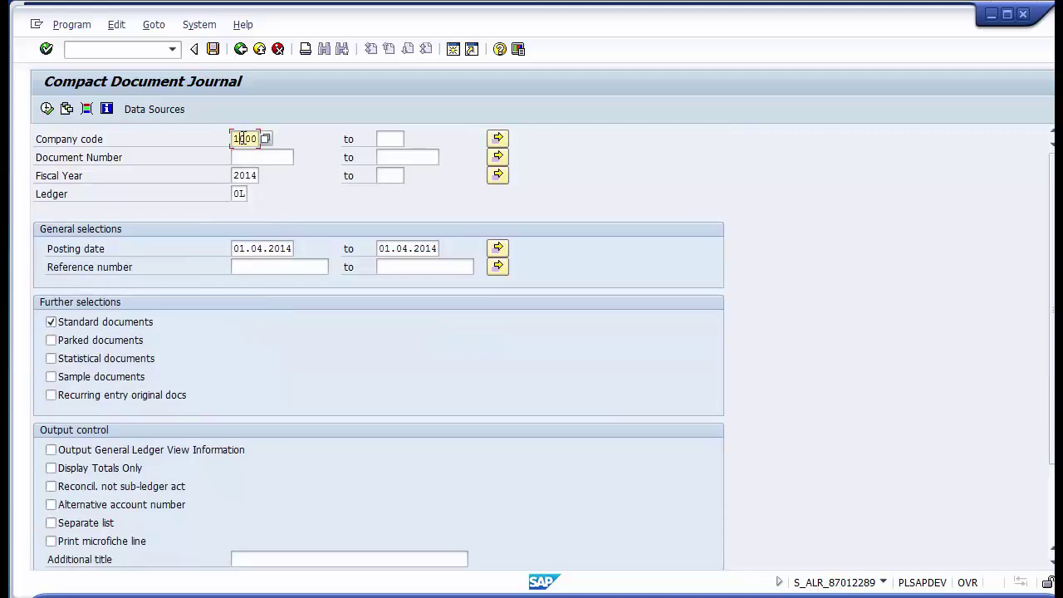
pyautogui.click(246, 175)
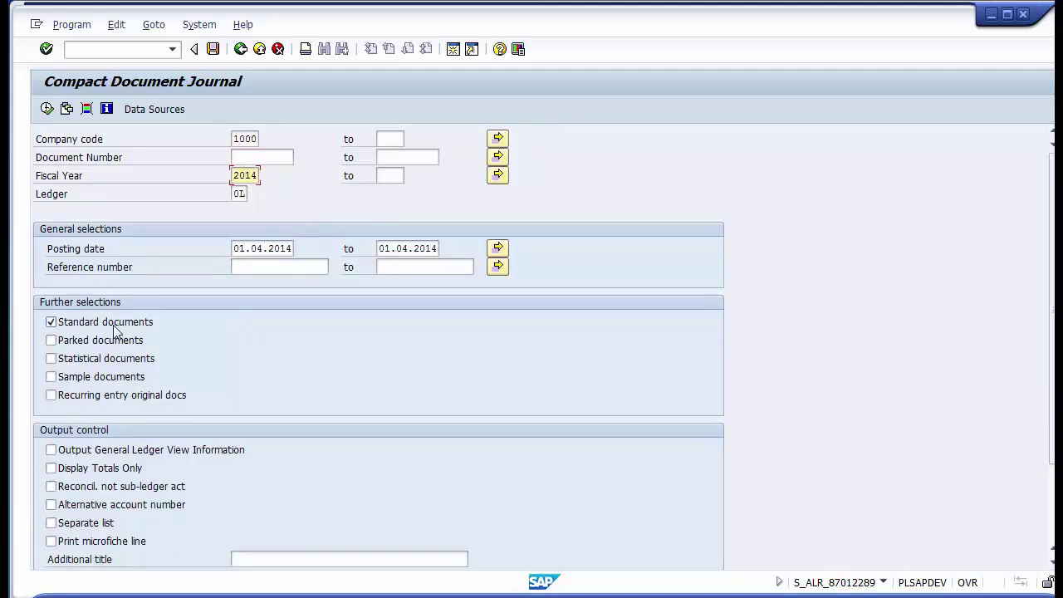
pyautogui.click(108, 249)
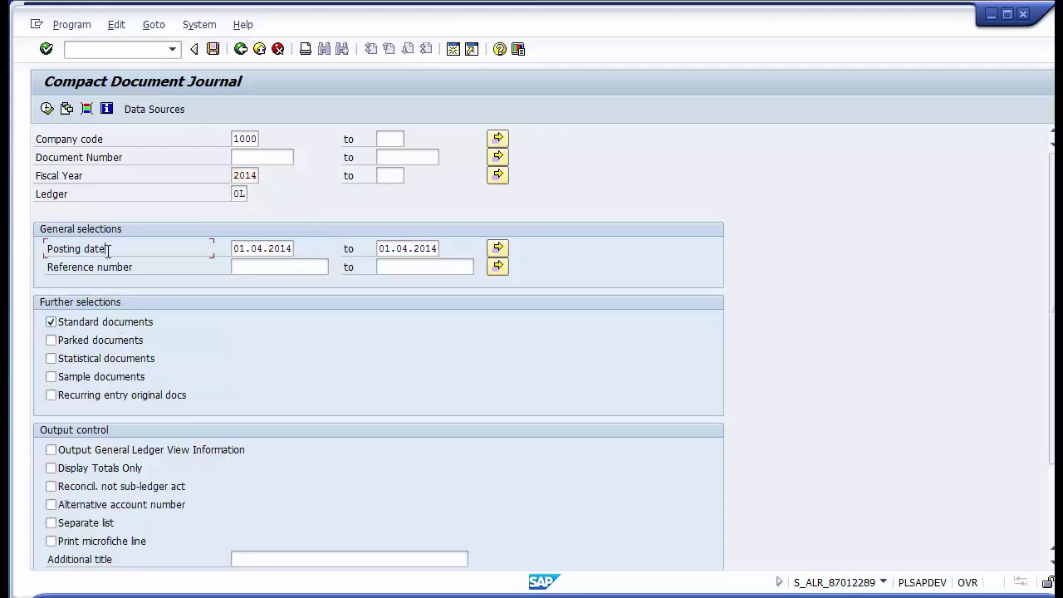
pyautogui.click(47, 110)
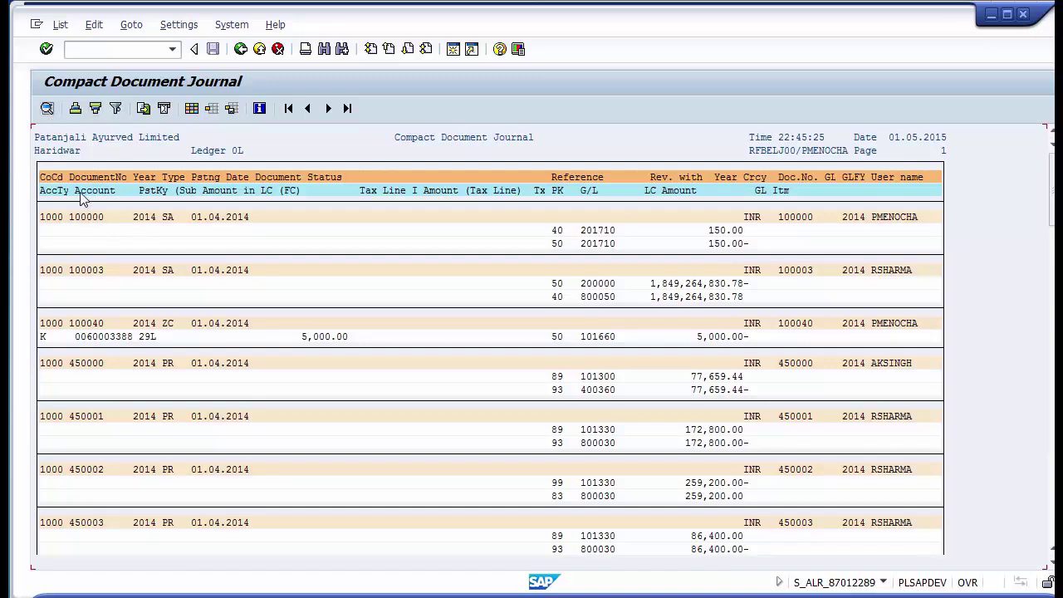
# Examine the journal entries' document numbers, types, posting dates, posting keys, G/L accounts and user names.
pyautogui.click(84, 220)
pyautogui.click(50, 220)
pyautogui.click(86, 219)
pyautogui.click(167, 220)
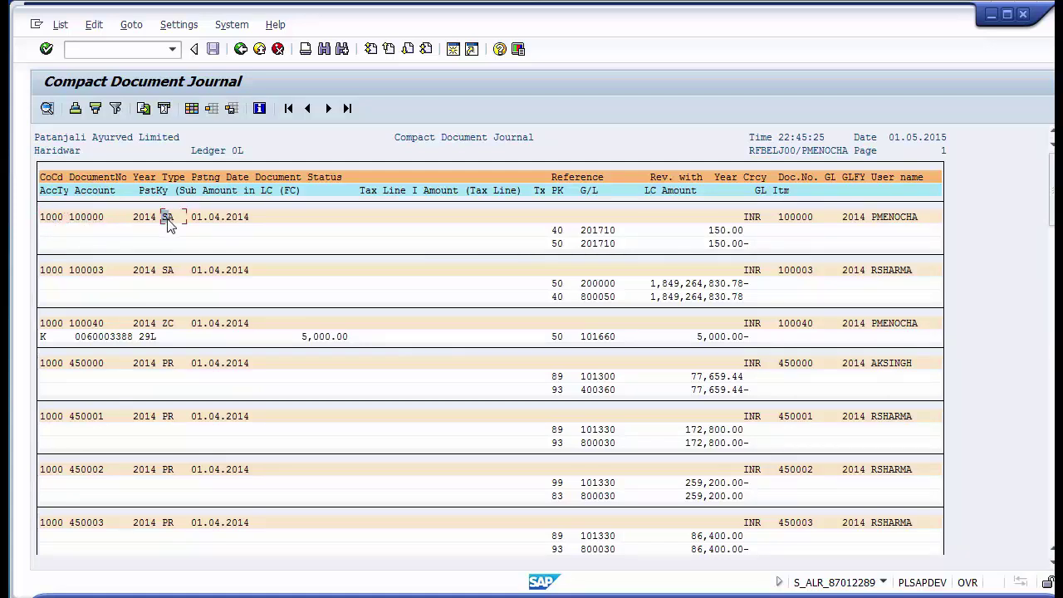
pyautogui.click(215, 220)
pyautogui.click(211, 219)
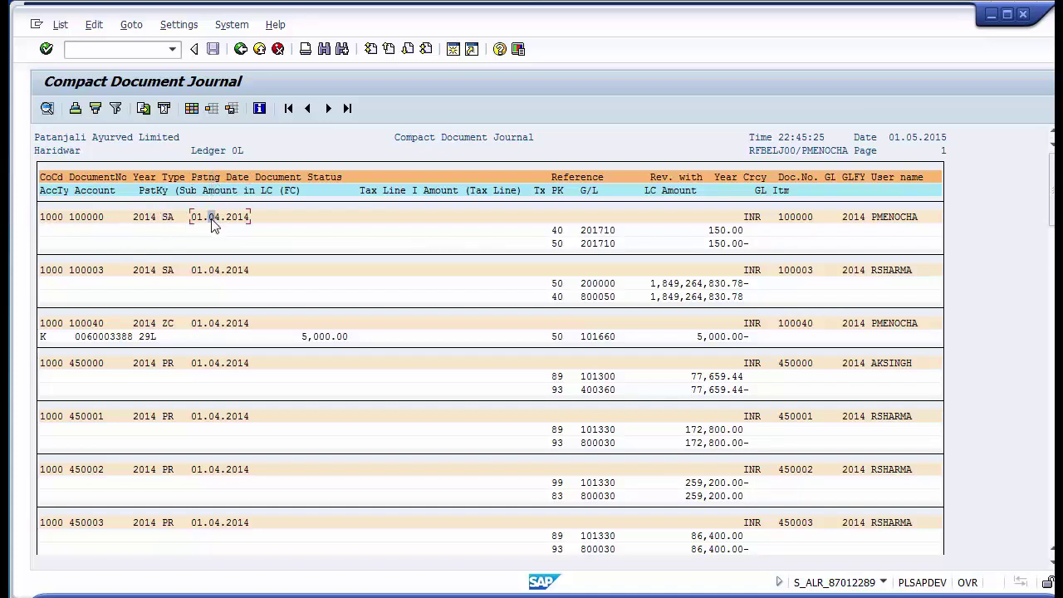
pyautogui.click(595, 231)
pyautogui.click(559, 232)
pyautogui.click(794, 218)
pyautogui.click(894, 219)
pyautogui.click(83, 363)
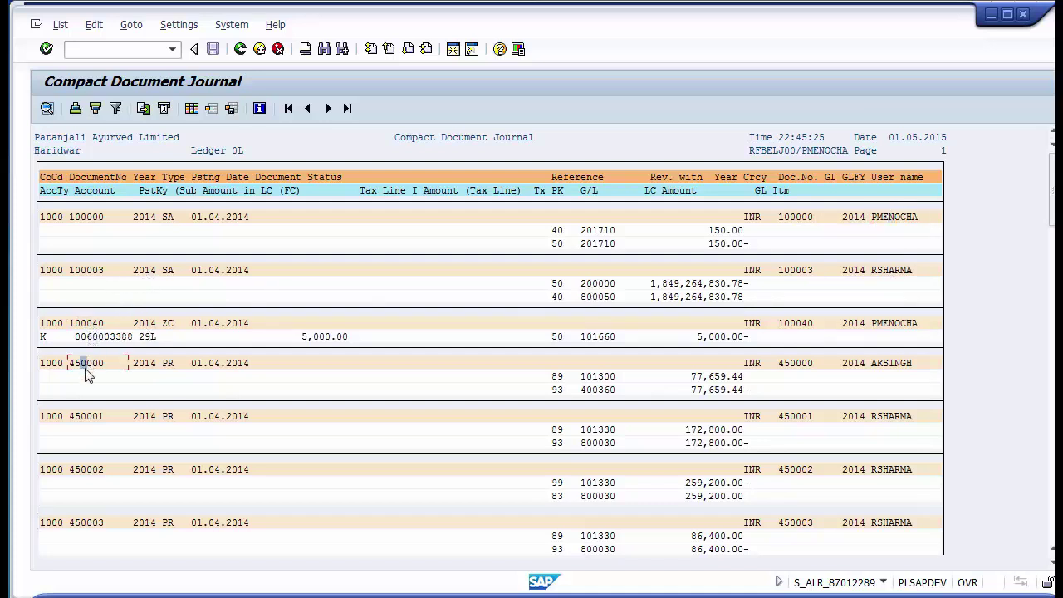
pyautogui.click(77, 417)
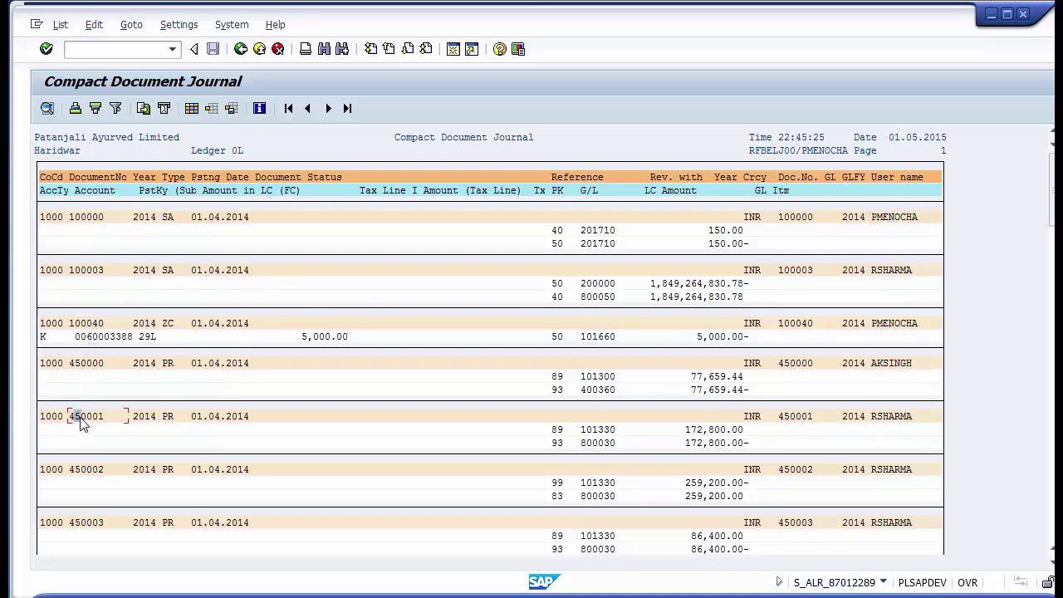
# Examine the posting keys and local currency amounts on both line items of the PR document 450001.
pyautogui.click(555, 430)
pyautogui.click(555, 443)
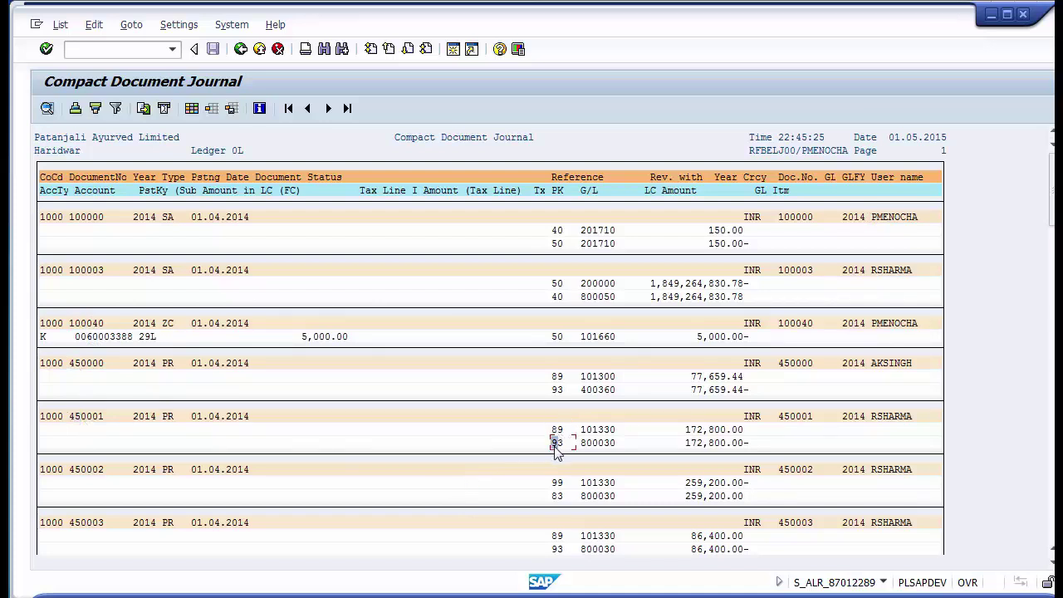
pyautogui.click(719, 441)
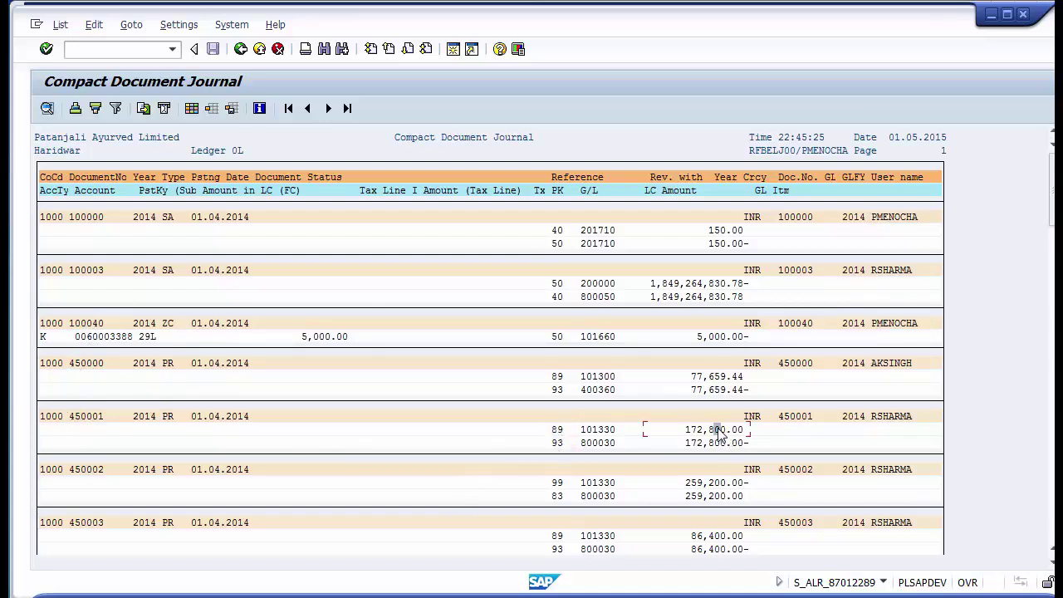
pyautogui.click(794, 430)
pyautogui.click(330, 418)
pyautogui.scroll(-10, 330, 423)
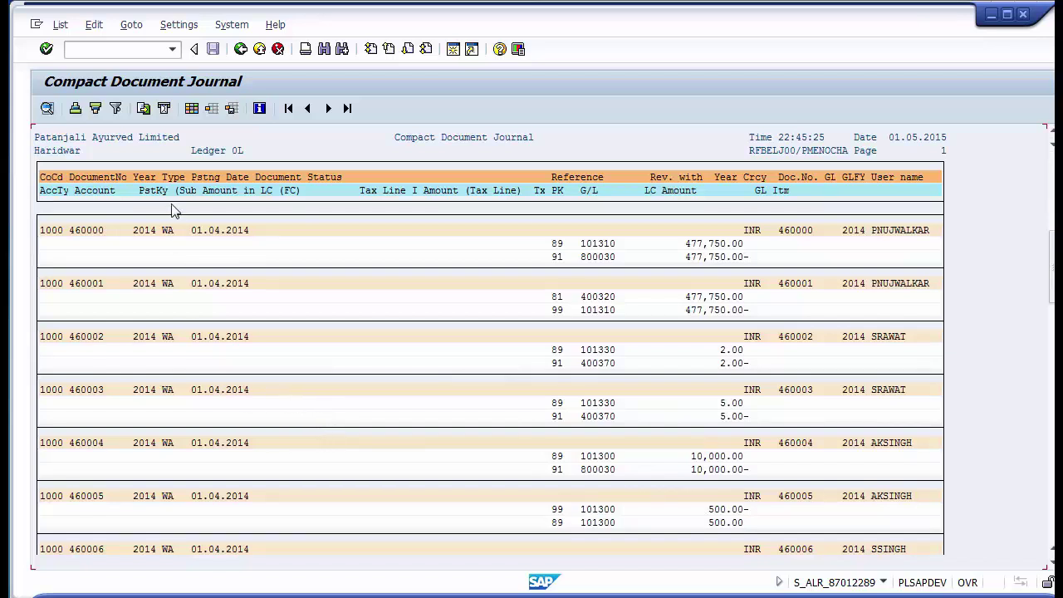
# Examine the document numbers and types of the journal's WA and WE entries.
pyautogui.click(79, 231)
pyautogui.click(170, 235)
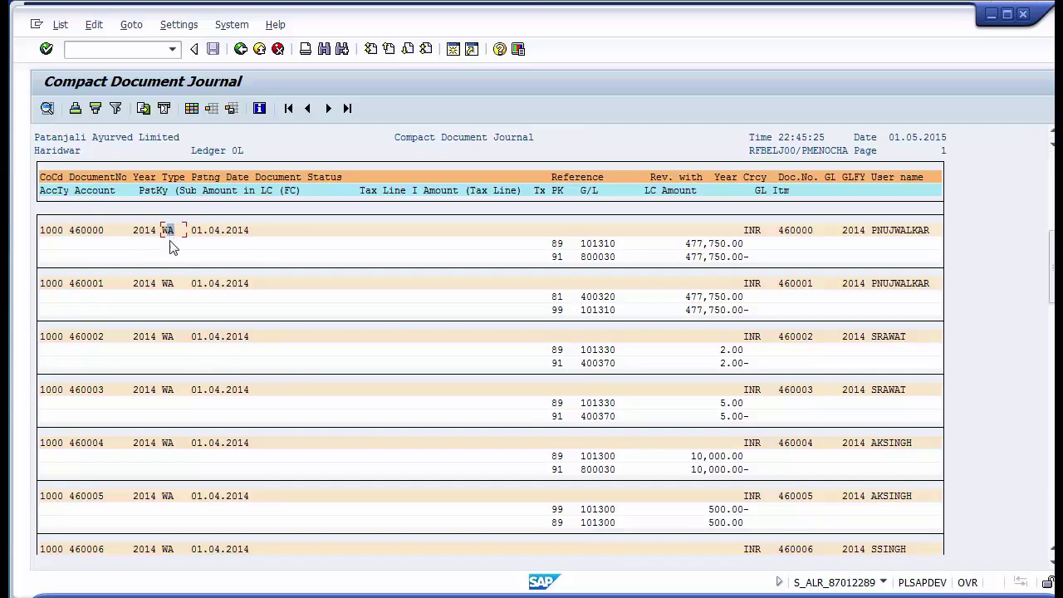
pyautogui.click(168, 287)
pyautogui.click(264, 287)
pyautogui.scroll(-8, 266, 289)
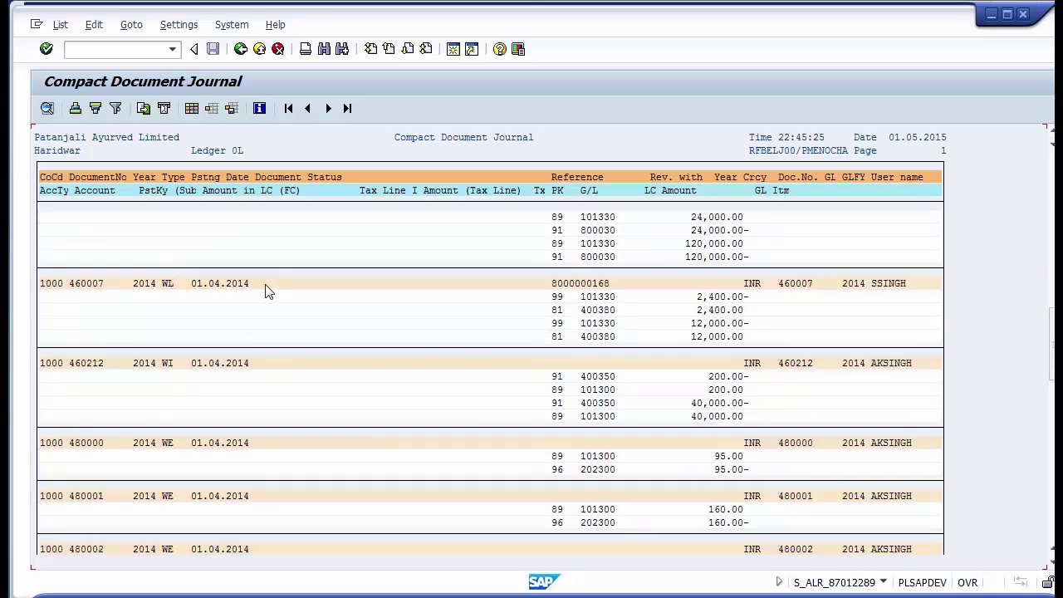
pyautogui.click(167, 444)
pyautogui.scroll(-8, 169, 449)
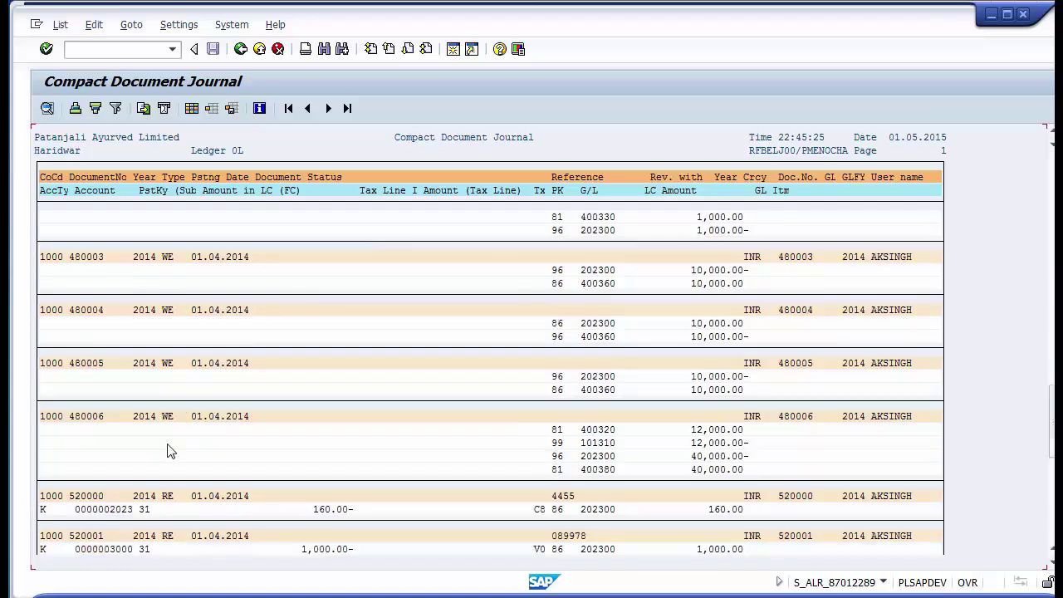
# Examine the first RE invoice's document type, account type, vendor account, tax code and local currency amount.
pyautogui.click(167, 496)
pyautogui.click(42, 509)
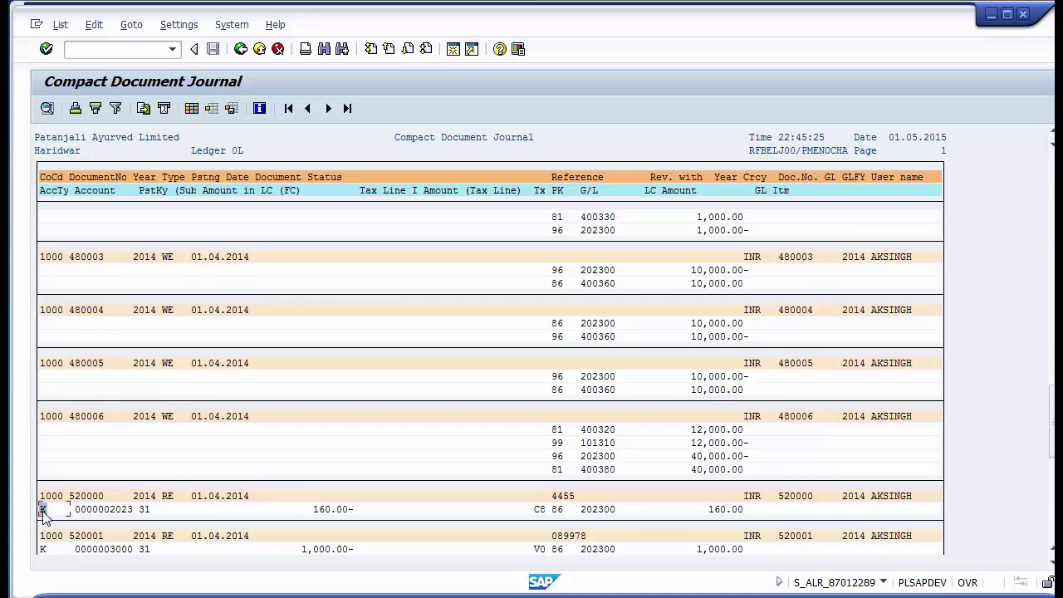
pyautogui.click(121, 510)
pyautogui.click(130, 510)
pyautogui.click(111, 511)
pyautogui.click(539, 511)
pyautogui.click(729, 511)
pyautogui.scroll(-5, 440, 398)
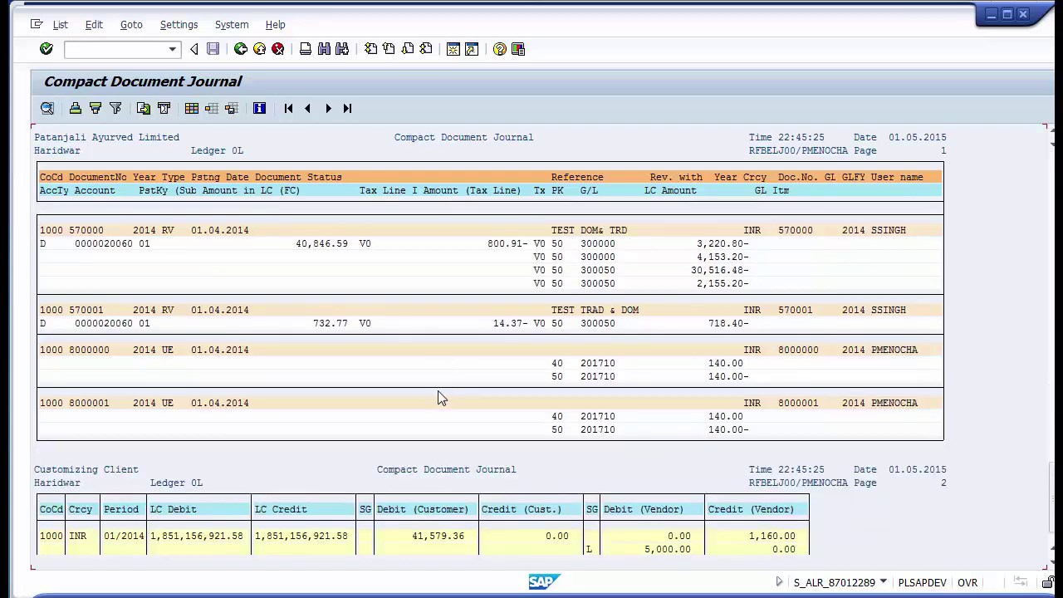
# Examine the journal's closing totals for local currency debit and credit, customer debit, and vendor debit and credit.
pyautogui.scroll(-5, 440, 398)
pyautogui.scroll(4, 438, 391)
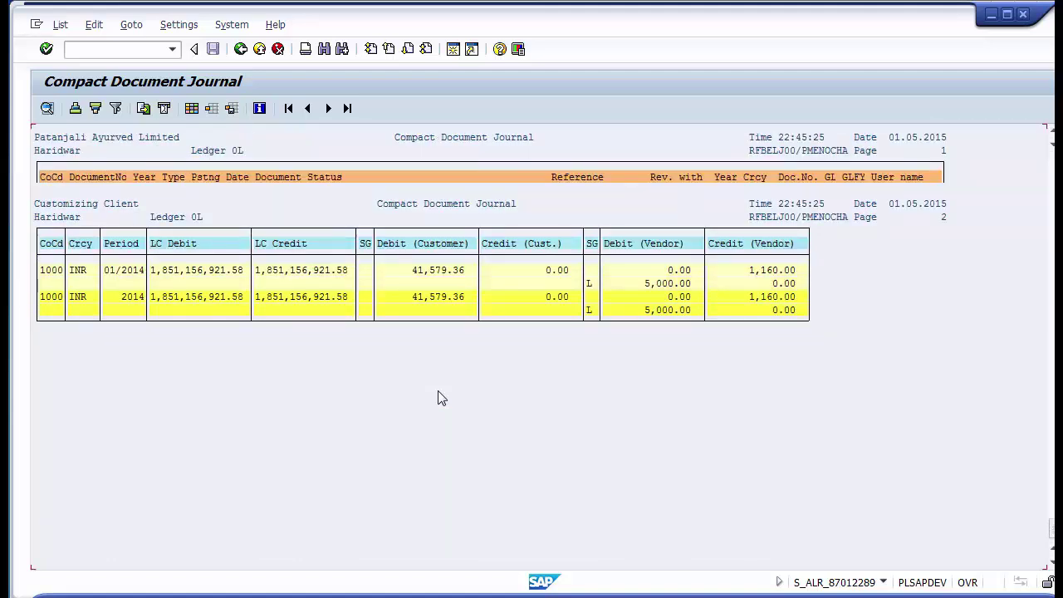
pyautogui.scroll(3, 437, 392)
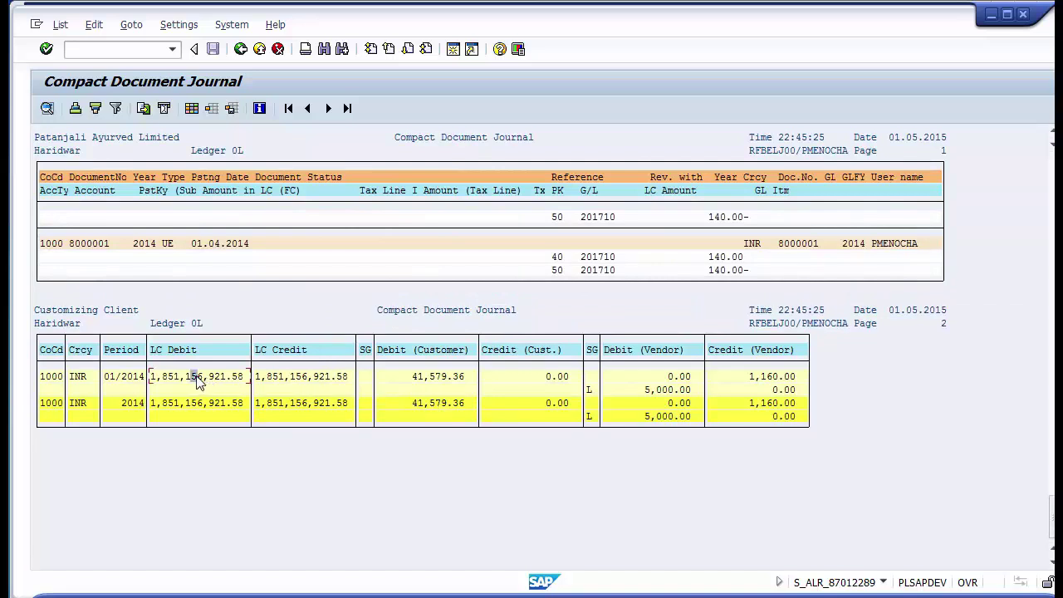
pyautogui.click(309, 380)
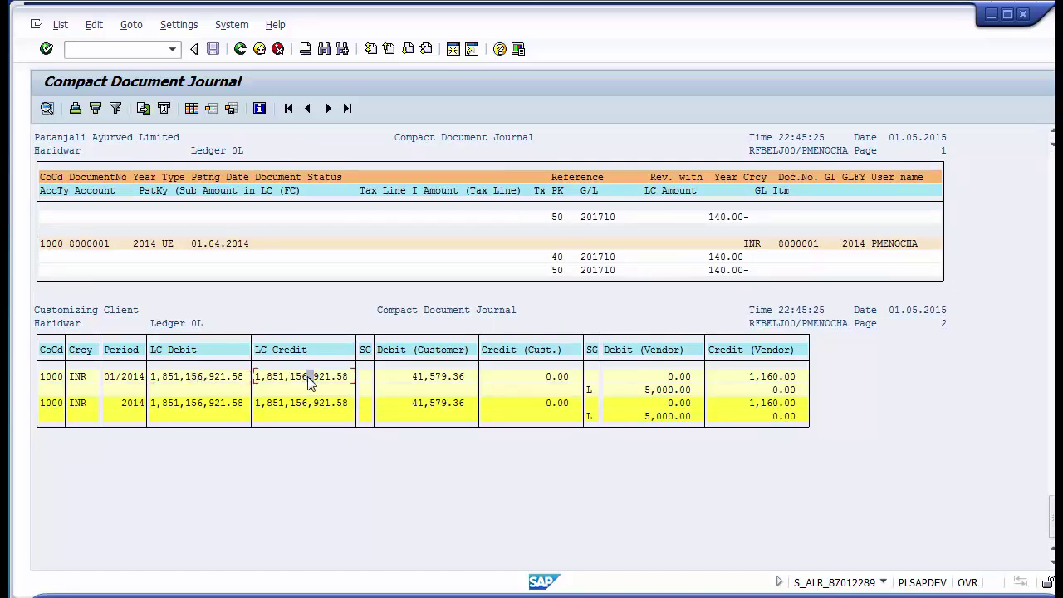
pyautogui.click(421, 379)
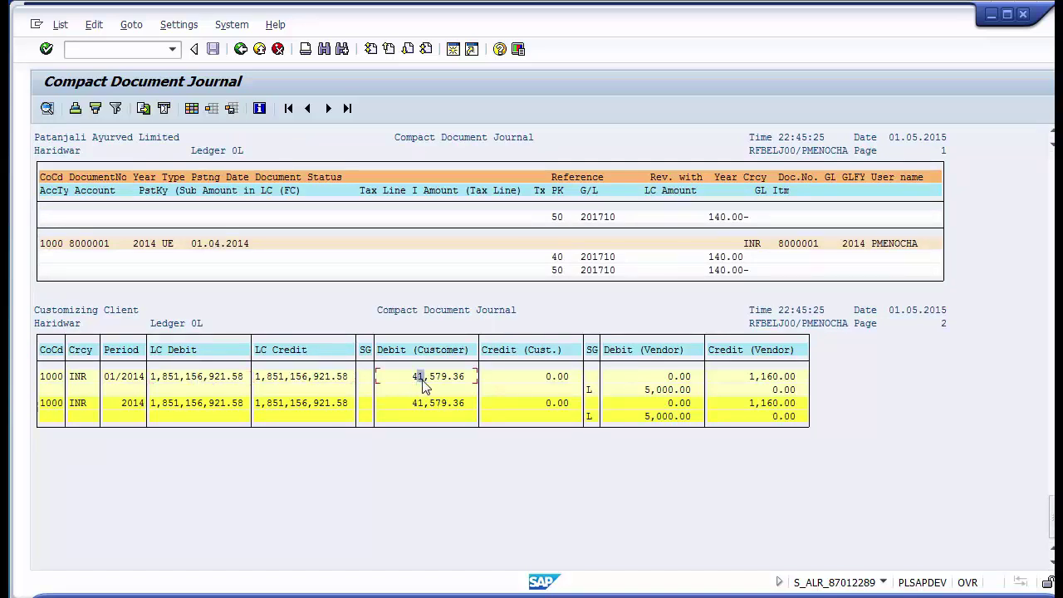
pyautogui.click(665, 389)
pyautogui.click(762, 378)
pyautogui.scroll(20, 997, 164)
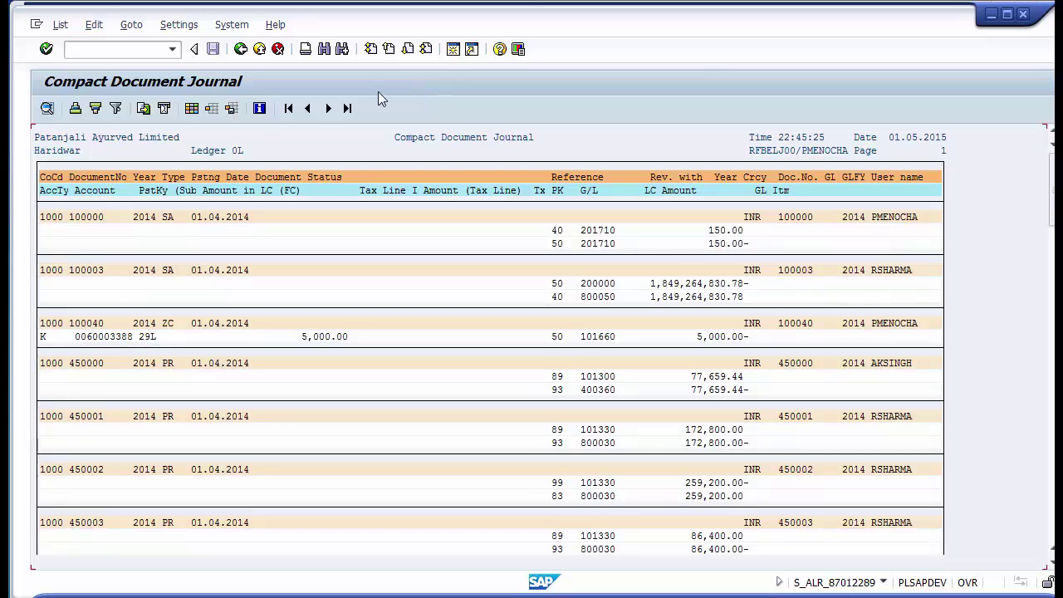
# Return to the journal's selections, set the posting date's end to 30.04.2014, and choose Parked documents instead of Standard documents.
pyautogui.click(241, 50)
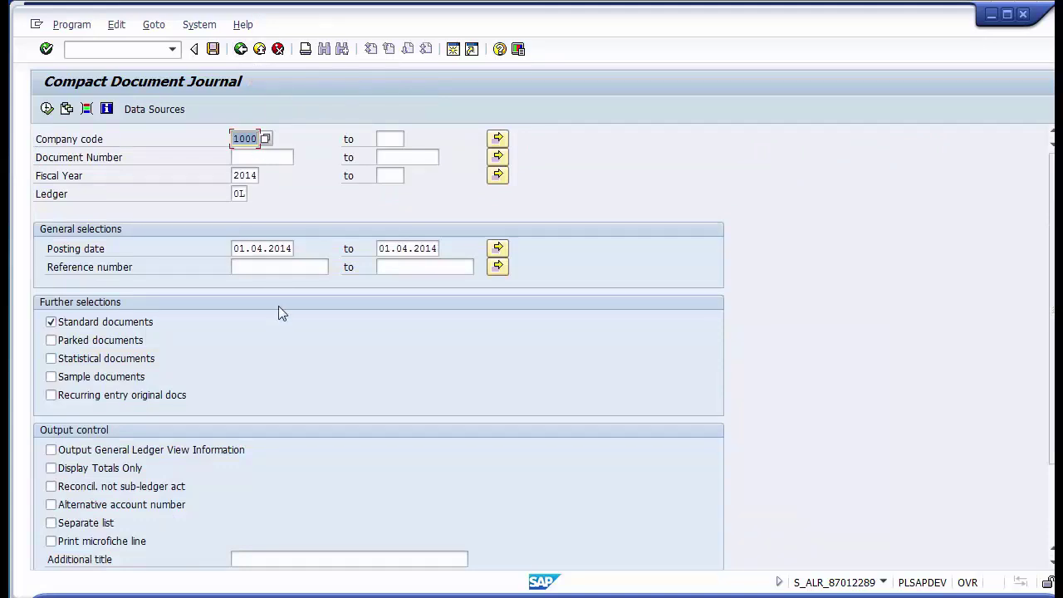
pyautogui.moveTo(234, 249); pyautogui.dragTo(293, 250)
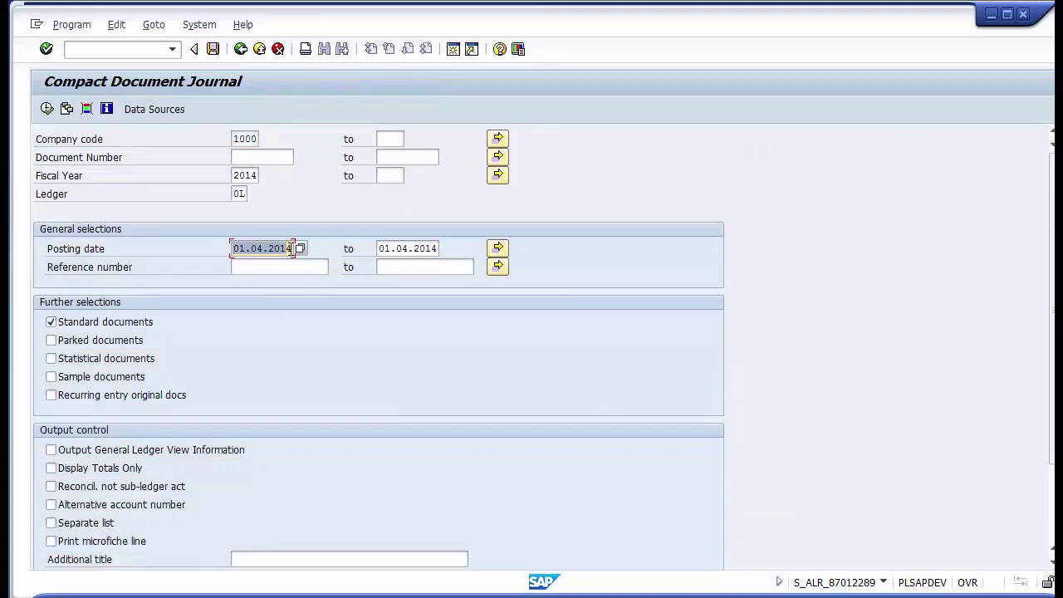
pyautogui.click(382, 250)
pyautogui.write('30')
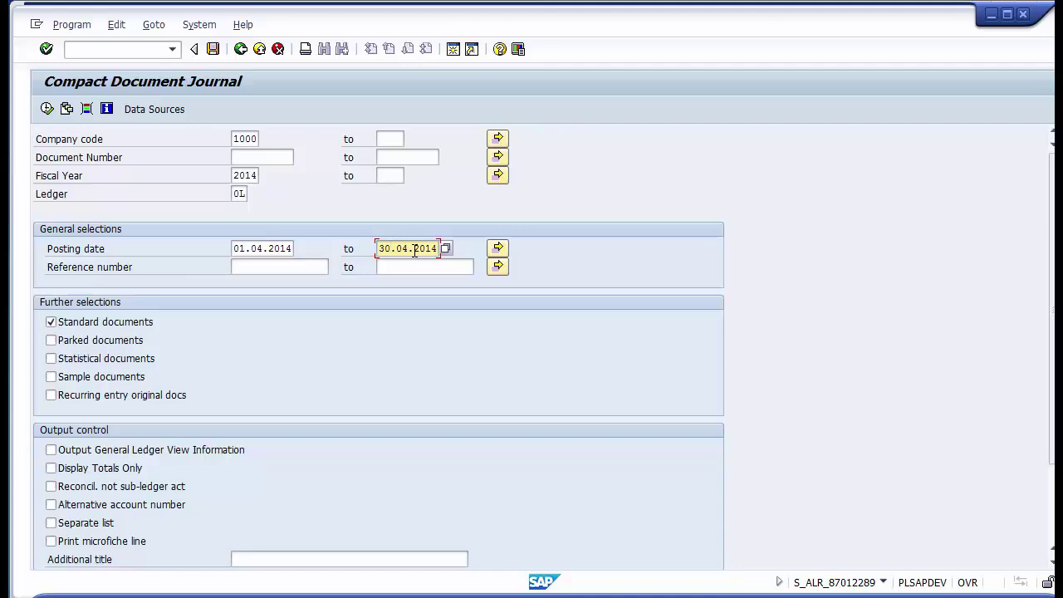
pyautogui.click(103, 327)
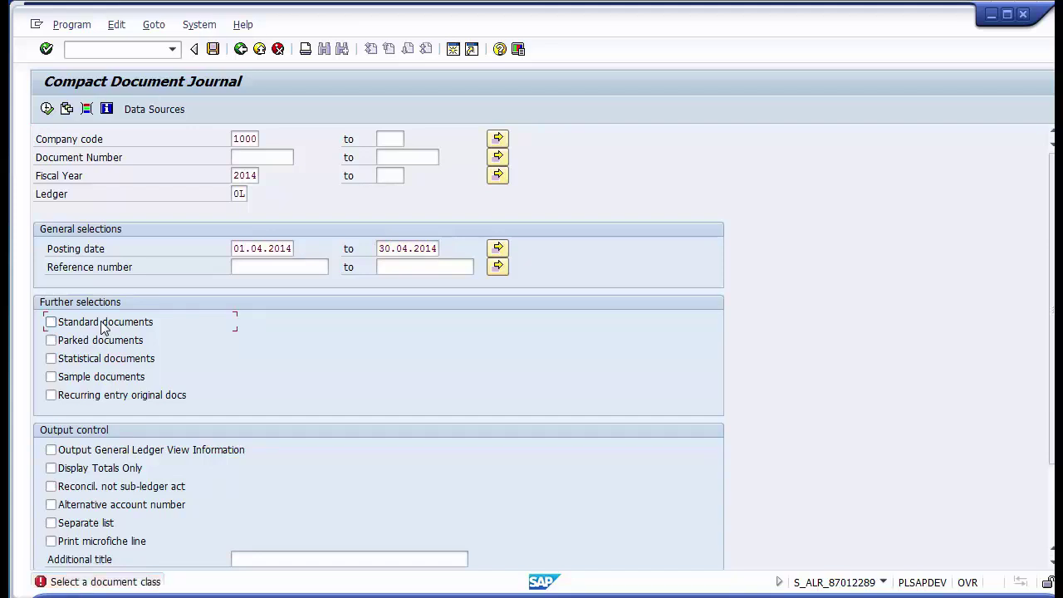
pyautogui.click(83, 345)
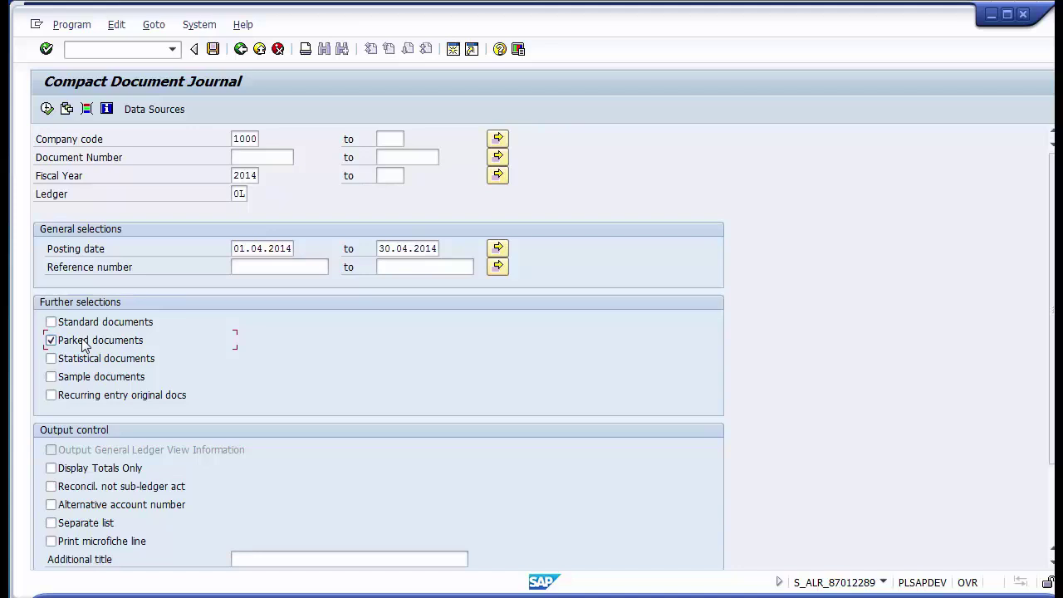
# Review the company code, fiscal year and posting date, run the journal for parked documents, and return to the selections.
pyautogui.click(260, 250)
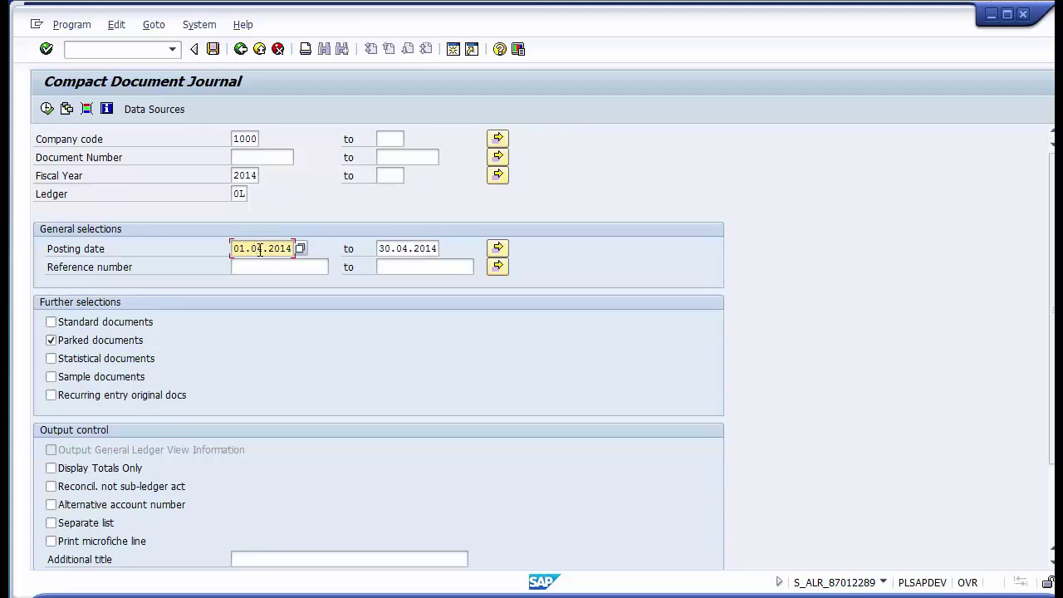
pyautogui.click(248, 140)
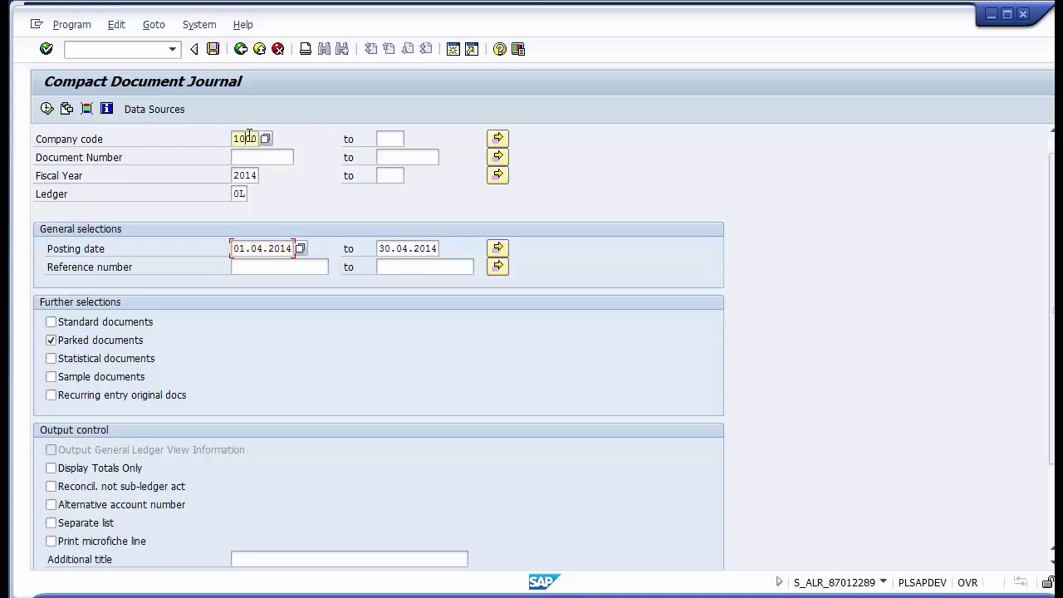
pyautogui.click(247, 176)
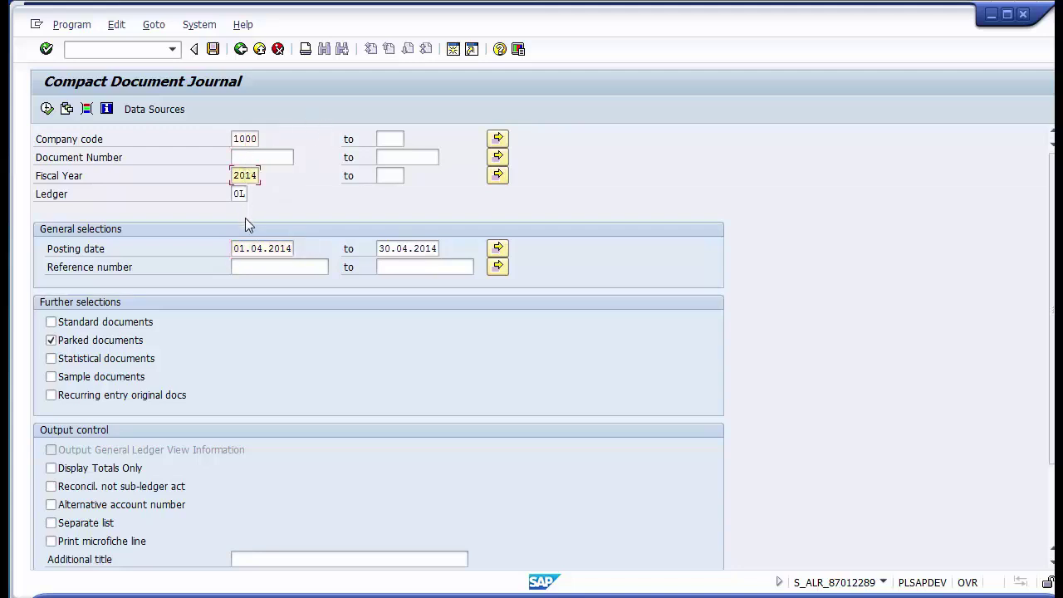
pyautogui.click(248, 250)
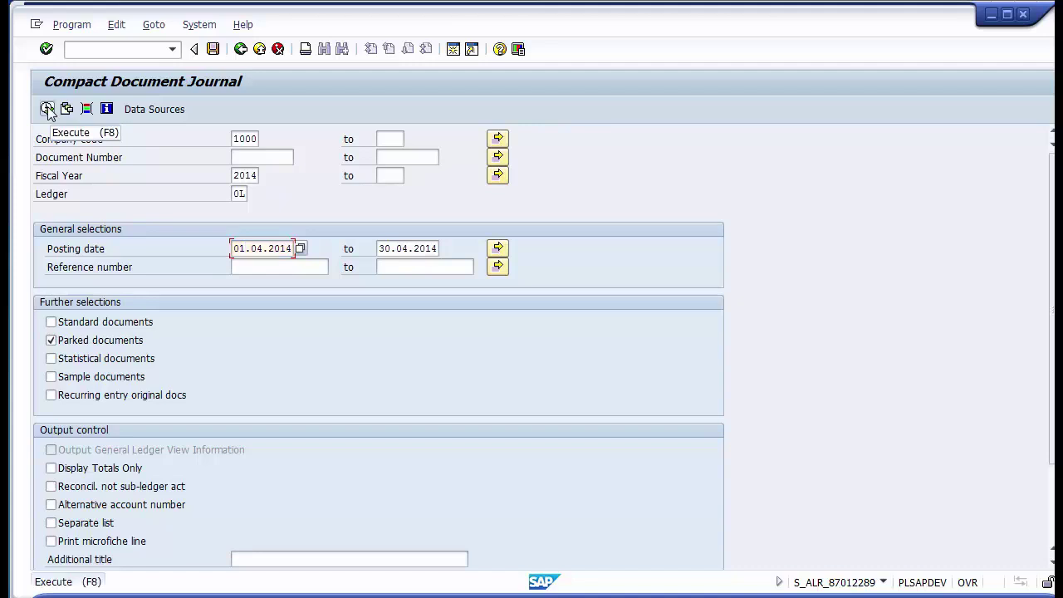
pyautogui.click(47, 108)
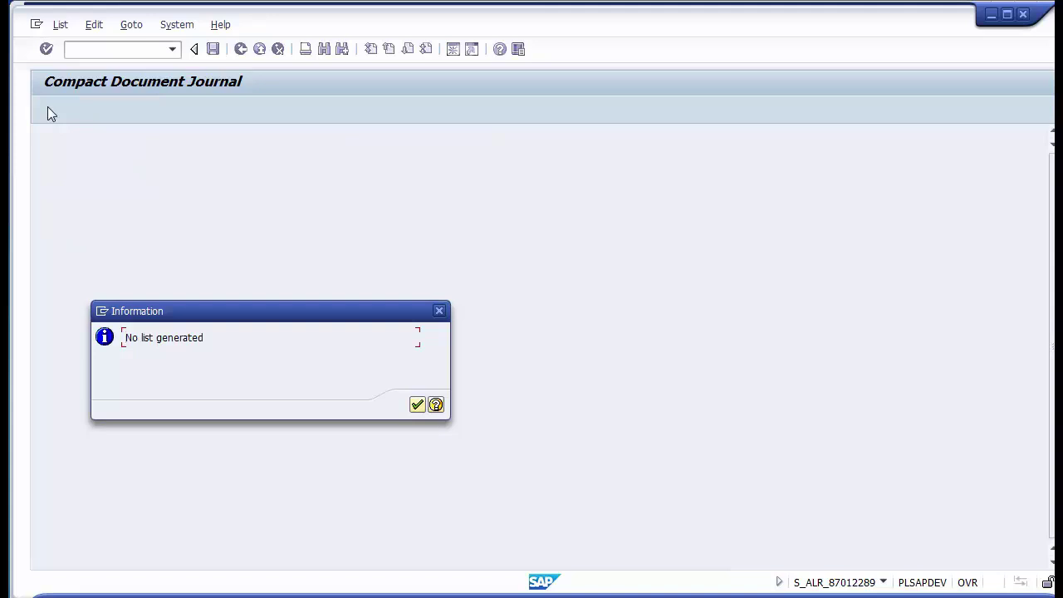
pyautogui.press('Return')
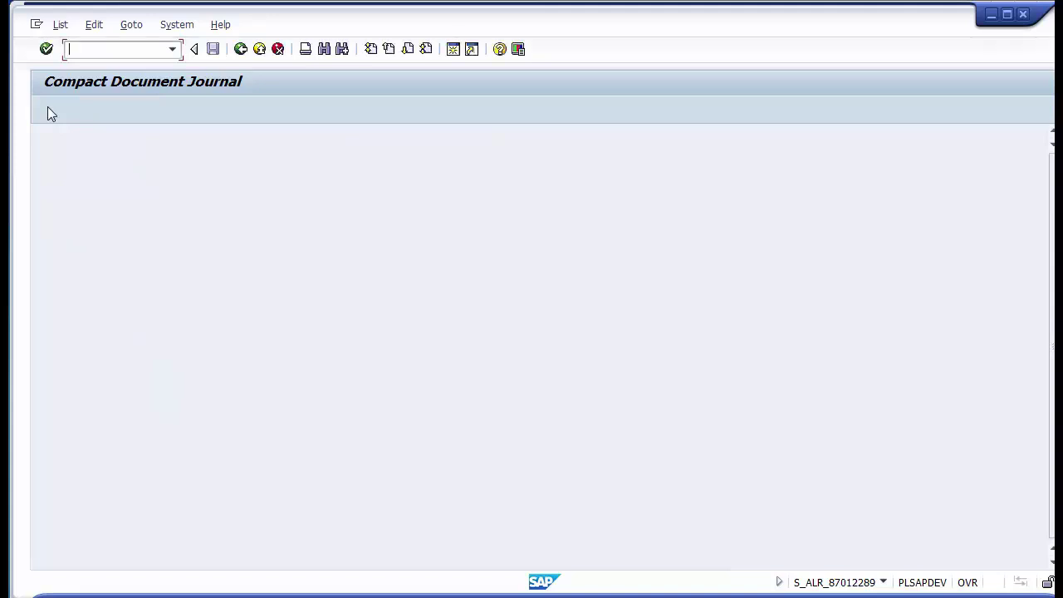
pyautogui.click(240, 49)
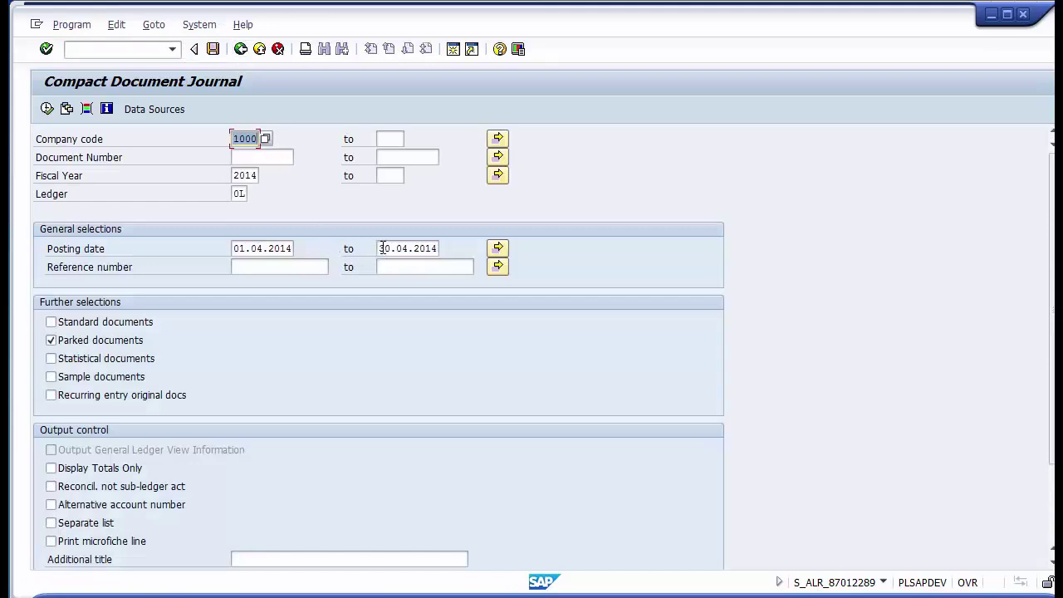
# Extend the posting date's end to 30.06.2014 and run the Compact Document Journal for parked documents.
pyautogui.click(387, 248)
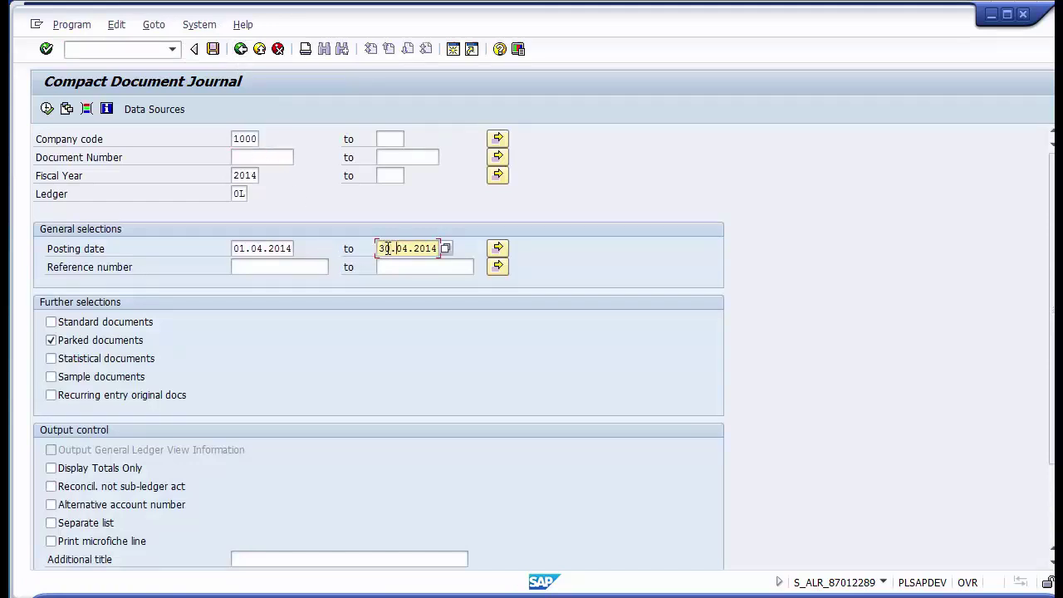
pyautogui.write('6')
pyautogui.click(47, 109)
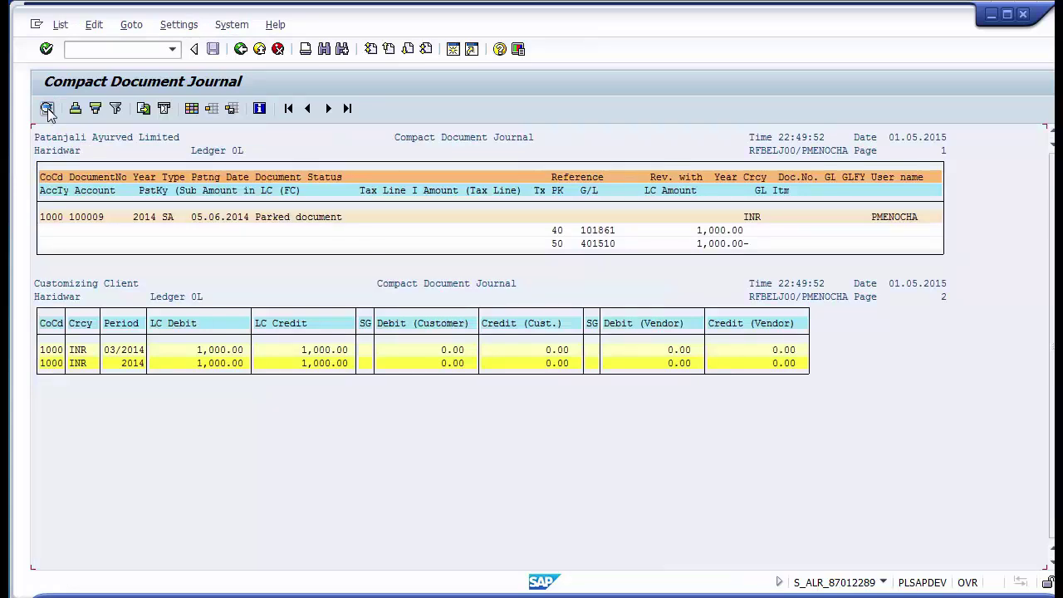
# Examine the listed document's number and parked status, and exit the Compact Document Journal.
pyautogui.click(83, 221)
pyautogui.click(280, 221)
pyautogui.click(304, 221)
pyautogui.click(240, 49)
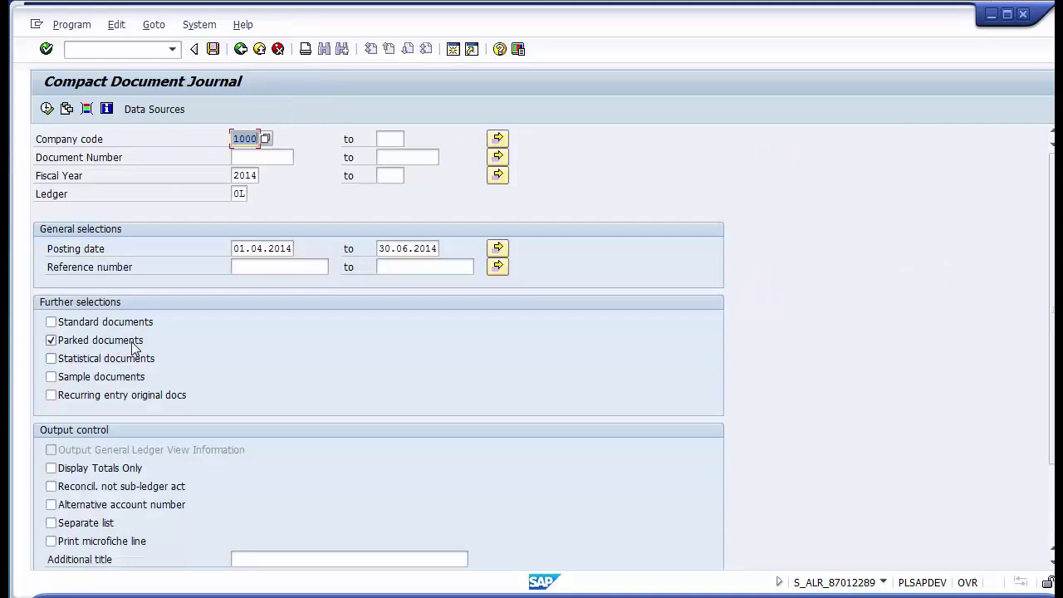
pyautogui.click(259, 49)
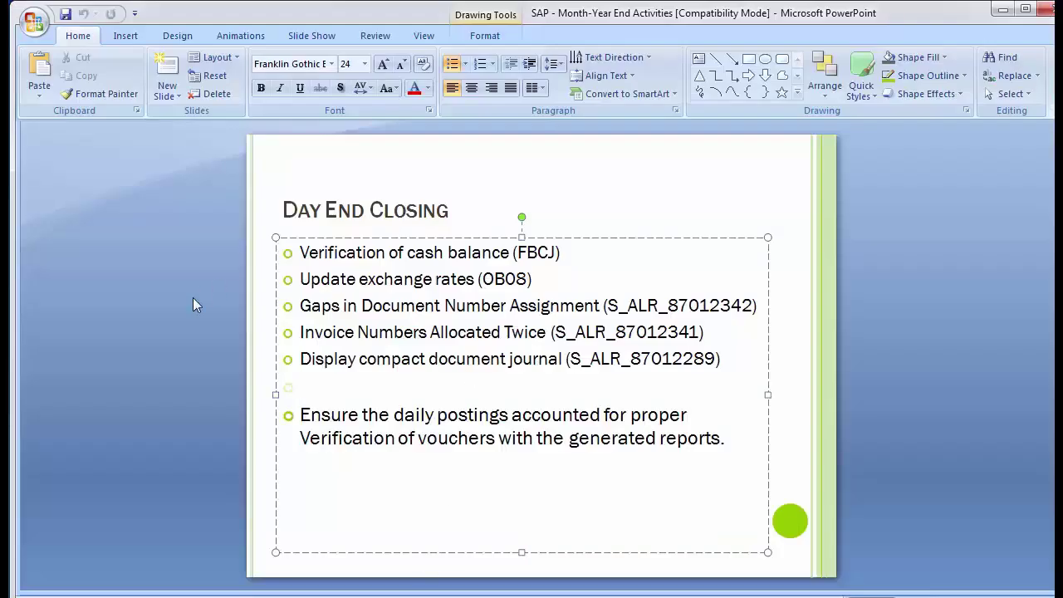
# Review the day-end closing and month-end activities slides in the PowerPoint presentation.
pyautogui.click(193, 299)
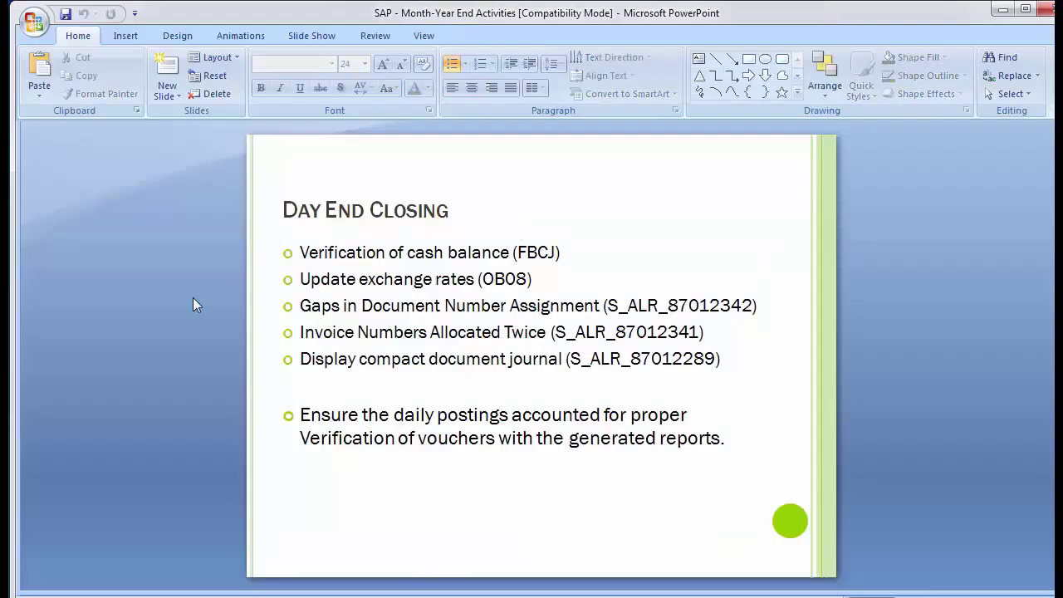
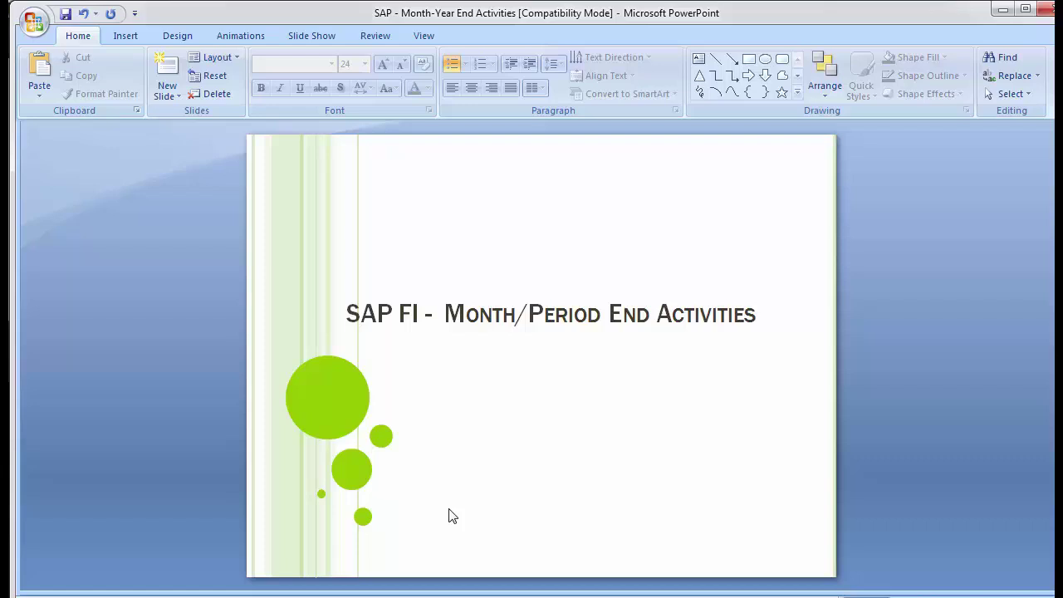
pyautogui.scroll(-1, 449, 516)
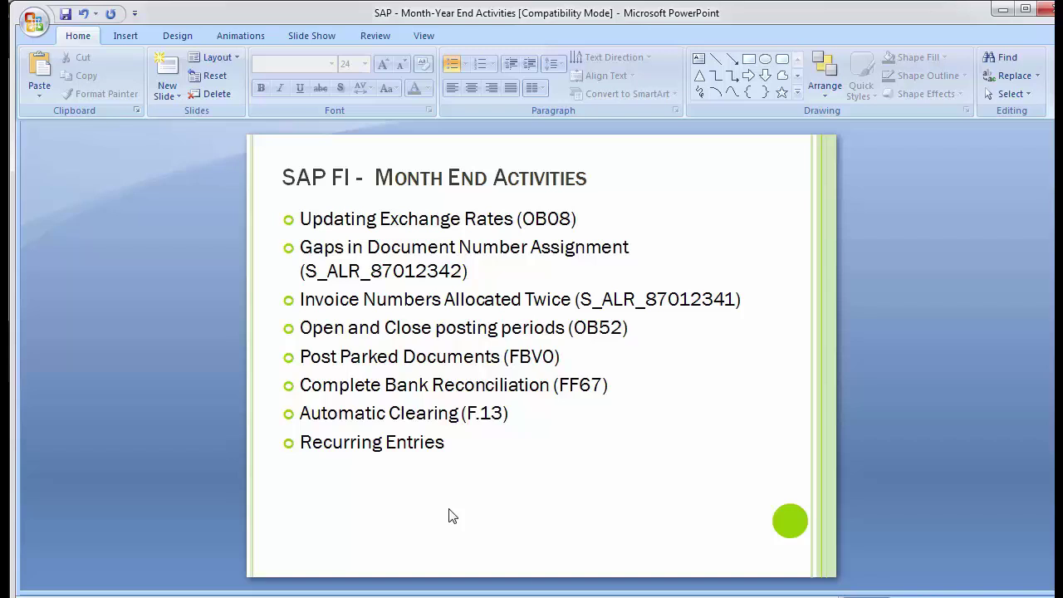
pyautogui.scroll(-1, 449, 516)
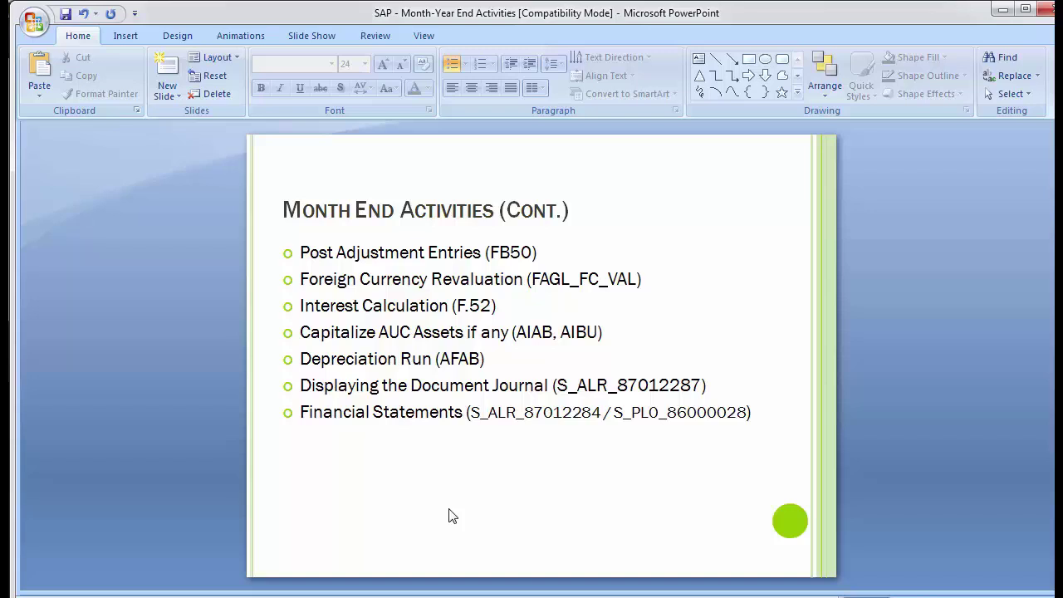
pyautogui.scroll(1, 449, 516)
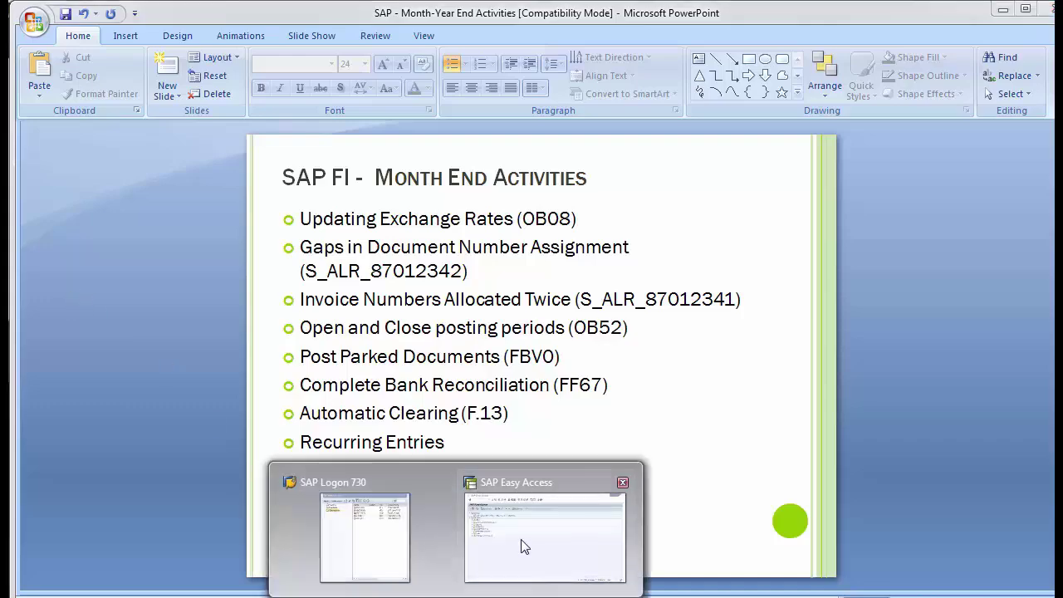
# Switch to SAP Easy Access and open the posting periods maintenance with transaction OB52.
pyautogui.click(523, 546)
pyautogui.click(99, 47)
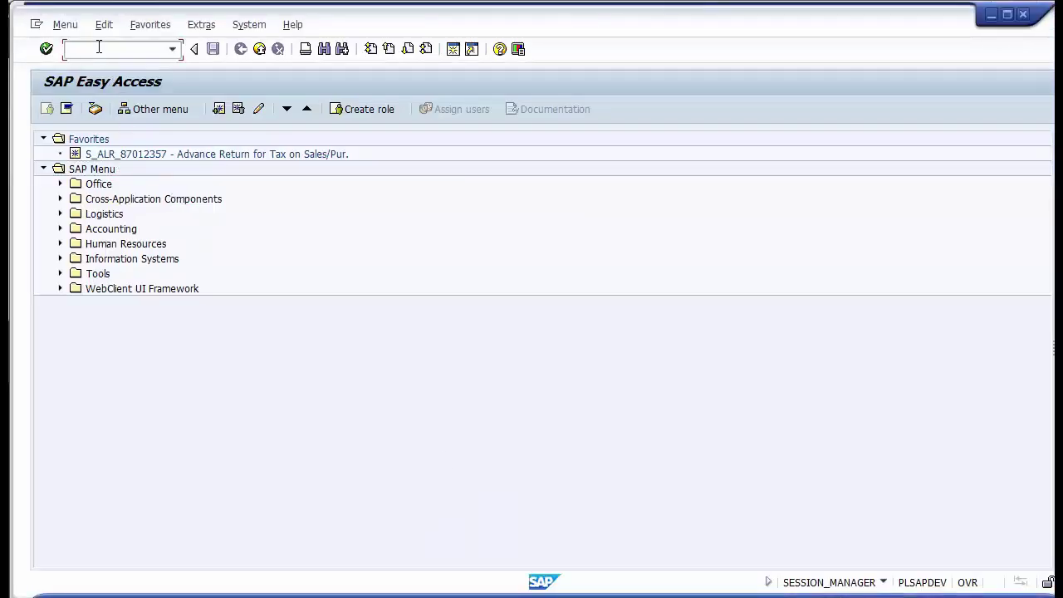
pyautogui.write('OB52')
pyautogui.press('Return')
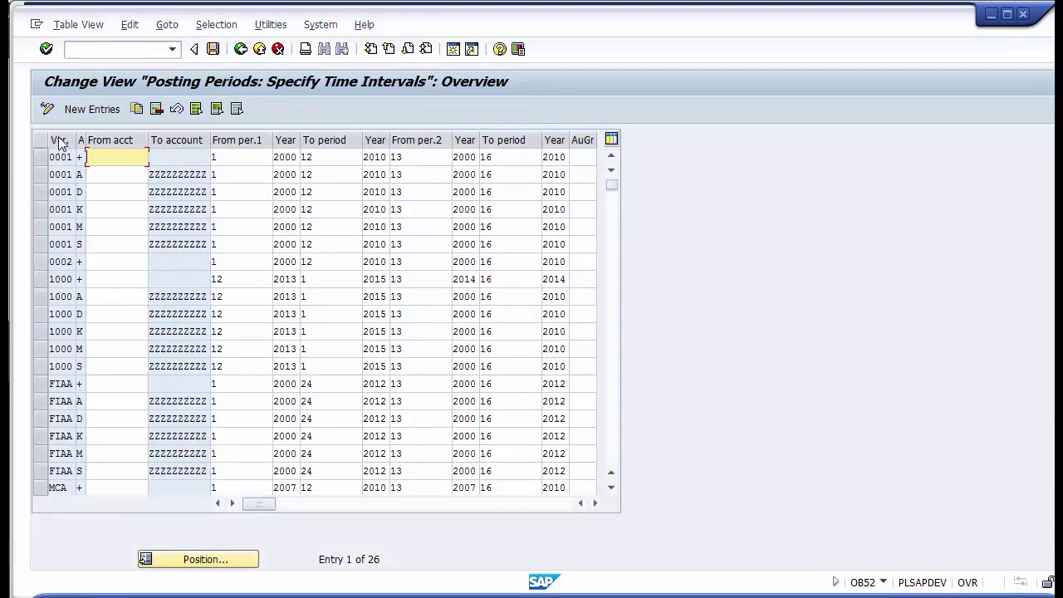
# Select the variant 1000 posting period rows for account types +, A, D, K, M and S, and examine each row.
pyautogui.click(55, 279)
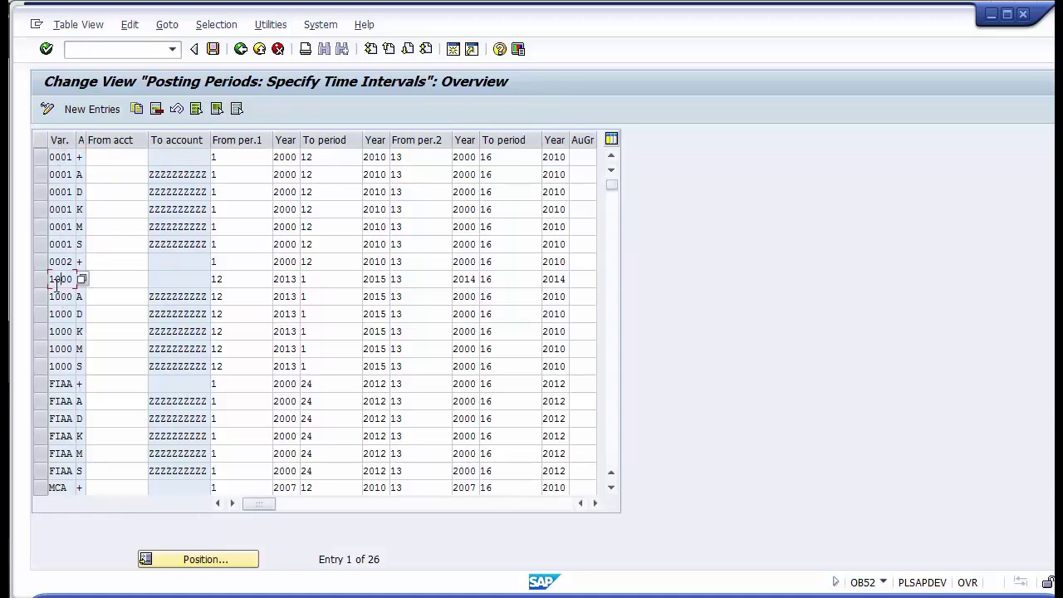
pyautogui.moveTo(40, 280); pyautogui.dragTo(42, 369)
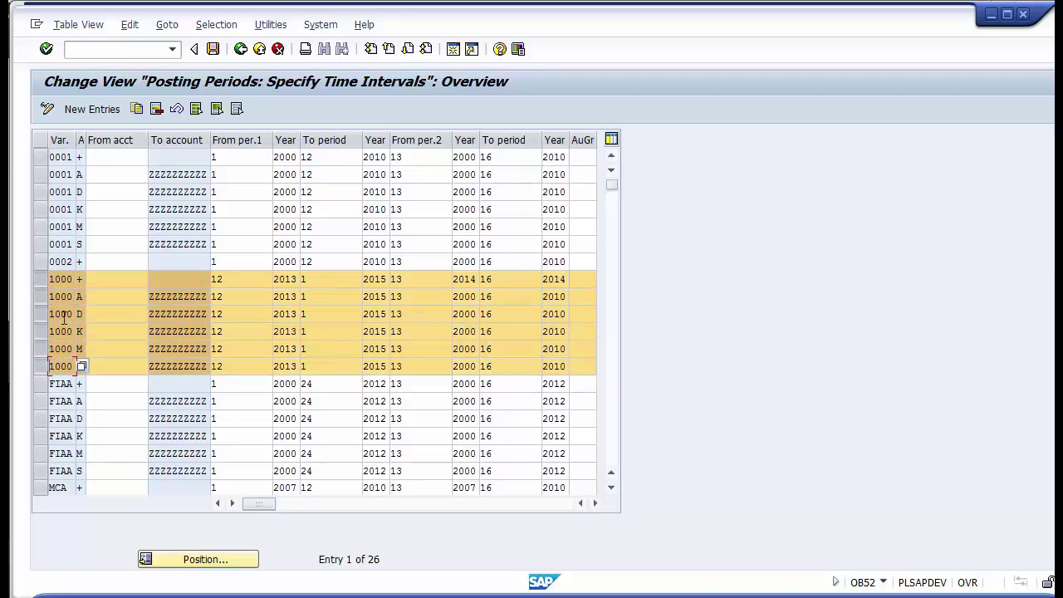
pyautogui.click(64, 282)
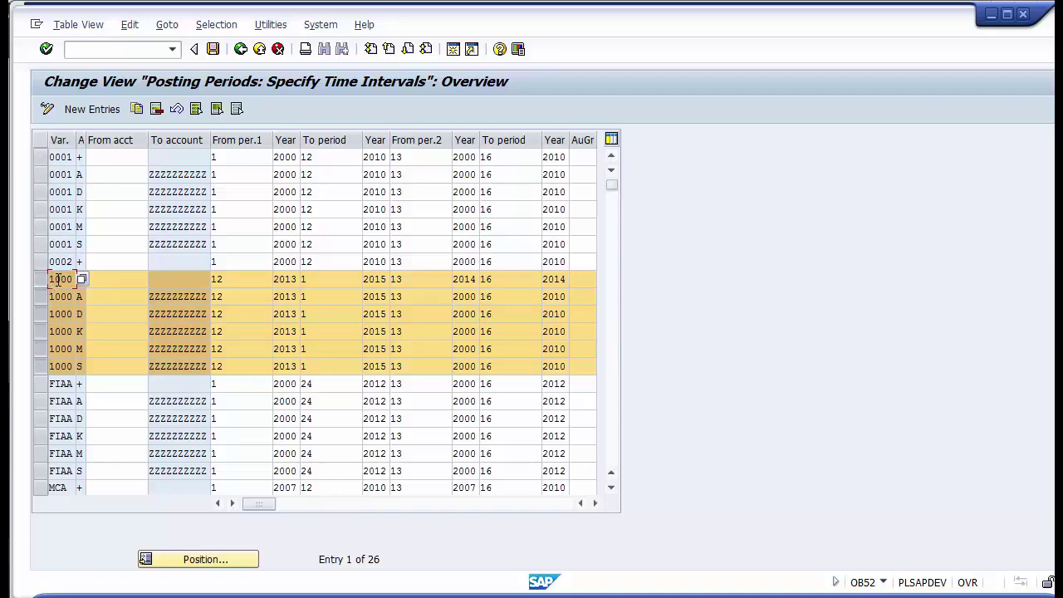
pyautogui.click(57, 296)
pyautogui.click(58, 313)
pyautogui.click(60, 330)
pyautogui.click(60, 349)
pyautogui.click(60, 366)
pyautogui.click(60, 349)
pyautogui.click(60, 331)
pyautogui.click(60, 314)
pyautogui.click(60, 296)
pyautogui.click(60, 280)
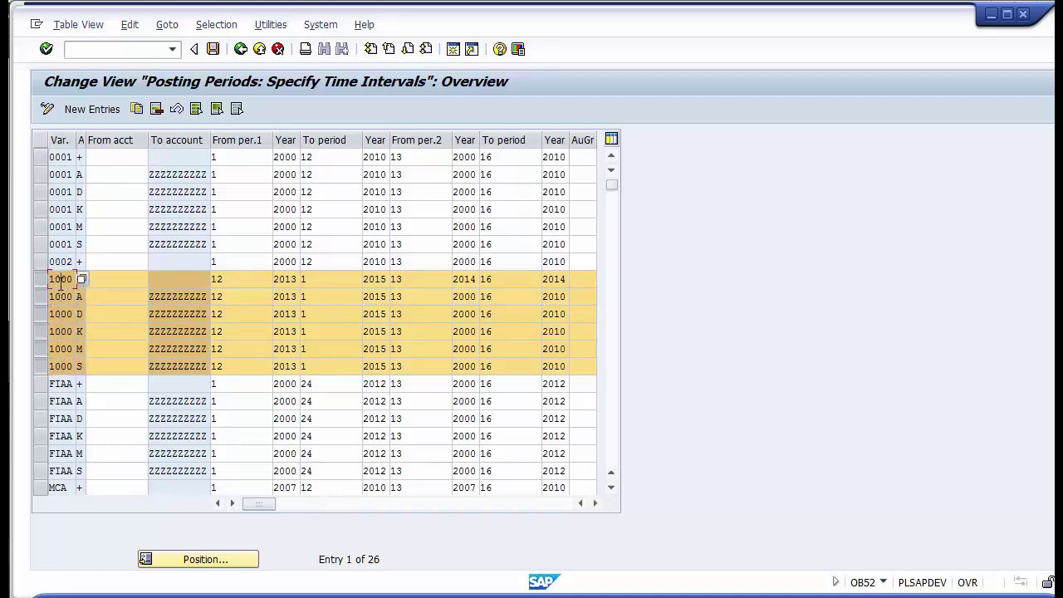
# Set the From per.1 year to 2014 for all six account-type rows of posting period variant 1000.
pyautogui.click(236, 280)
pyautogui.click(287, 280)
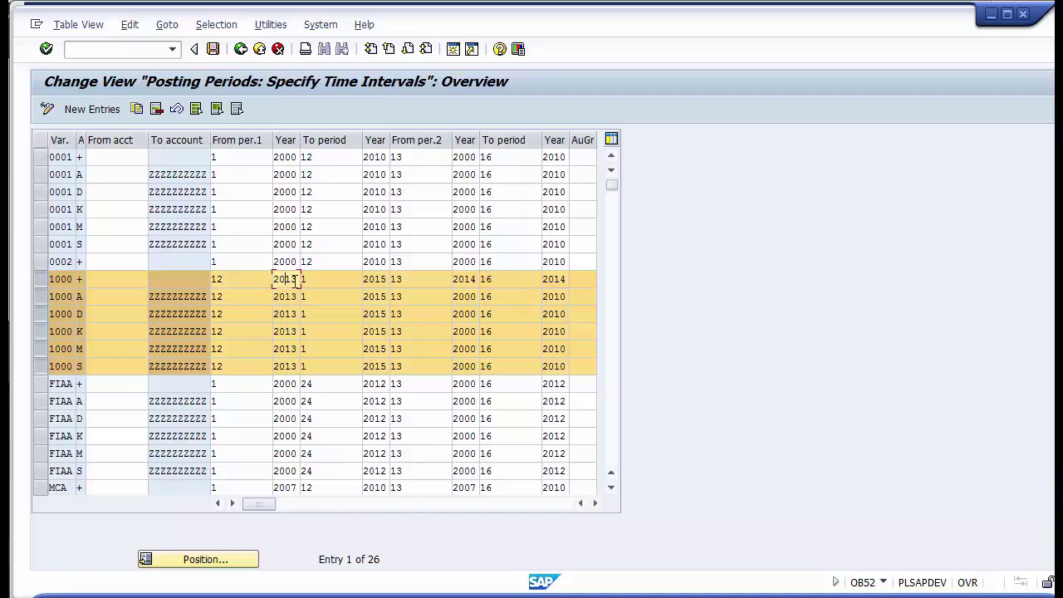
pyautogui.press('Tab')
pyautogui.click(293, 279)
pyautogui.write('4')
pyautogui.click(292, 297)
pyautogui.write('4')
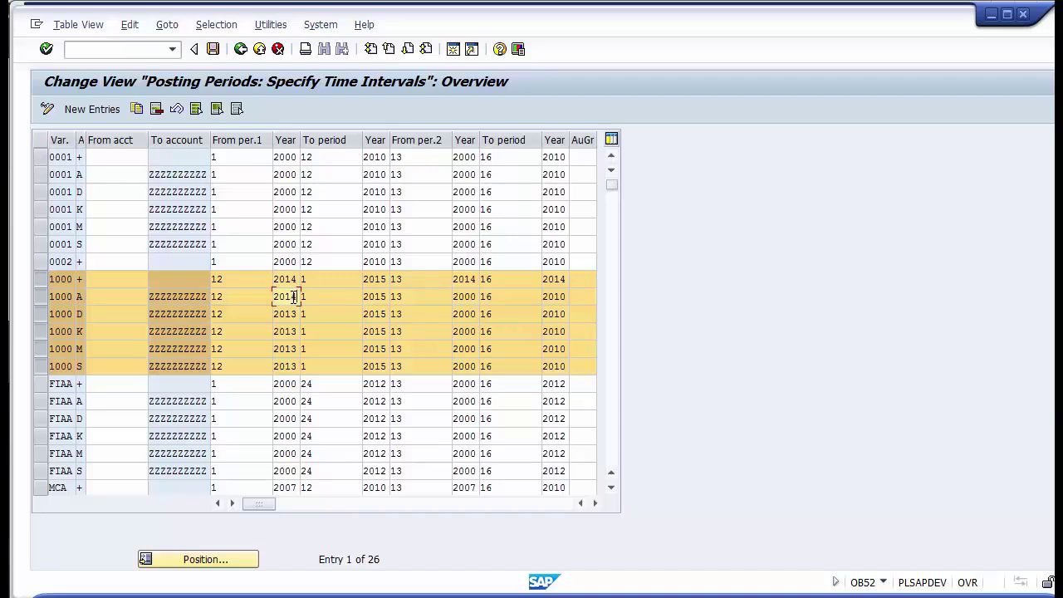
pyautogui.press('Down')
pyautogui.write('4')
pyautogui.press('Down')
pyautogui.write('4')
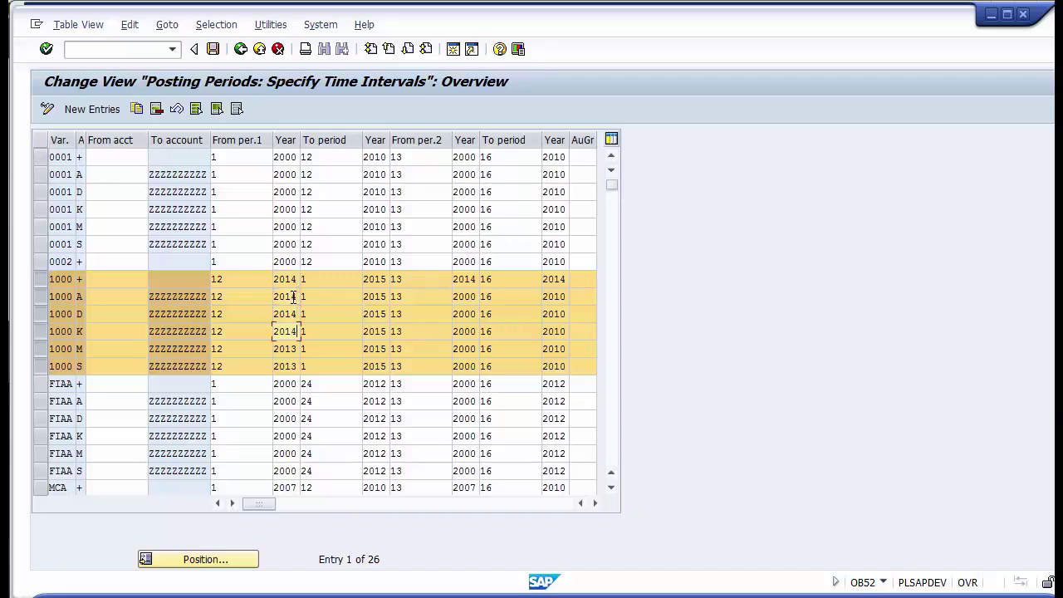
pyautogui.press('Down')
pyautogui.write('4')
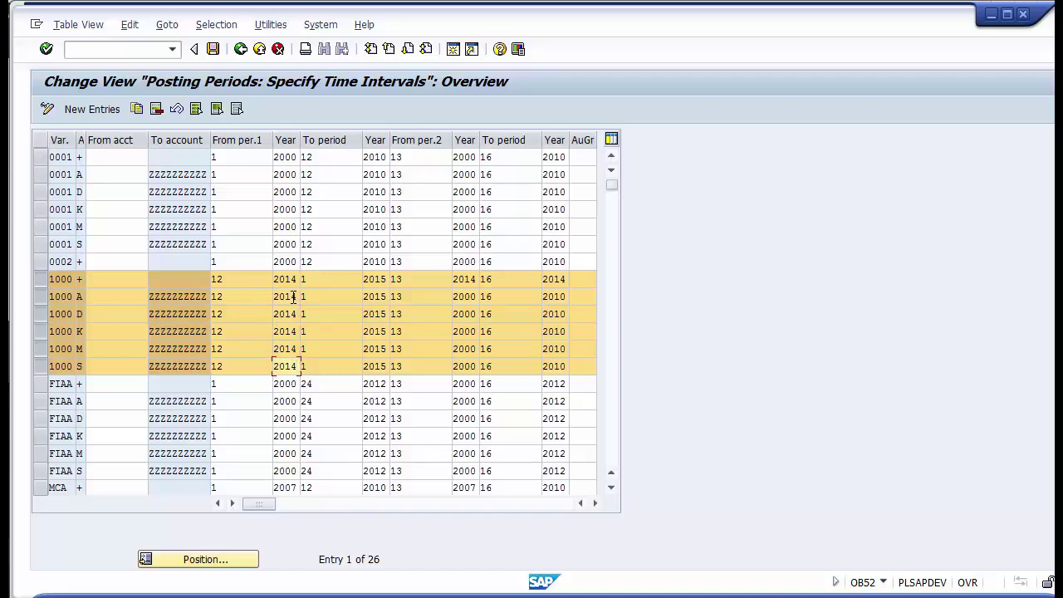
# Set From per.1 to 1 in all six rows of variant 1000.
pyautogui.click(249, 279)
pyautogui.press('BackSpace')
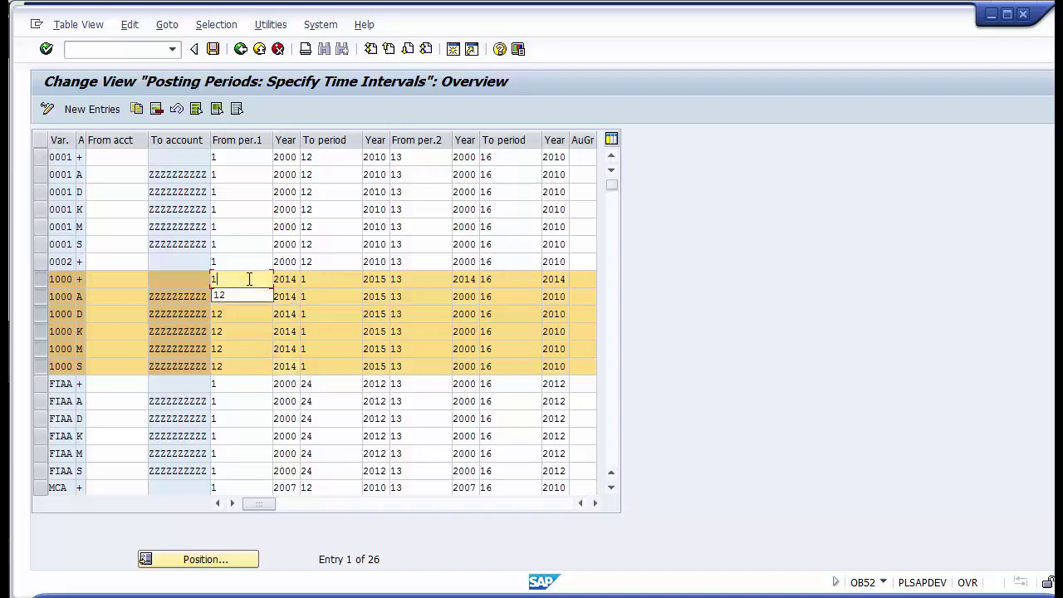
pyautogui.click(250, 296)
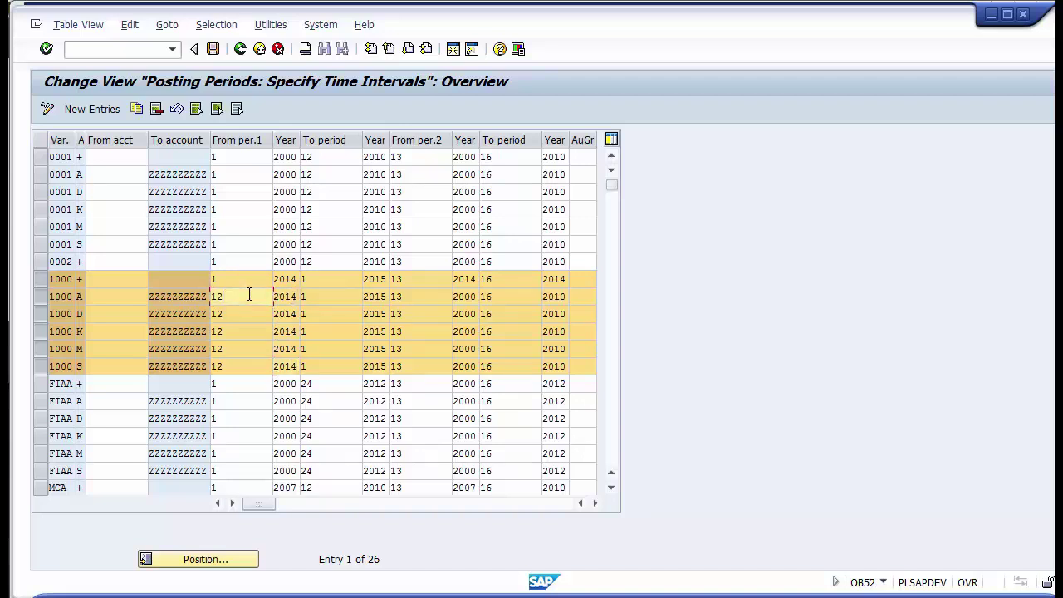
pyautogui.press('BackSpace')
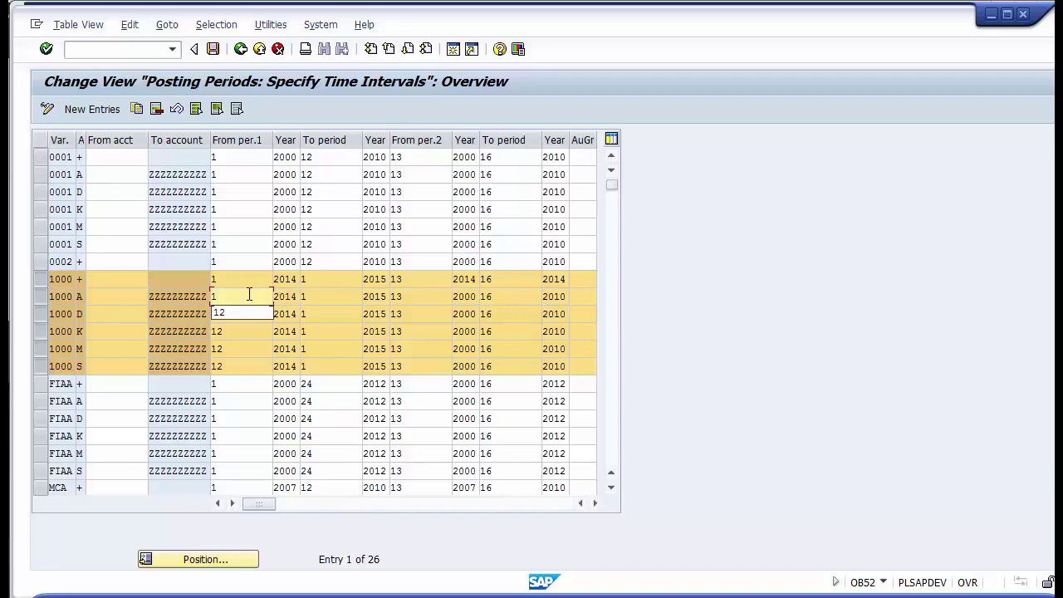
pyautogui.click(237, 314)
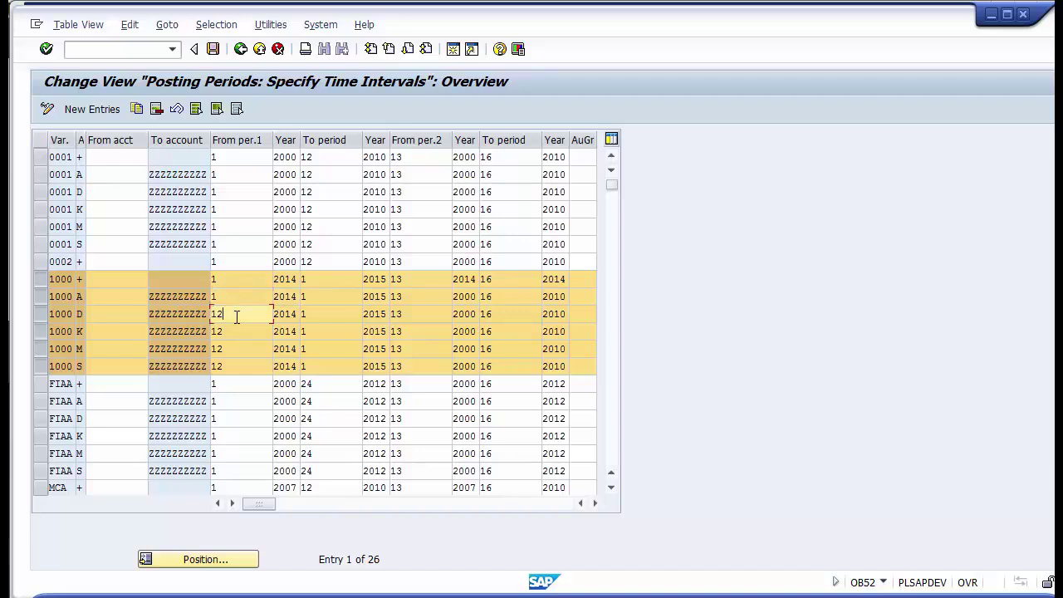
pyautogui.press('BackSpace')
pyautogui.click(240, 332)
pyautogui.press('BackSpace')
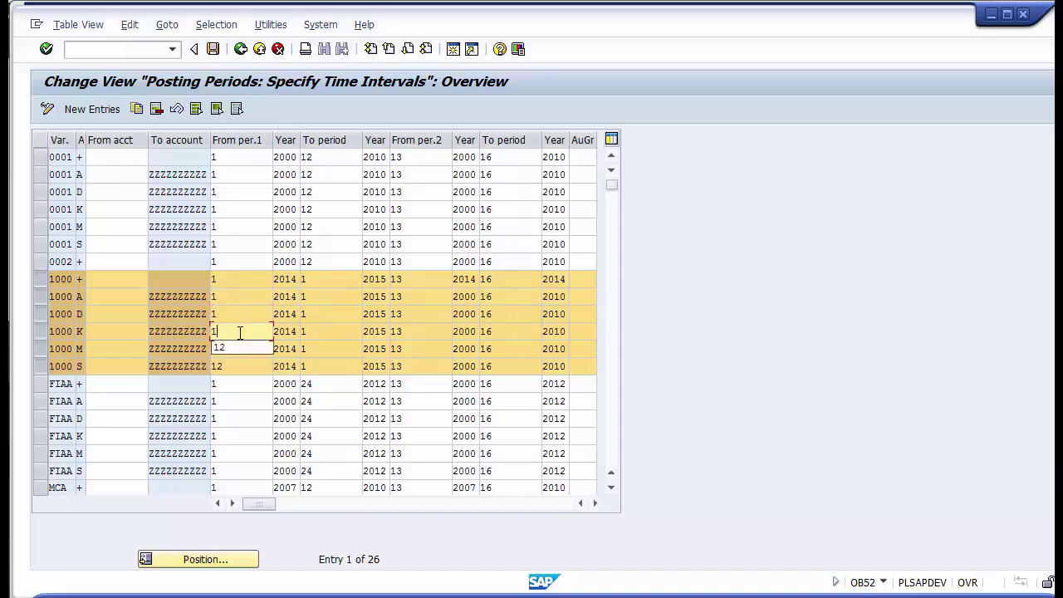
pyautogui.click(239, 348)
pyautogui.press('BackSpace')
pyautogui.press('BackSpace')
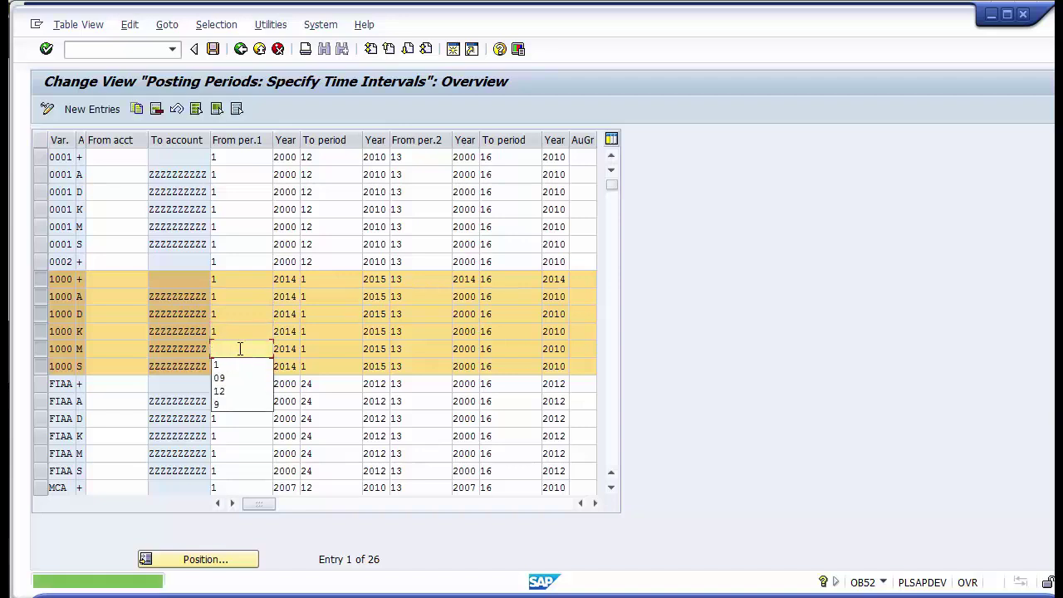
pyautogui.write('1')
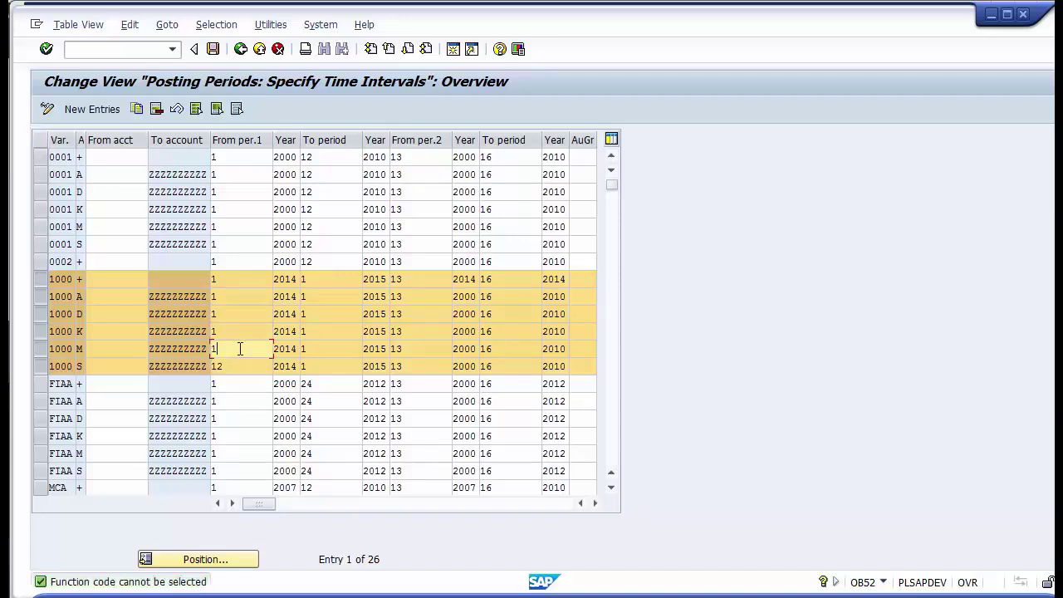
pyautogui.click(240, 363)
pyautogui.press('BackSpace')
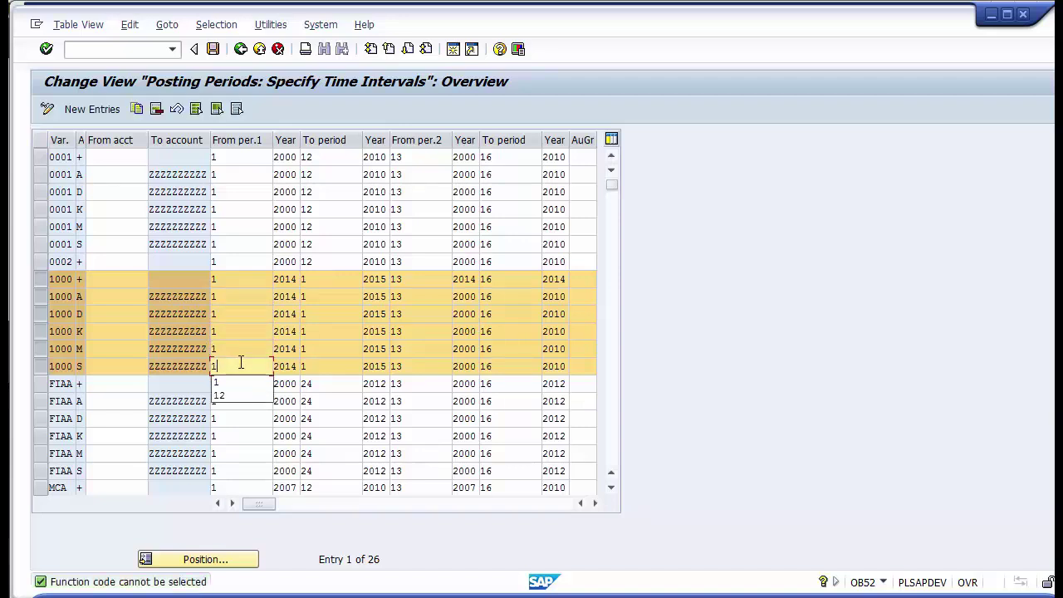
# Set the year of the first interval's To period to 2014 in all six variant 1000 rows.
pyautogui.click(227, 282)
pyautogui.click(292, 281)
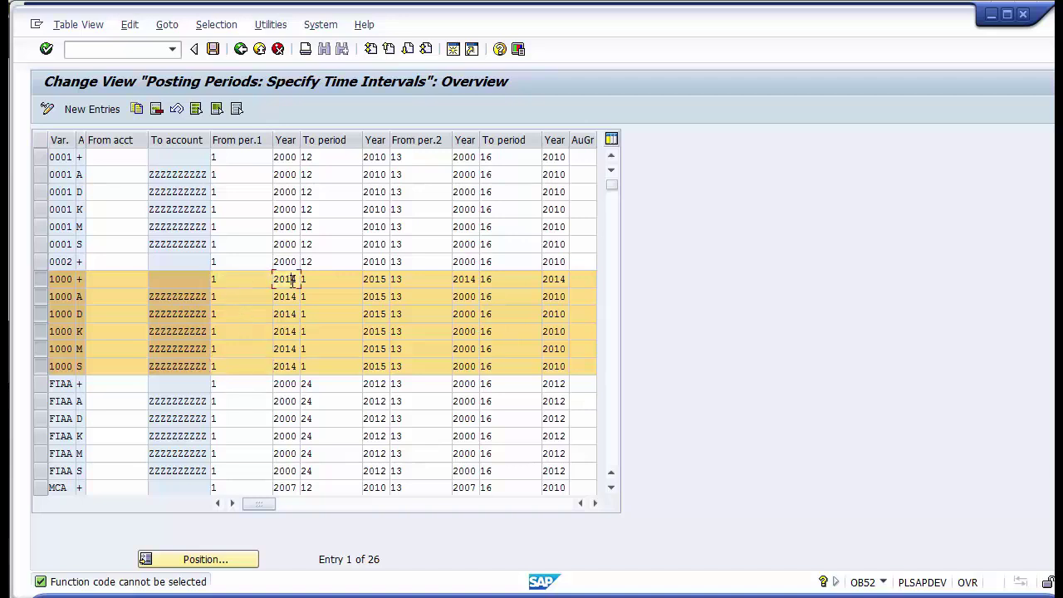
pyautogui.click(337, 280)
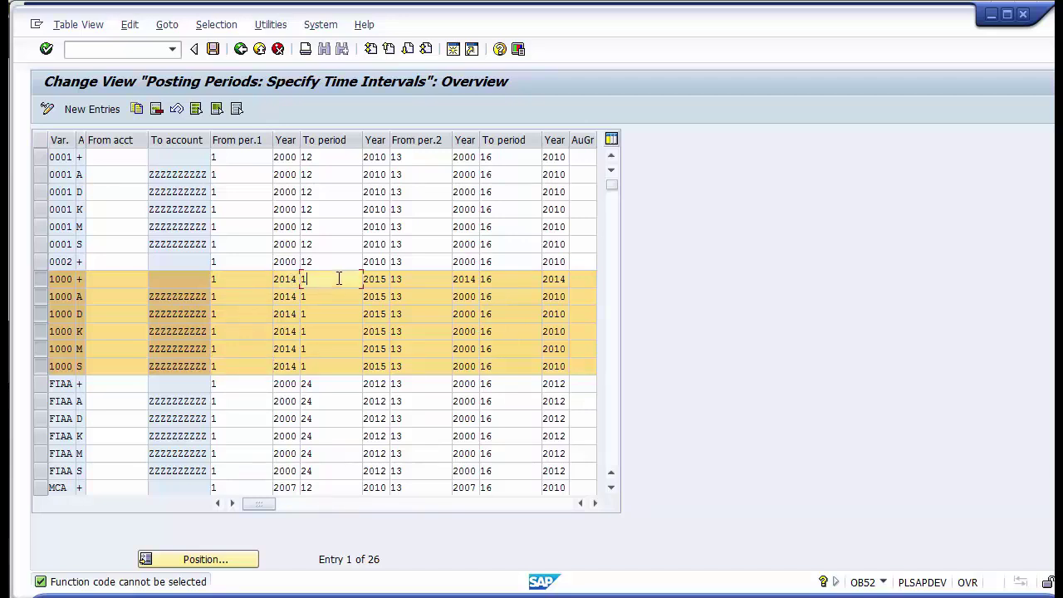
pyautogui.click(387, 280)
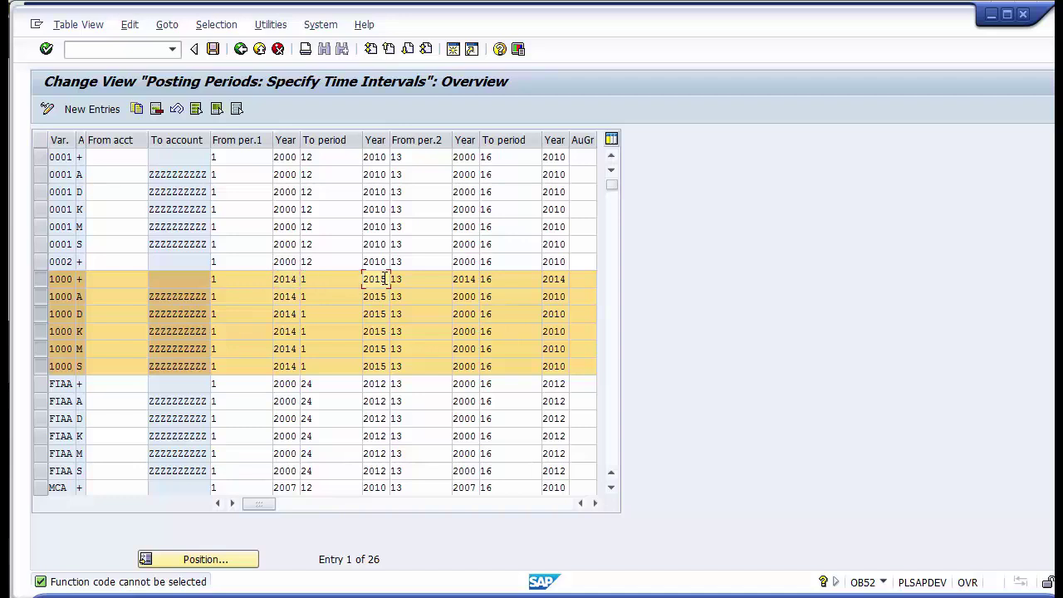
pyautogui.write('4')
pyautogui.press('Down')
pyautogui.write('4')
pyautogui.press('Down')
pyautogui.write('4')
pyautogui.press('Down')
pyautogui.write('4')
pyautogui.press('Down')
pyautogui.write('4')
pyautogui.press('Down')
pyautogui.write('4')
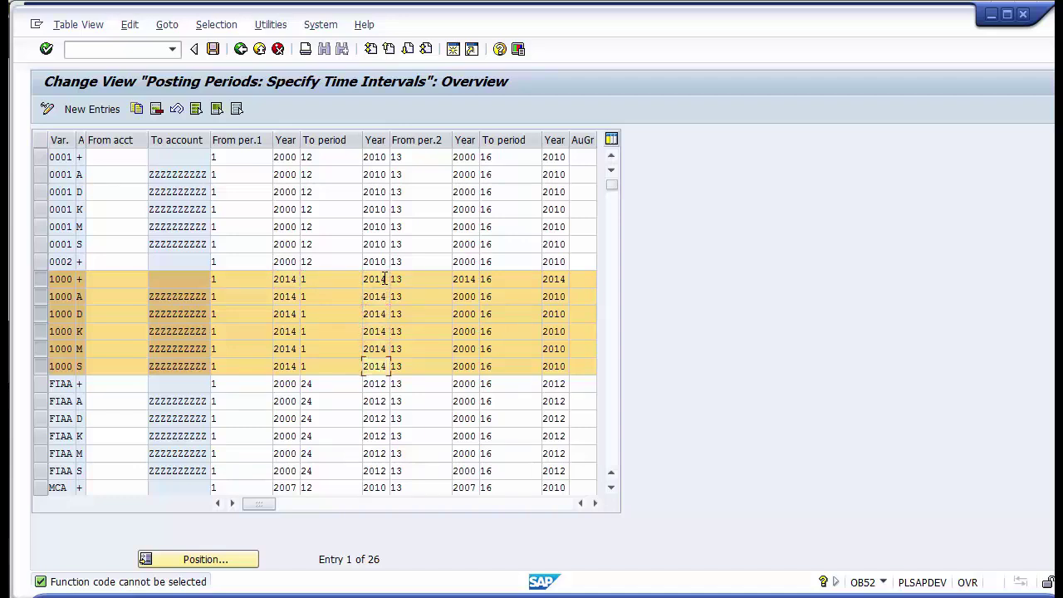
pyautogui.click(249, 279)
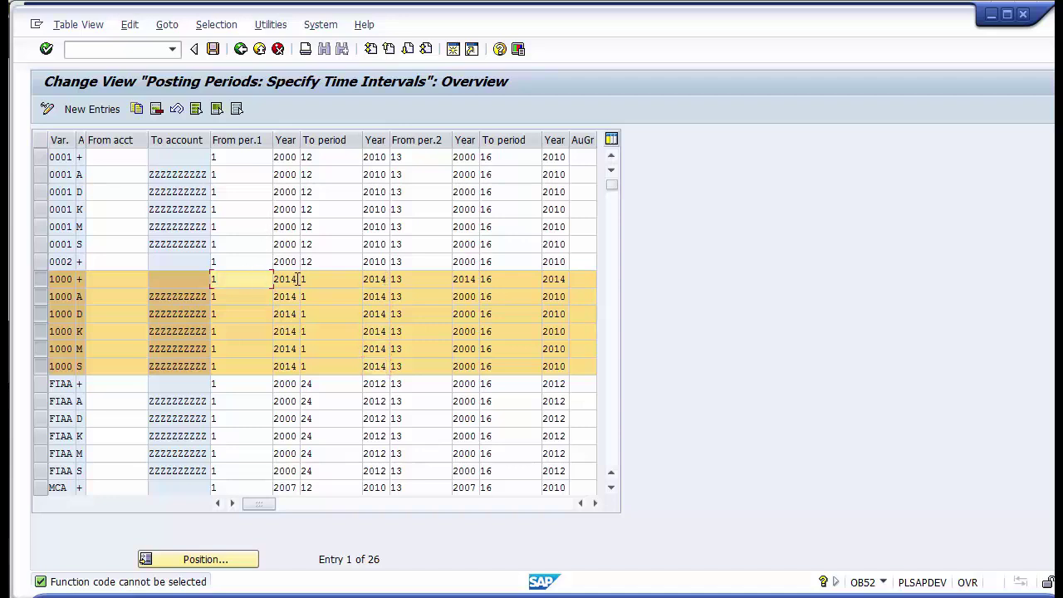
pyautogui.click(317, 279)
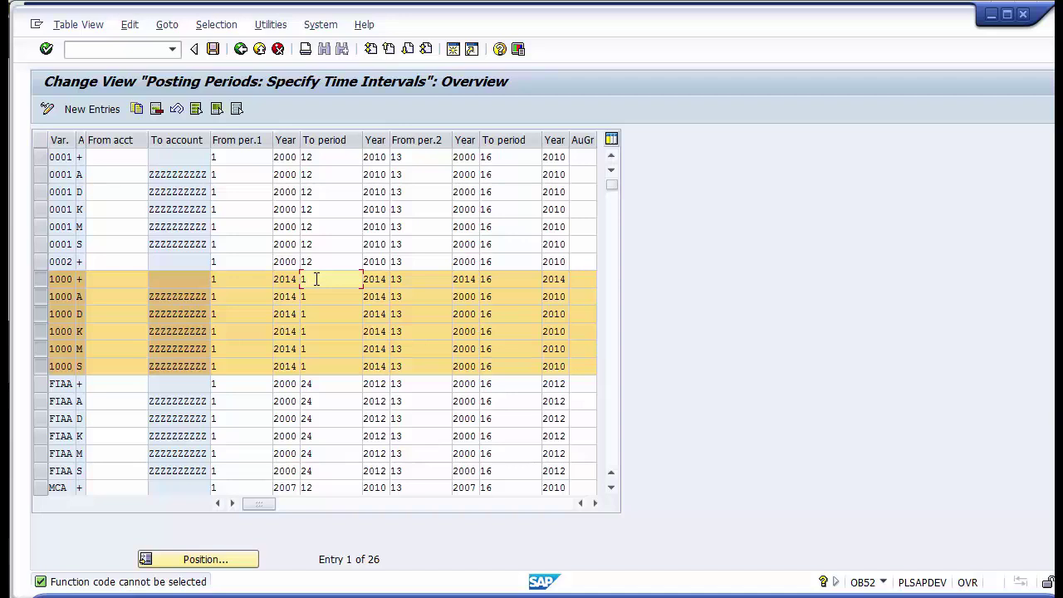
pyautogui.click(239, 284)
pyautogui.click(293, 280)
pyautogui.click(237, 280)
pyautogui.click(330, 284)
pyautogui.click(231, 280)
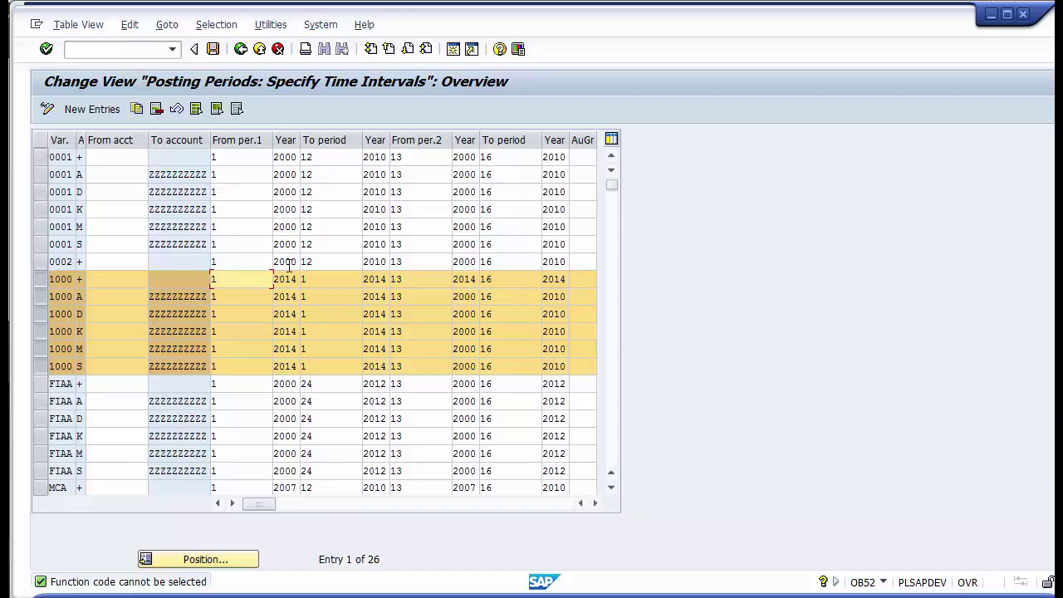
# Set the first interval's To period to 2 for all six account-type rows of variant 1000.
pyautogui.click(341, 280)
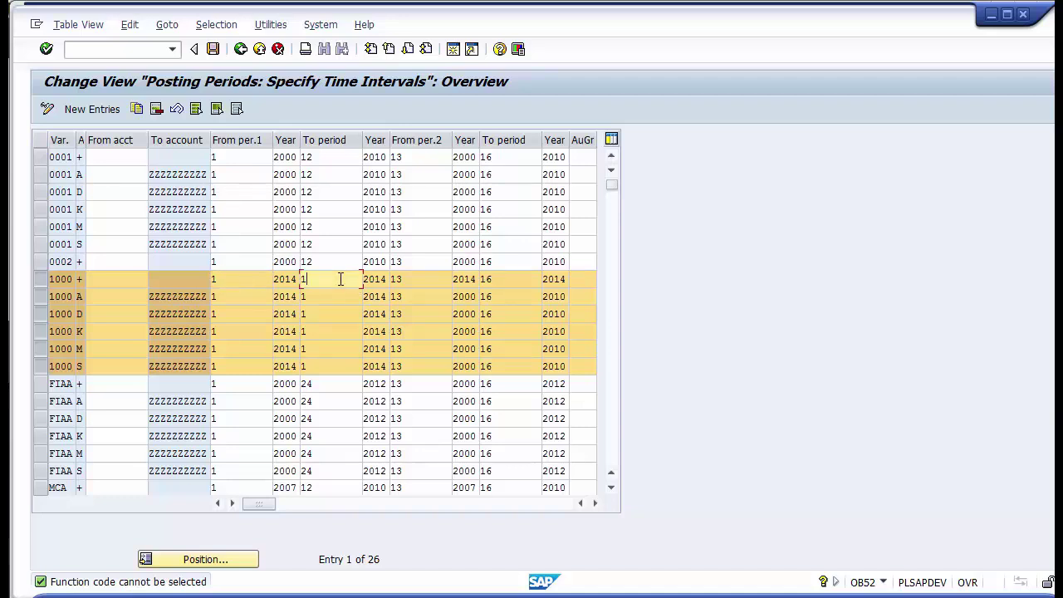
pyautogui.press('BackSpace')
pyautogui.write('2')
pyautogui.press('Down')
pyautogui.write('2')
pyautogui.press('Down')
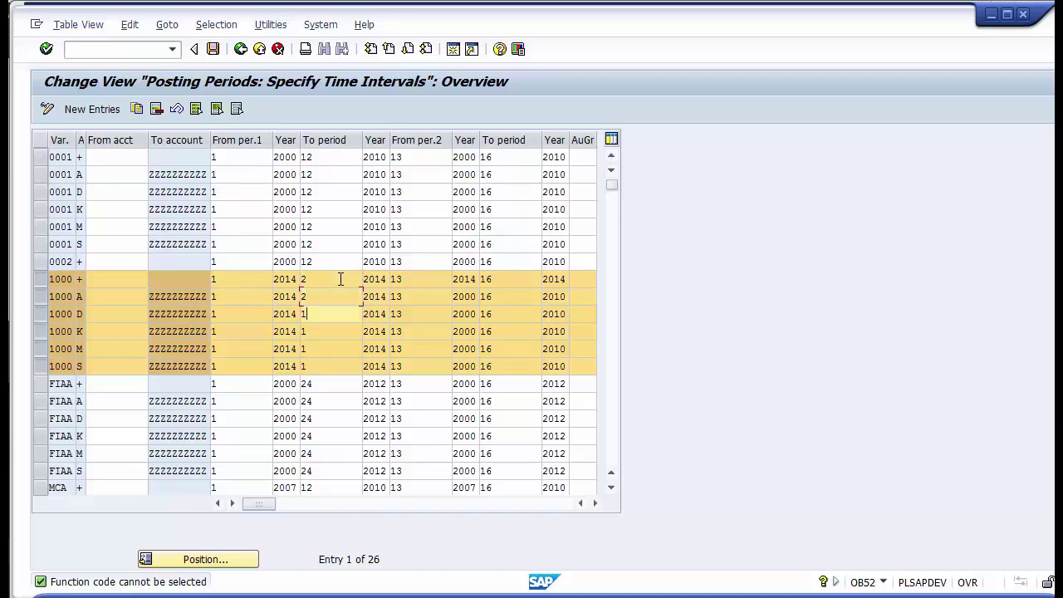
pyautogui.write('2')
pyautogui.press('Down')
pyautogui.write('2')
pyautogui.press('Down')
pyautogui.write('2')
pyautogui.press('Down')
pyautogui.write('2')
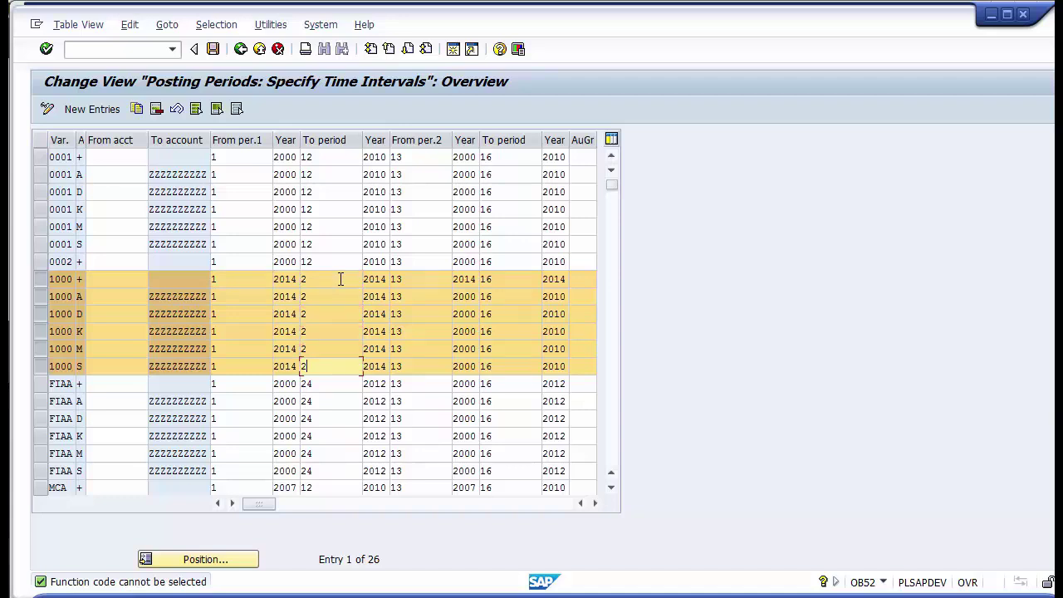
pyautogui.click(250, 279)
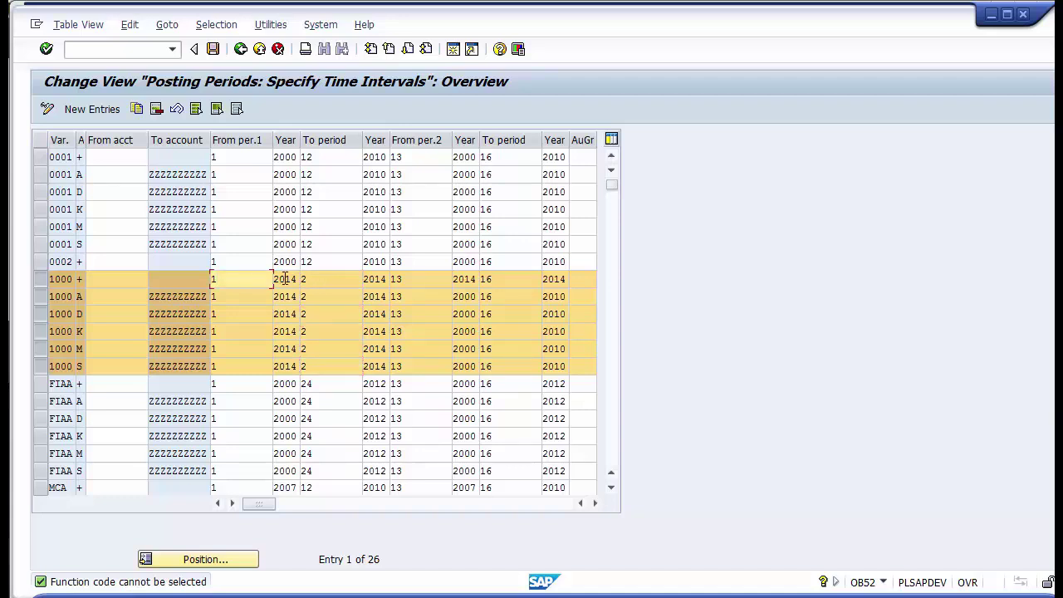
pyautogui.click(286, 279)
pyautogui.click(320, 279)
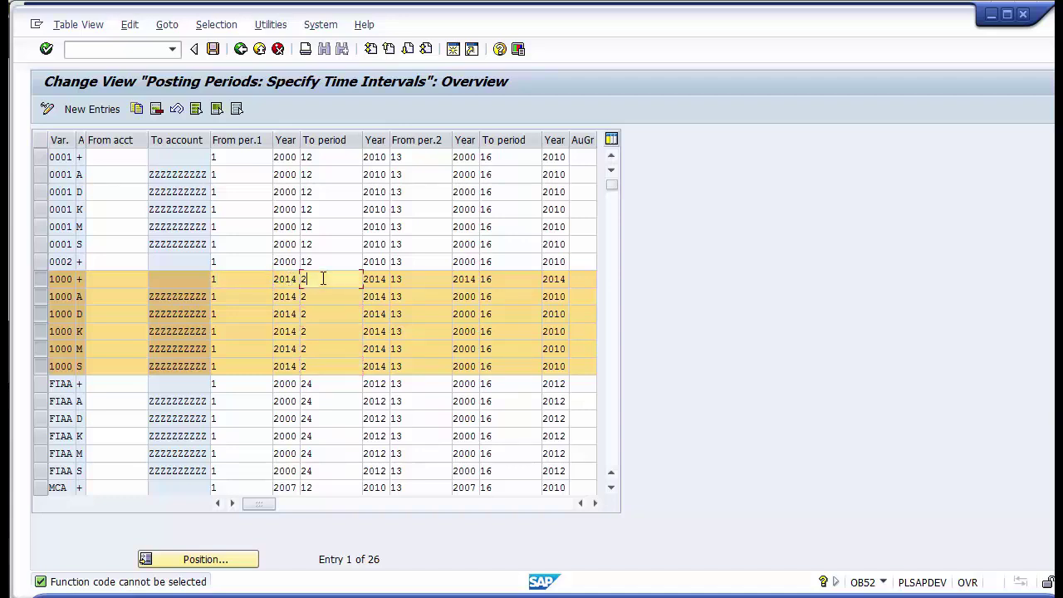
pyautogui.click(376, 279)
pyautogui.click(233, 280)
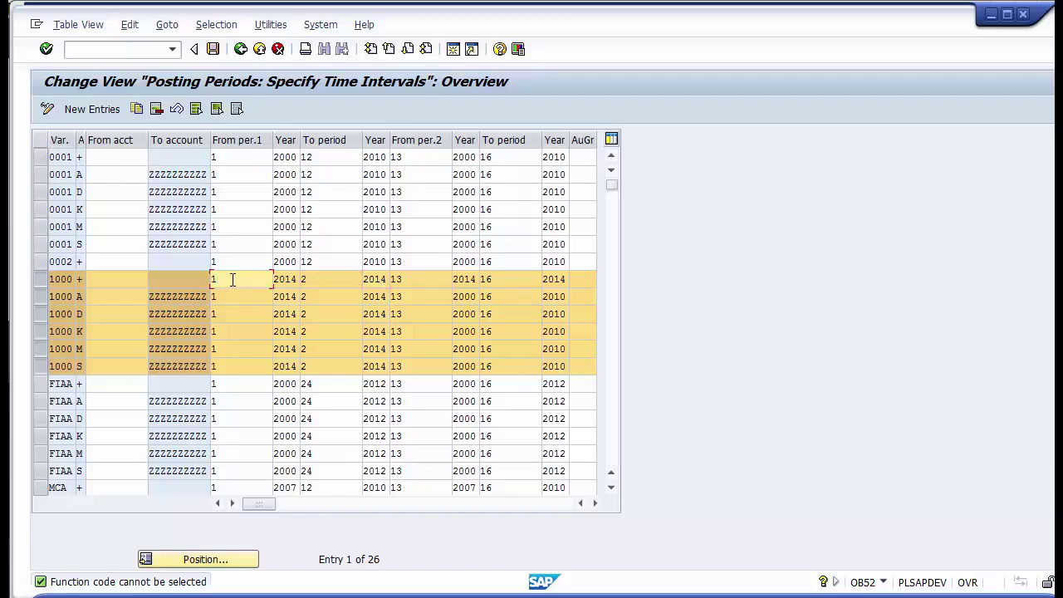
pyautogui.click(315, 277)
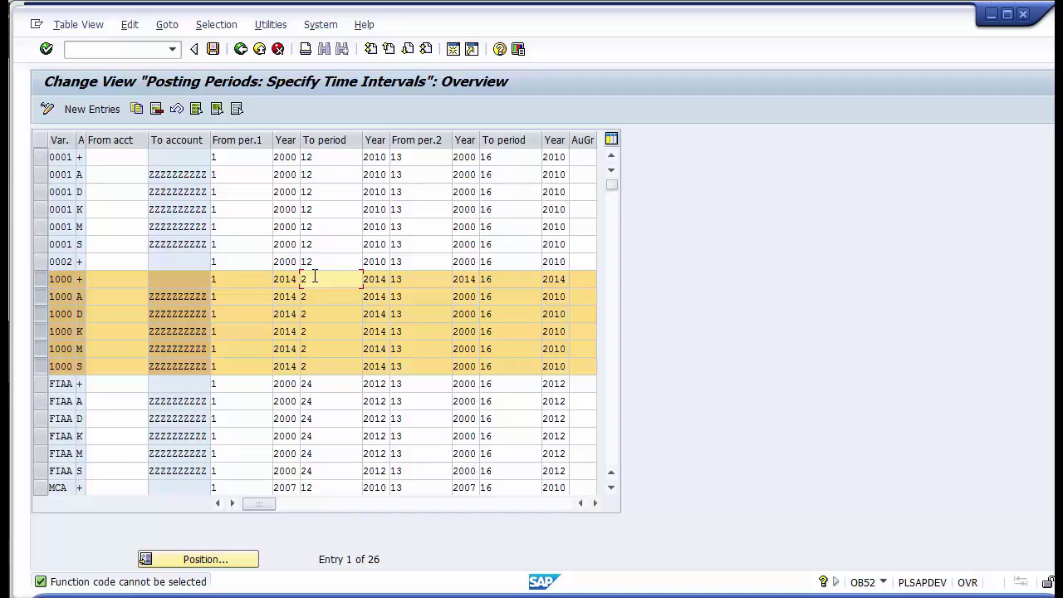
# Save the posting period changes under the proposed customizing request.
pyautogui.click(212, 50)
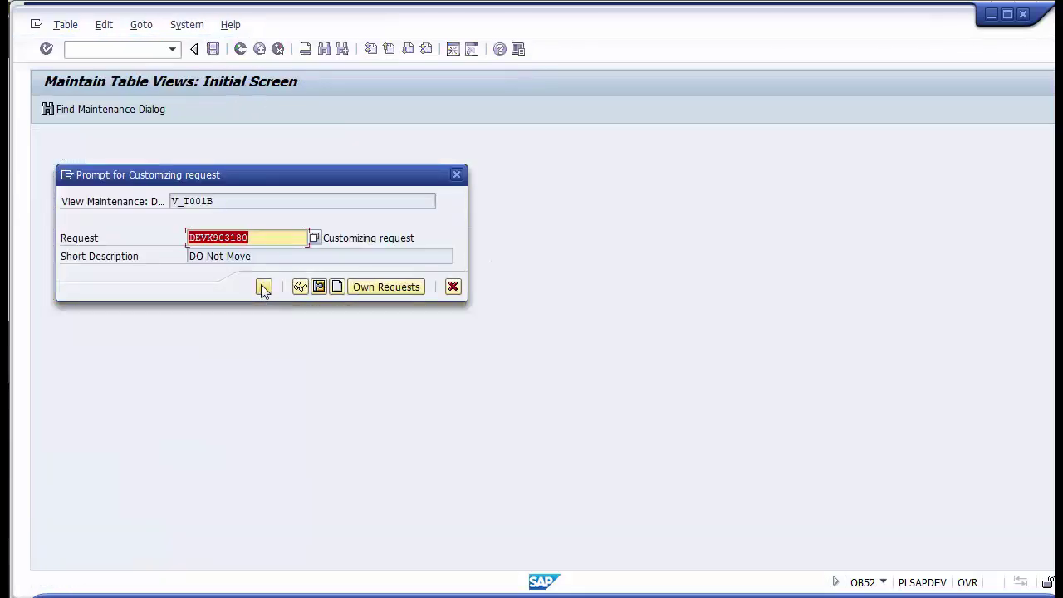
pyautogui.click(264, 287)
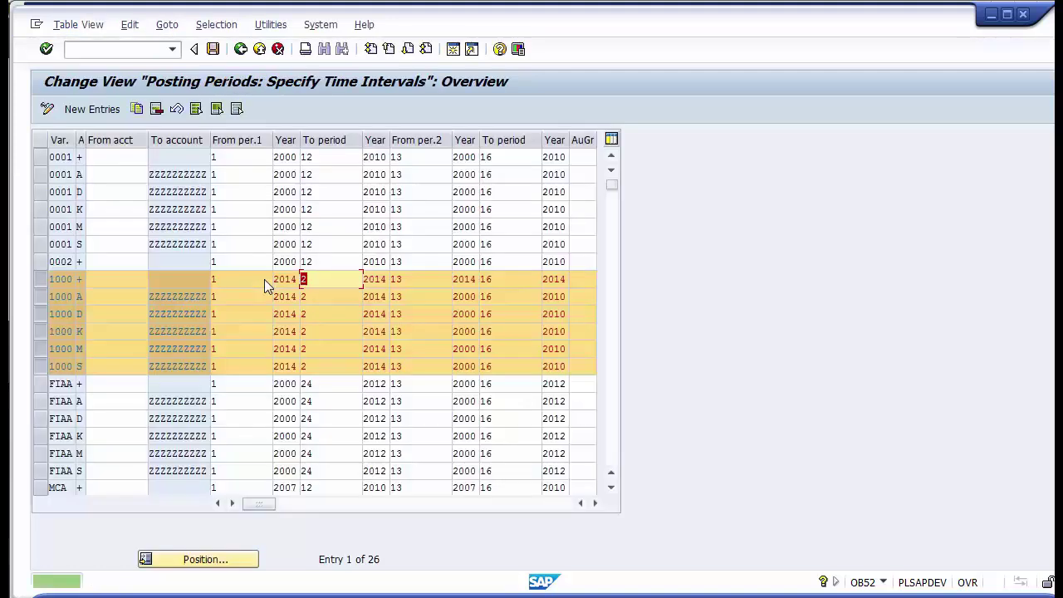
pyautogui.click(241, 281)
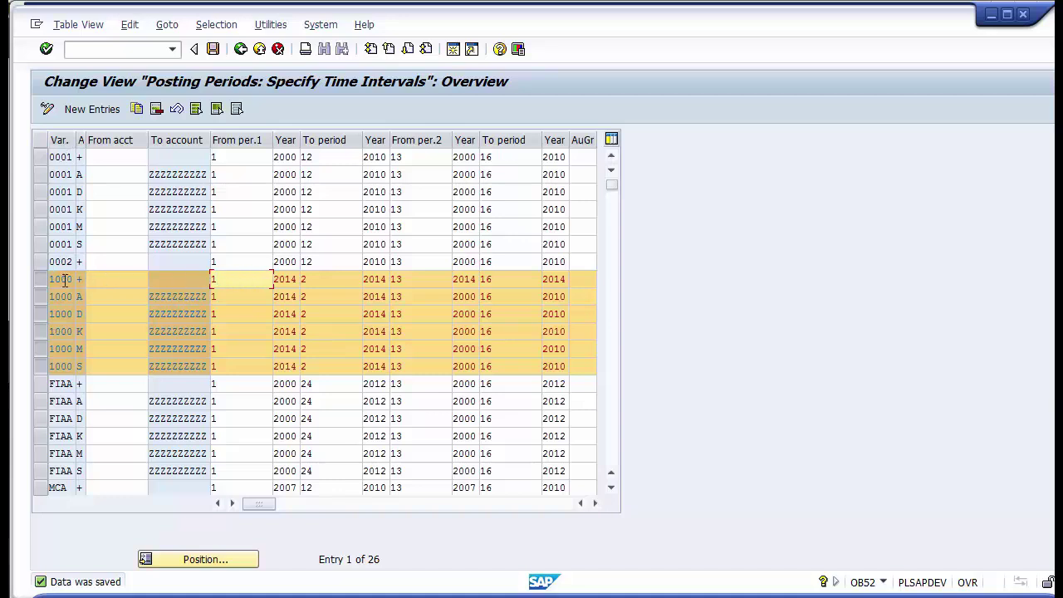
pyautogui.click(231, 291)
pyautogui.click(317, 289)
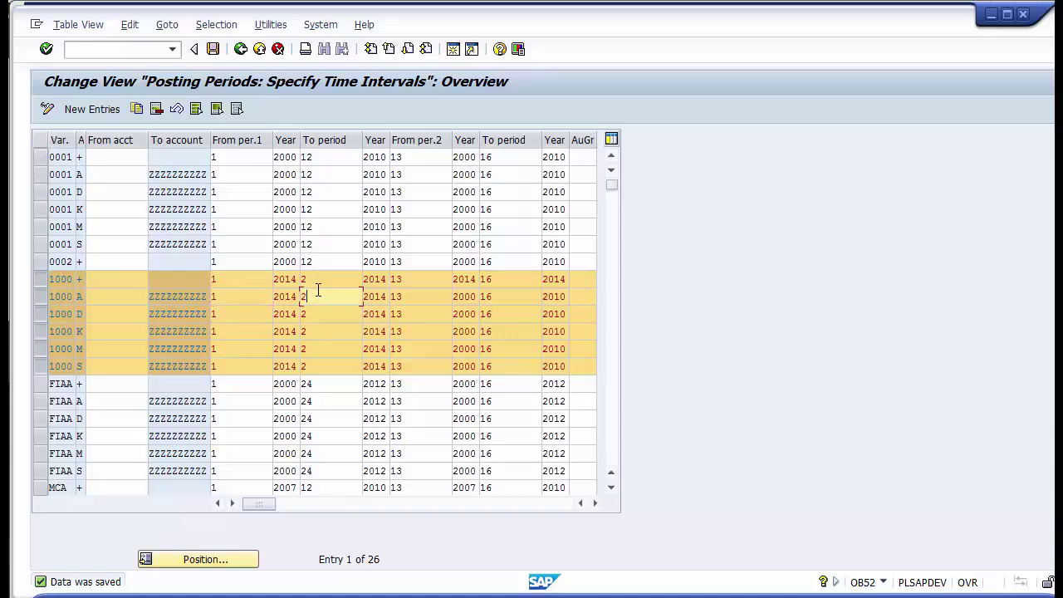
pyautogui.click(256, 301)
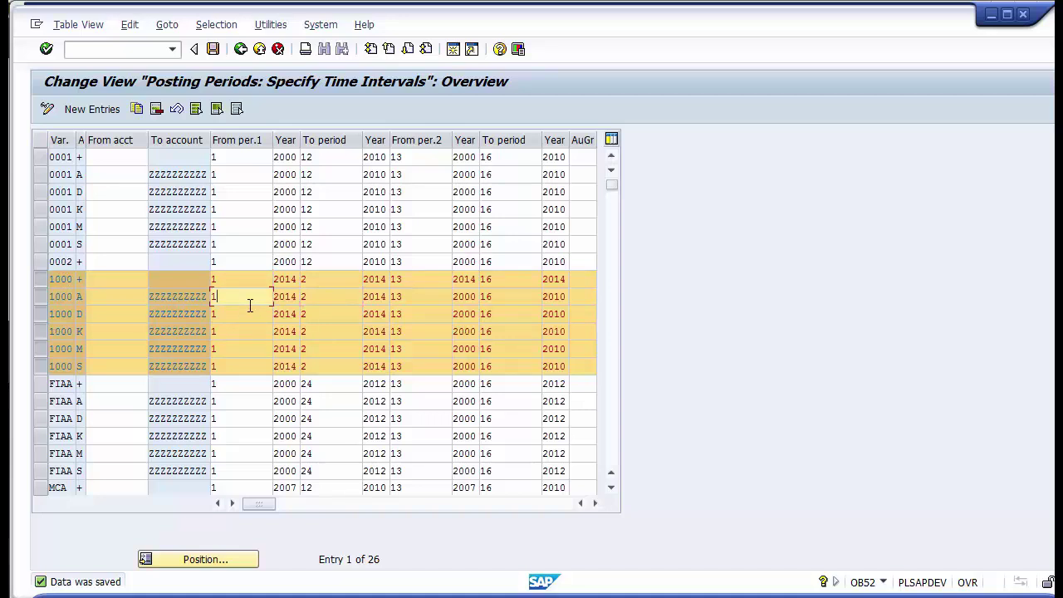
pyautogui.click(336, 296)
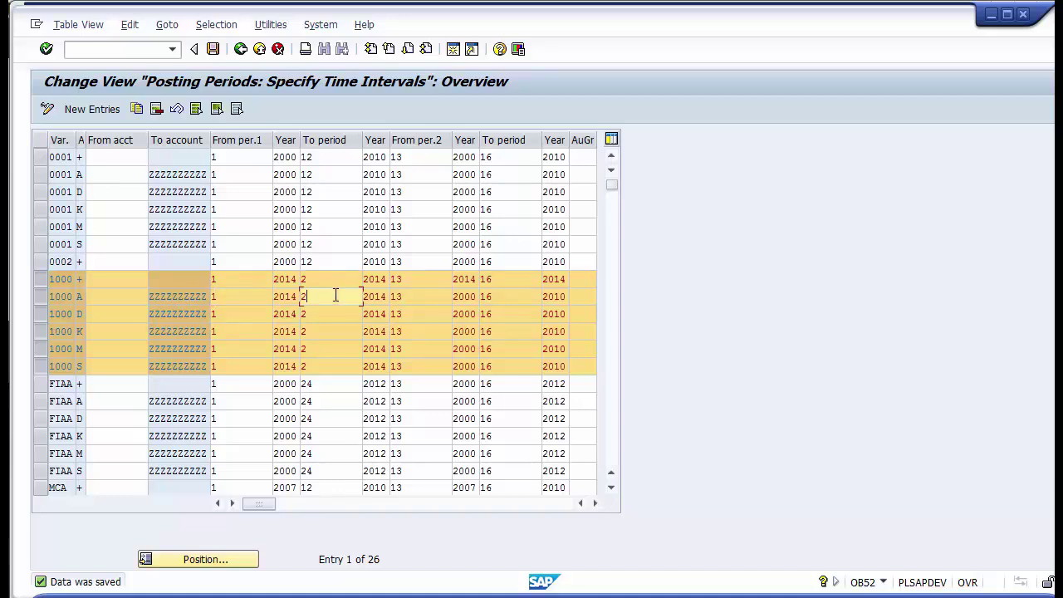
pyautogui.click(261, 296)
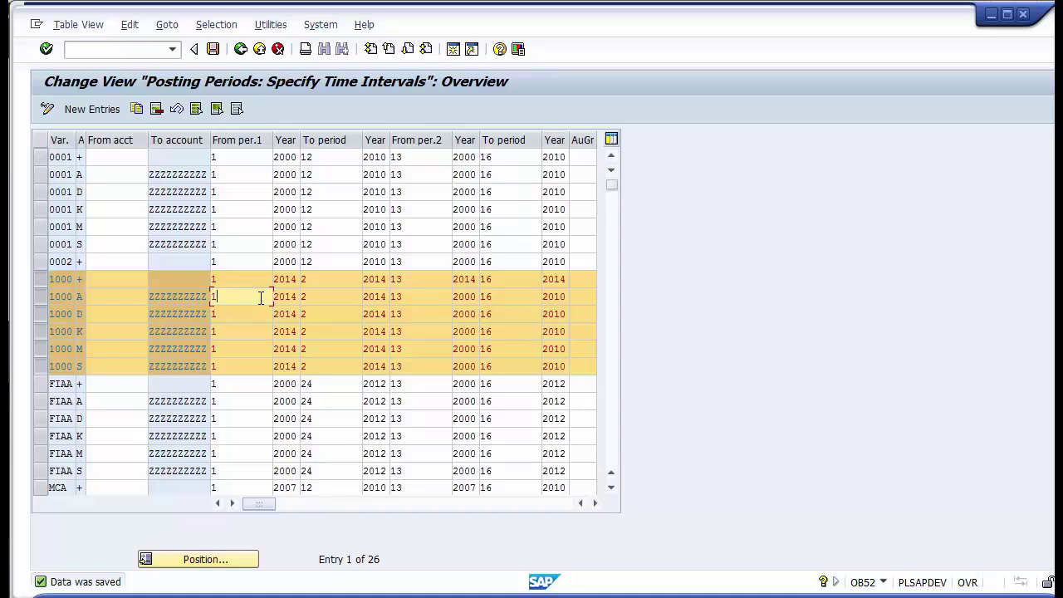
# Set From per.1 to 2 in the variant 1000 row for account type +.
pyautogui.press('Up')
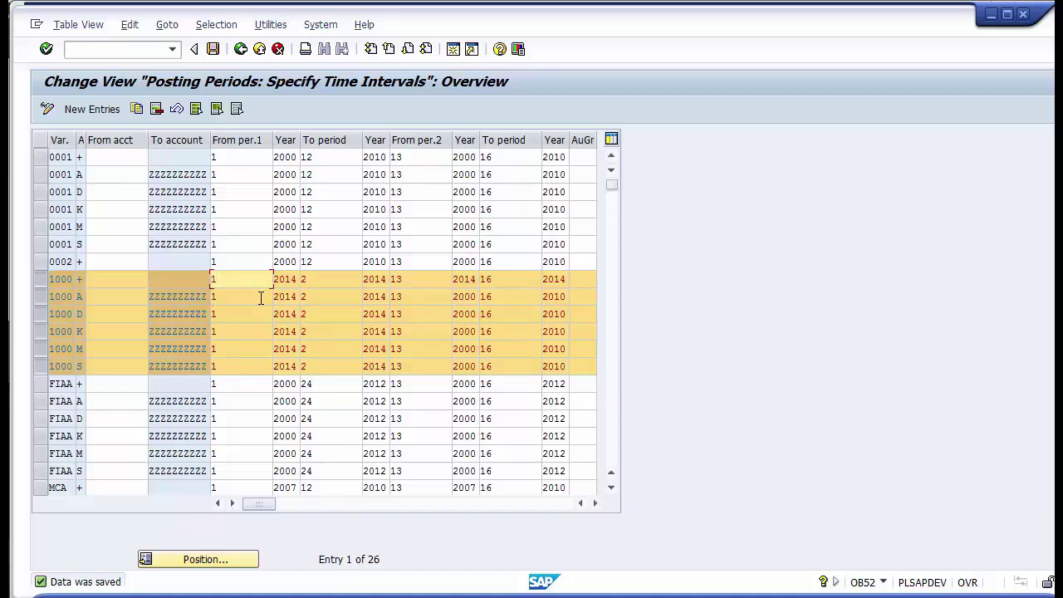
pyautogui.write('2')
pyautogui.click(304, 280)
pyautogui.click(263, 282)
pyautogui.click(338, 283)
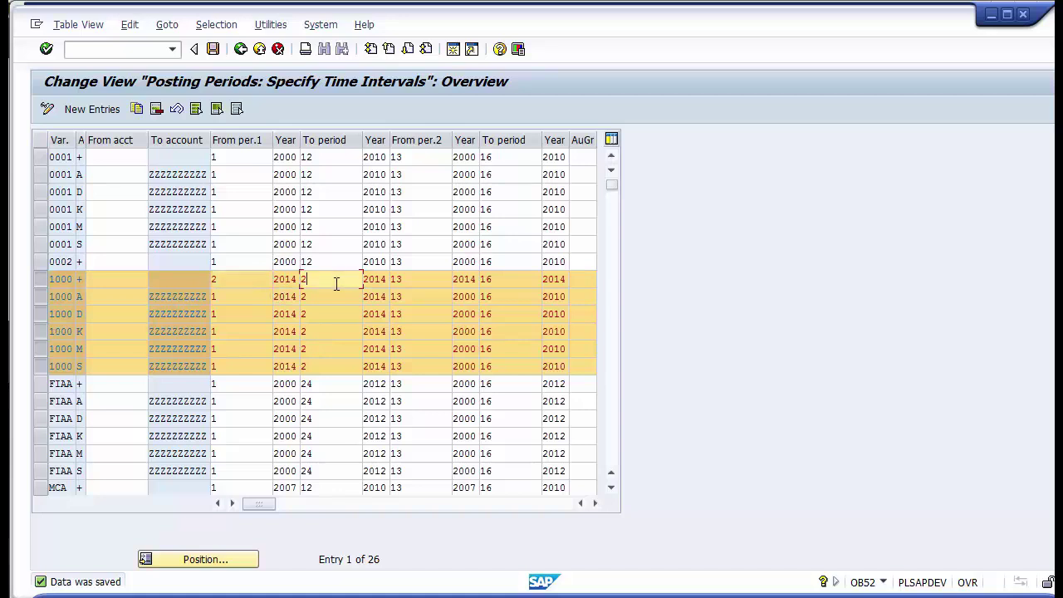
# Set From per.1 to 1 in the variant 1000 row for account type +, save the change, and return to SAP Easy Access.
pyautogui.click(261, 281)
pyautogui.click(344, 281)
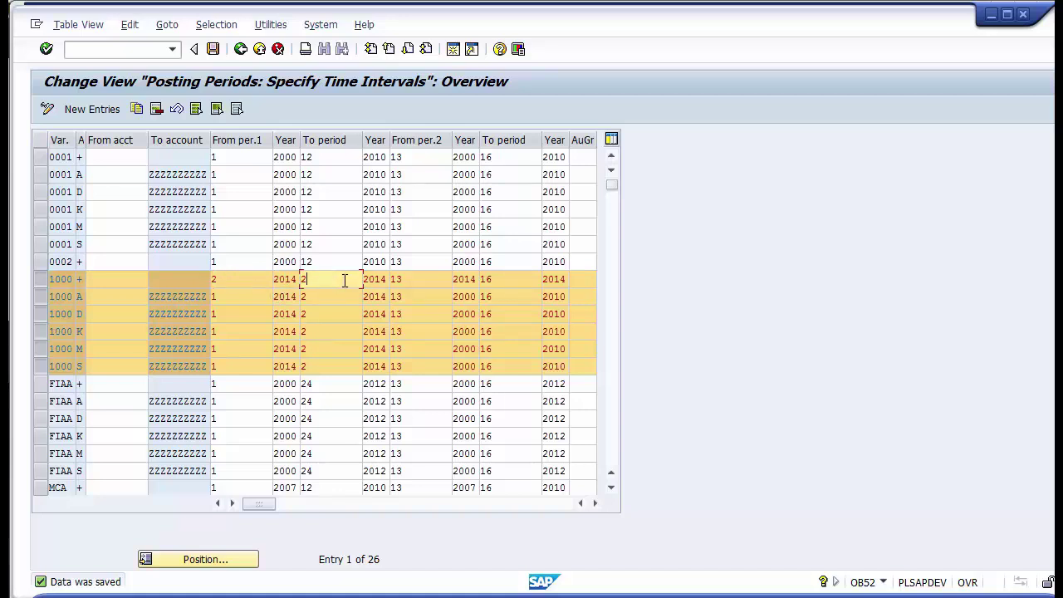
pyautogui.click(255, 281)
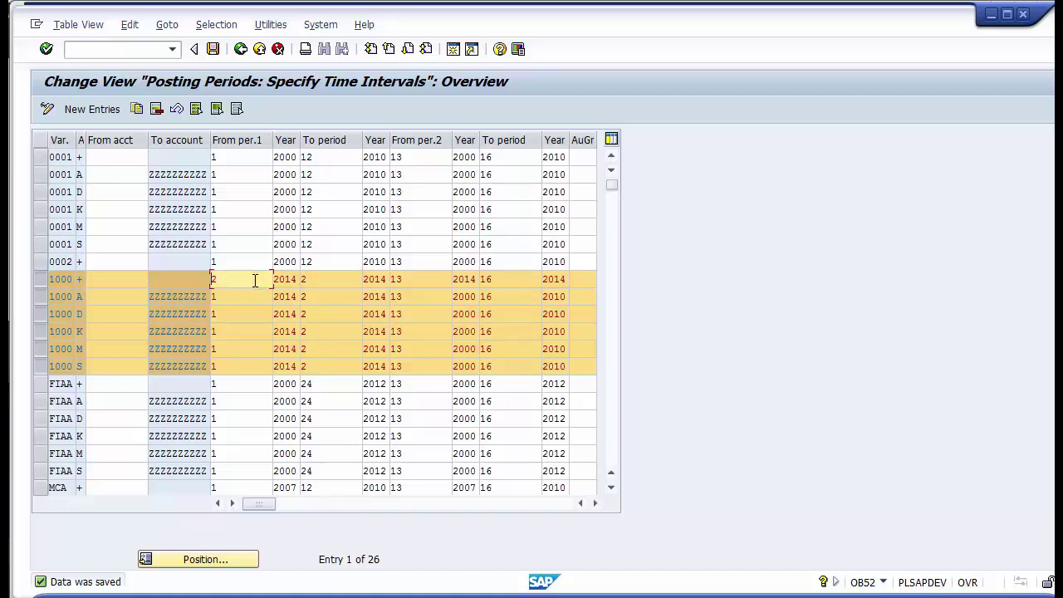
pyautogui.write('1')
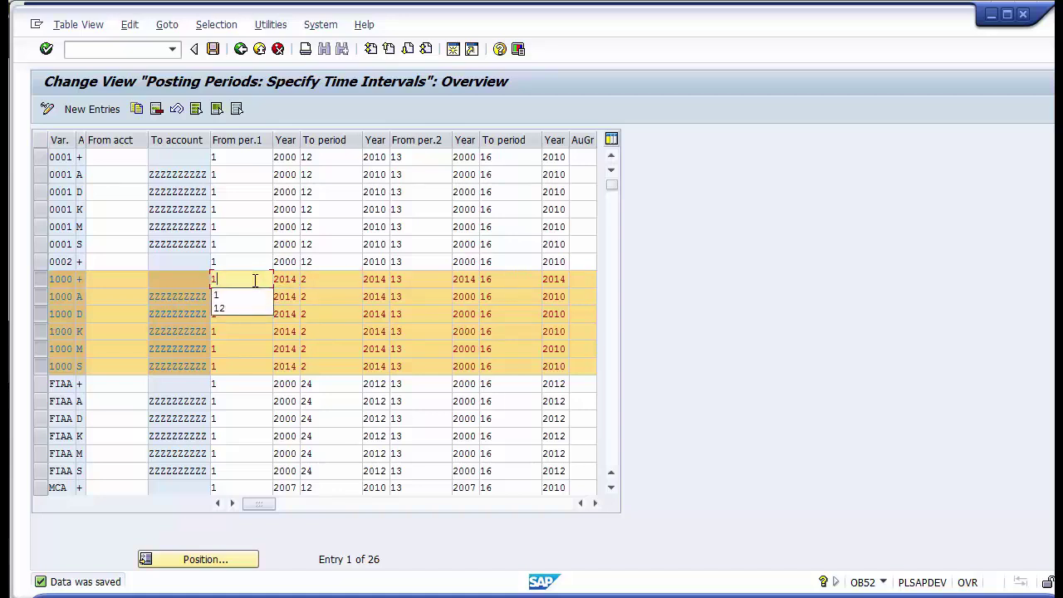
pyautogui.click(213, 50)
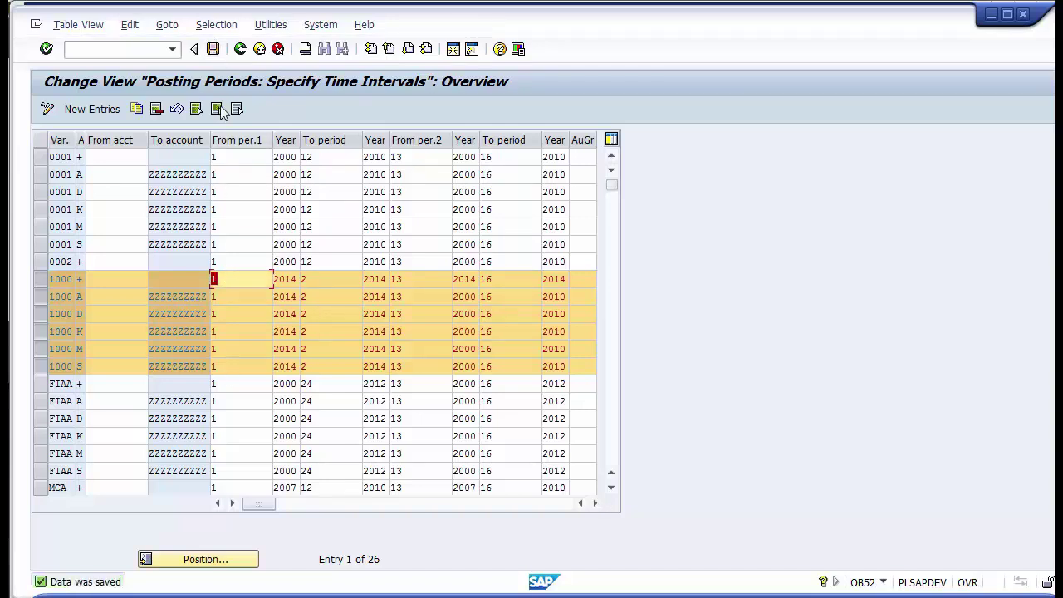
pyautogui.click(265, 102)
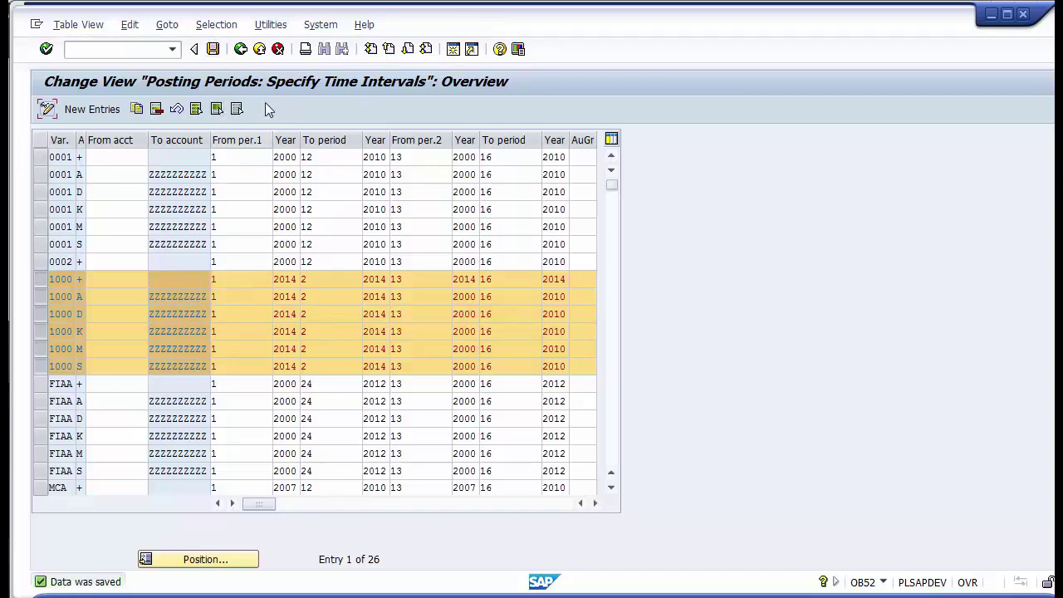
pyautogui.click(259, 49)
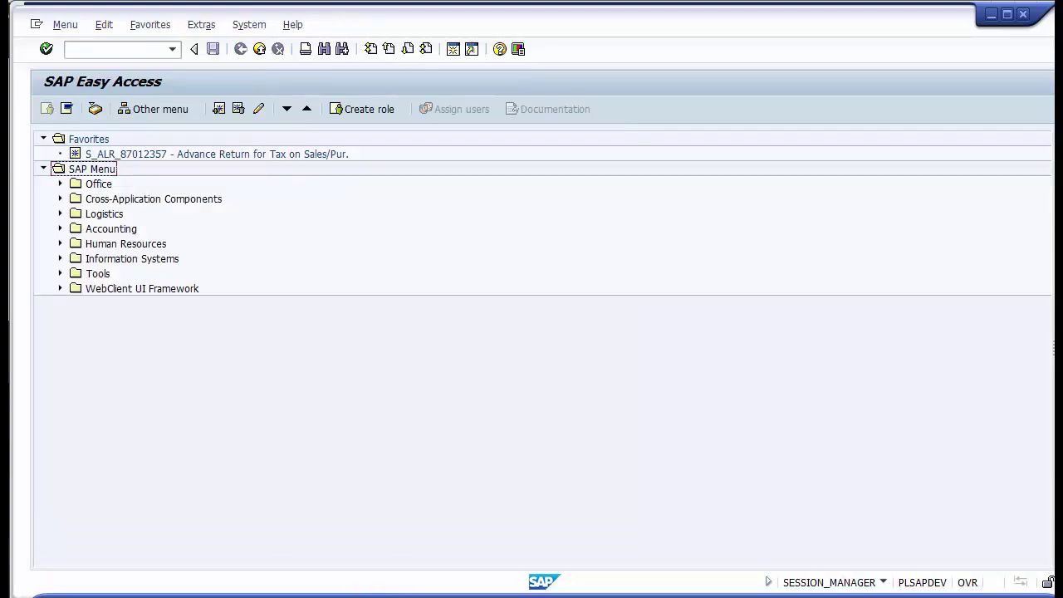
# Switch to the PowerPoint presentation and copy transaction code S_ALR_87012289 from the Day End Closing slide.
pyautogui.click(376, 595)
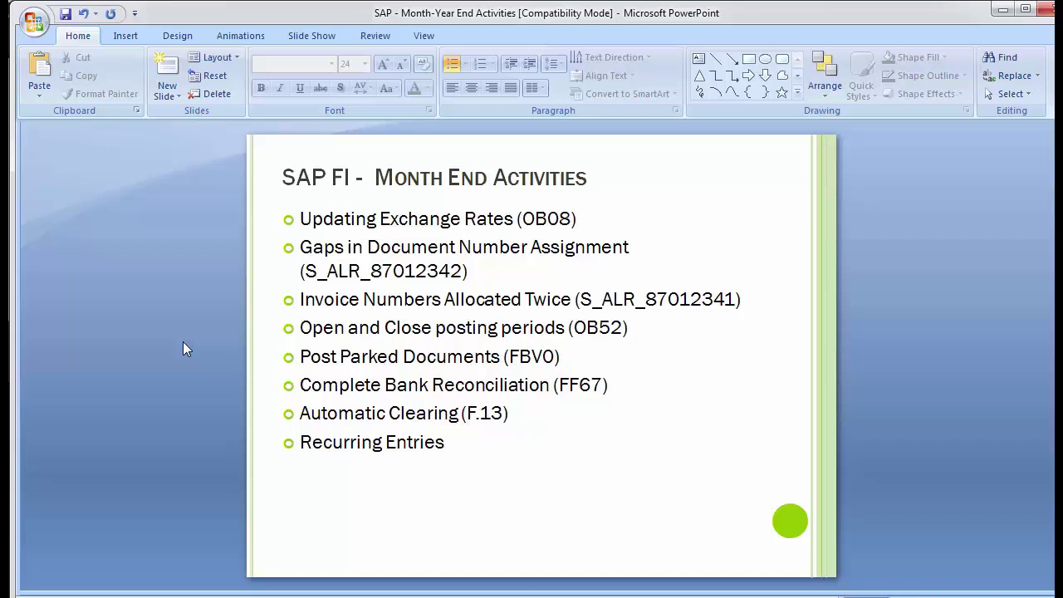
pyautogui.click(301, 356)
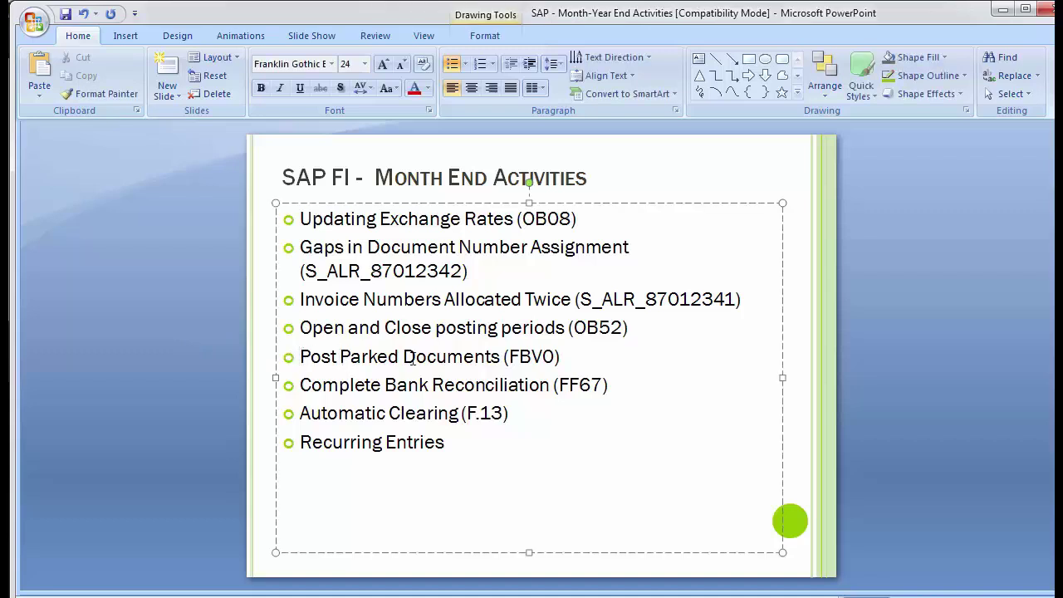
pyautogui.click(164, 331)
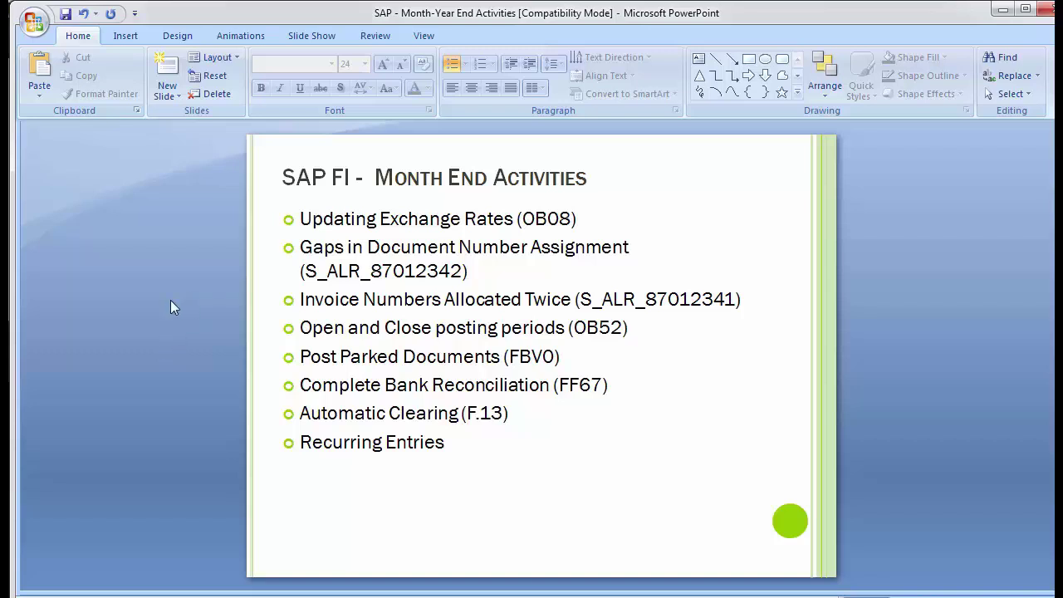
pyautogui.scroll(-2, 170, 300)
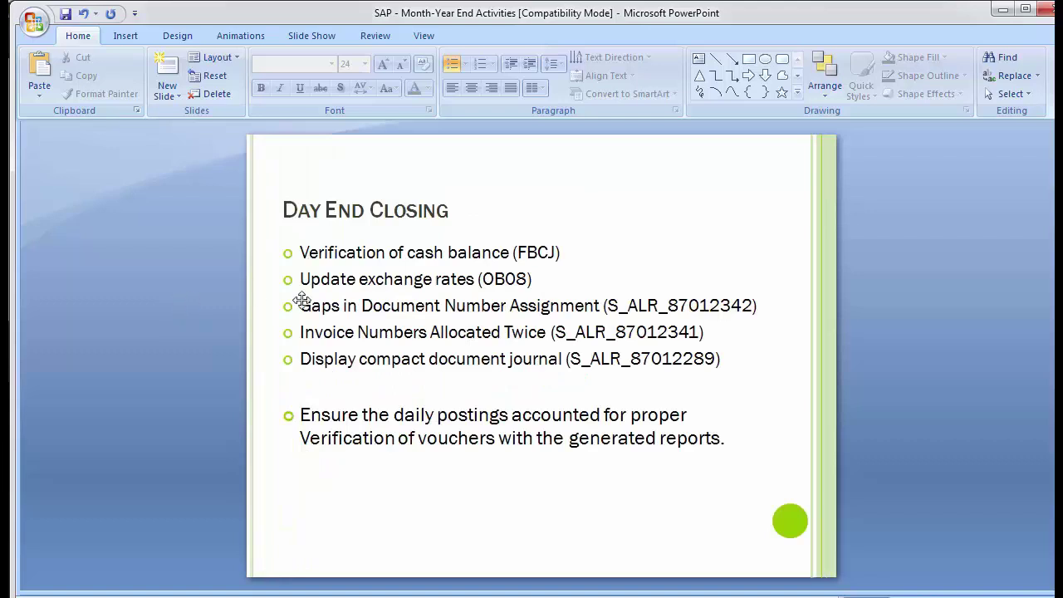
pyautogui.click(571, 359)
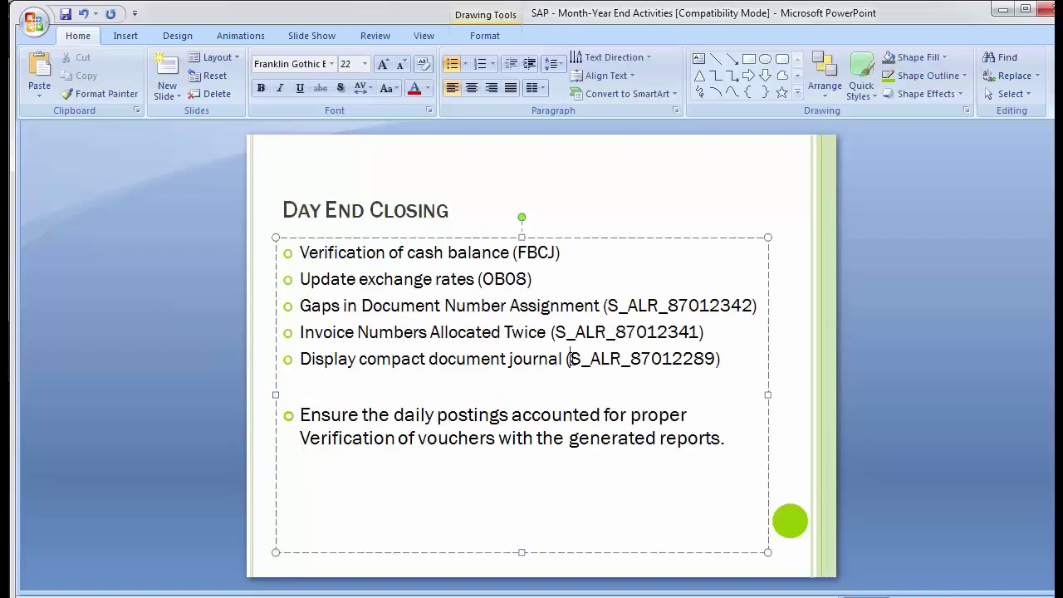
pyautogui.moveTo(571, 359); pyautogui.dragTo(712, 350)
pyautogui.hotkey('ctrl', 'c')
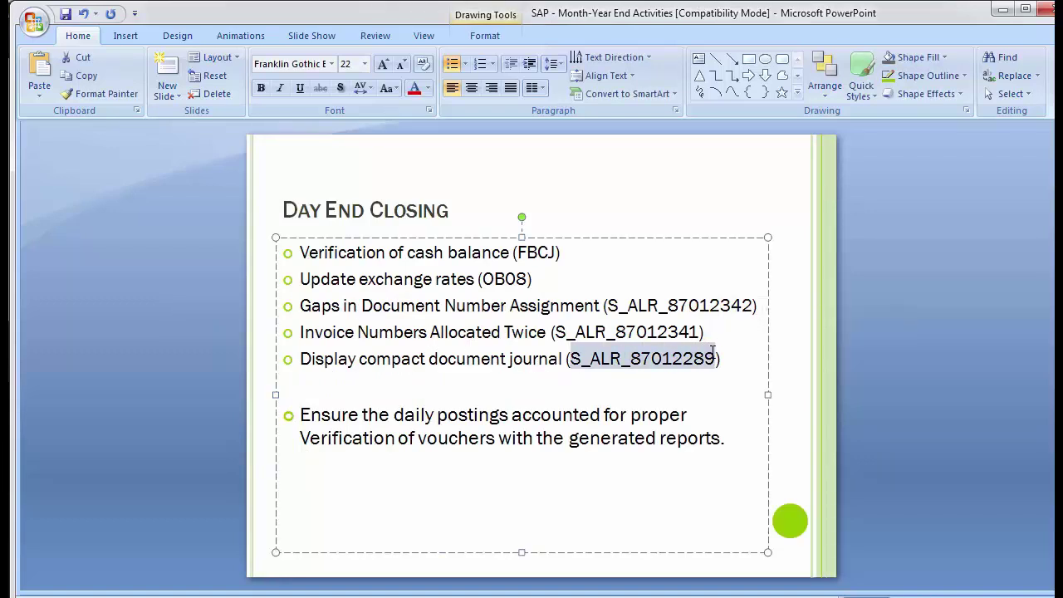
# Switch back to SAP and open the Compact Document Journal with the copied transaction code S_ALR_87012289.
pyautogui.click(39, 366)
pyautogui.press('pageup')
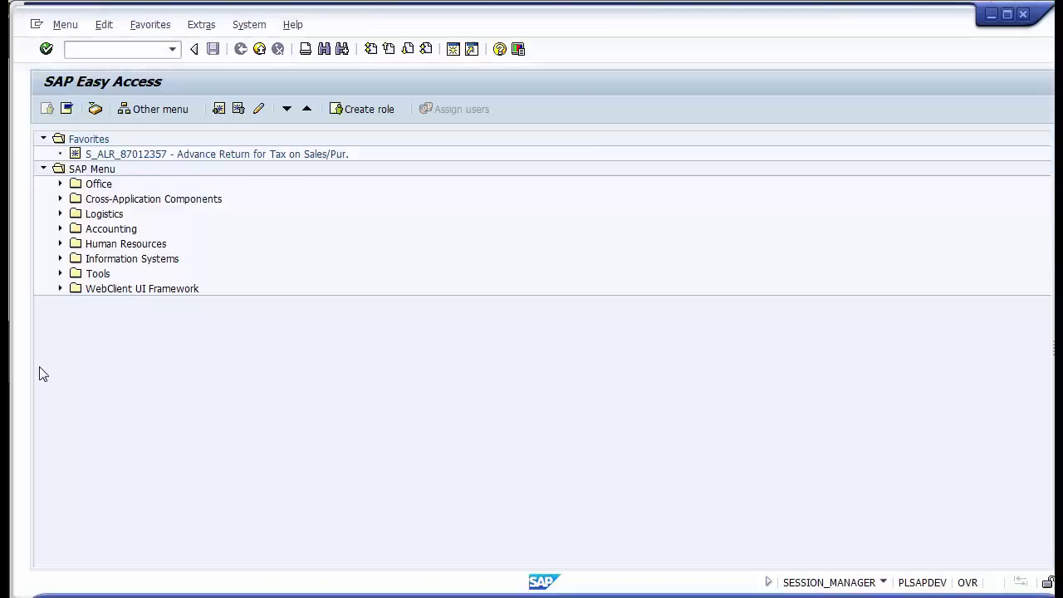
pyautogui.hotkey('ctrl', 'v')
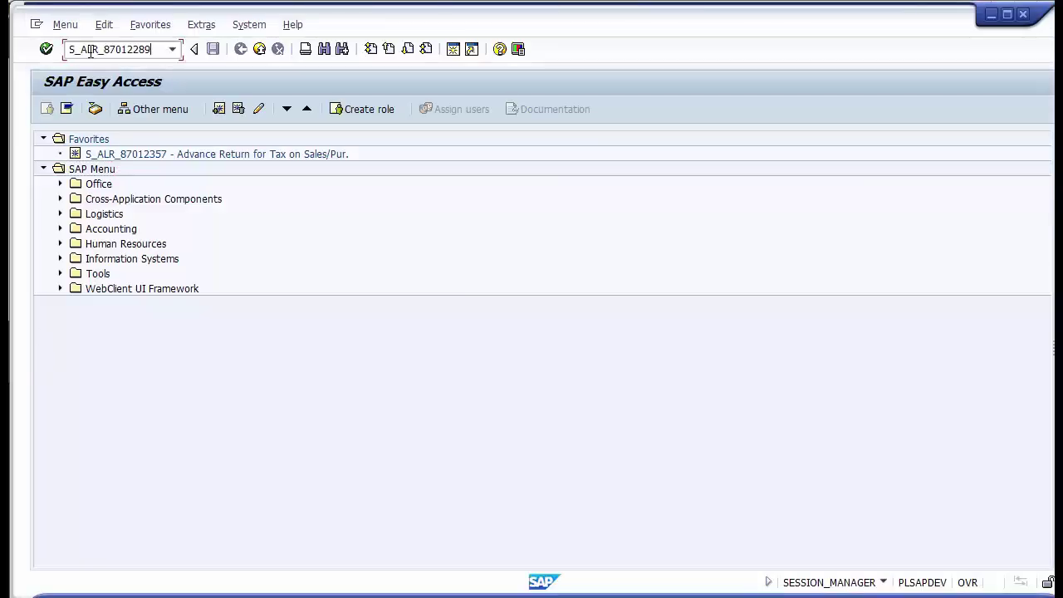
pyautogui.press('Return')
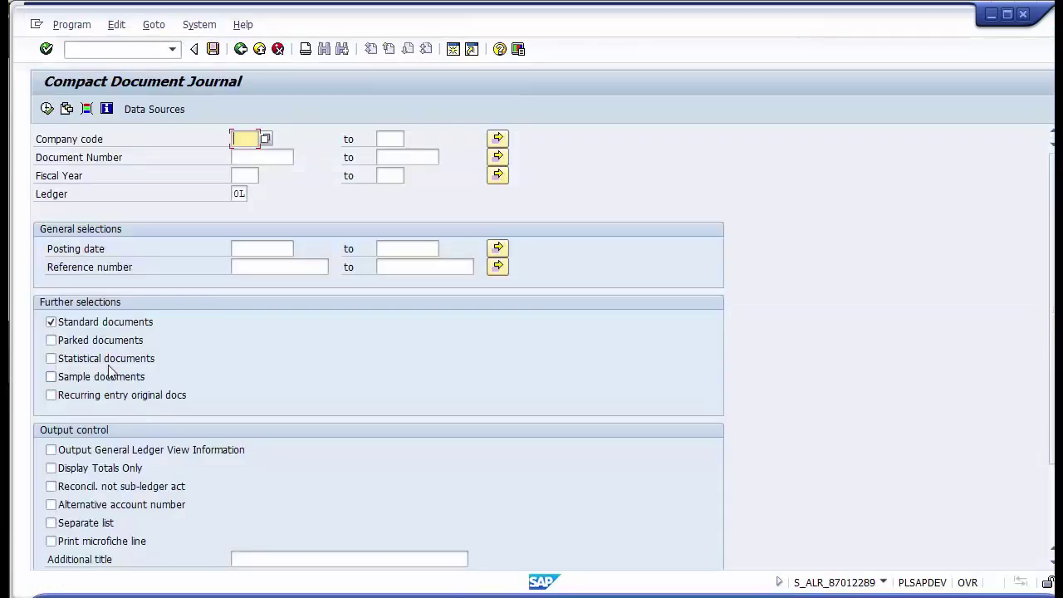
# Exclude standard documents from the journal selection and enter company code 1000 and fiscal year 2014.
pyautogui.click(73, 324)
pyautogui.click(239, 140)
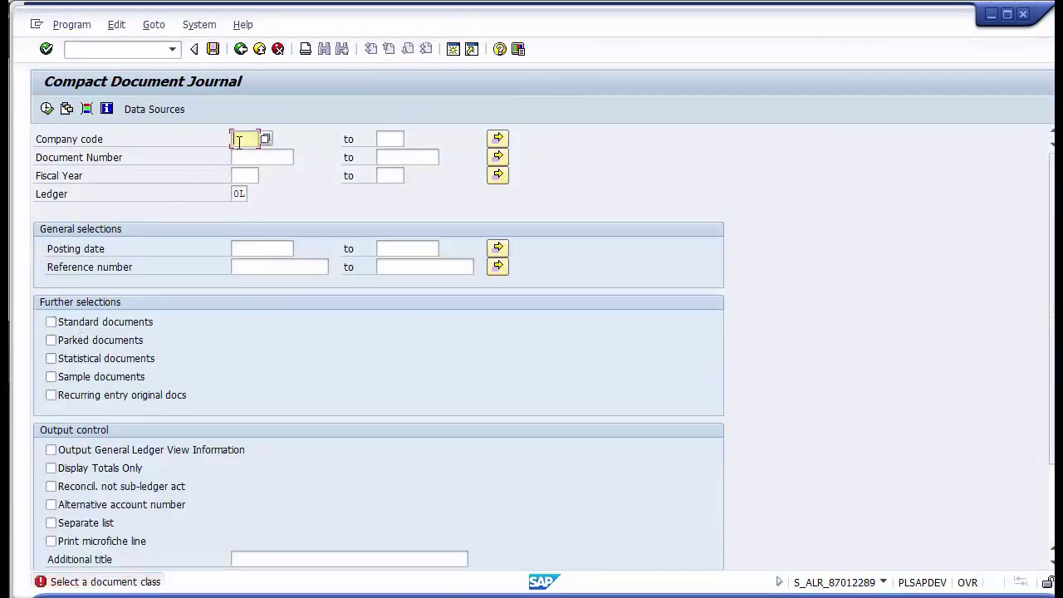
pyautogui.write('1000')
pyautogui.press('Tab')
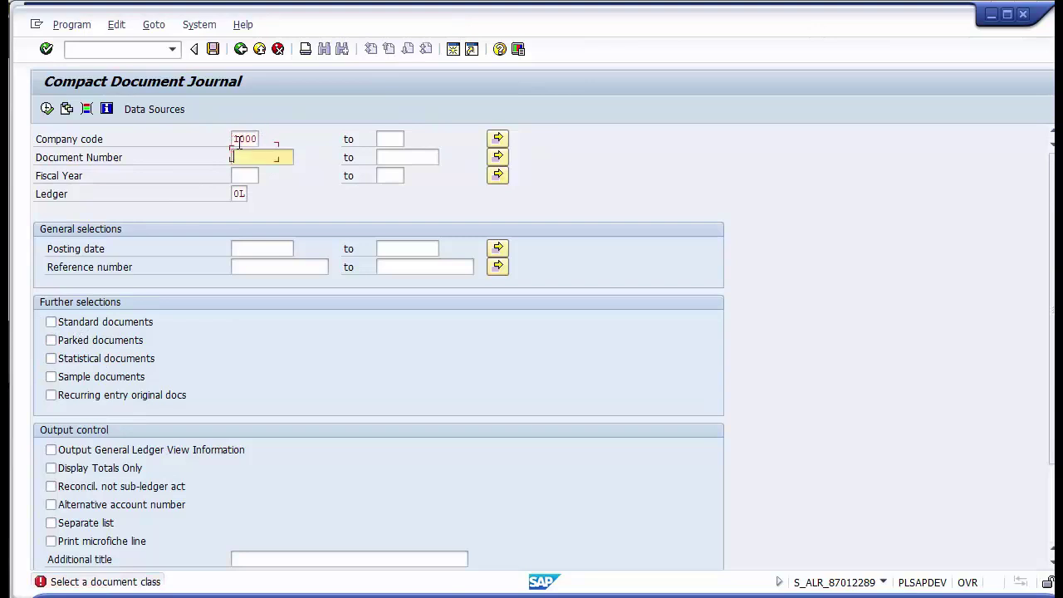
pyautogui.press('Tab')
pyautogui.write('2014')
pyautogui.press('Tab')
pyautogui.press('Tab')
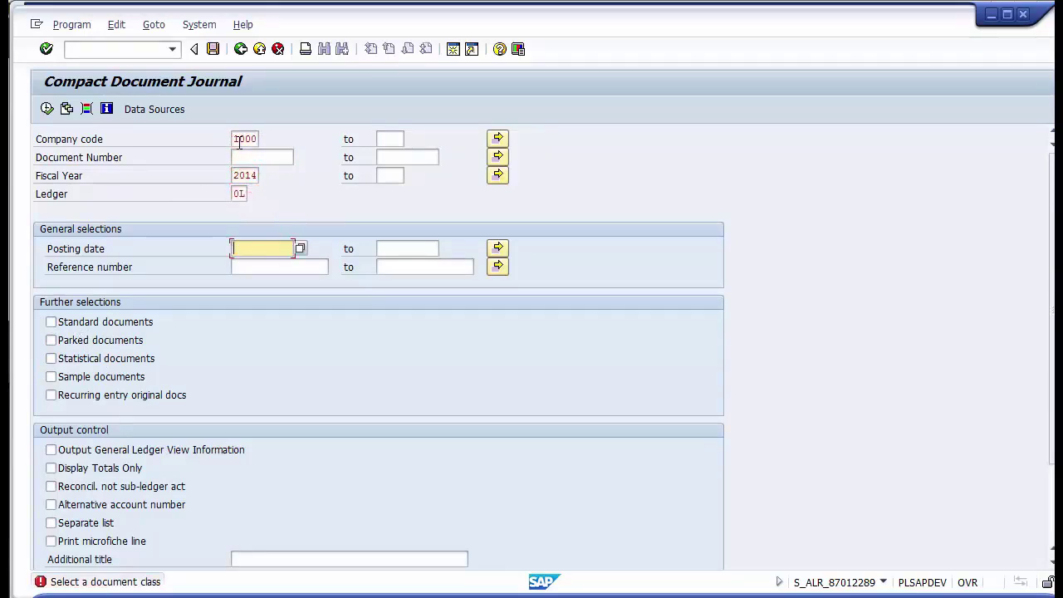
# Limit the posting date to 01.04.2014 through 30.06.2014, include parked documents, and execute the journal.
pyautogui.write('01042014')
pyautogui.press('Tab')
pyautogui.write('30.06.2014')
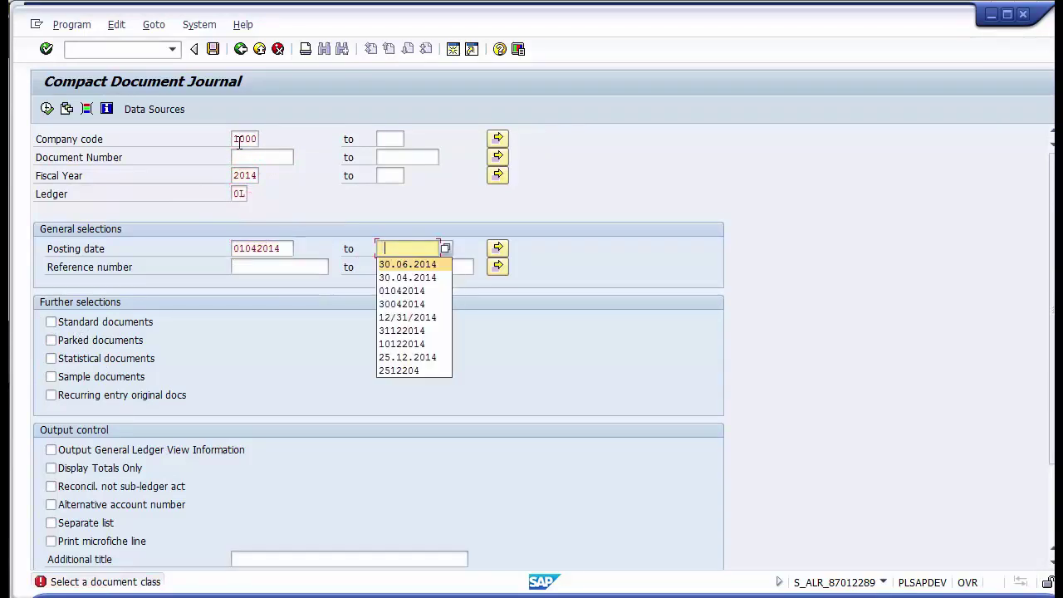
pyautogui.click(130, 348)
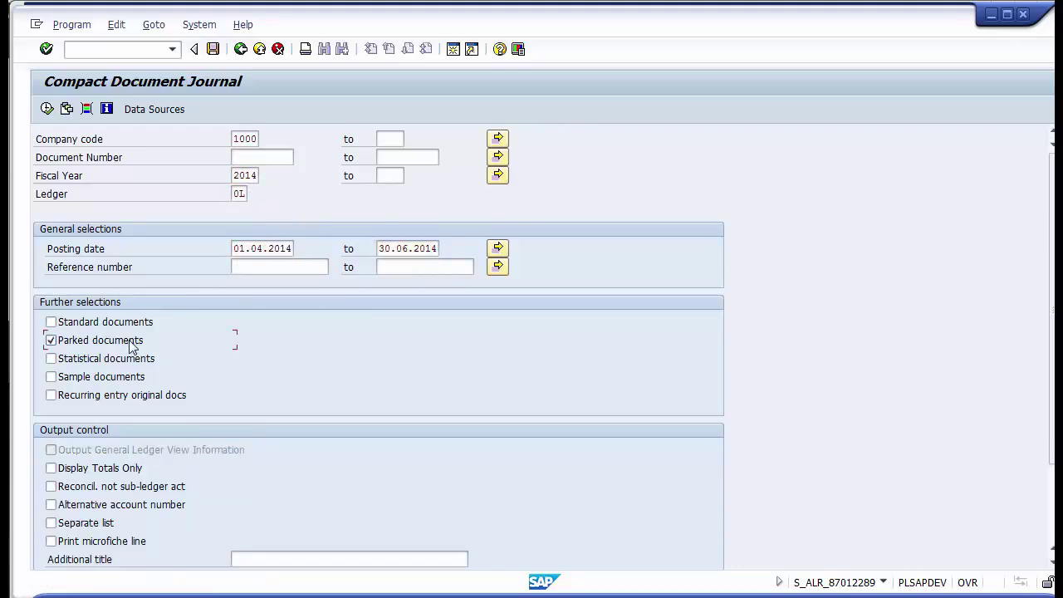
pyautogui.press('F8')
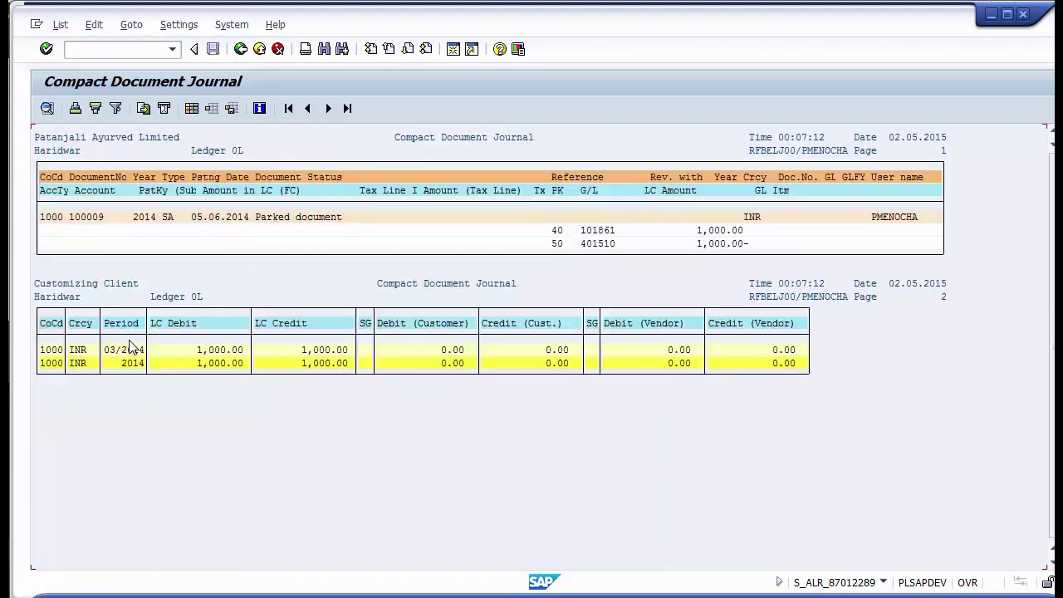
# Copy the document number of the parked document from the Compact Document Journal list.
pyautogui.click(276, 221)
pyautogui.click(72, 217)
pyautogui.hotkey('ctrl', 'y')
pyautogui.moveTo(69, 211); pyautogui.dragTo(111, 218)
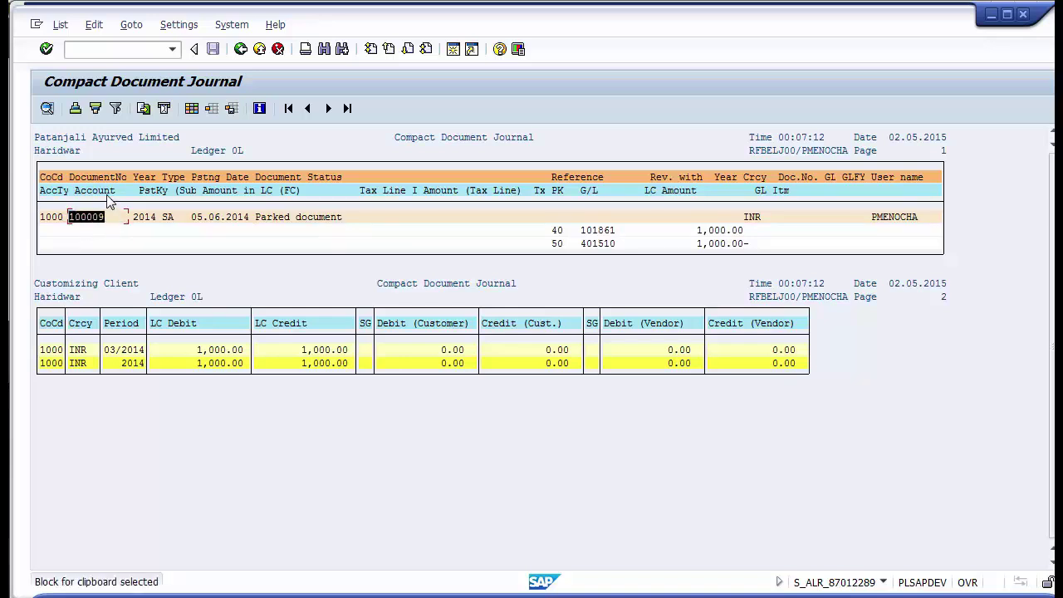
pyautogui.hotkey('ctrl', 'c')
pyautogui.click(80, 220)
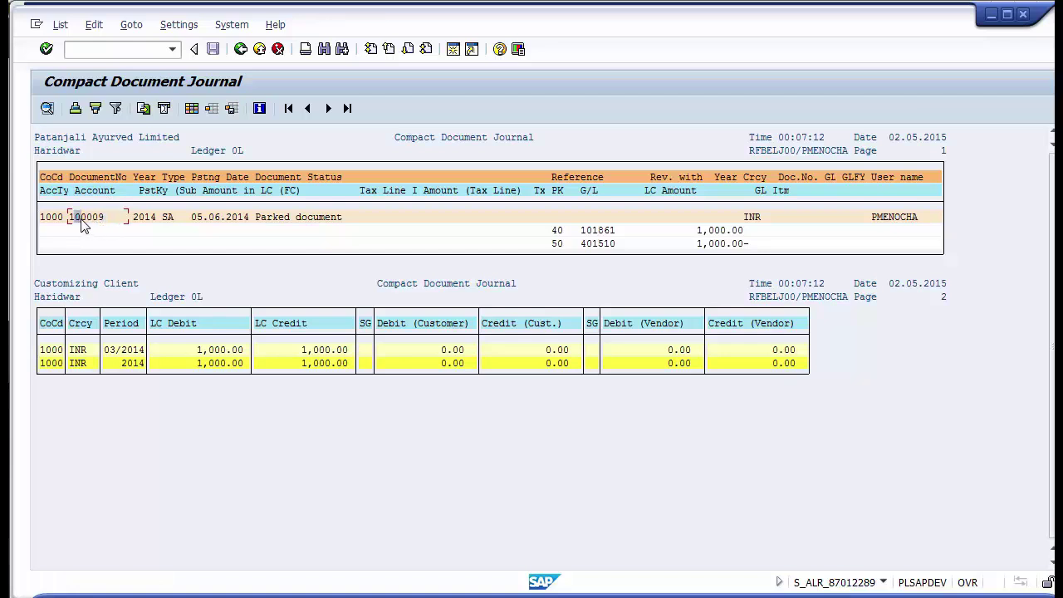
pyautogui.click(93, 222)
# Look up the Post Parked Documents transaction code in the PowerPoint presentation and open FBV0 in a new SAP session.
pyautogui.click(390, 596)
pyautogui.moveTo(509, 356); pyautogui.dragTo(557, 357)
pyautogui.hotkey('alt', 'Tab')
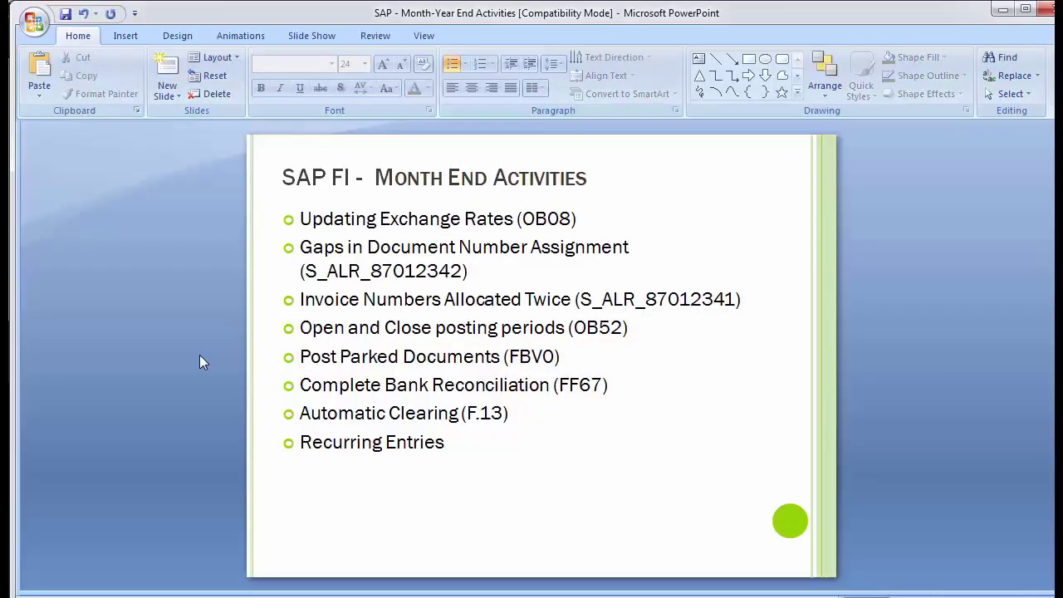
pyautogui.click(116, 49)
pyautogui.write('/o')
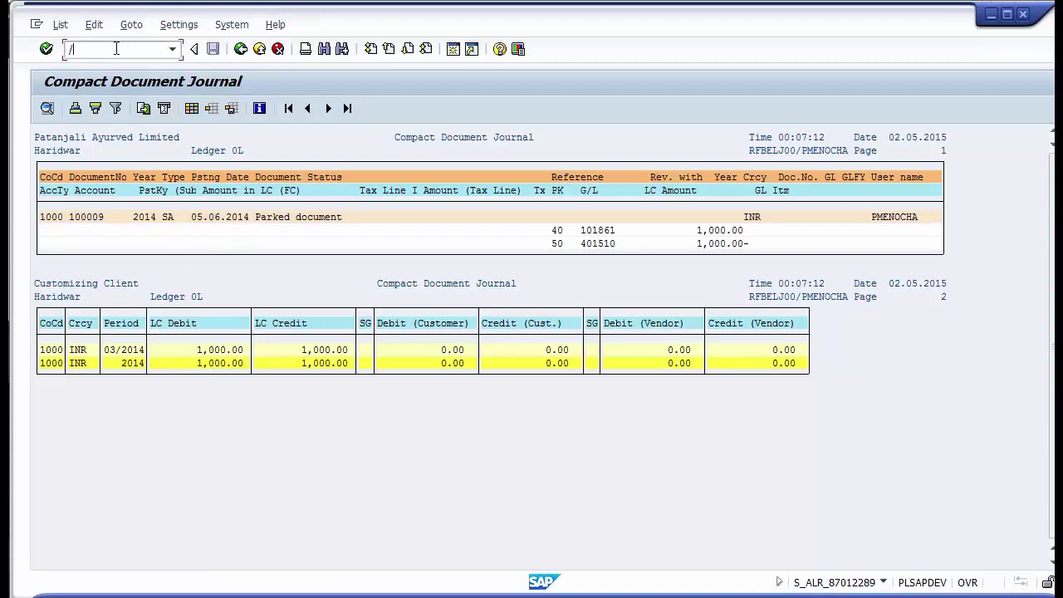
pyautogui.write('FBV0')
pyautogui.press('Return')
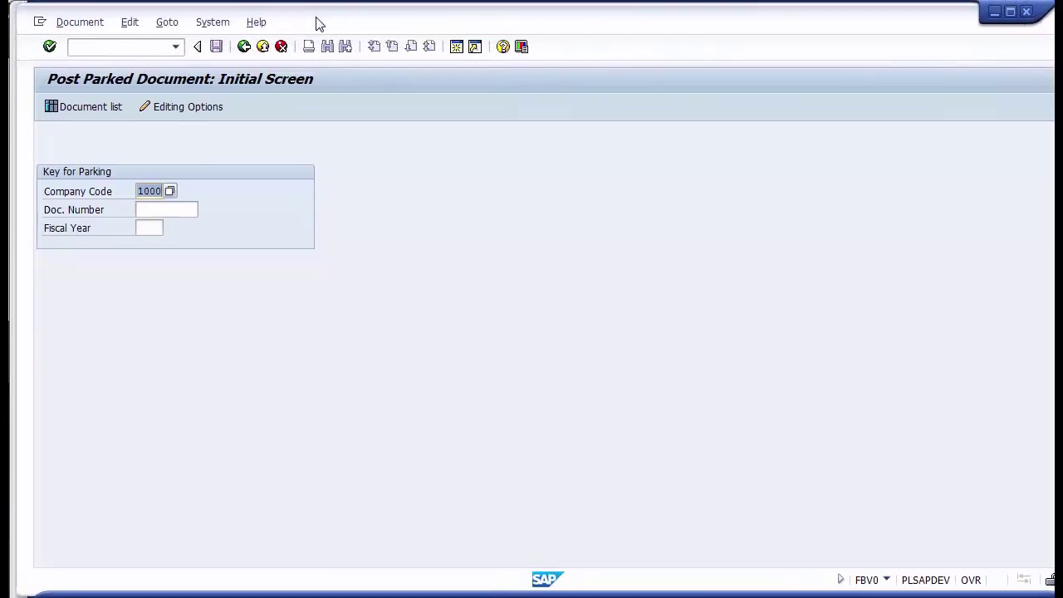
# Open the parked document in company code 1000 by entering its document number and fiscal year 2014.
pyautogui.click(163, 210)
pyautogui.write('100009')
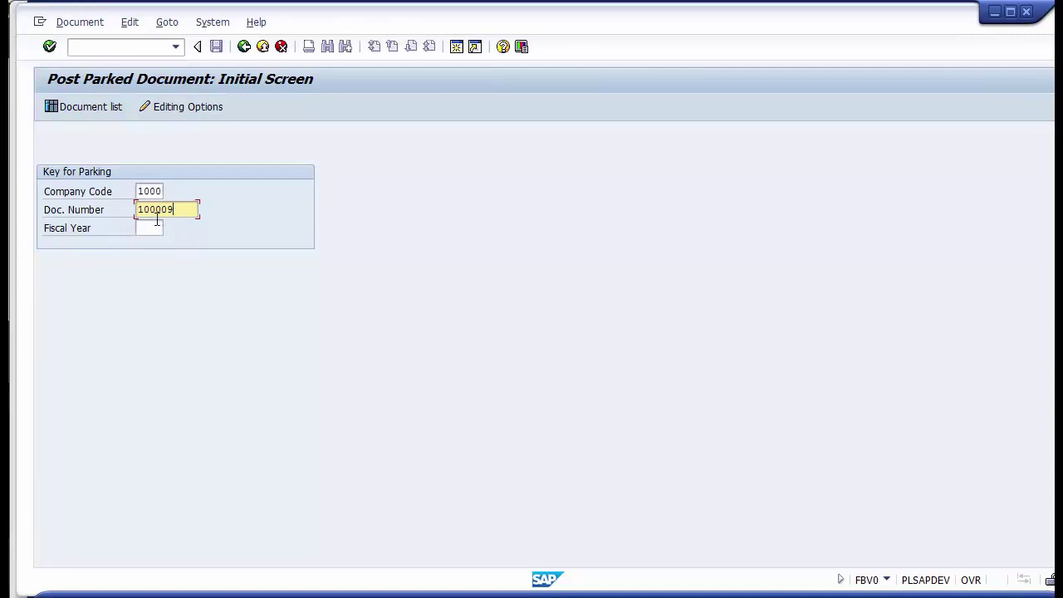
pyautogui.click(153, 228)
pyautogui.write('2014')
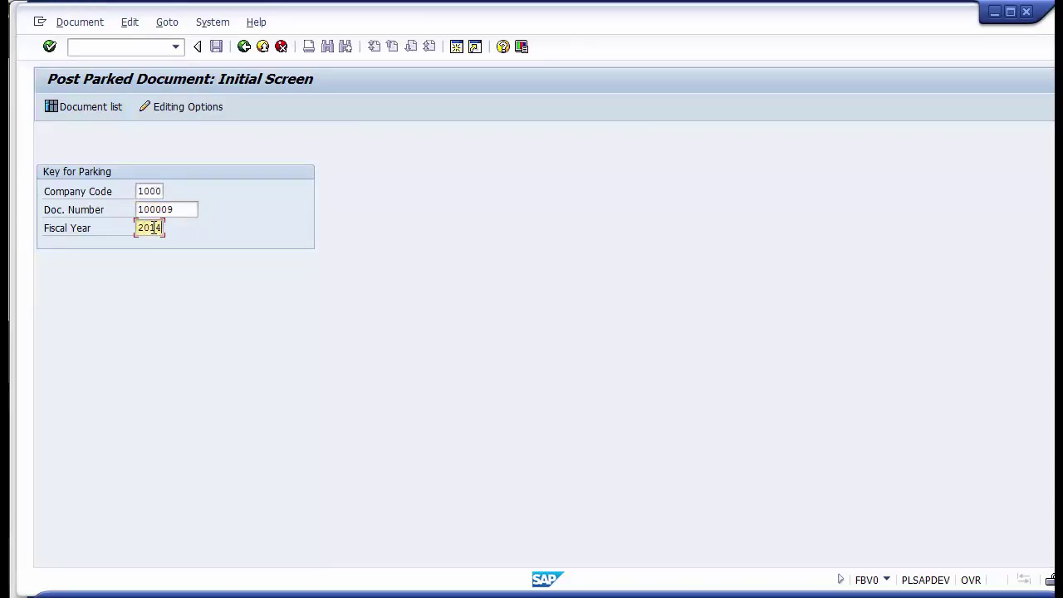
pyautogui.press('Return')
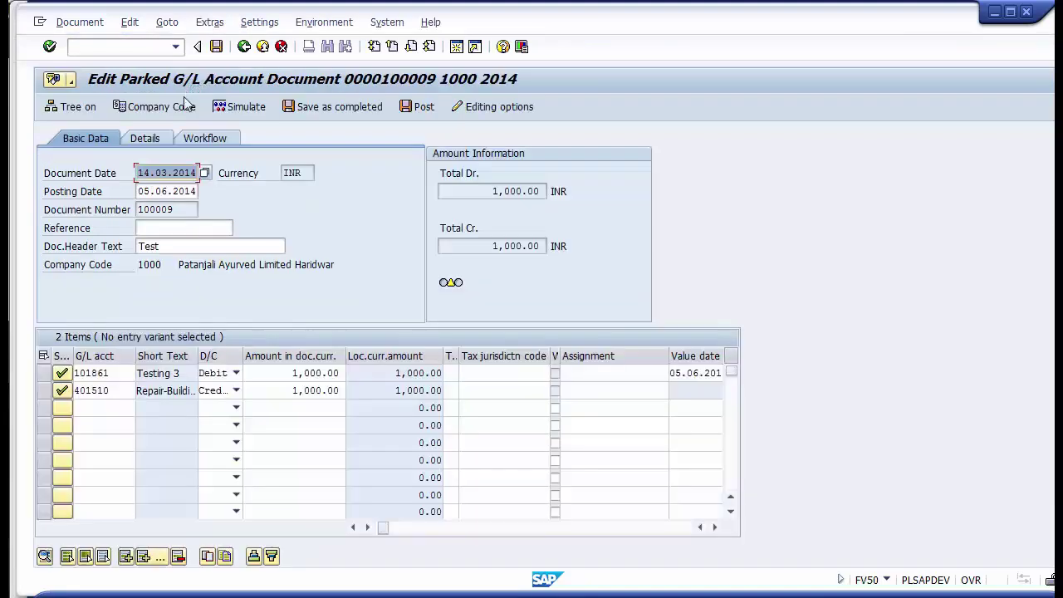
# Change the parked document's header text to Testing and enter 123 as its reference.
pyautogui.click(215, 250)
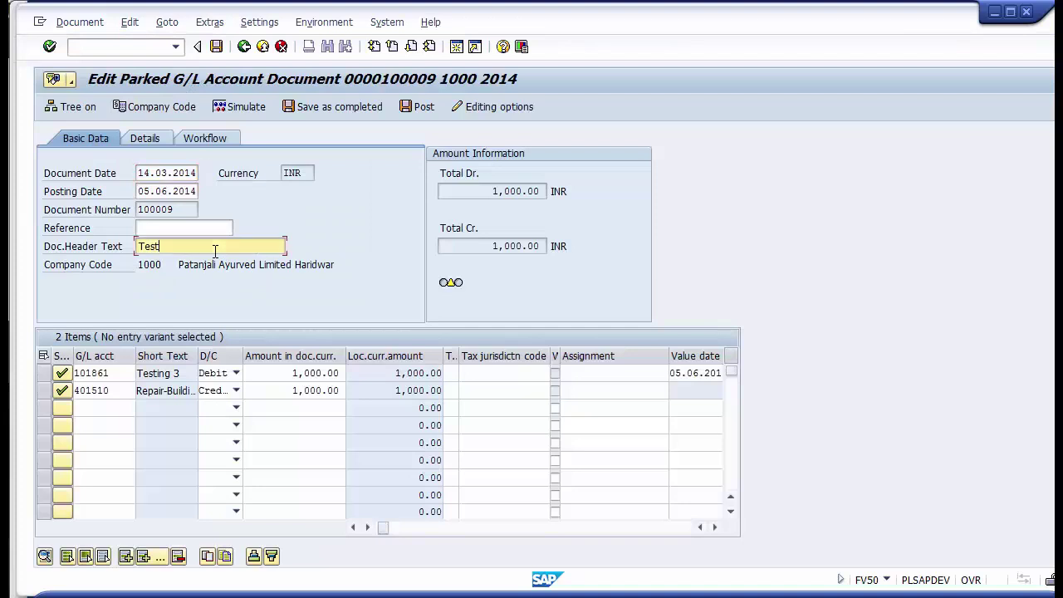
pyautogui.write('ing')
pyautogui.click(174, 227)
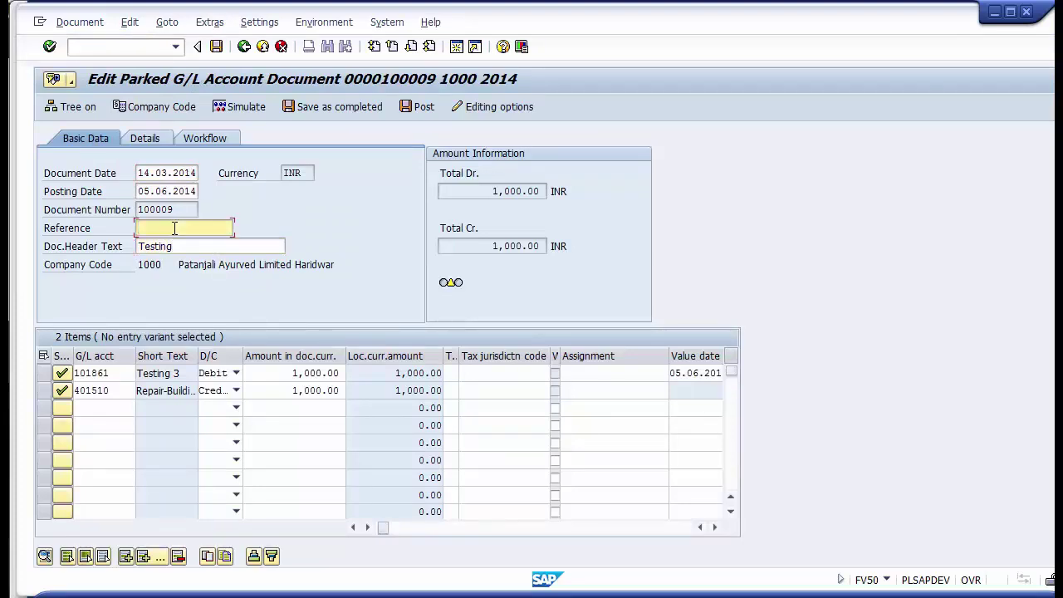
pyautogui.write('123')
# Go through the G/L accounts and amount of the line items and try to post the parked document.
pyautogui.click(118, 373)
pyautogui.click(124, 390)
pyautogui.click(292, 373)
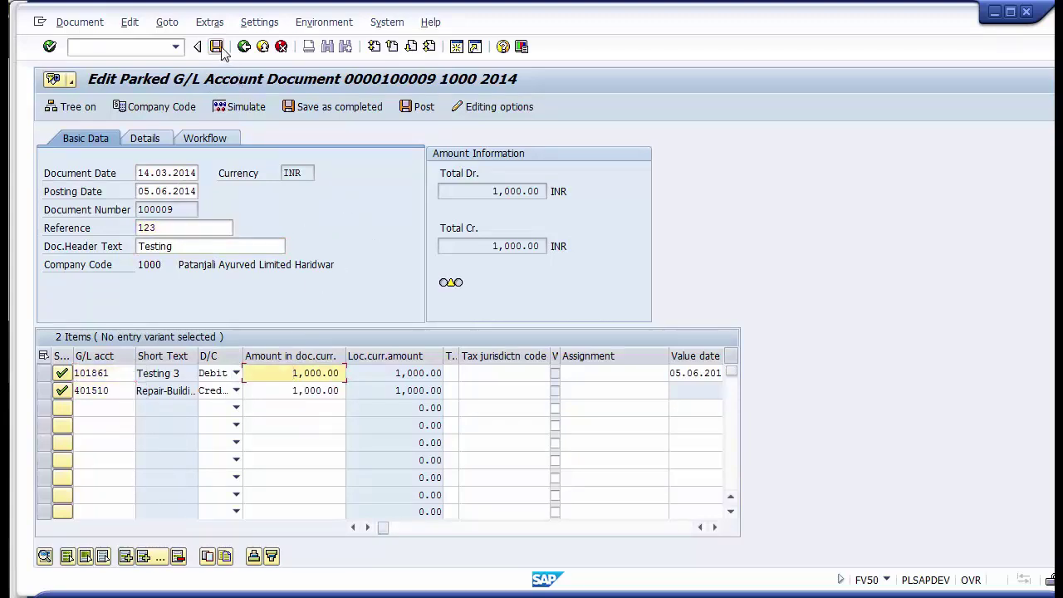
pyautogui.click(417, 113)
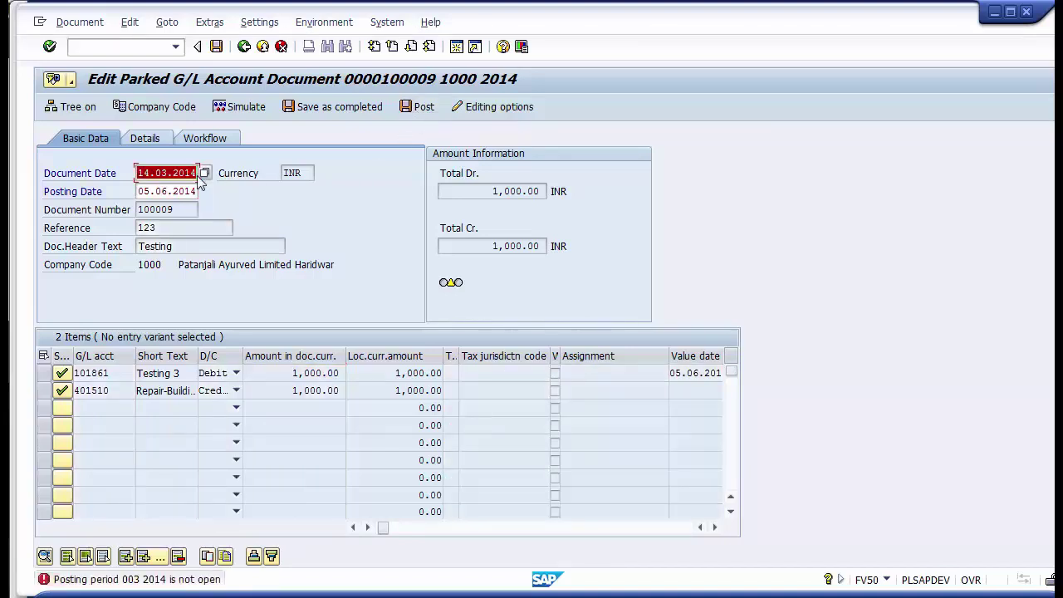
# Set the parked document's document date to 14.04.2014 and confirm the entry.
pyautogui.click(167, 173)
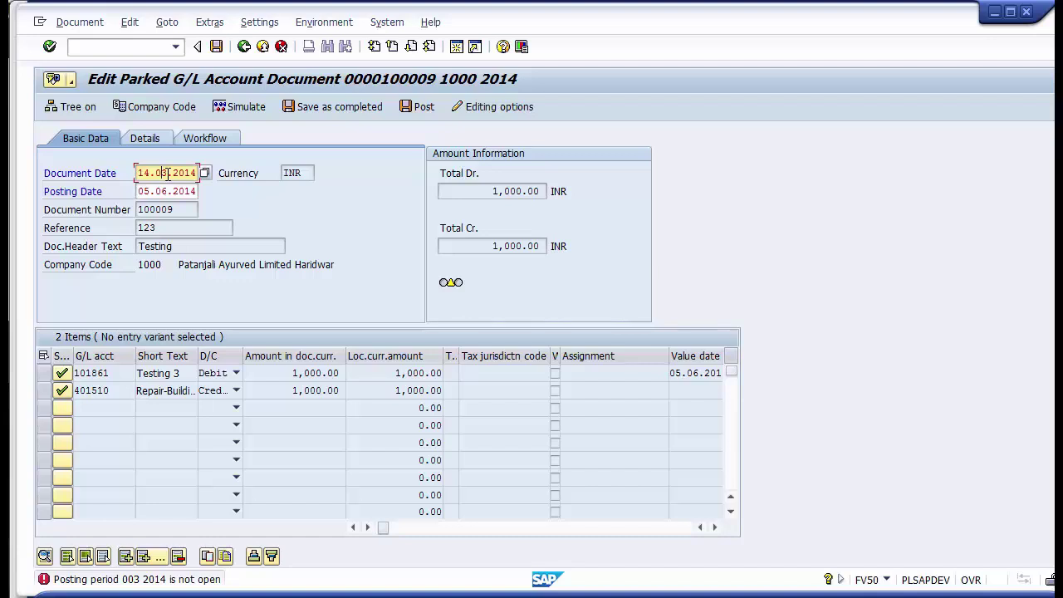
pyautogui.write('4')
pyautogui.press('Return')
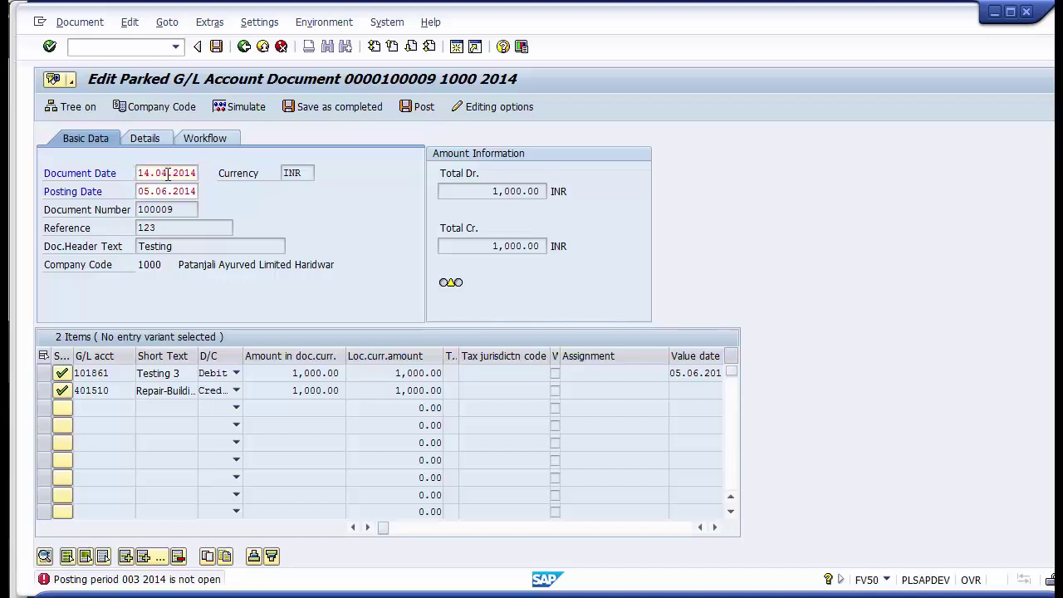
# Set the parked document's posting date to 05.04.2014 and post the document.
pyautogui.click(411, 109)
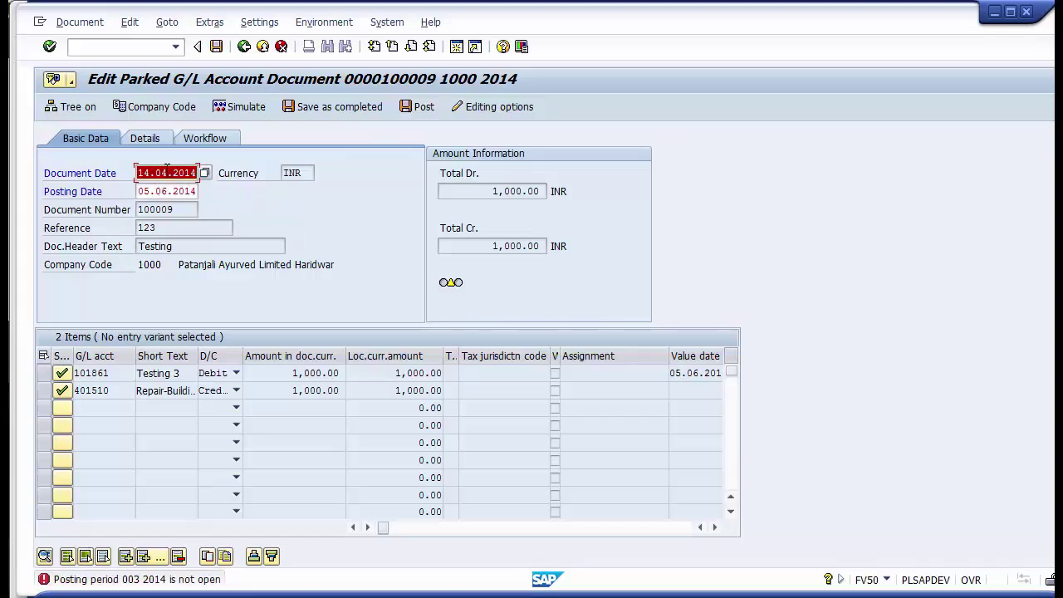
pyautogui.click(164, 190)
pyautogui.write('4')
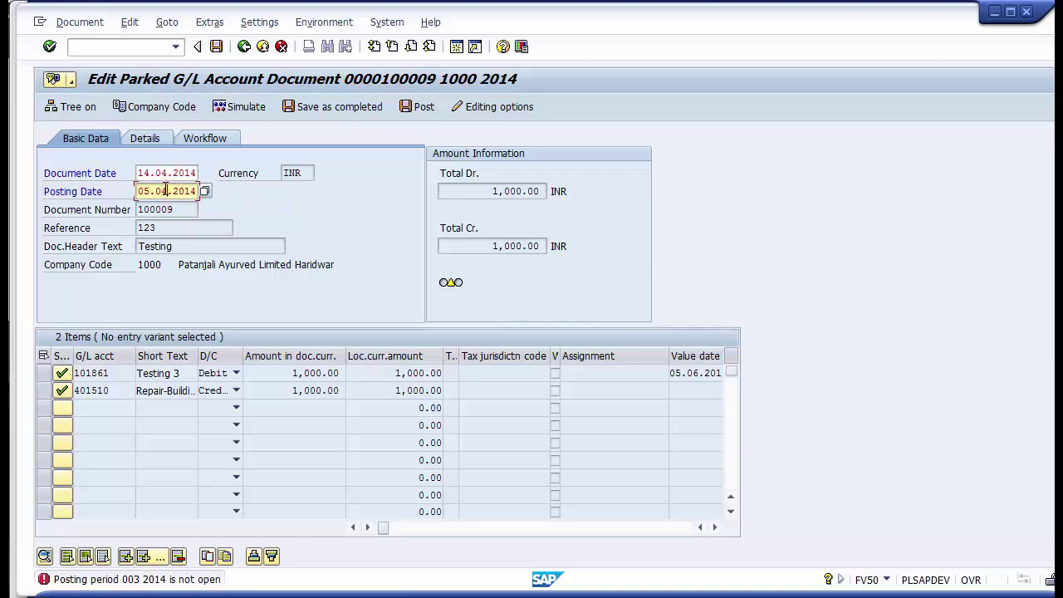
pyautogui.click(422, 107)
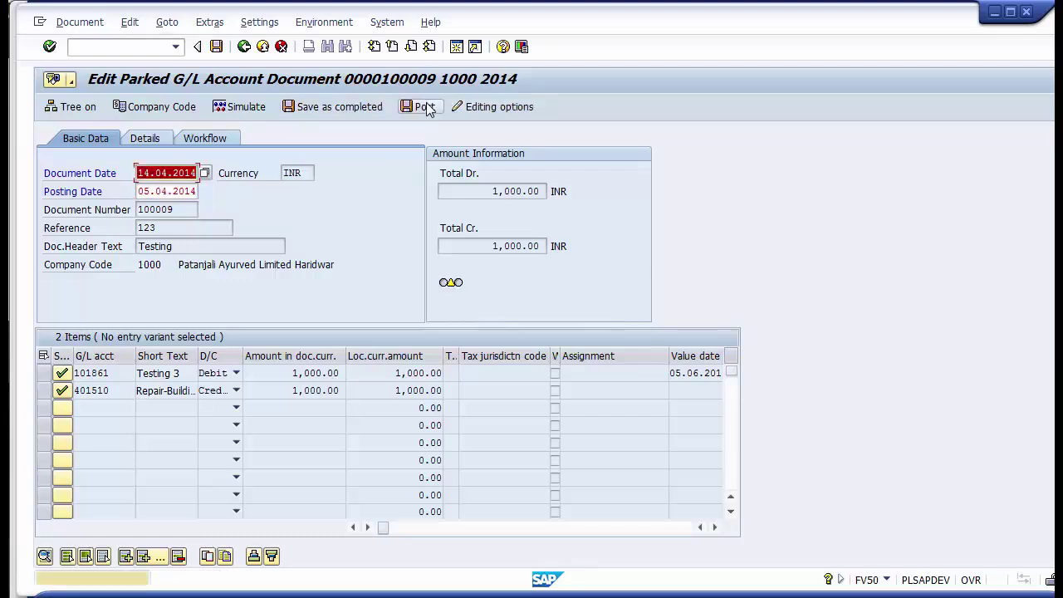
pyautogui.click(420, 109)
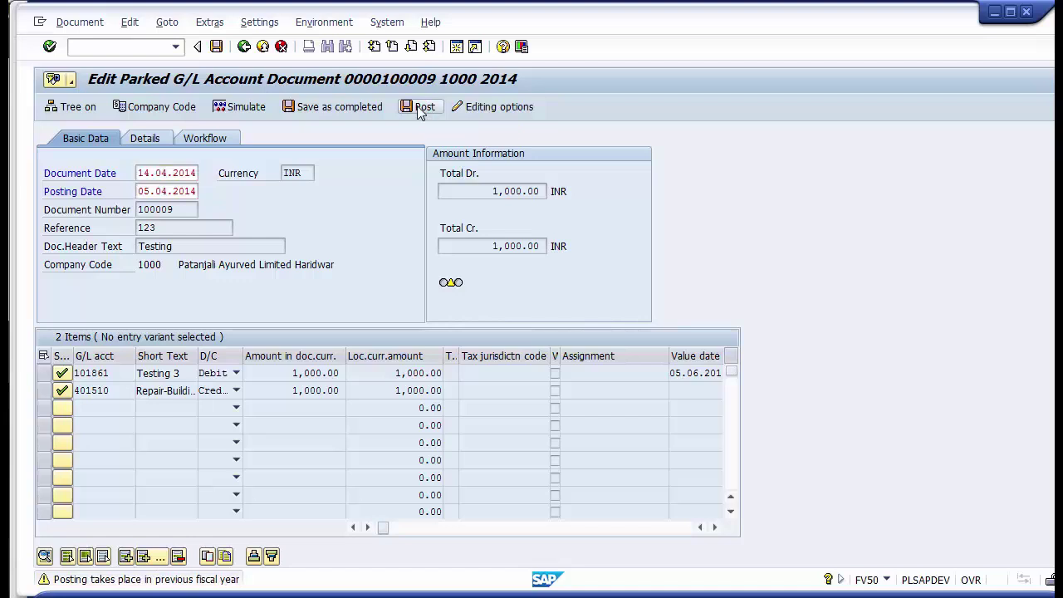
pyautogui.click(419, 109)
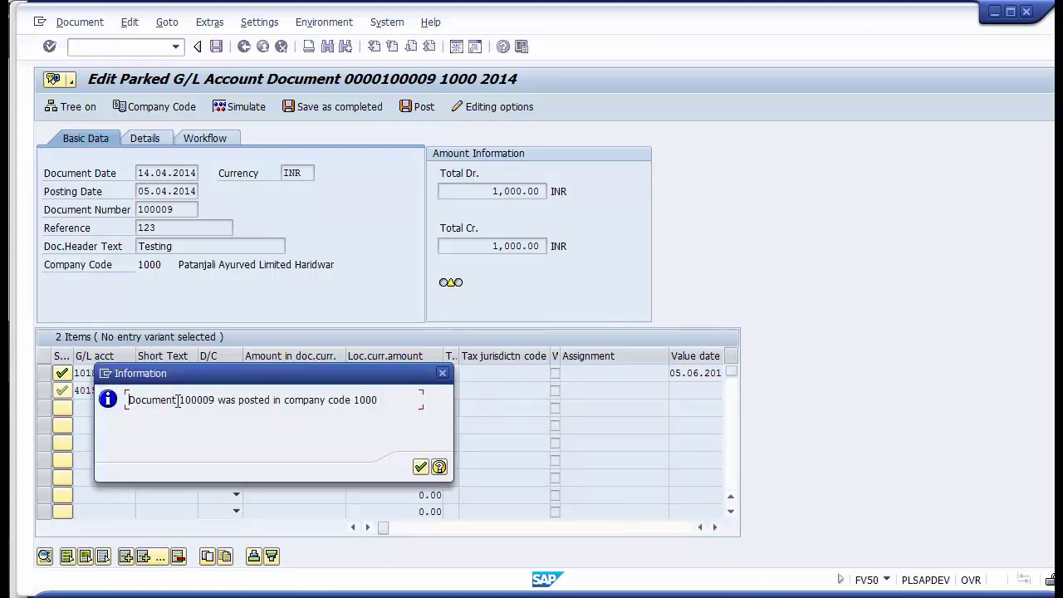
# Read and acknowledge the posting message, and switch to the month-end activities slide in PowerPoint.
pyautogui.moveTo(130, 402); pyautogui.dragTo(384, 406)
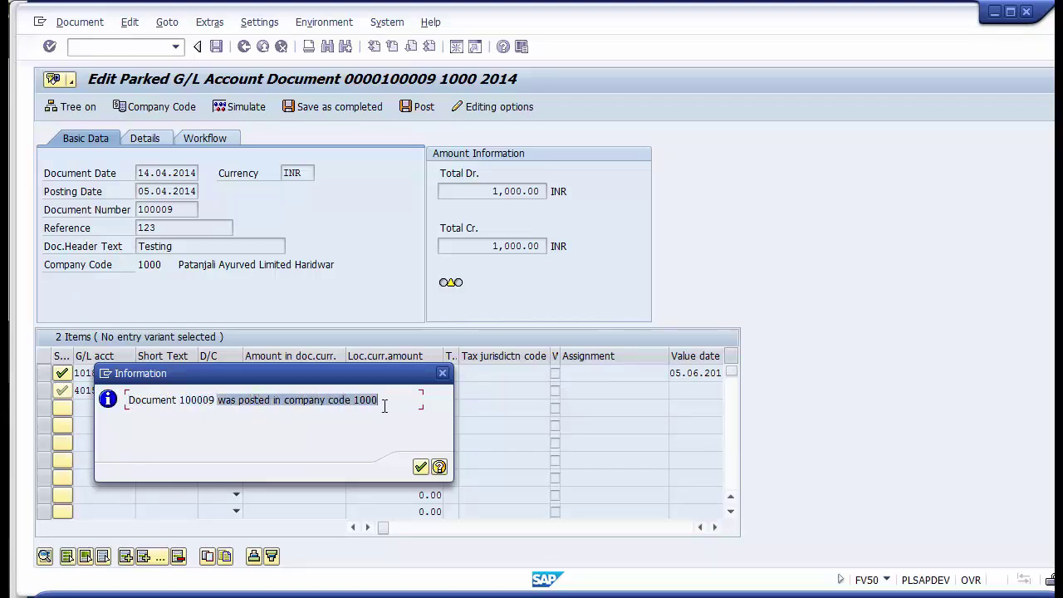
pyautogui.click(421, 467)
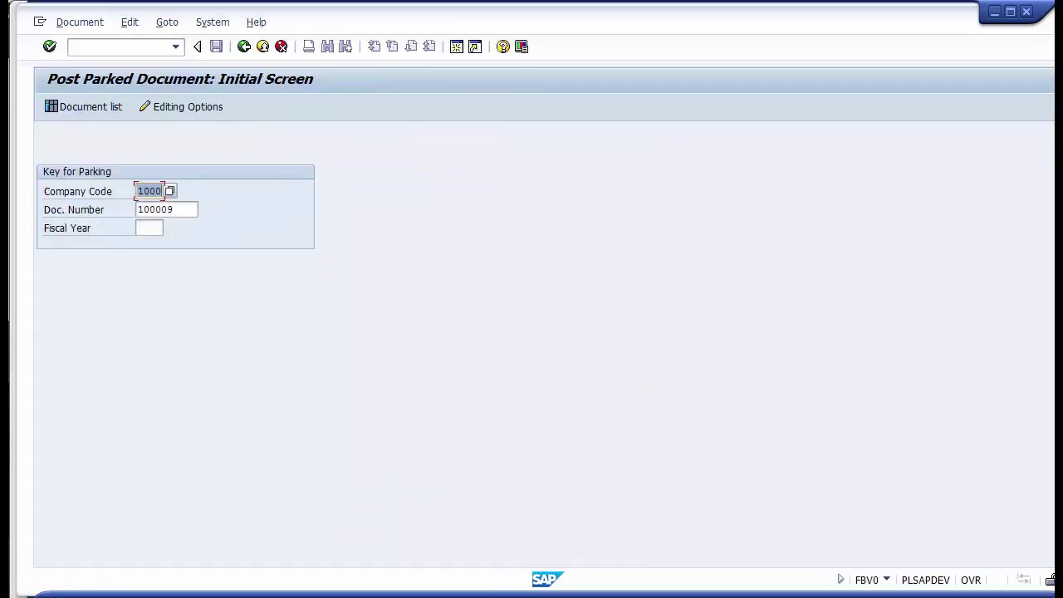
pyautogui.hotkey('alt', 'Tab')
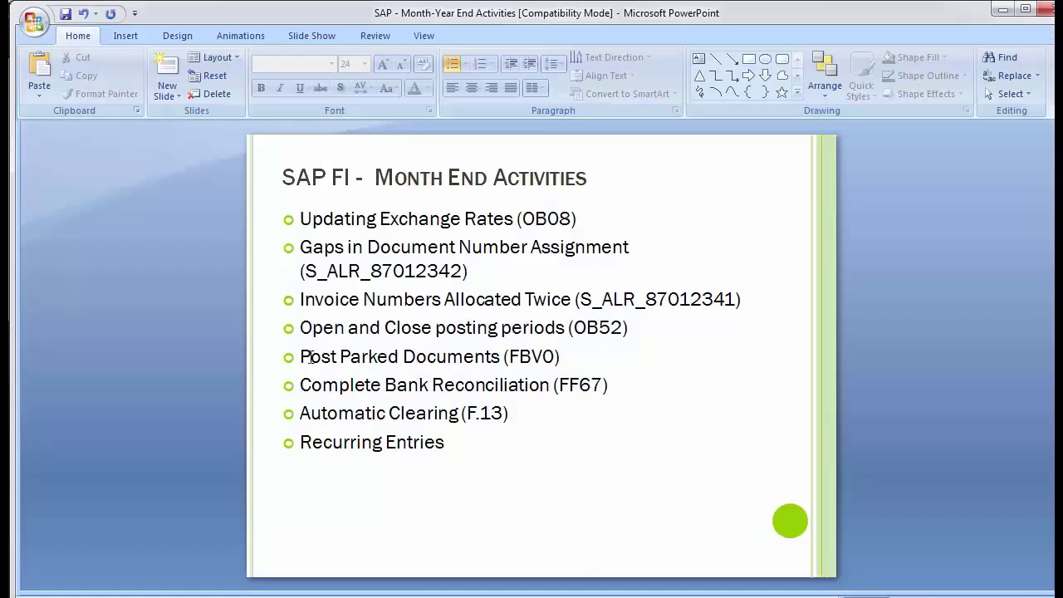
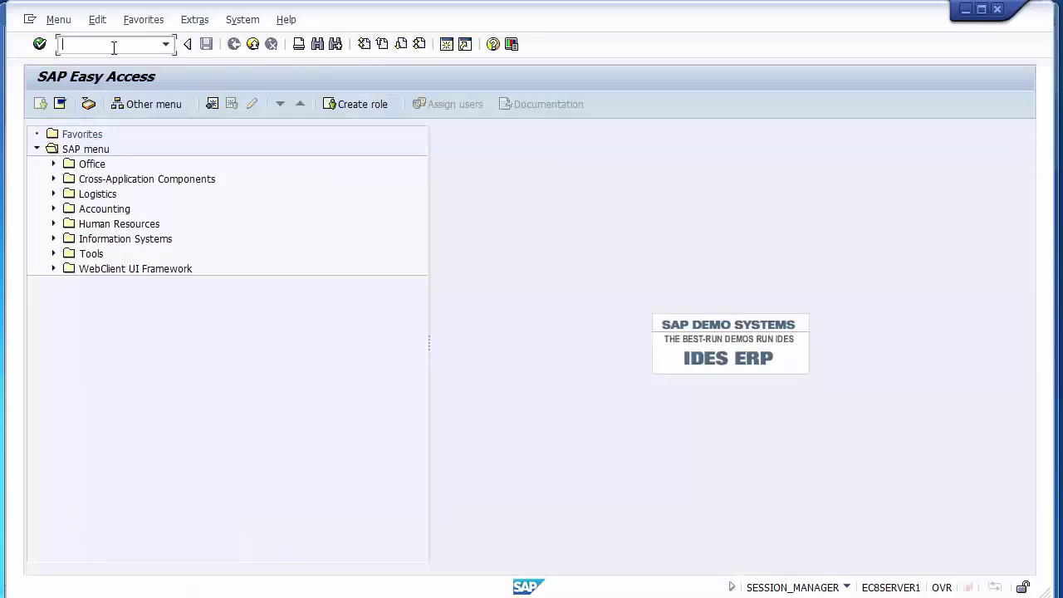
# Start a recurring entry with transaction FBD1 in SAP and enter company code 1200.
pyautogui.write('fbd1')
pyautogui.press('Return')
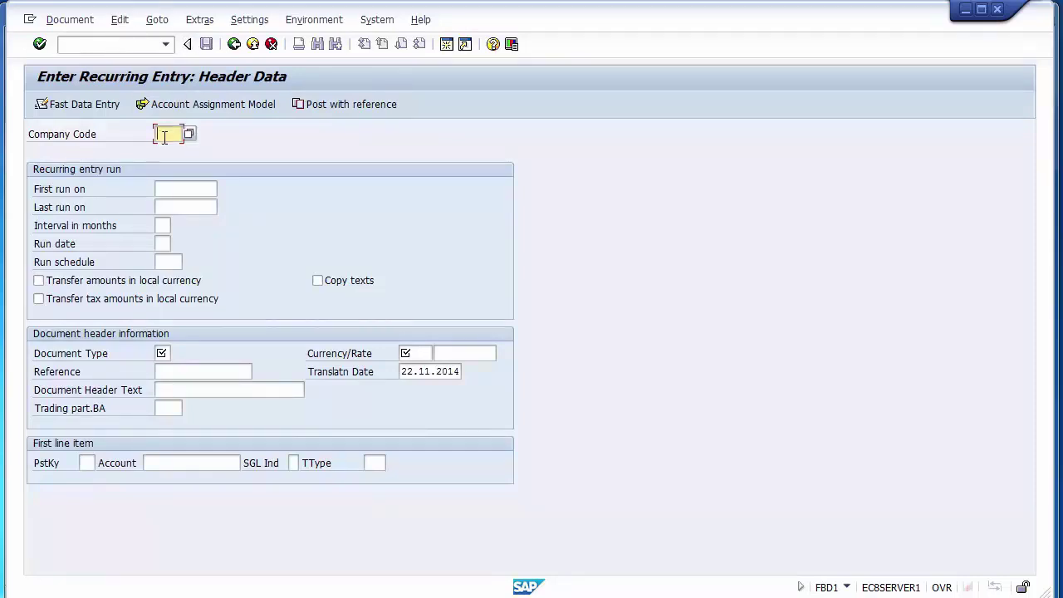
pyautogui.write('1200')
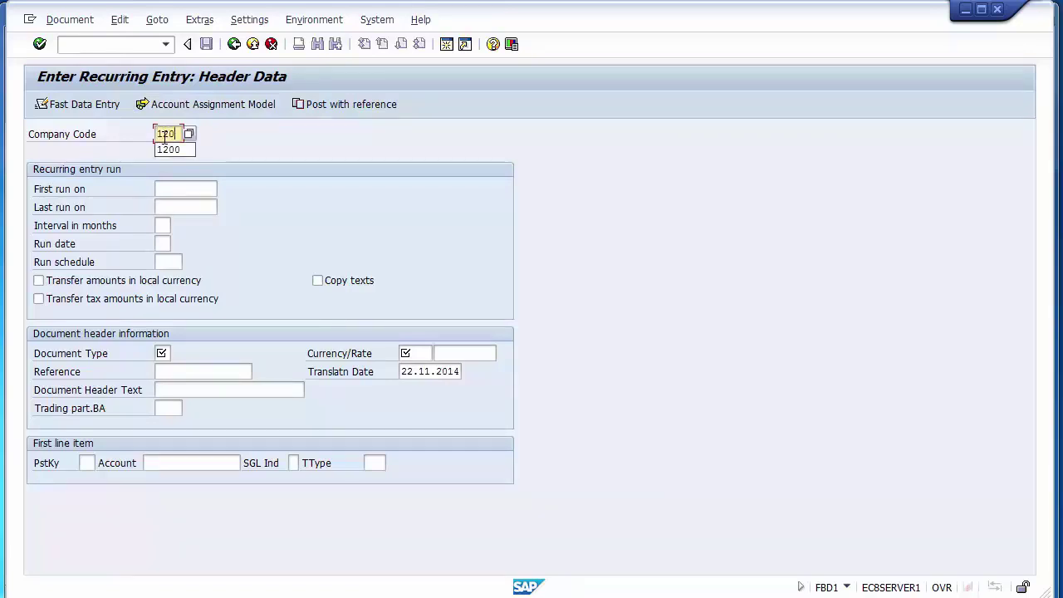
# Set the recurring entry's first run to 01112014 and its last run to 01102015.
pyautogui.click(180, 188)
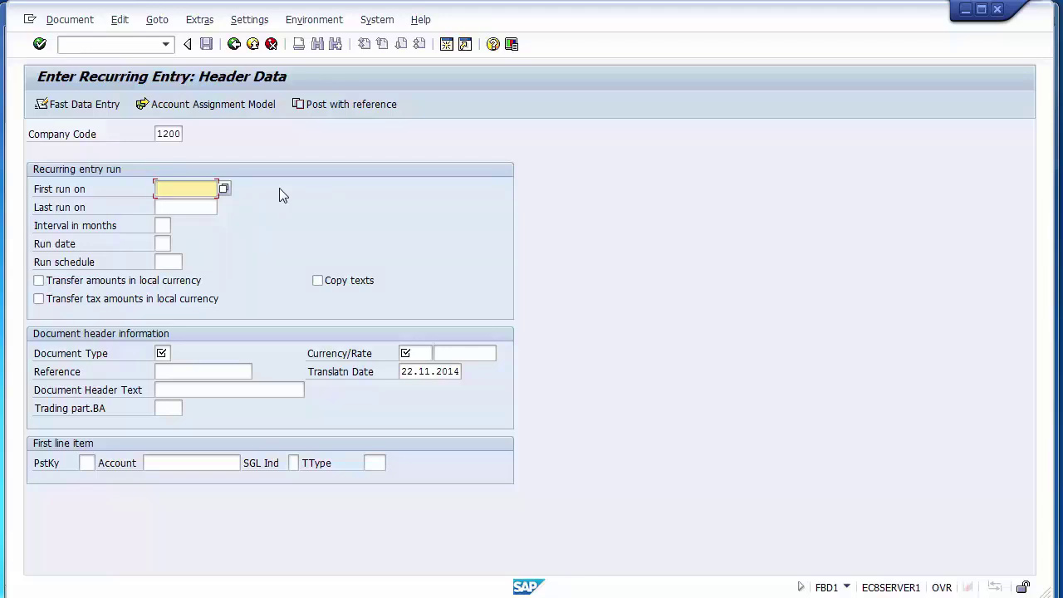
pyautogui.write('01112014')
pyautogui.press('Tab')
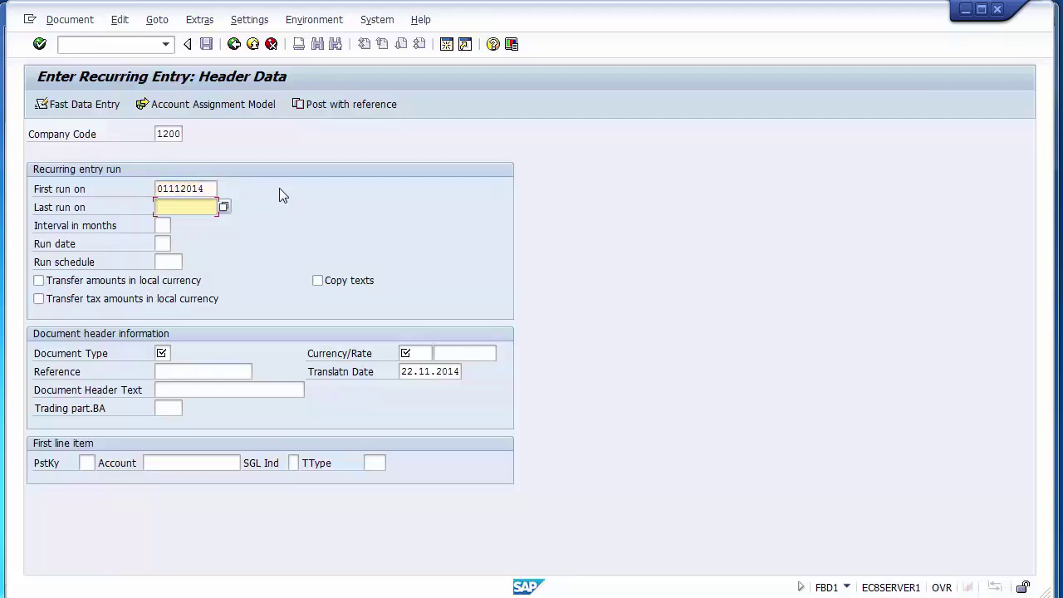
pyautogui.write('01102015')
pyautogui.click(210, 189)
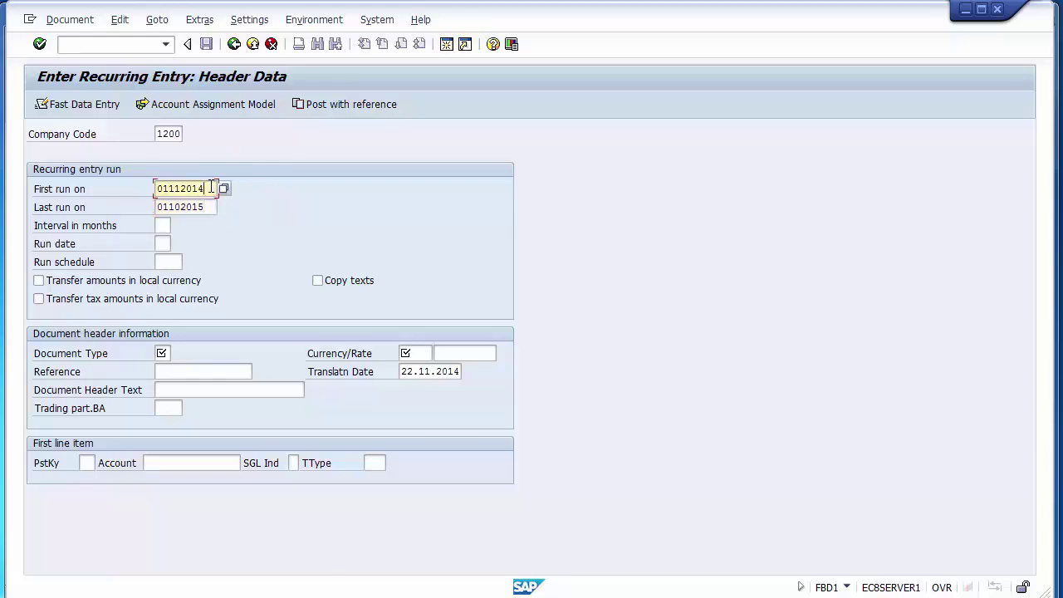
pyautogui.click(210, 207)
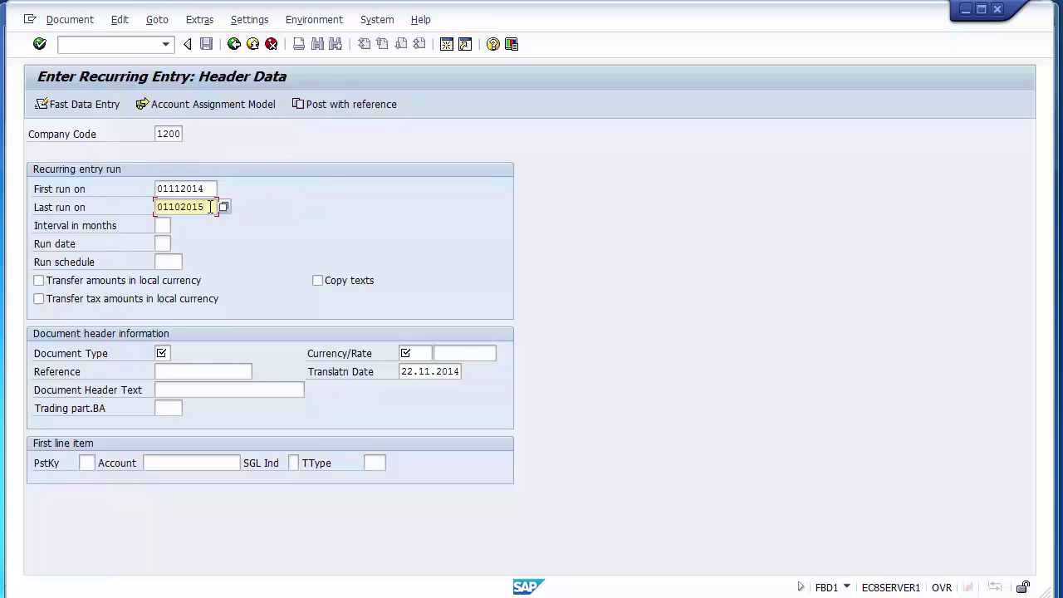
# Set the recurring entry's interval in months to 01, Per month, from the run frequency values.
pyautogui.click(86, 228)
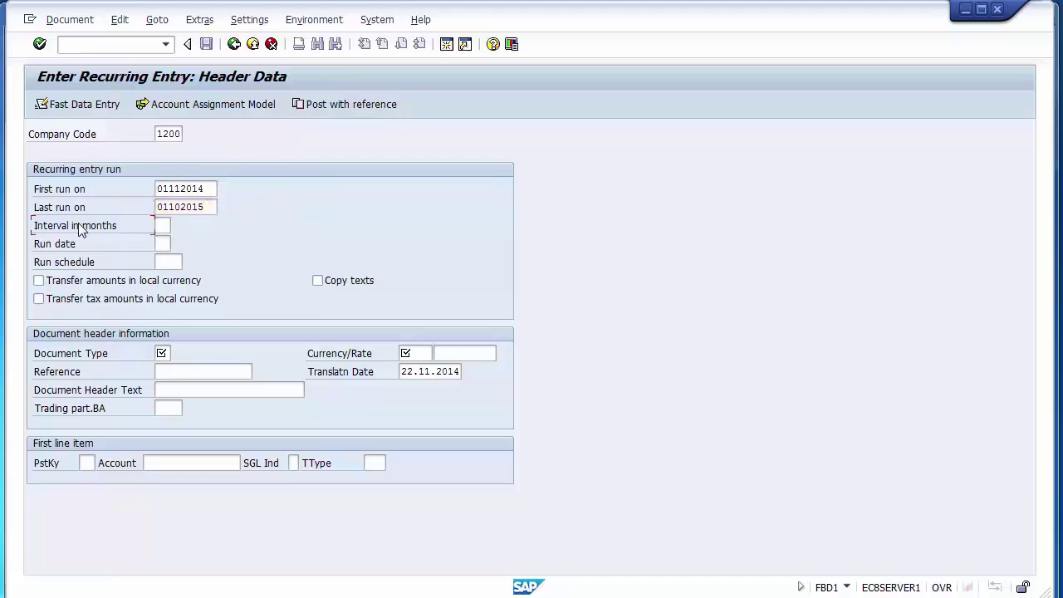
pyautogui.click(165, 225)
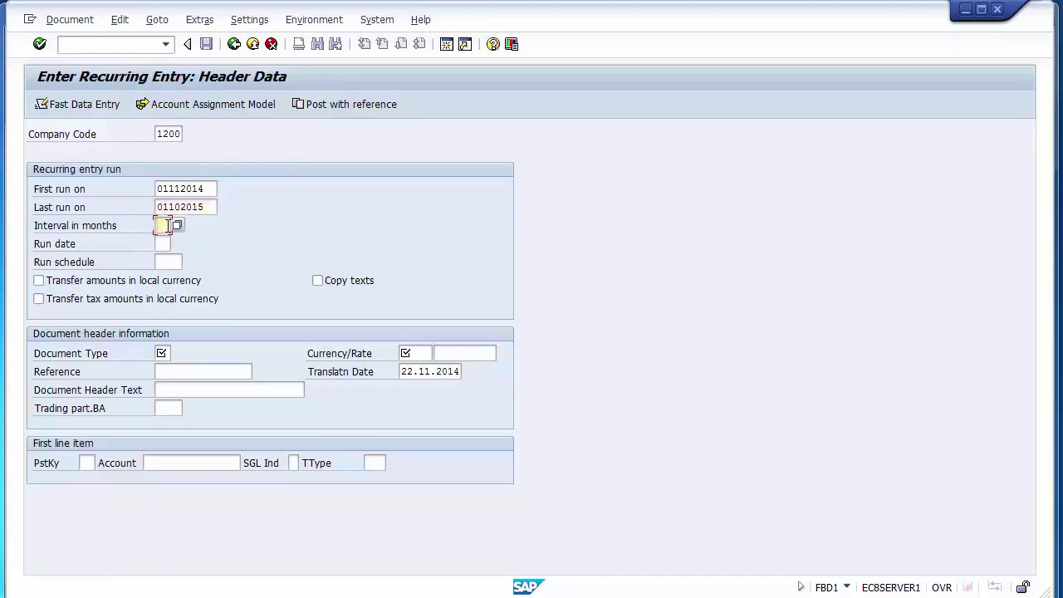
pyautogui.click(179, 225)
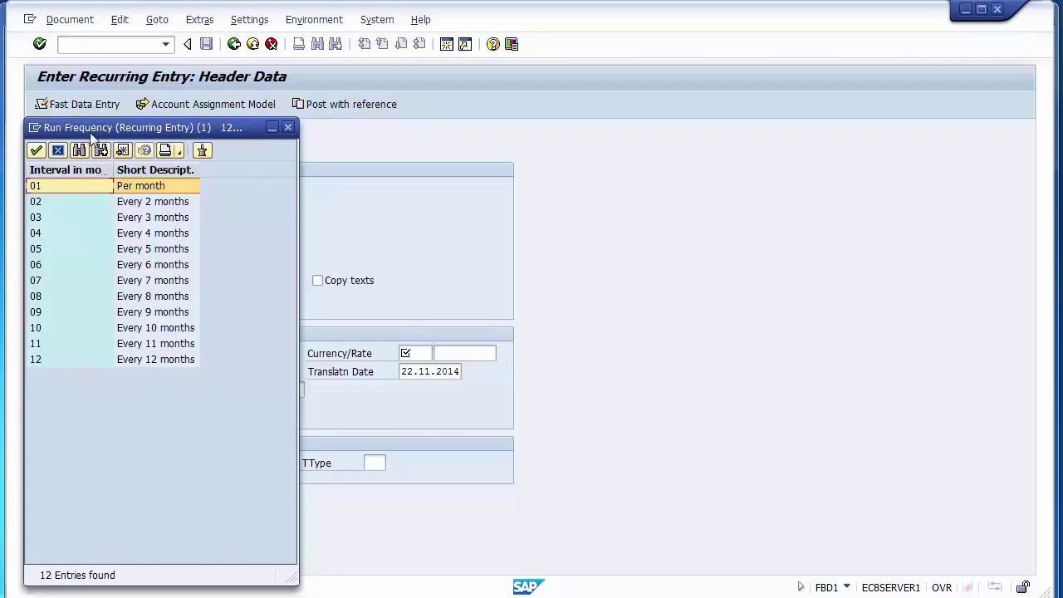
pyautogui.moveTo(93, 128); pyautogui.dragTo(547, 102)
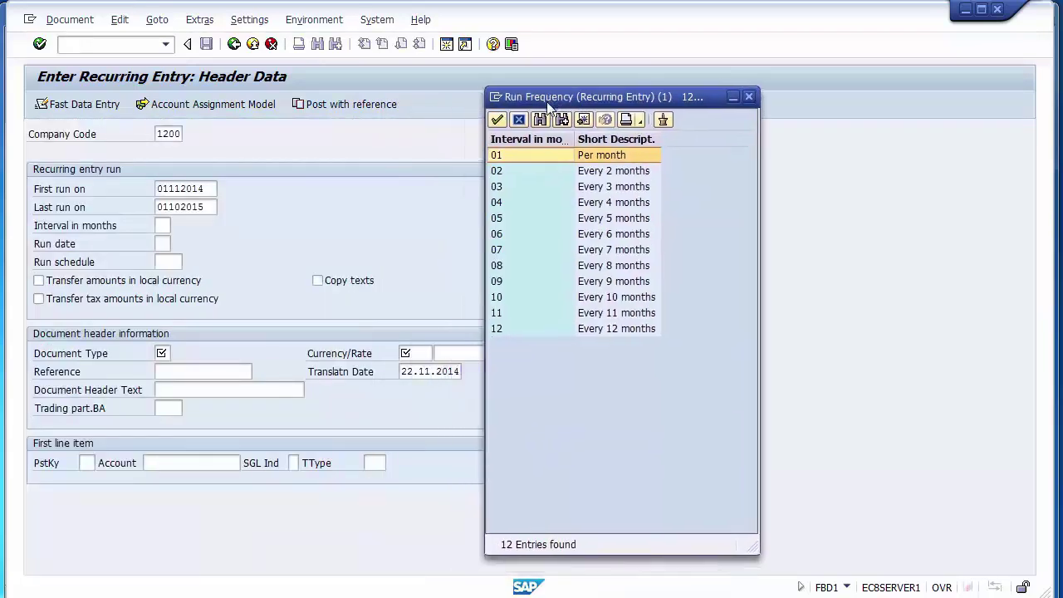
pyautogui.doubleClick(590, 158)
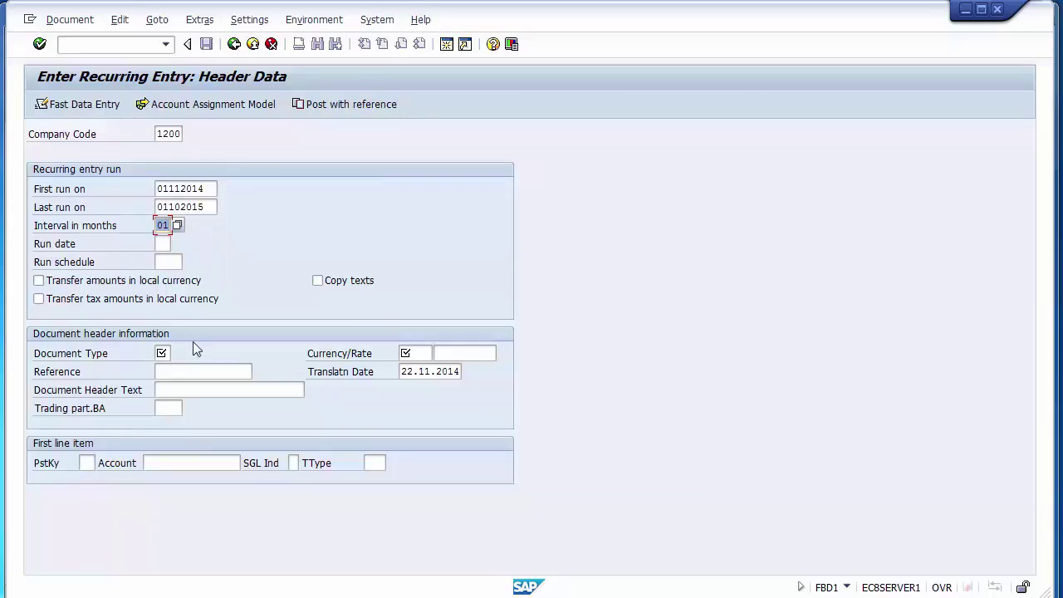
# Enter document type SA and currency USD in the document header, and posting key 40 for the first line item.
pyautogui.click(164, 353)
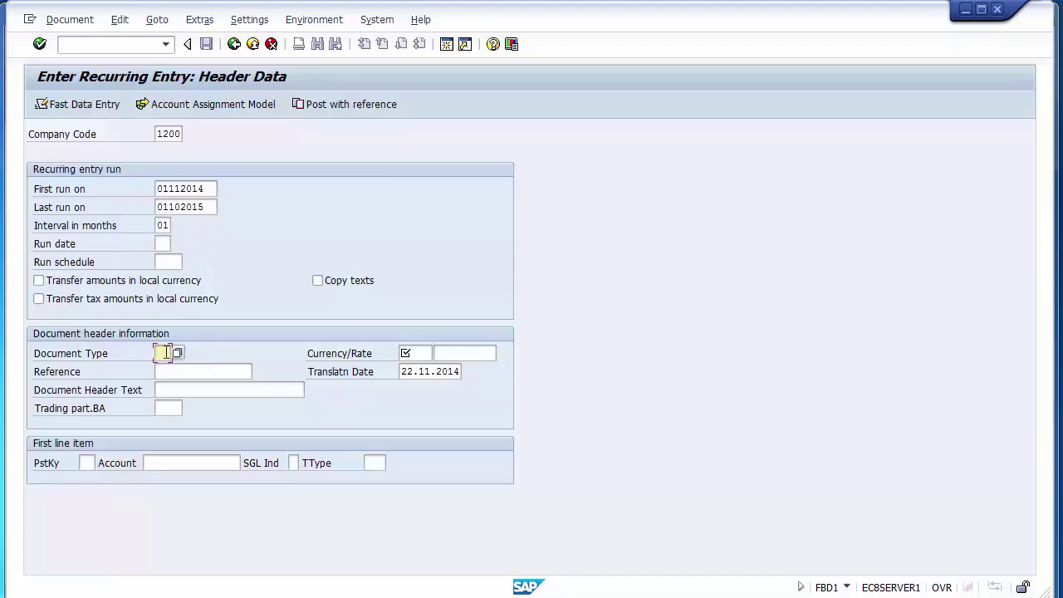
pyautogui.write('SA')
pyautogui.click(421, 354)
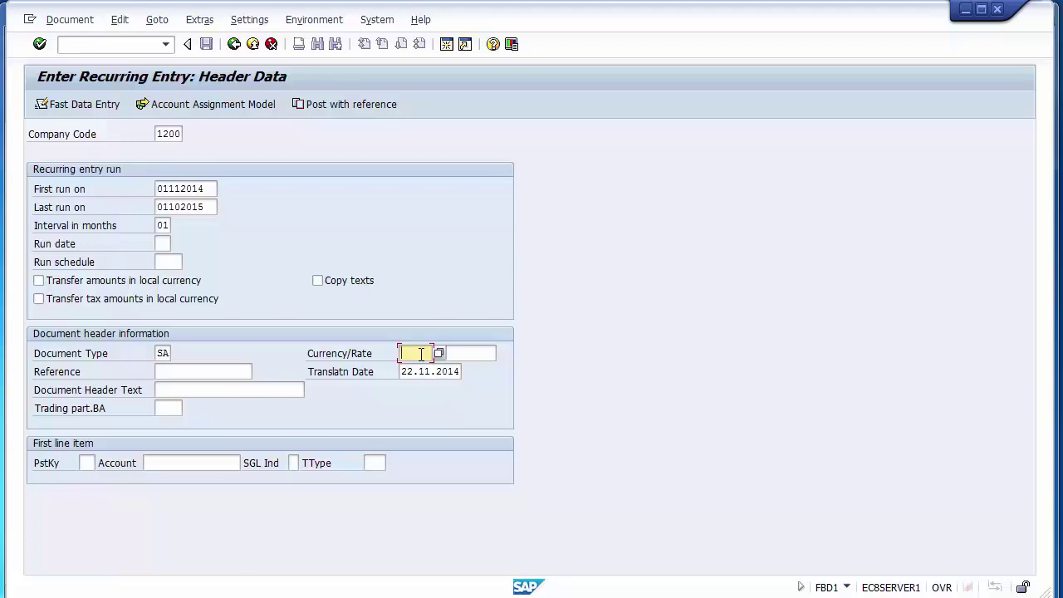
pyautogui.write('USD')
pyautogui.click(88, 463)
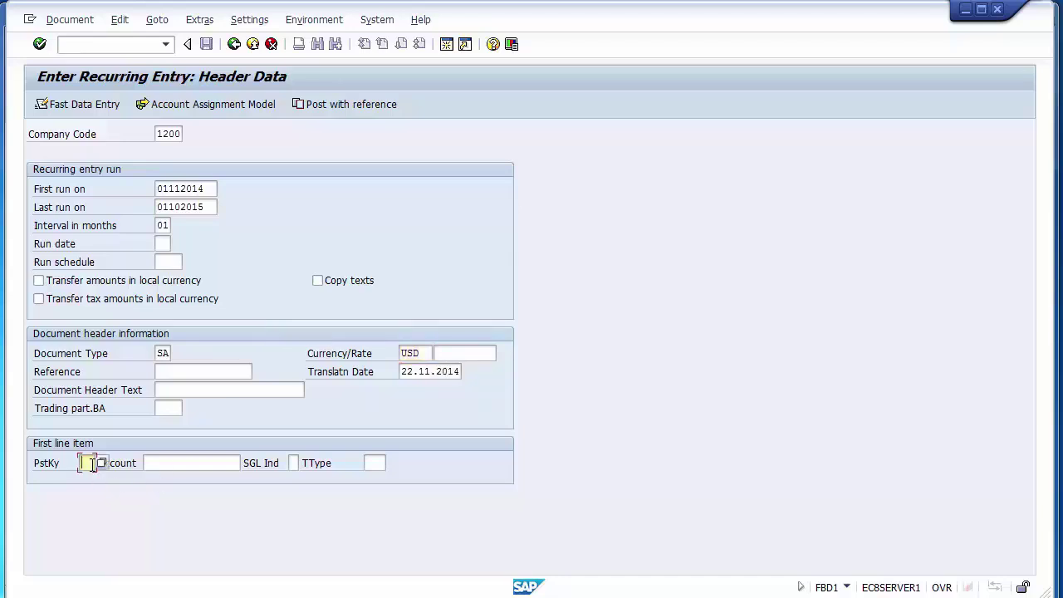
pyautogui.write('40')
# Look through the G/L accounts of chart of accounts 1000 for the first line item and close the list without choosing one.
pyautogui.click(188, 465)
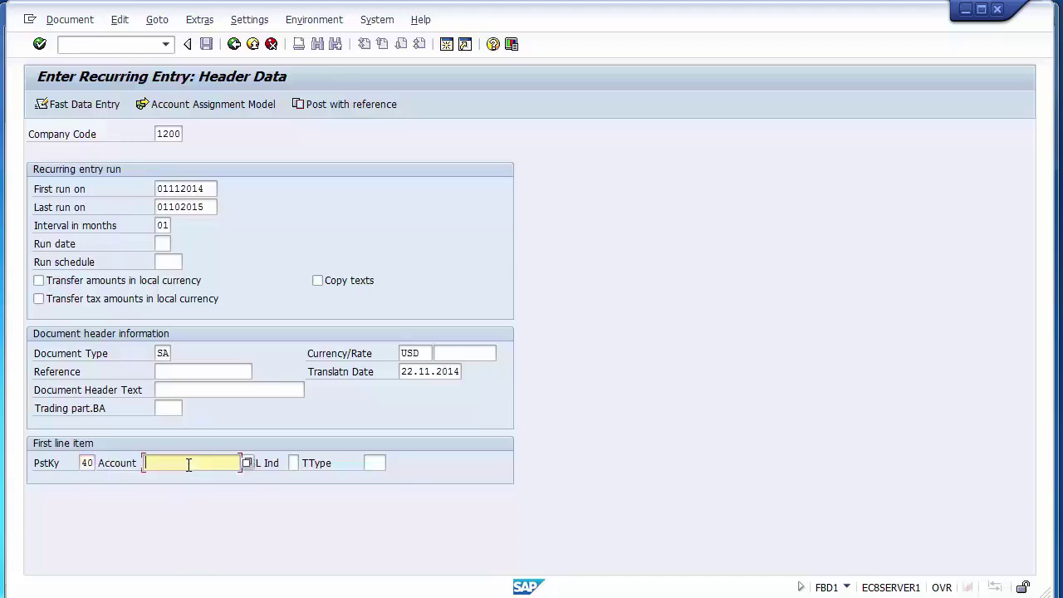
pyautogui.press('F4')
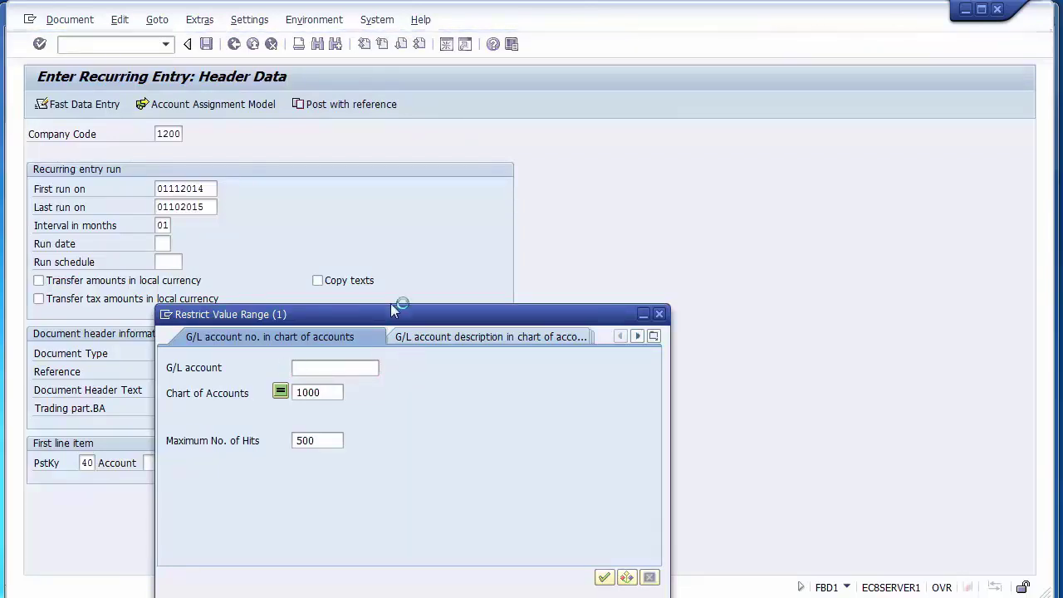
pyautogui.moveTo(391, 317); pyautogui.dragTo(420, 181)
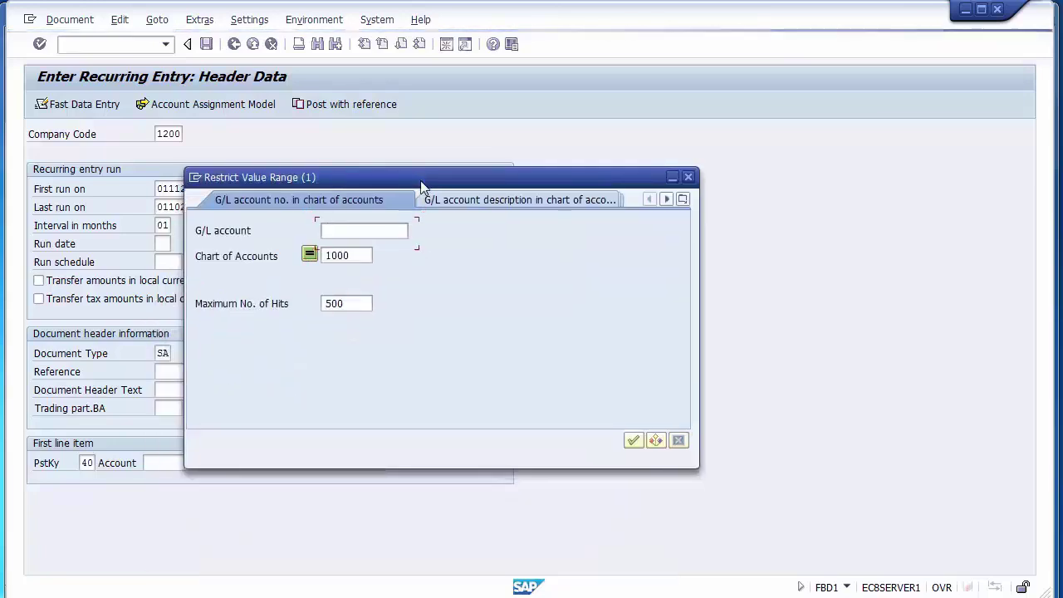
pyautogui.click(633, 440)
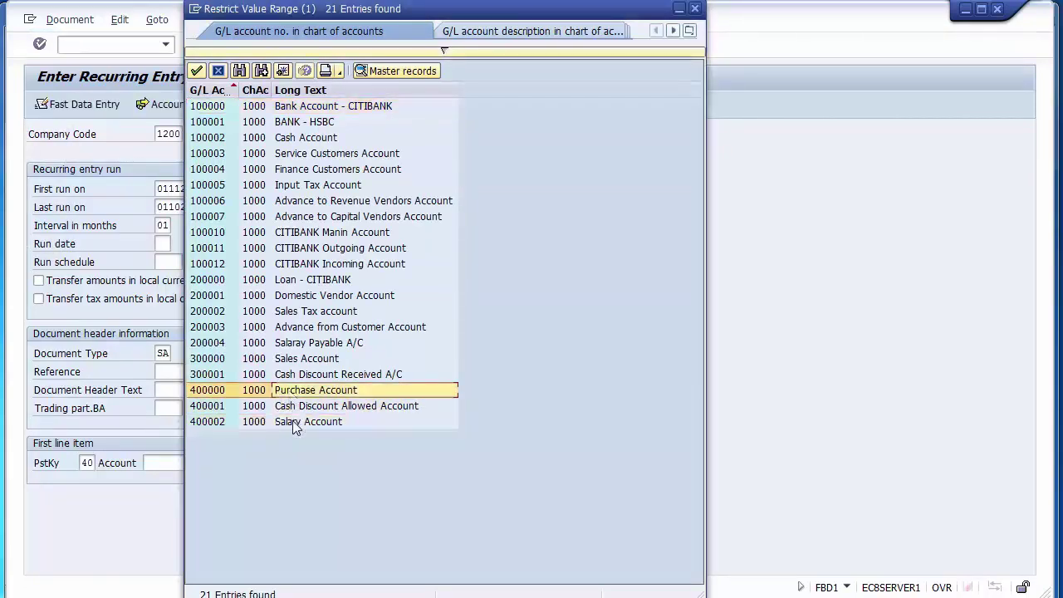
pyautogui.click(220, 72)
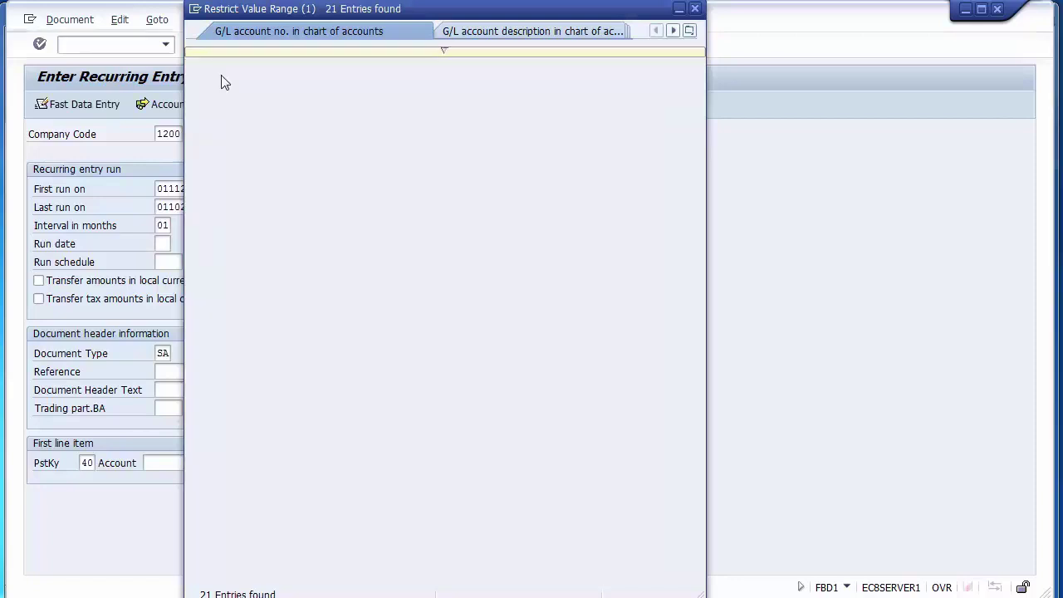
# Open a second SAP session and start transaction FS00 for G/L account maintenance there.
pyautogui.click(107, 43)
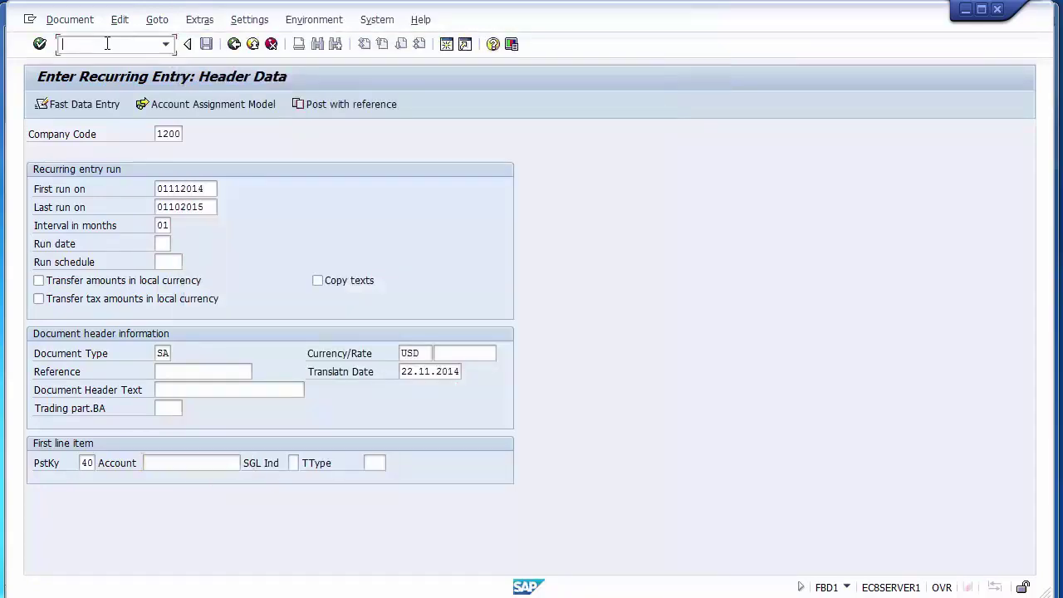
pyautogui.click(447, 45)
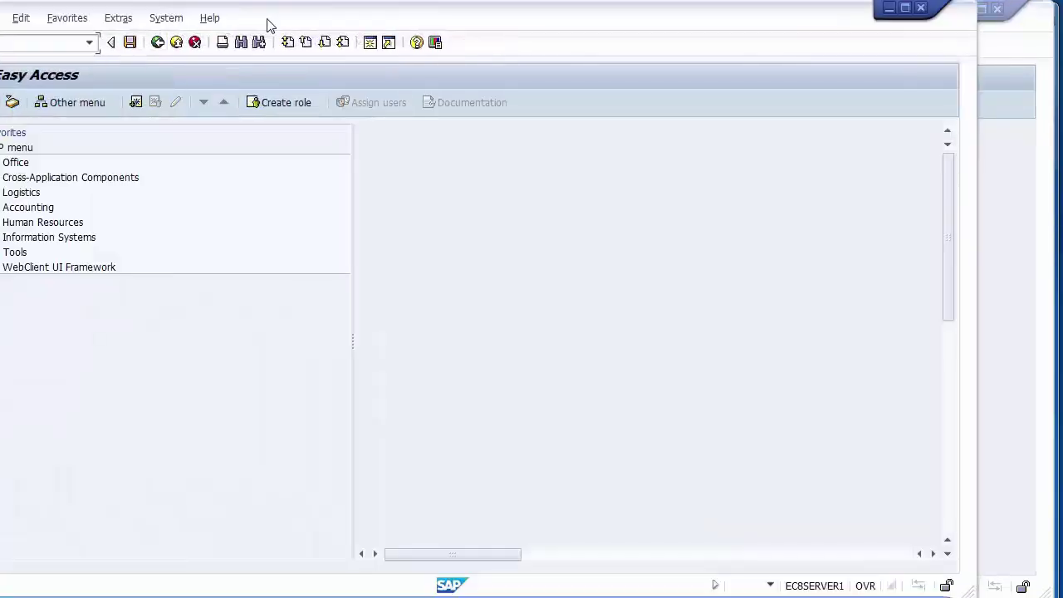
pyautogui.moveTo(390, 17); pyautogui.dragTo(339, 17)
pyautogui.write('fs00')
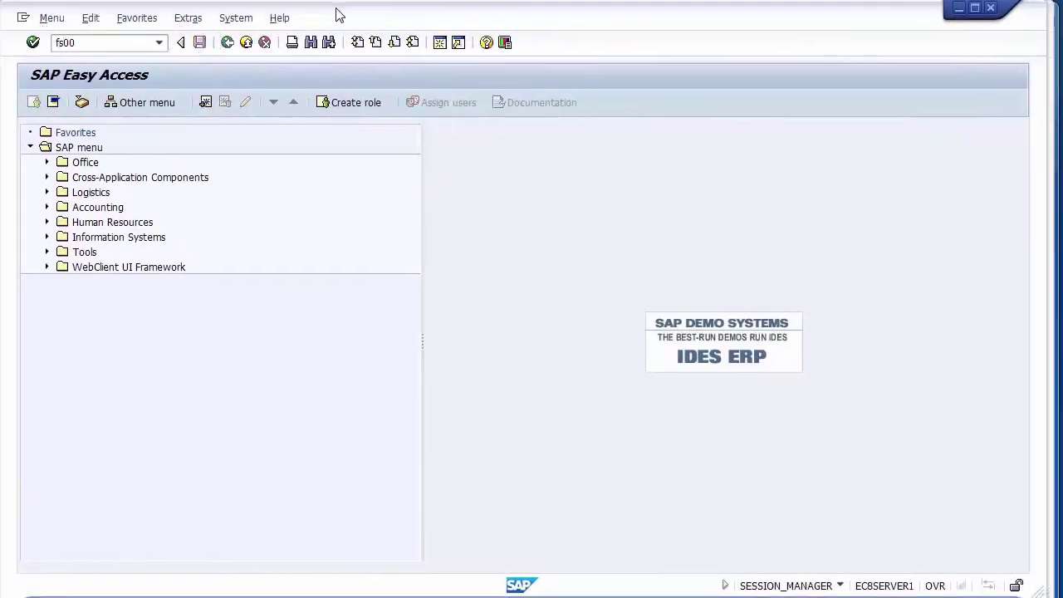
pyautogui.press('Return')
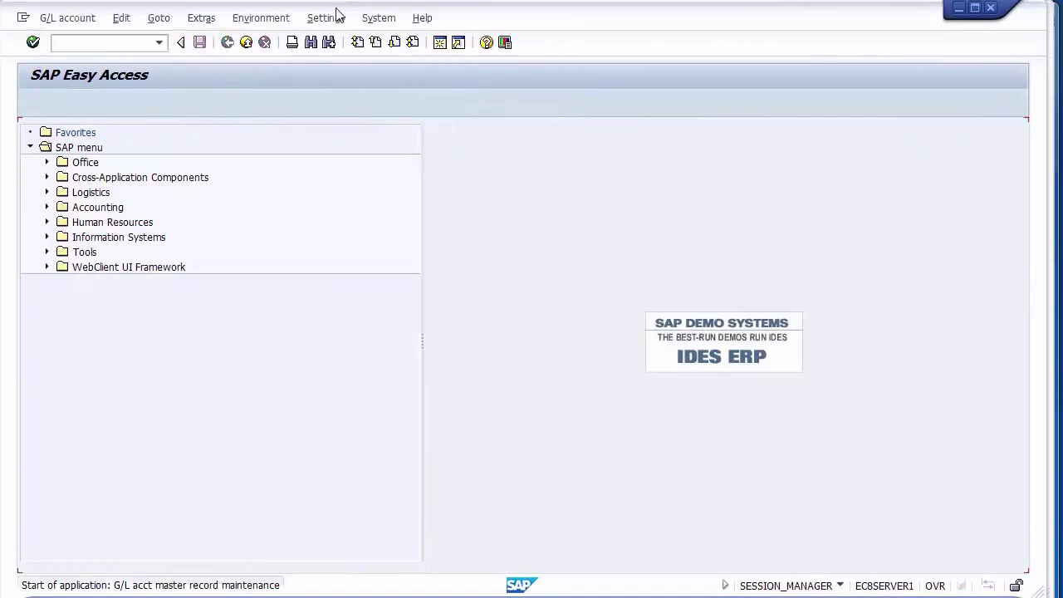
# Begin creating G/L account 400004 in company code 1200.
pyautogui.press('Delete')
pyautogui.press('Down')
pyautogui.press('Down')
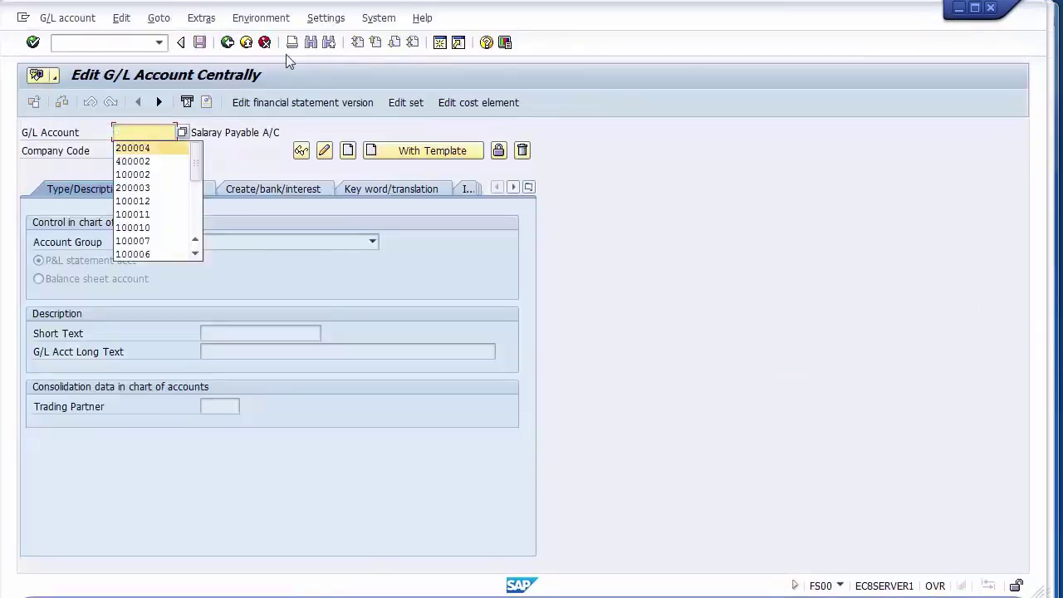
pyautogui.press('Return')
pyautogui.press('BackSpace')
pyautogui.write('400004')
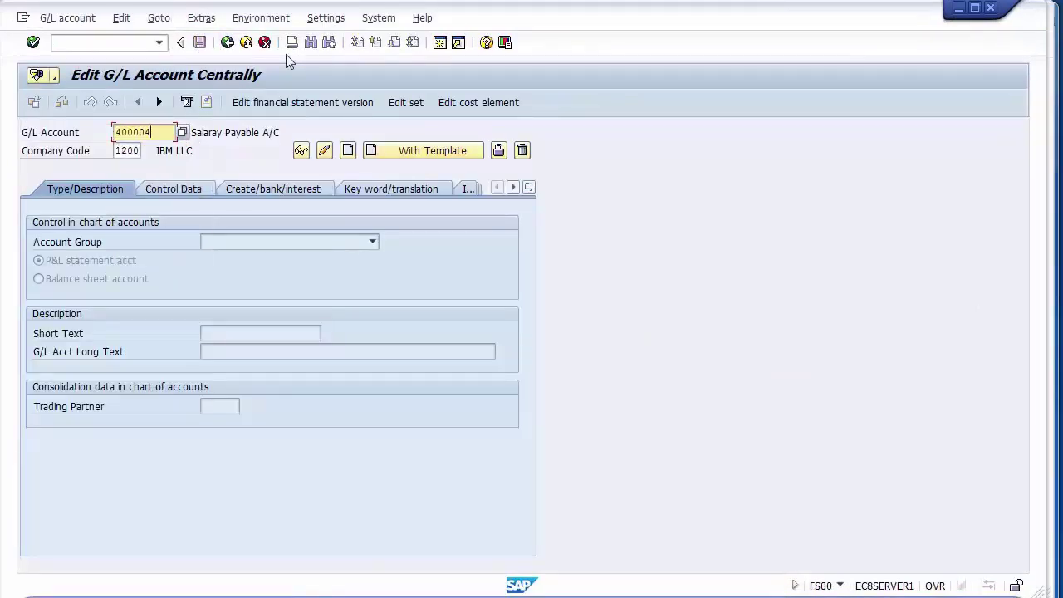
pyautogui.click(347, 150)
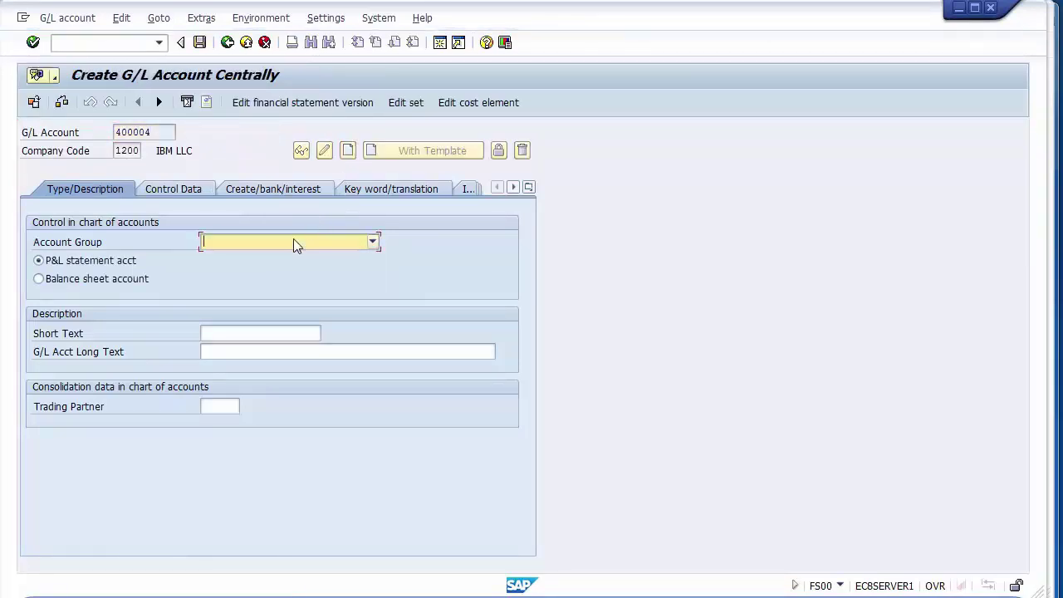
# Assign the new G/L account to account group Expenses with short text "Rent" and long text "Rent Account".
pyautogui.click(294, 240)
pyautogui.click(223, 271)
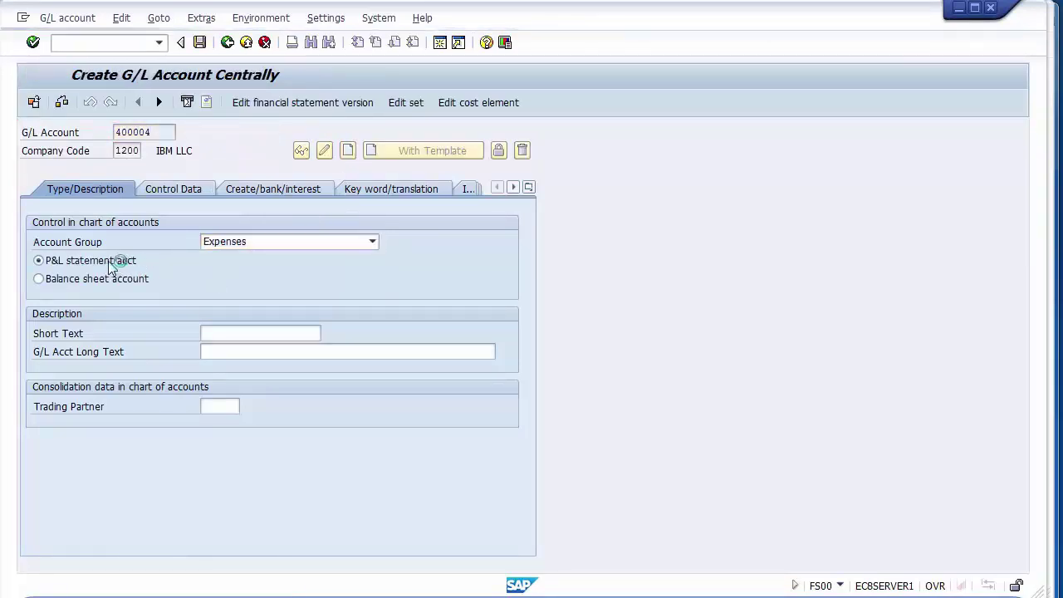
pyautogui.click(227, 335)
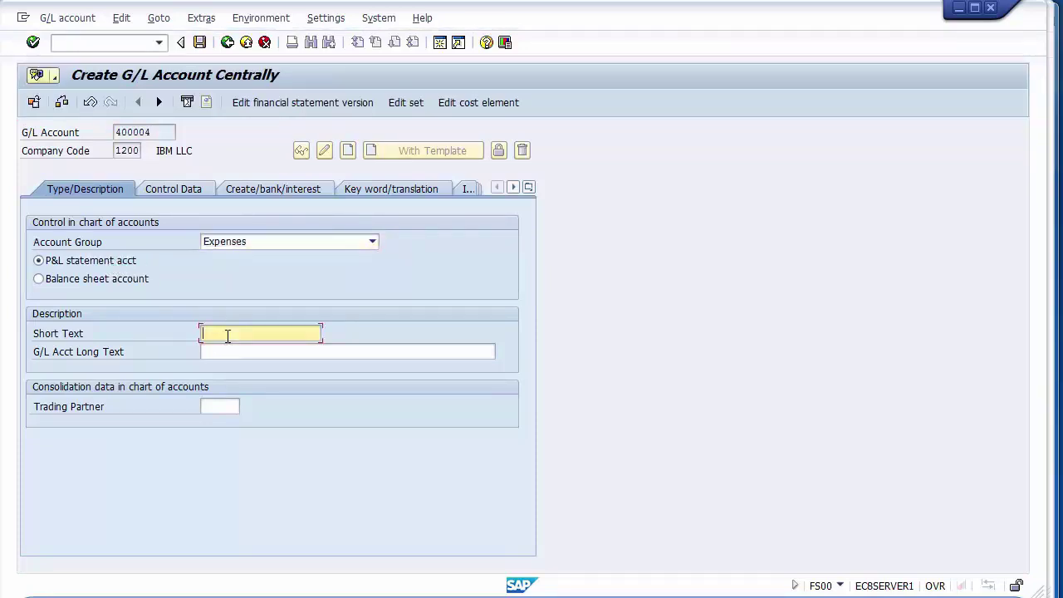
pyautogui.write('Rent')
pyautogui.press('Tab')
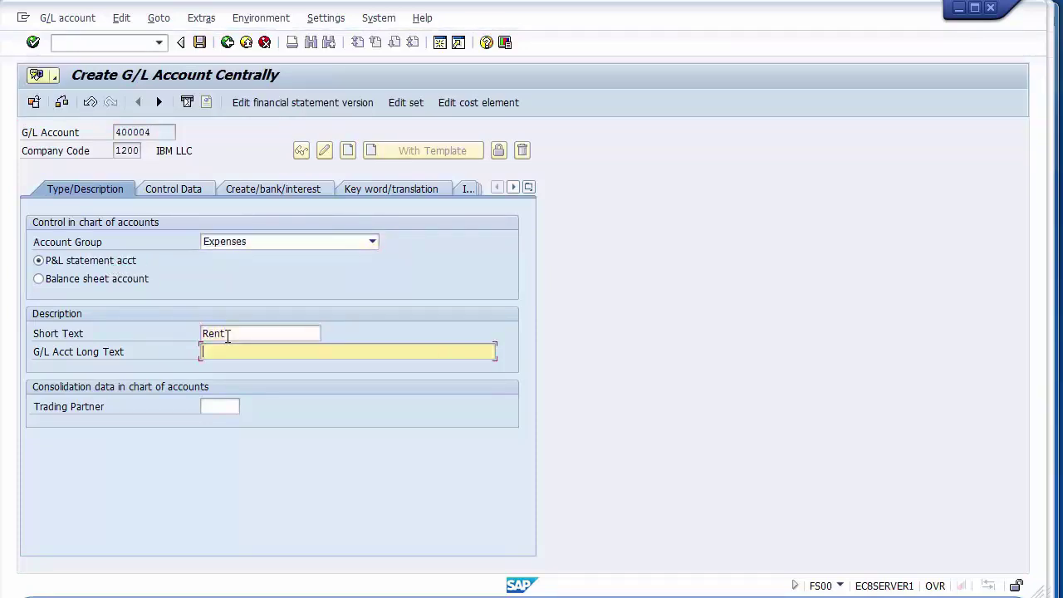
pyautogui.write('Rent Acco')
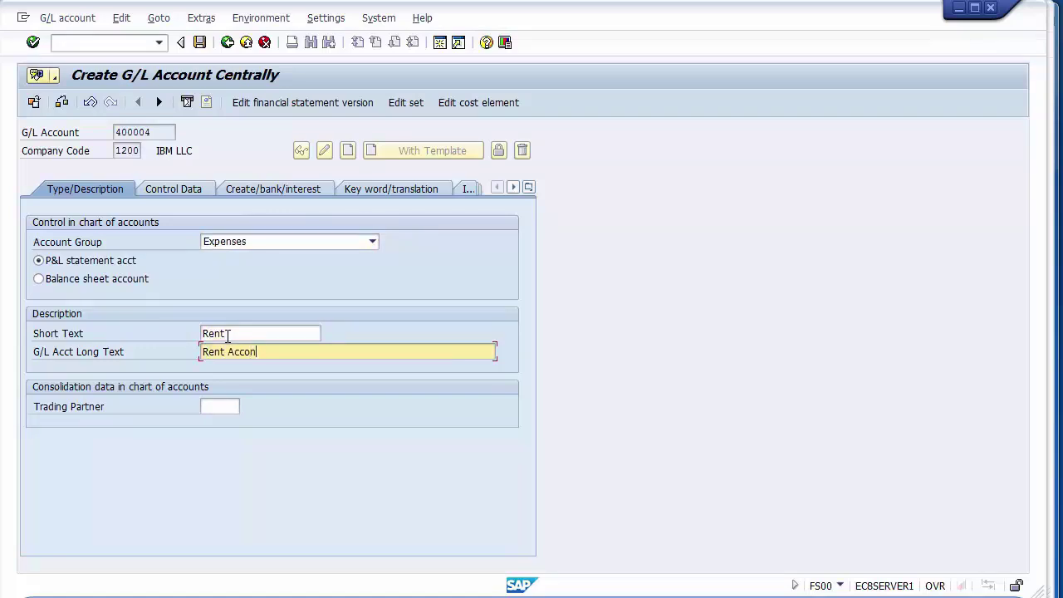
pyautogui.press('BackSpace')
# Enable line item display for the new G/L account and assign field status group G004.
pyautogui.click(167, 186)
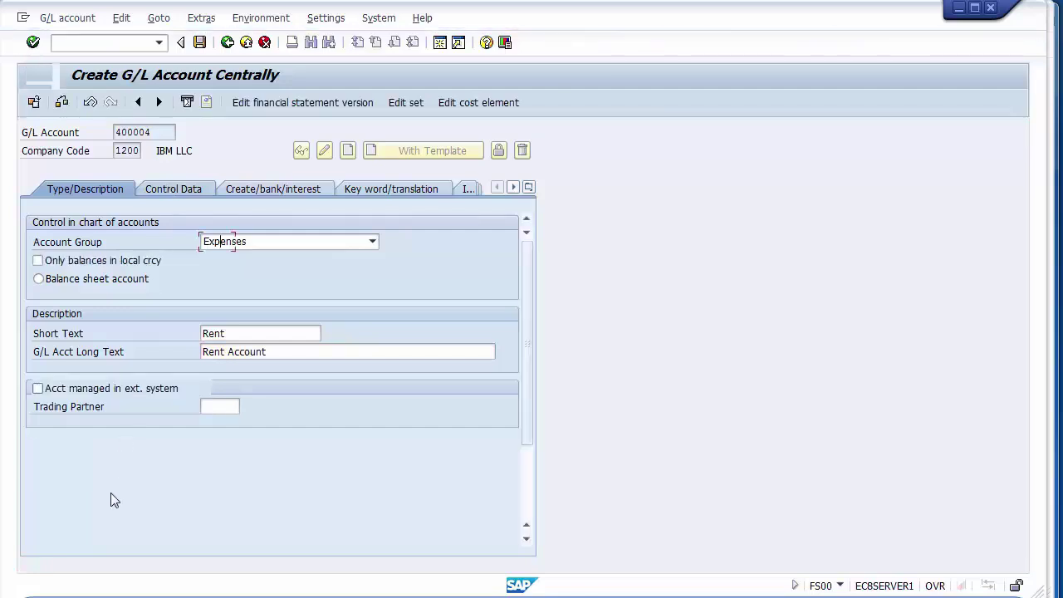
pyautogui.click(70, 501)
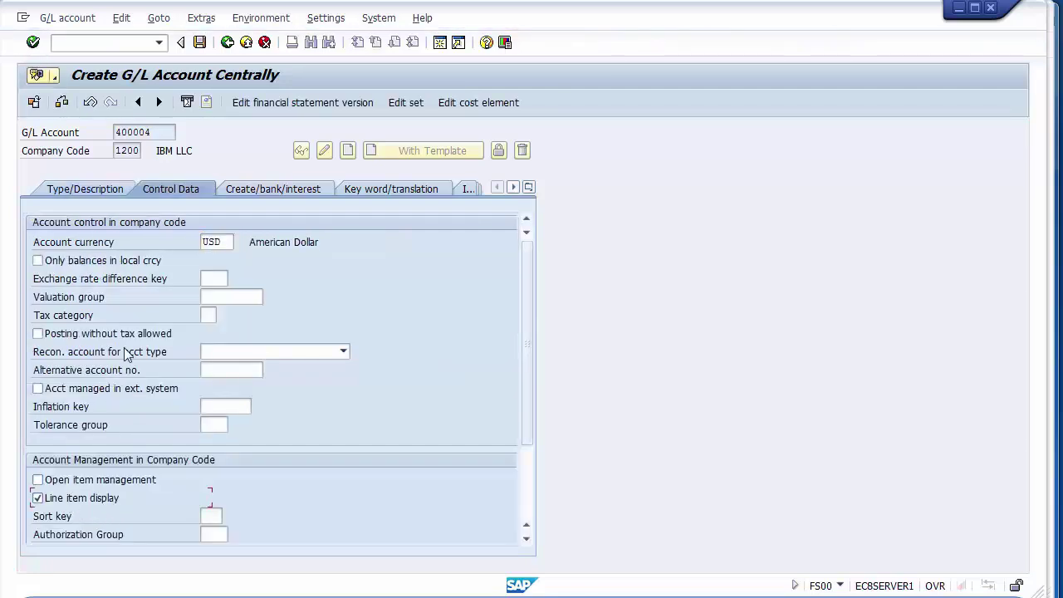
pyautogui.click(278, 187)
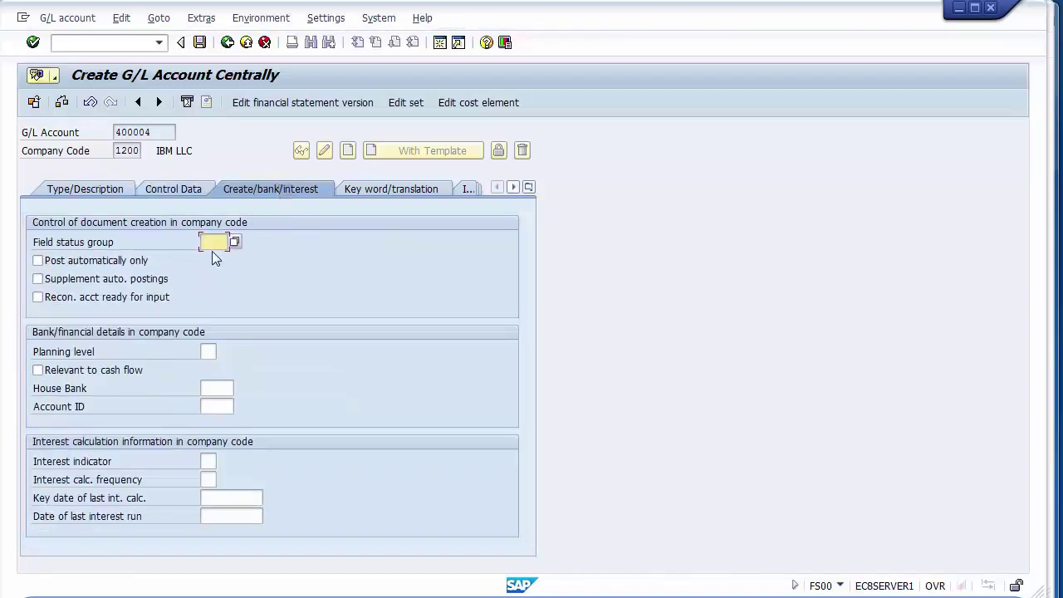
pyautogui.write('g004')
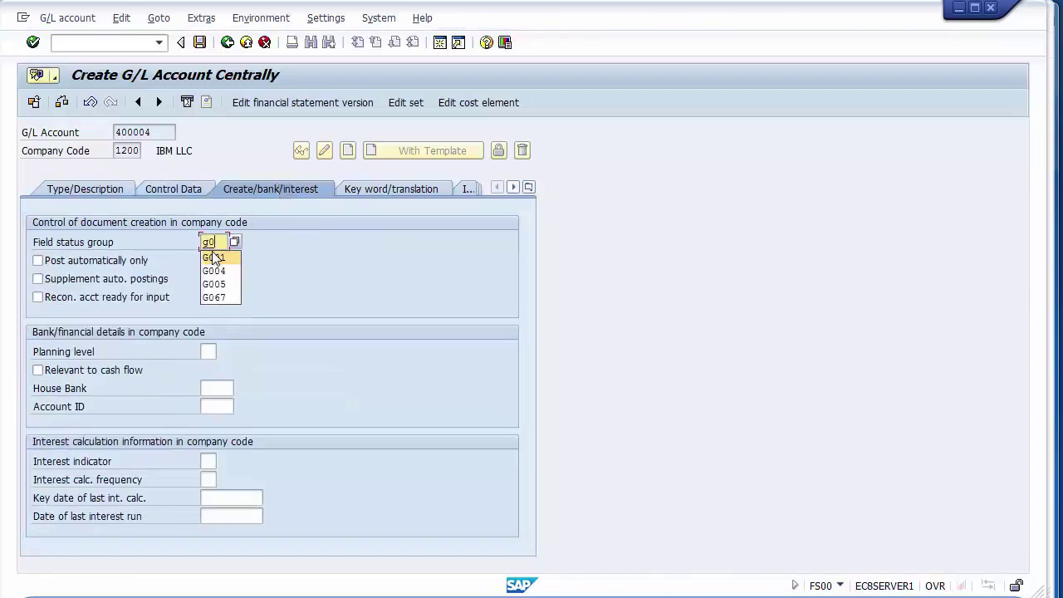
# Save G/L account 400004 and switch back to the session with the recurring entry header.
pyautogui.click(199, 47)
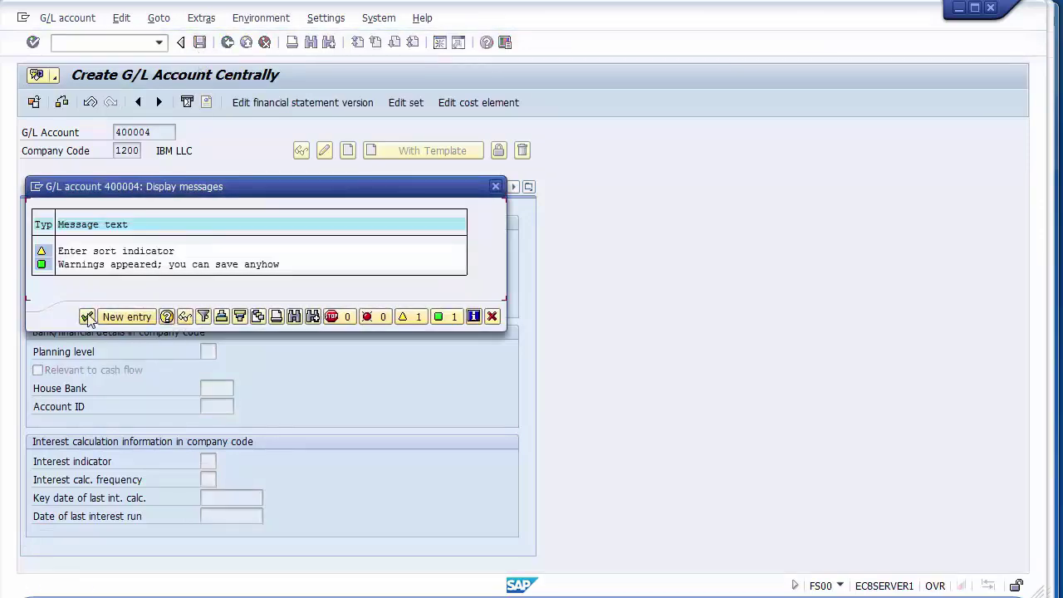
pyautogui.click(86, 317)
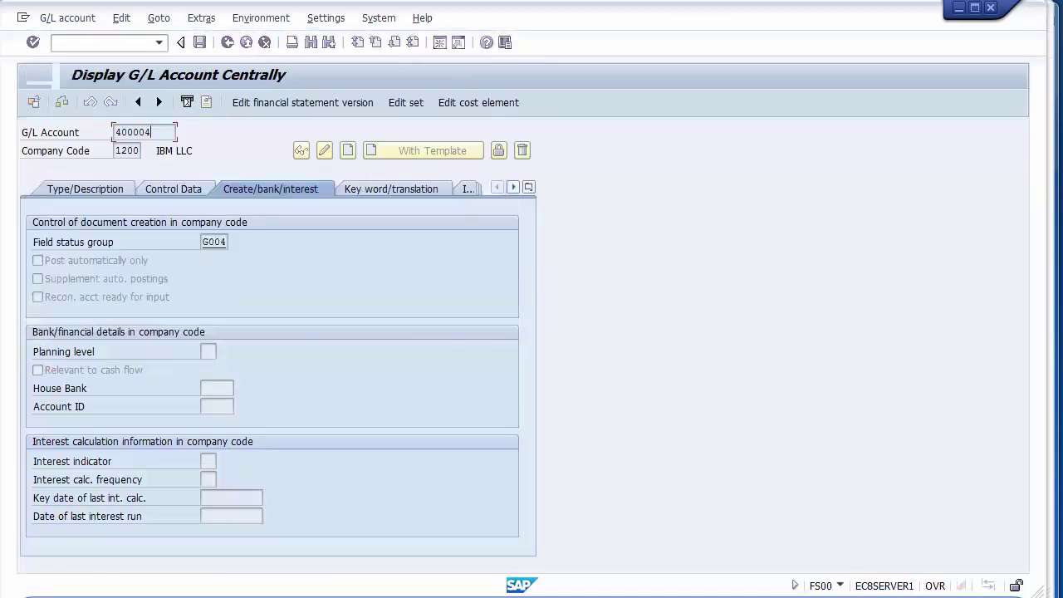
pyautogui.click(227, 42)
pyautogui.moveTo(276, 592)
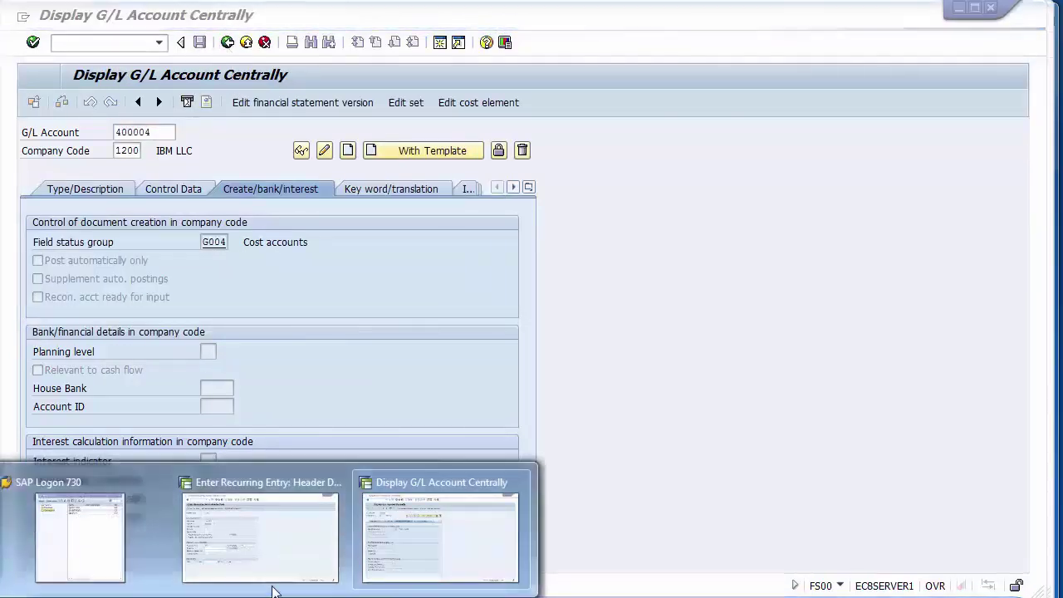
pyautogui.click(295, 502)
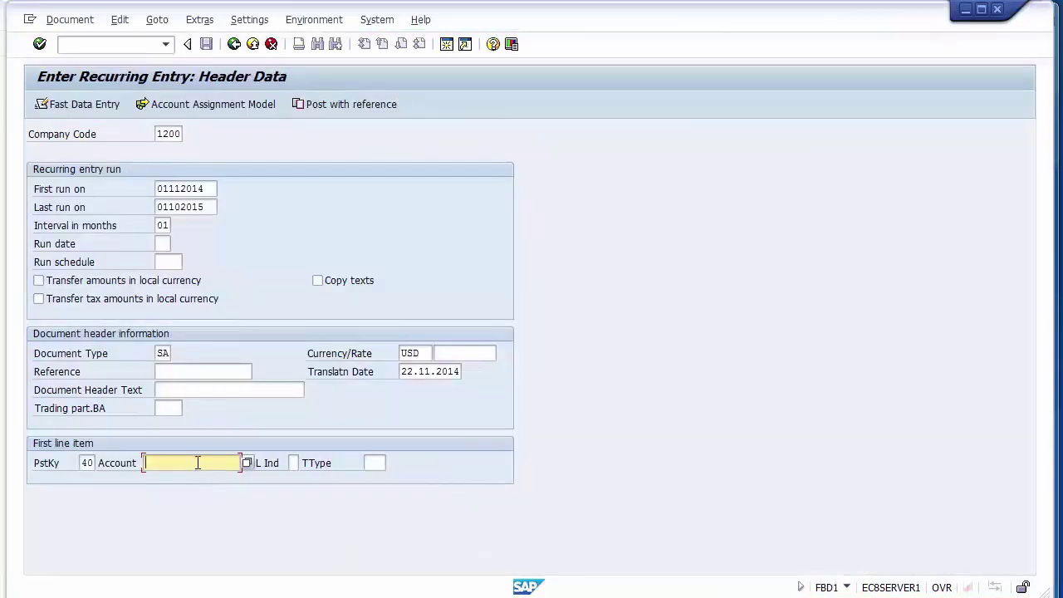
# Choose Rent Account 400004 from chart of accounts 1000 for the first line item and proceed to its item details.
pyautogui.press('F4')
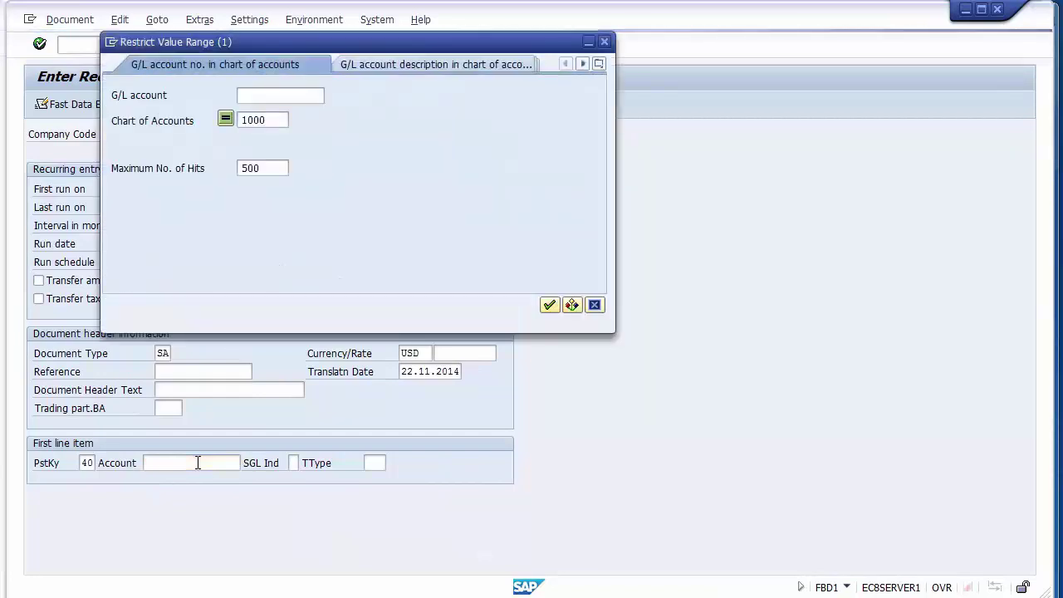
pyautogui.click(549, 306)
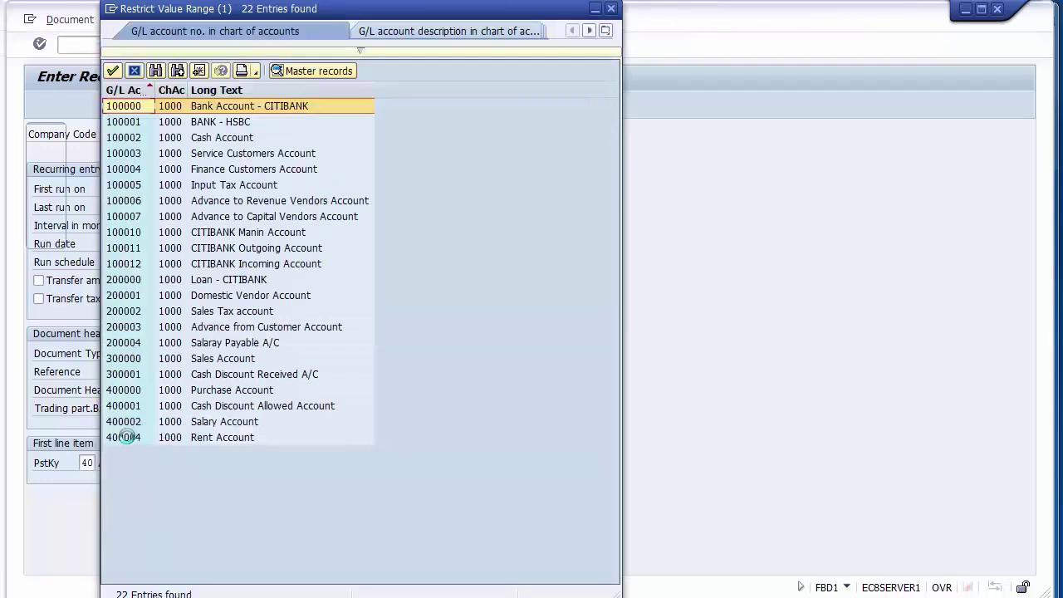
pyautogui.click(129, 441)
pyautogui.doubleClick(127, 438)
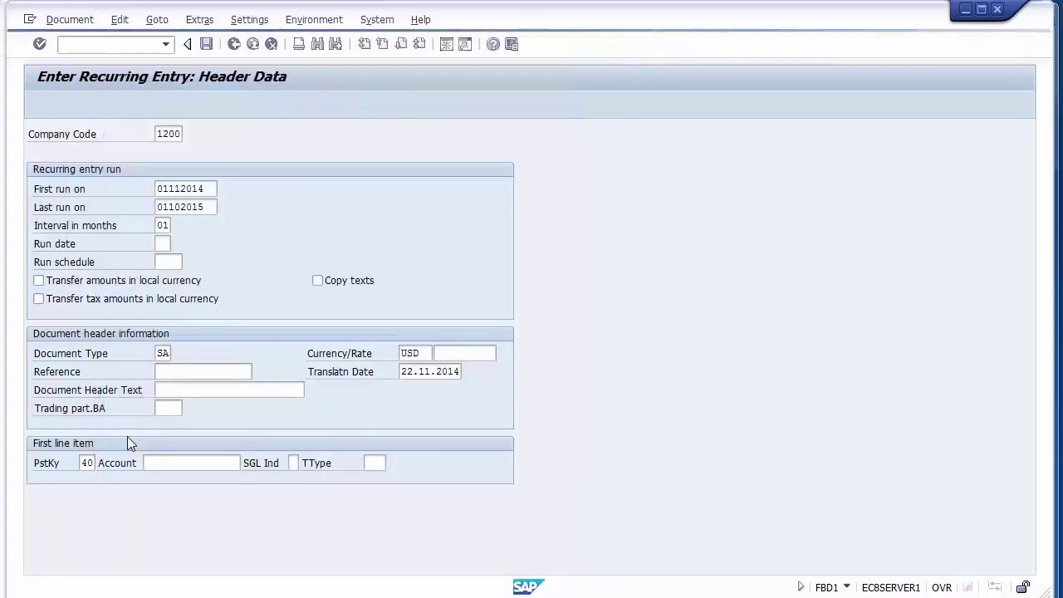
pyautogui.click(220, 468)
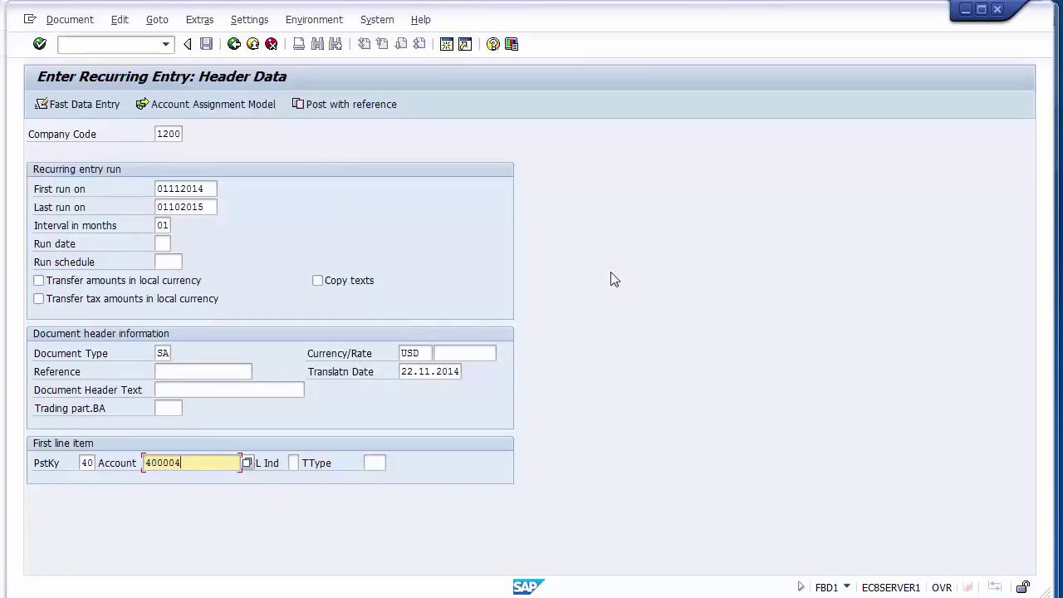
pyautogui.press('Return')
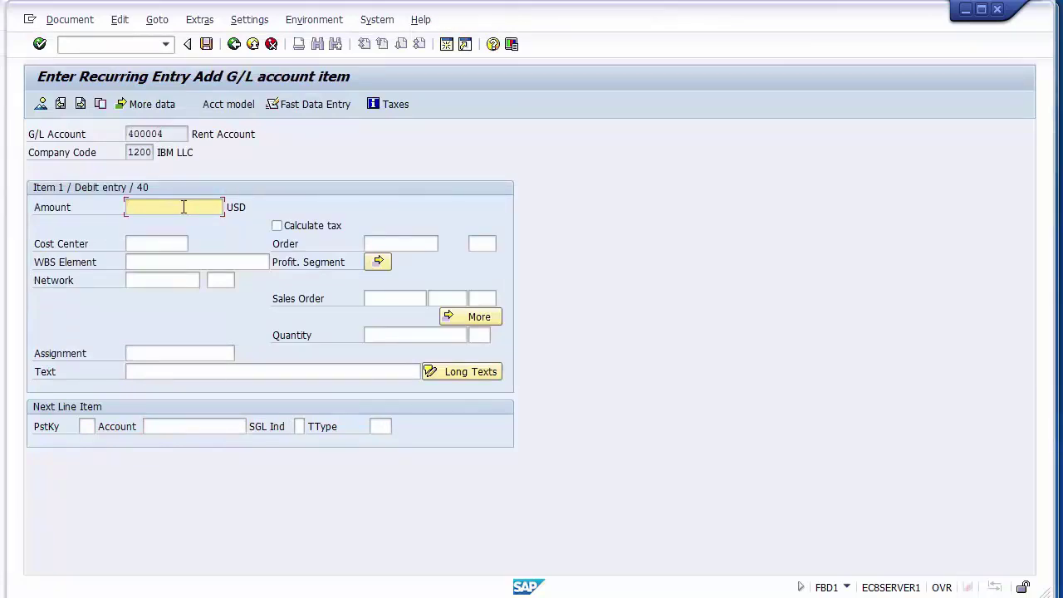
# Enter an amount of 4000 USD and business area 1210 for the rent debit item.
pyautogui.write('4000')
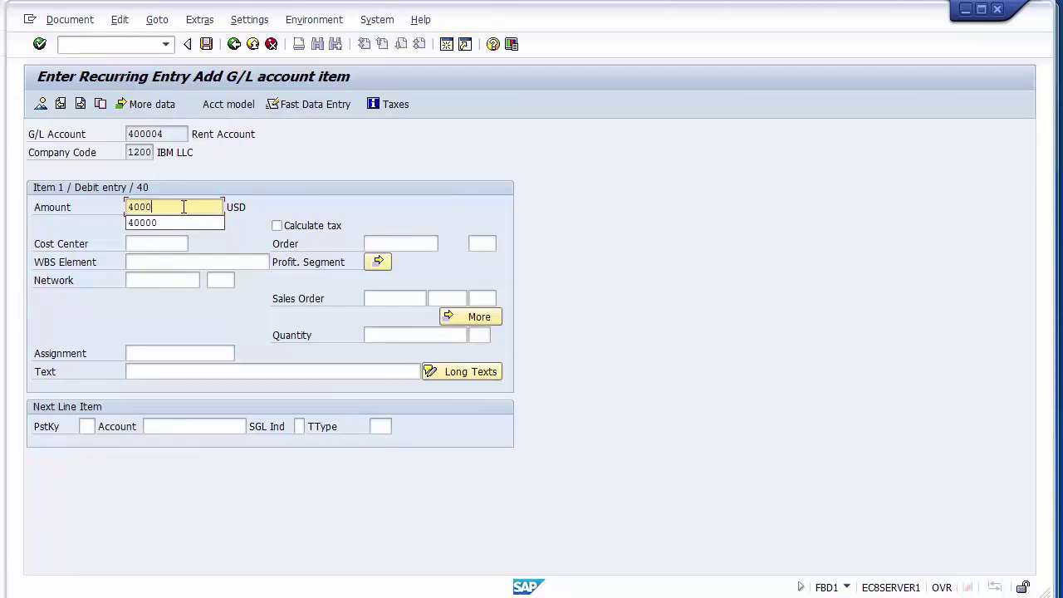
pyautogui.click(290, 205)
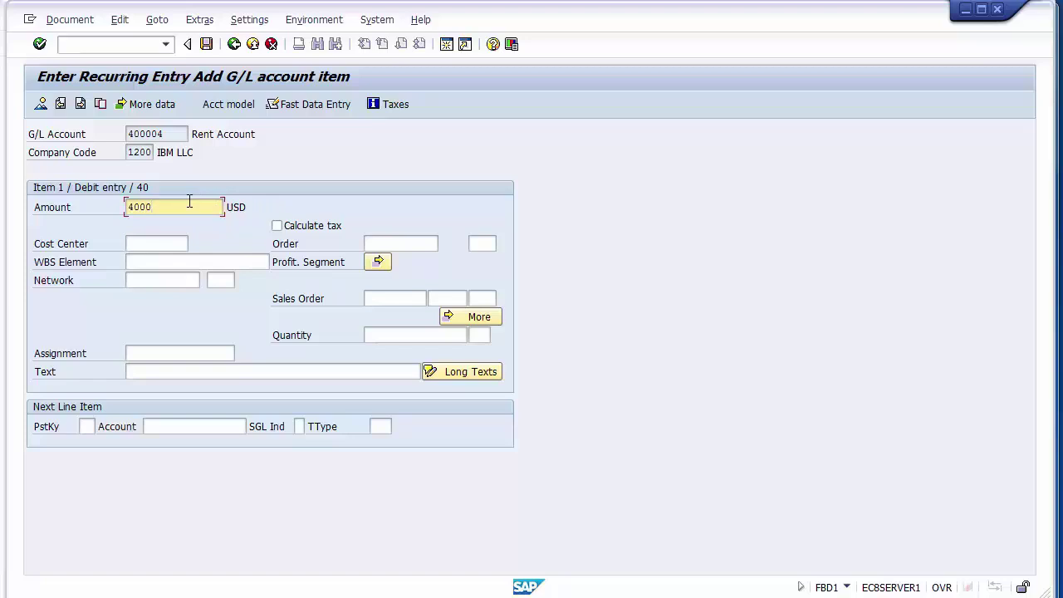
pyautogui.click(460, 320)
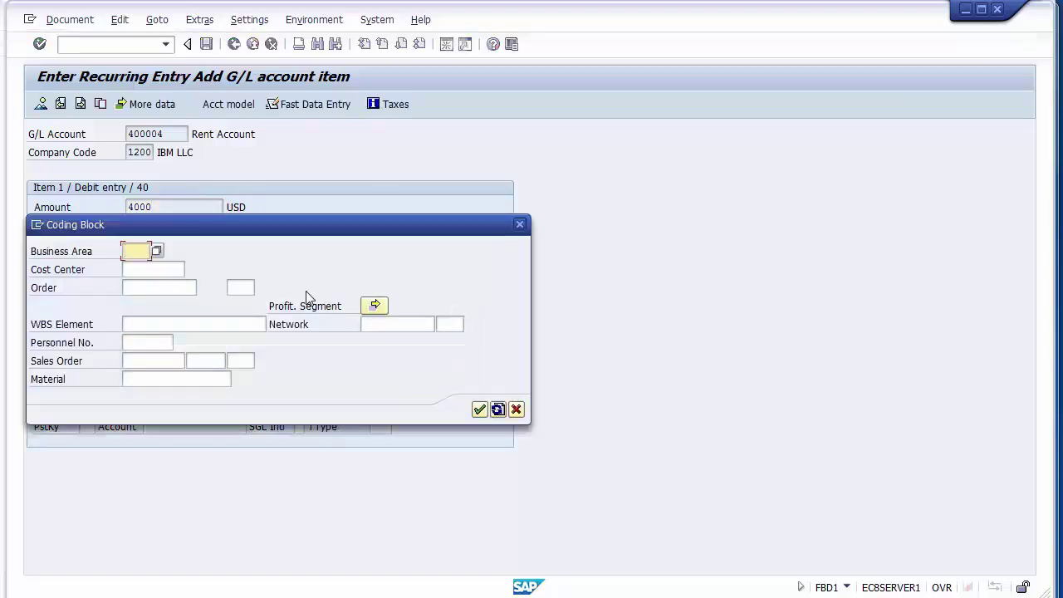
pyautogui.write('1210')
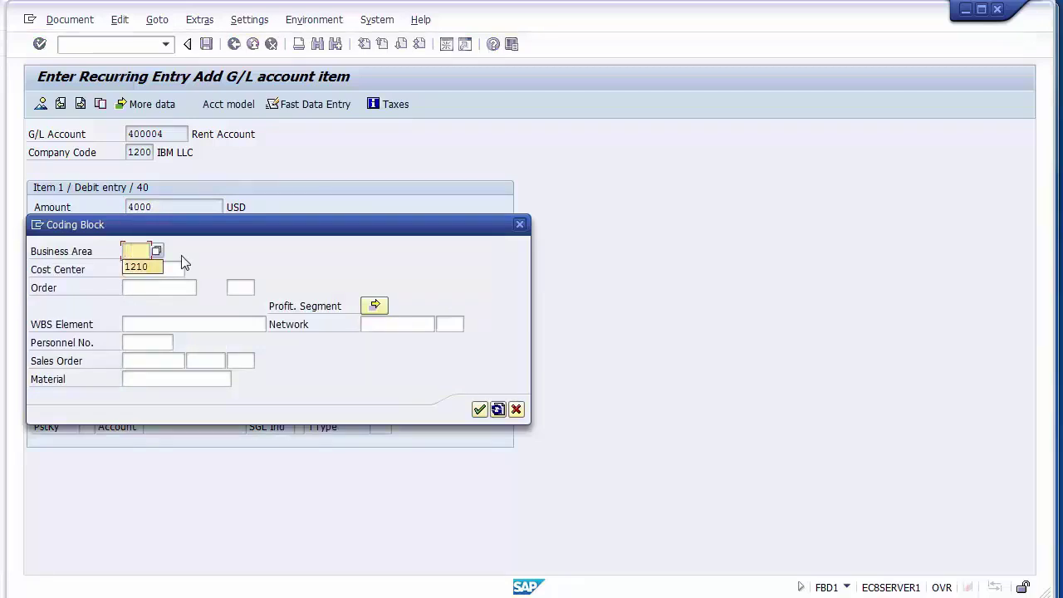
pyautogui.click(479, 409)
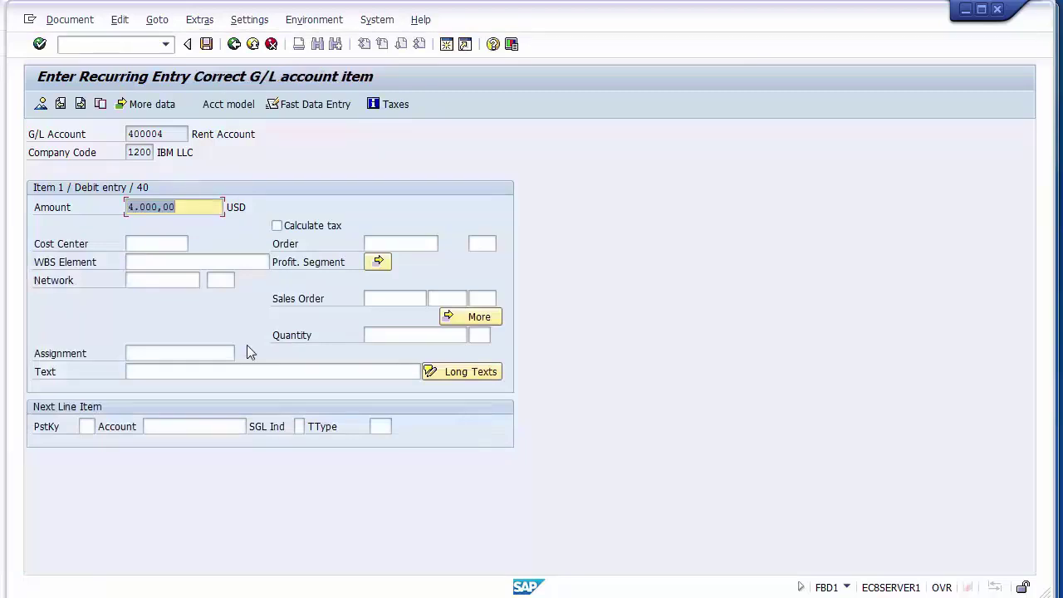
# Set the debit item's text to "Rent paid for month Nov.'14".
pyautogui.click(240, 373)
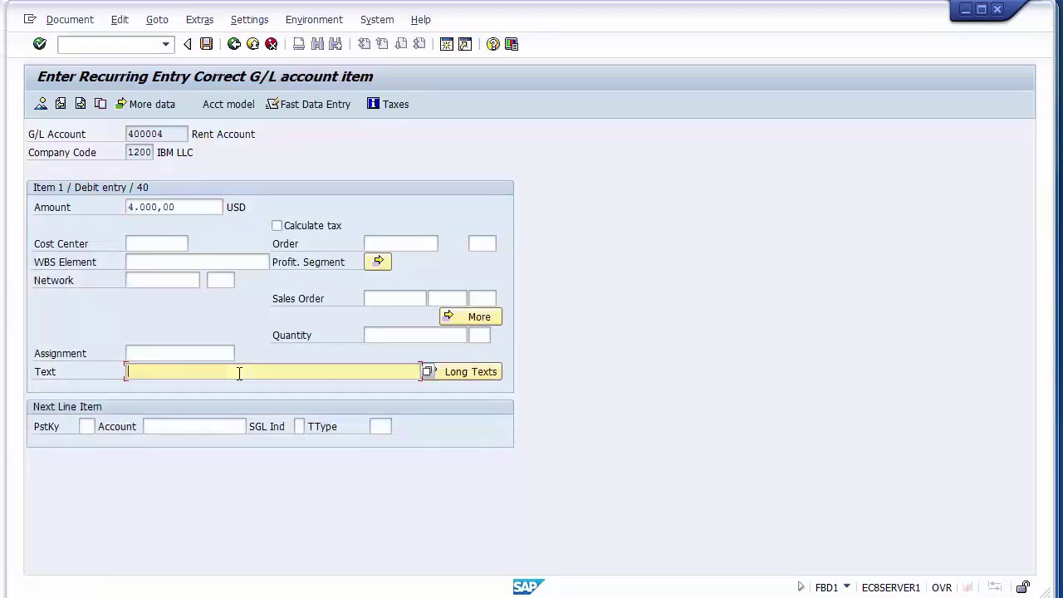
pyautogui.write('Rent paid')
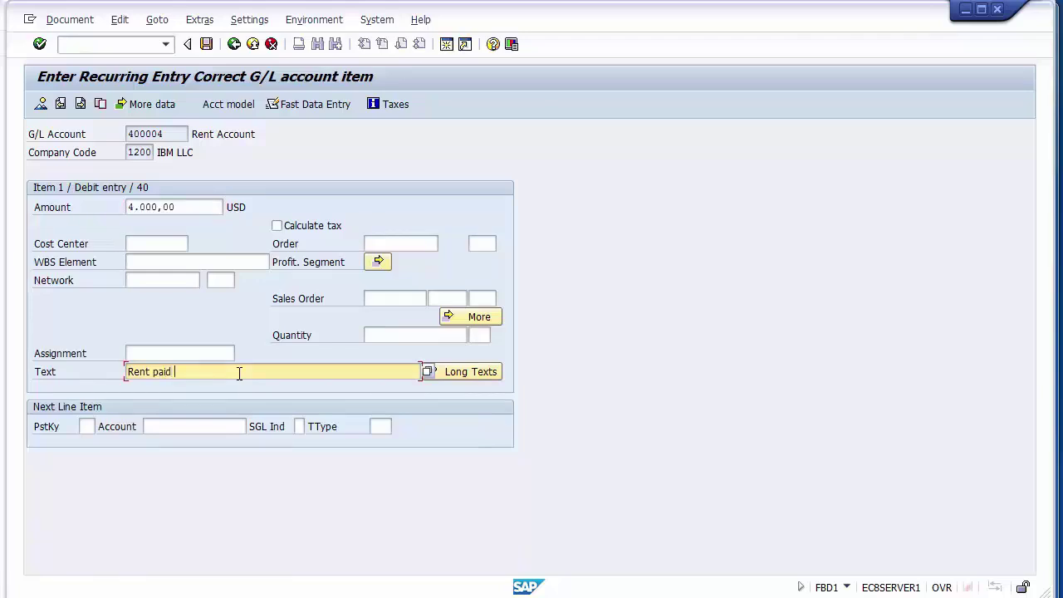
pyautogui.write(" for month Nov.'14")
# Set up the next line item with posting key 50 and CITIBANK Outgoing Account 100011, and proceed to its details.
pyautogui.click(88, 426)
pyautogui.write('50')
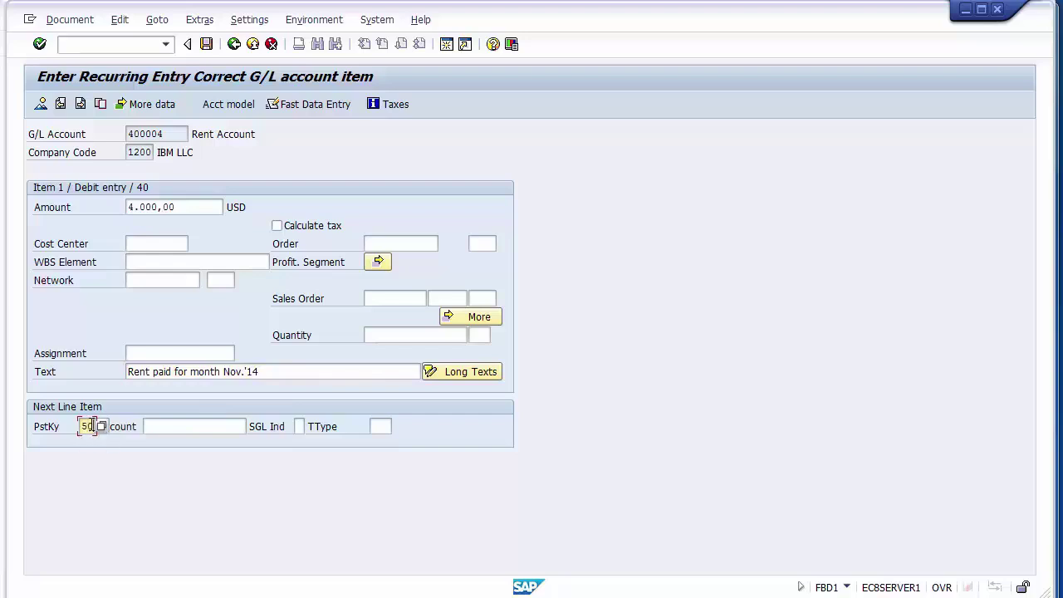
pyautogui.click(158, 427)
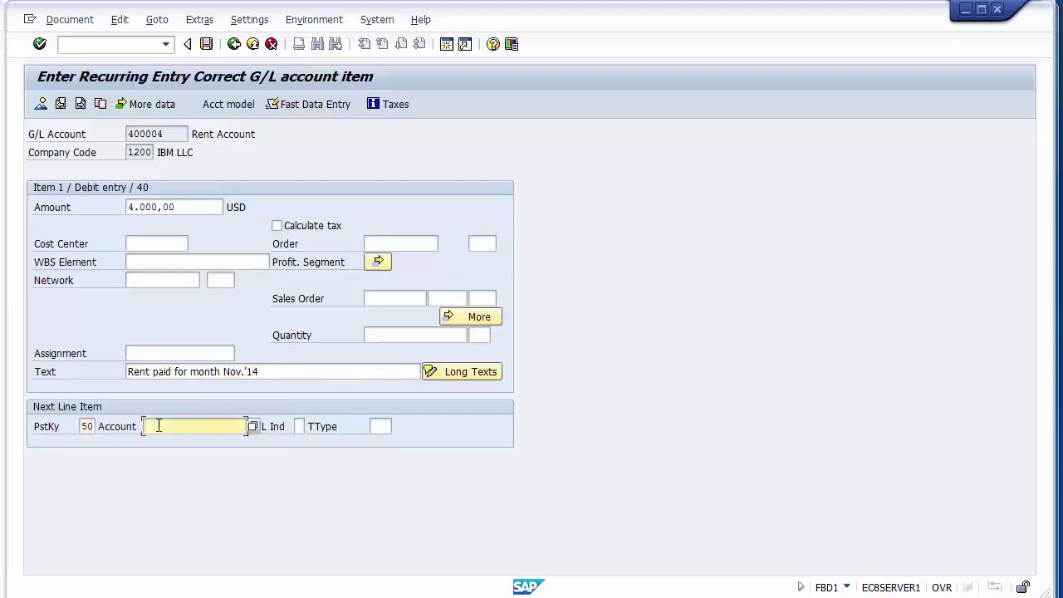
pyautogui.press('F4')
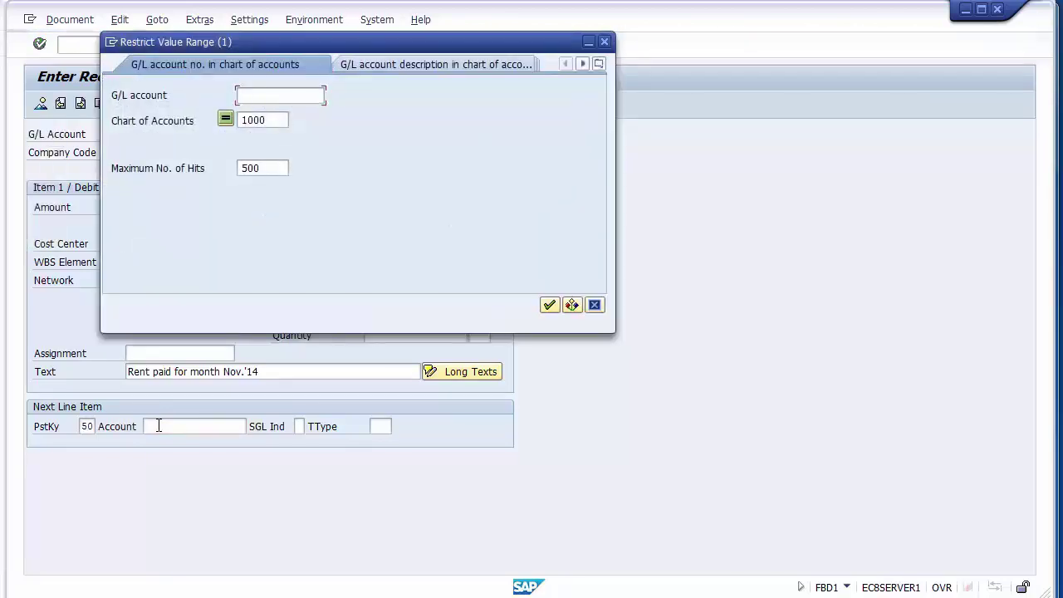
pyautogui.press('Return')
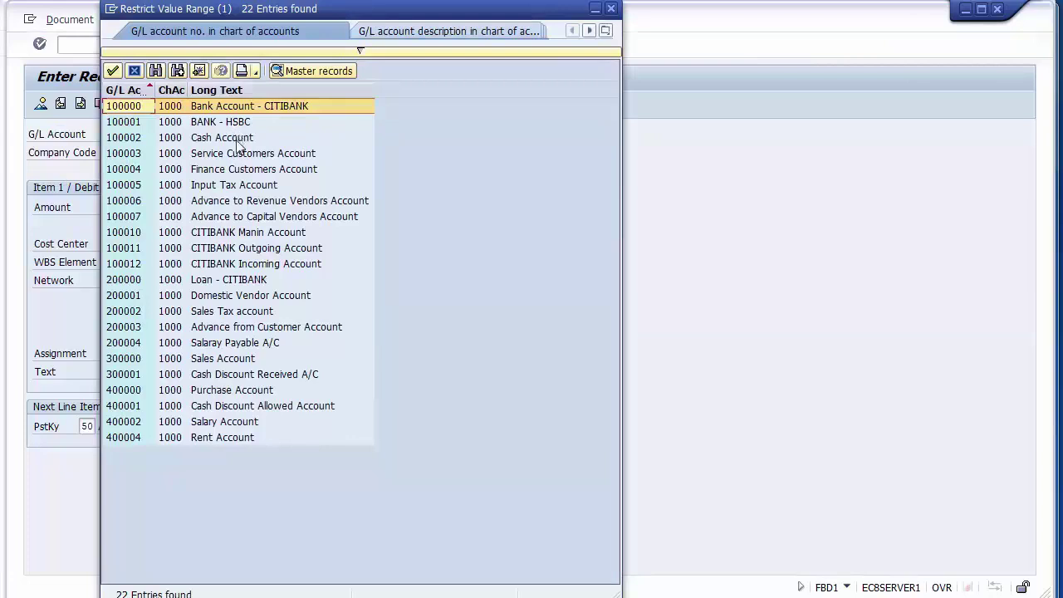
pyautogui.click(253, 250)
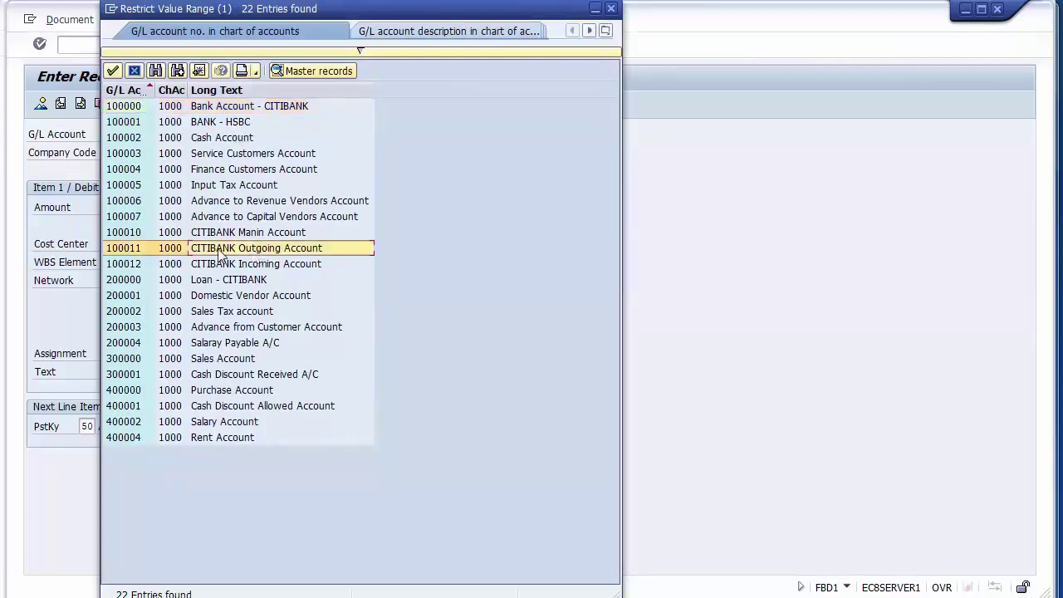
pyautogui.doubleClick(130, 247)
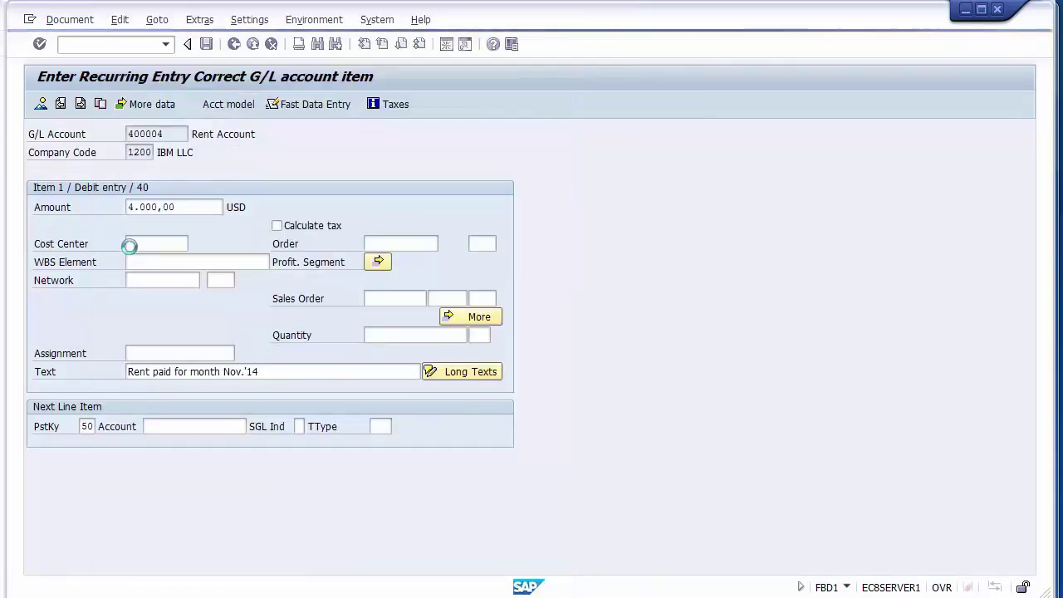
pyautogui.press('Return')
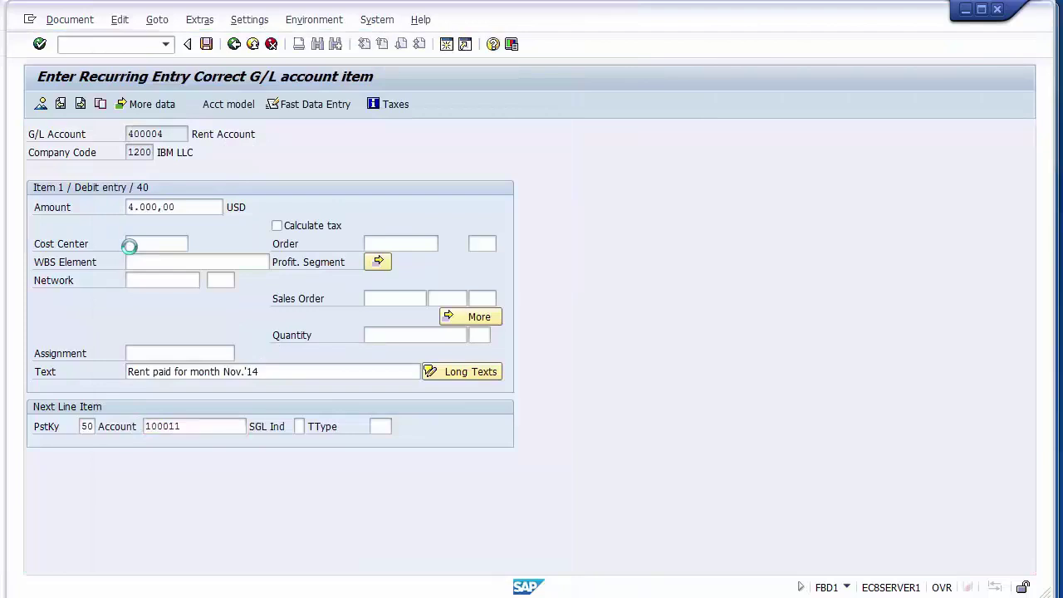
# Enter an amount of 4000 USD and business area 1210 for the CITIBANK credit item.
pyautogui.press('BackSpace')
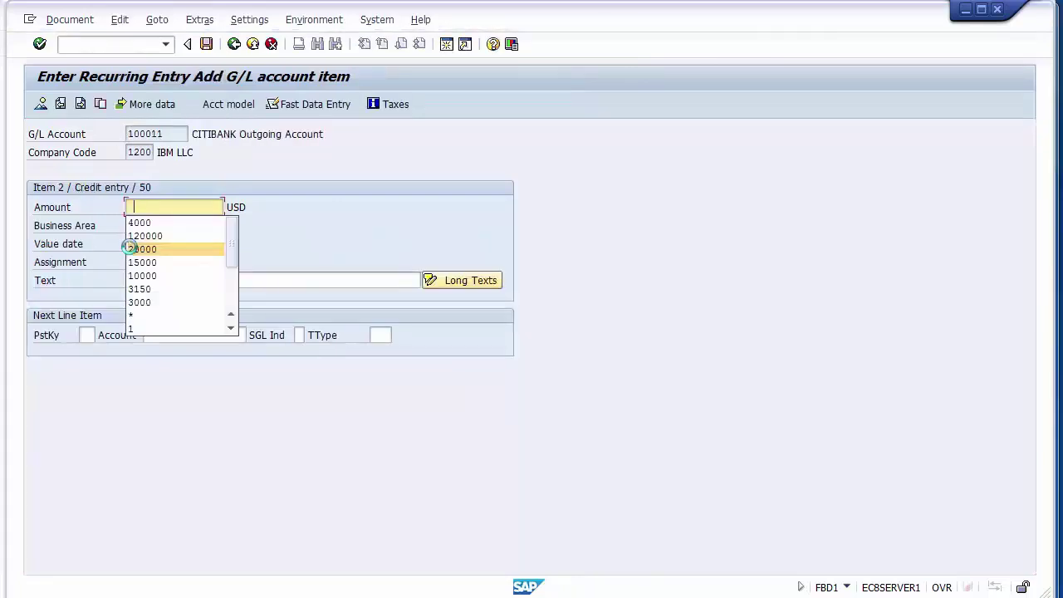
pyautogui.press('Up')
pyautogui.press('Up')
pyautogui.press('Return')
pyautogui.press('Tab')
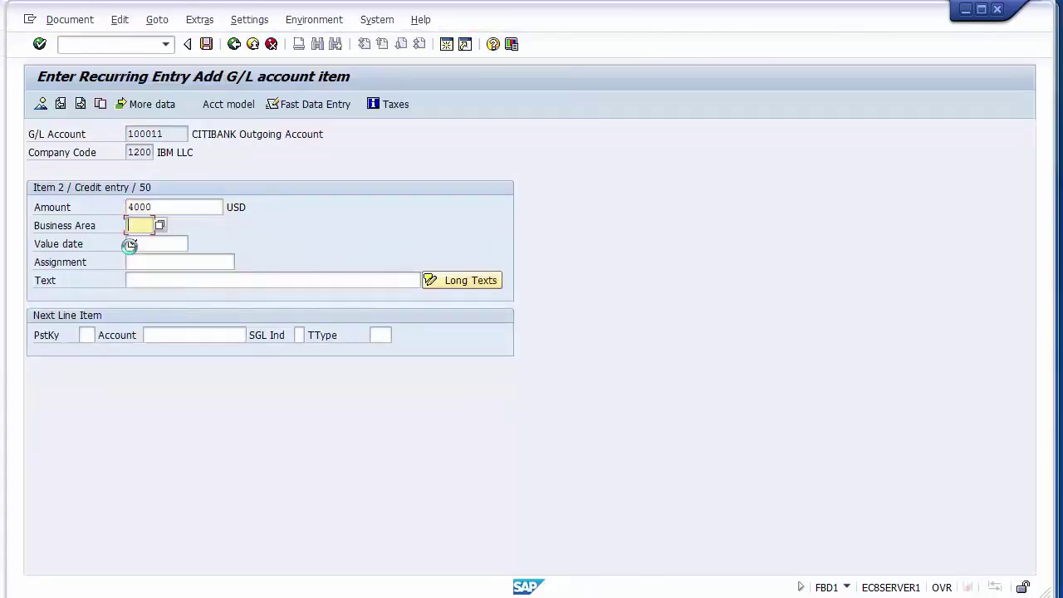
pyautogui.press('BackSpace')
pyautogui.press('Return')
pyautogui.press('Tab')
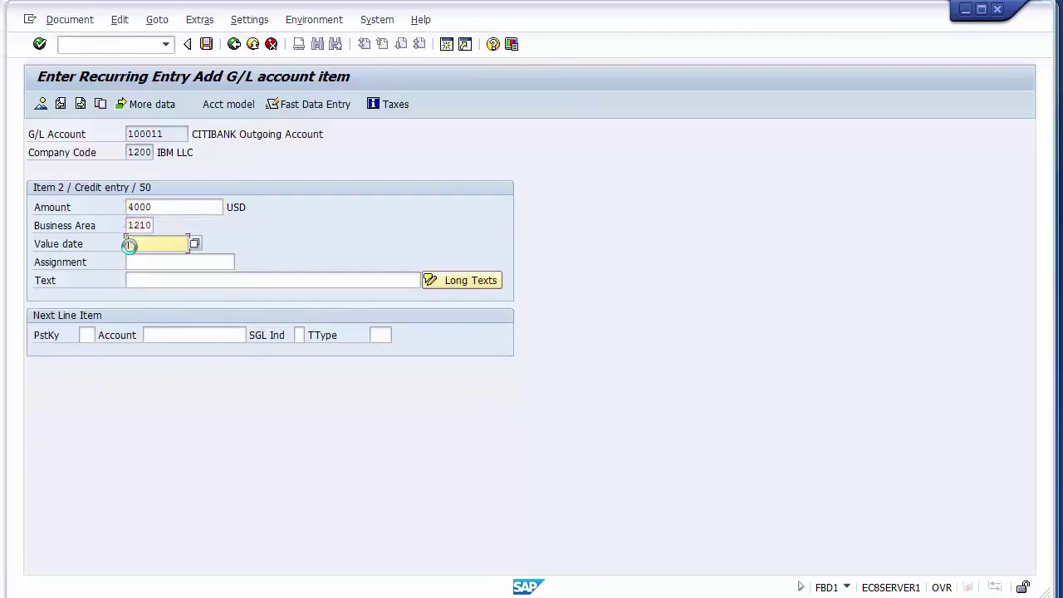
# Enter value date 15.10.2014 and the text "Rent paid for month Nov.'14" for the CITIBANK credit item.
pyautogui.press('BackSpace')
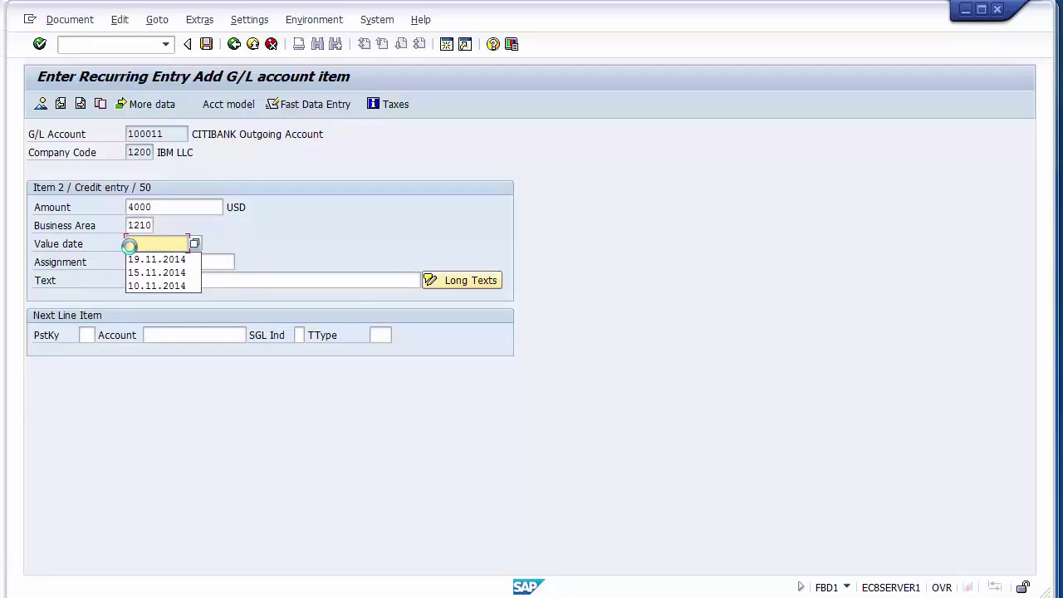
pyautogui.press('Down')
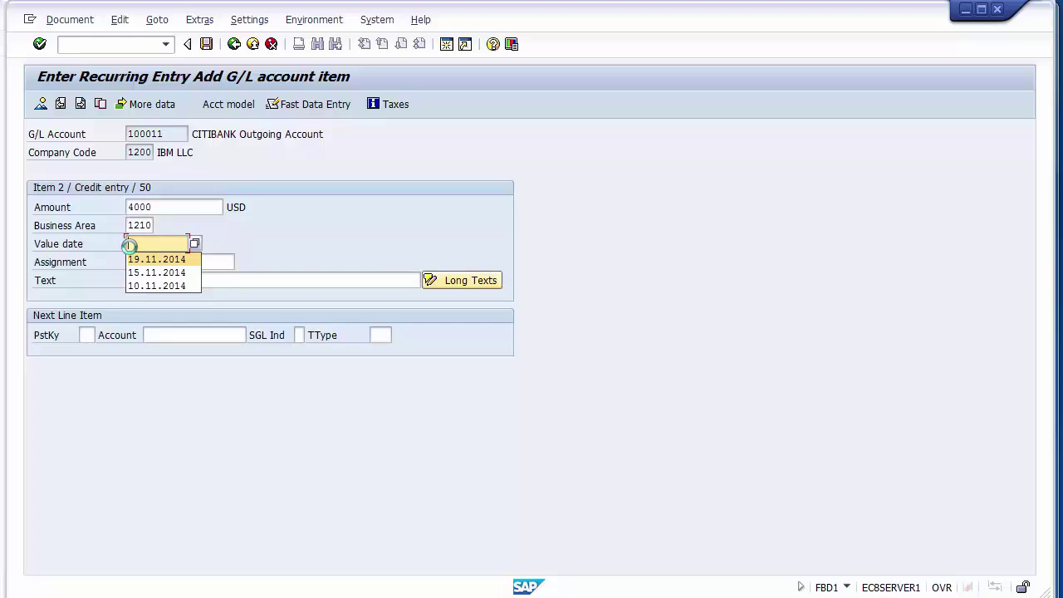
pyautogui.click(130, 245)
pyautogui.write('051')
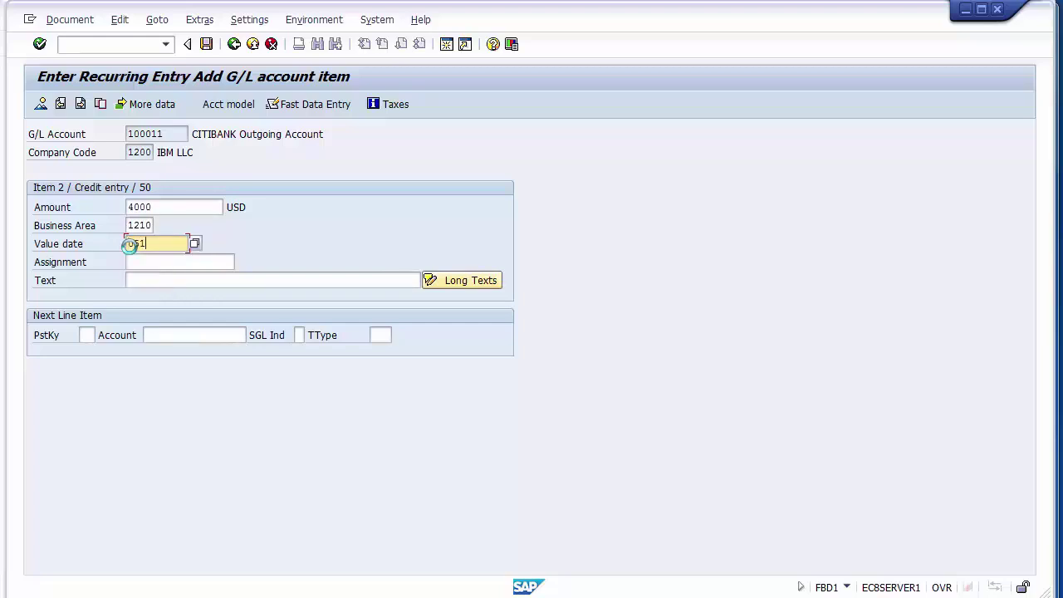
pyautogui.write('02014')
pyautogui.press('Tab')
pyautogui.press('Tab')
pyautogui.press('Down')
pyautogui.press('Return')
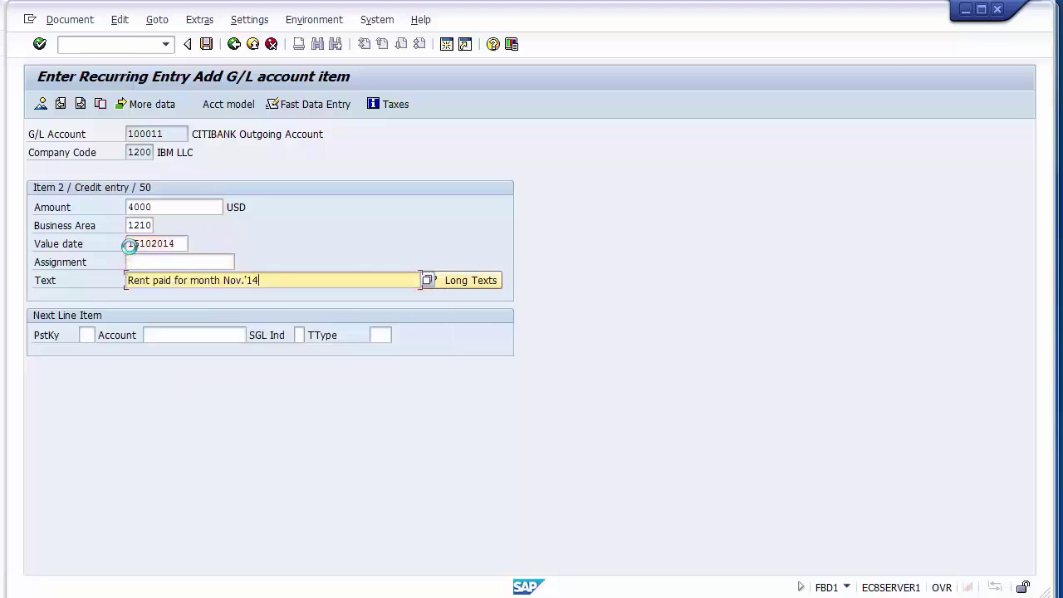
pyautogui.press('Return')
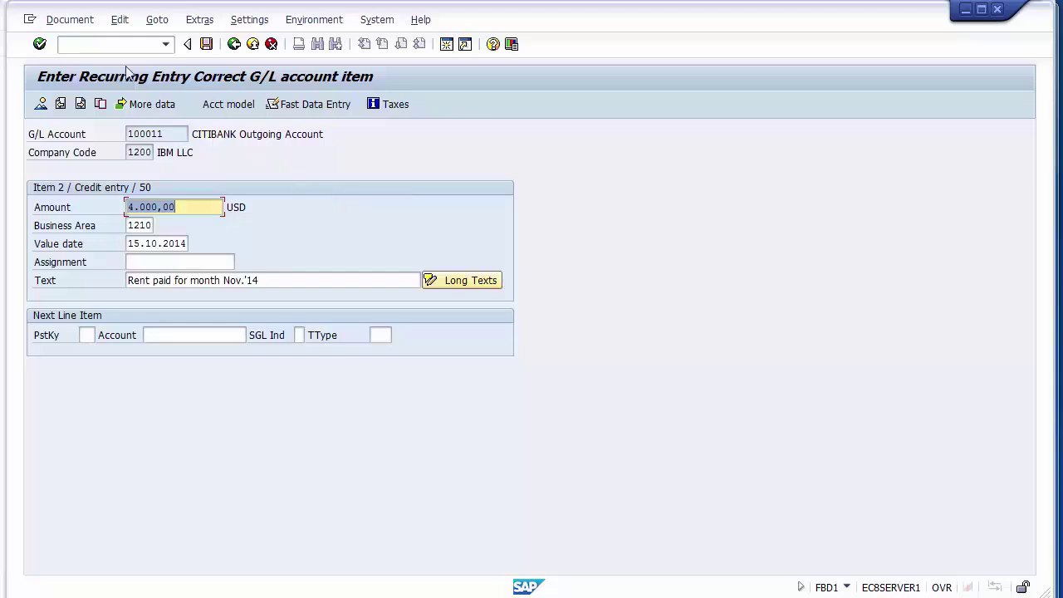
# Display the overview of the recurring entry's line items and save the document.
pyautogui.click(70, 19)
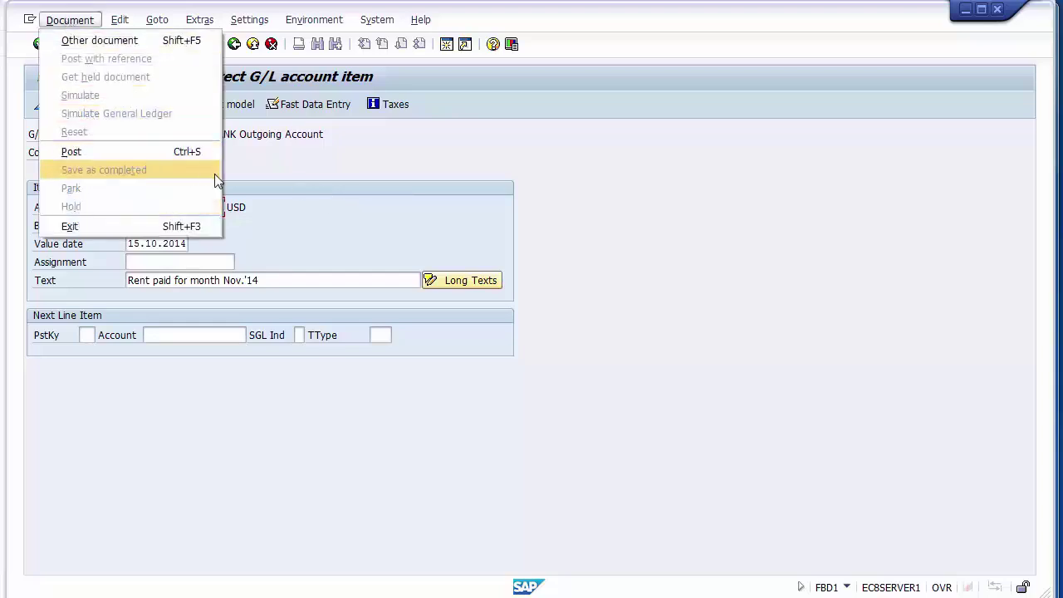
pyautogui.click(357, 184)
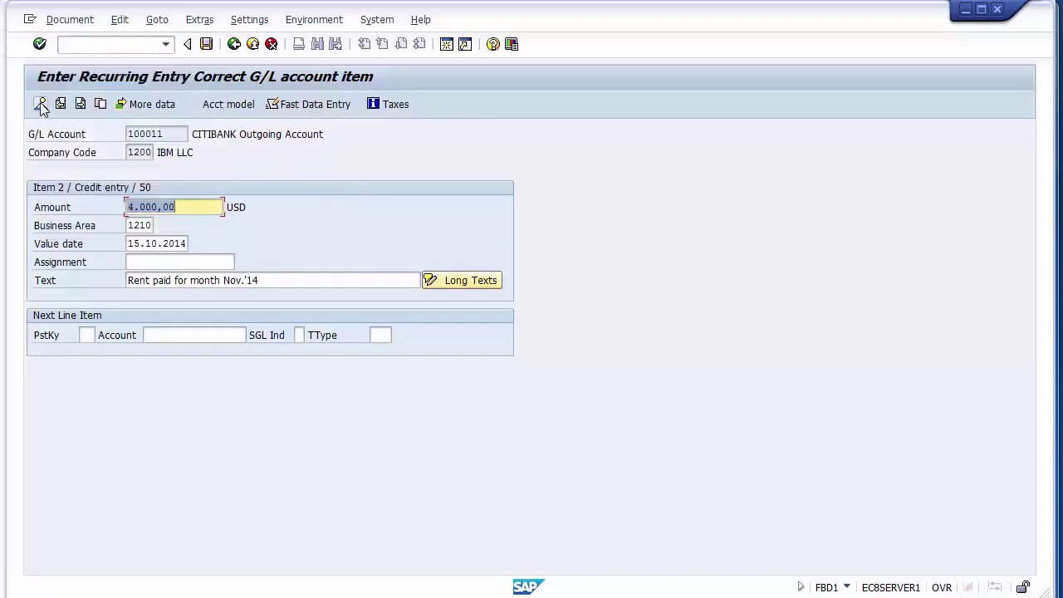
pyautogui.click(40, 103)
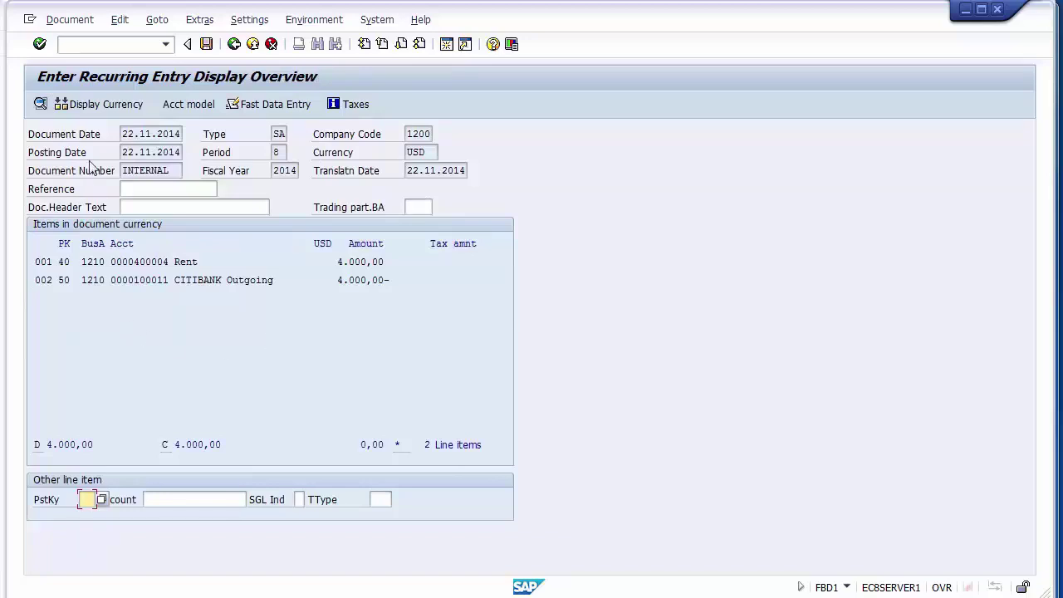
pyautogui.click(206, 44)
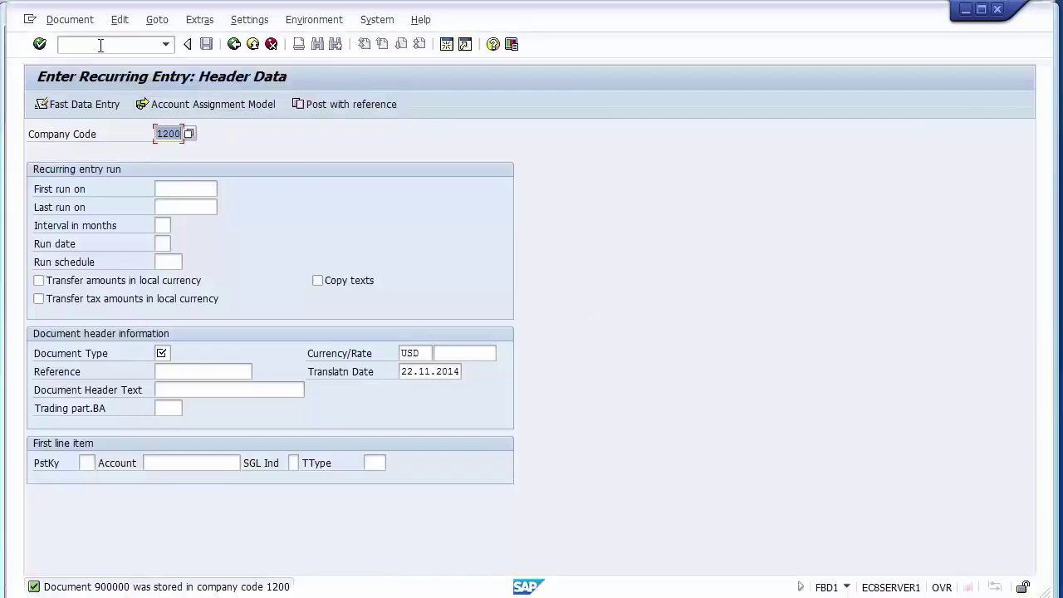
# Display recurring document 900000 of company code 1200 with transaction FBD3.
pyautogui.click(100, 45)
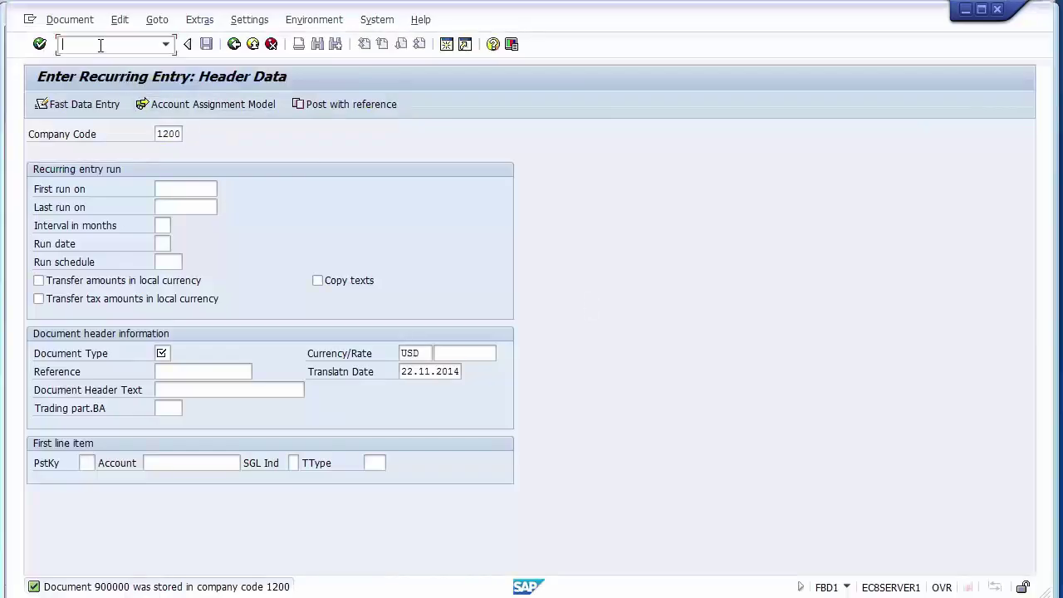
pyautogui.write('/nfbd3')
pyautogui.press('Return')
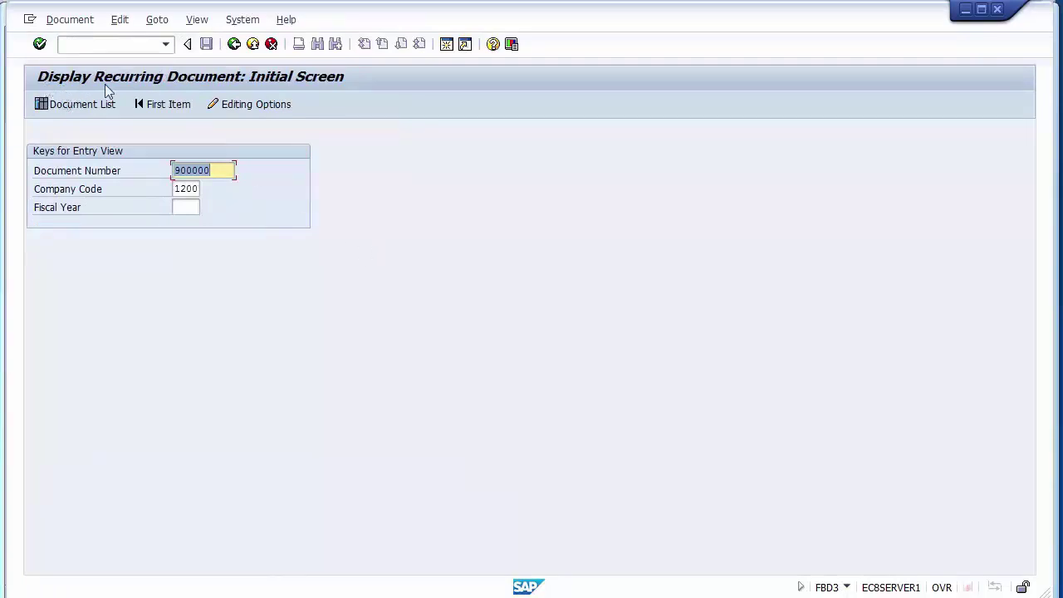
pyautogui.press('Return')
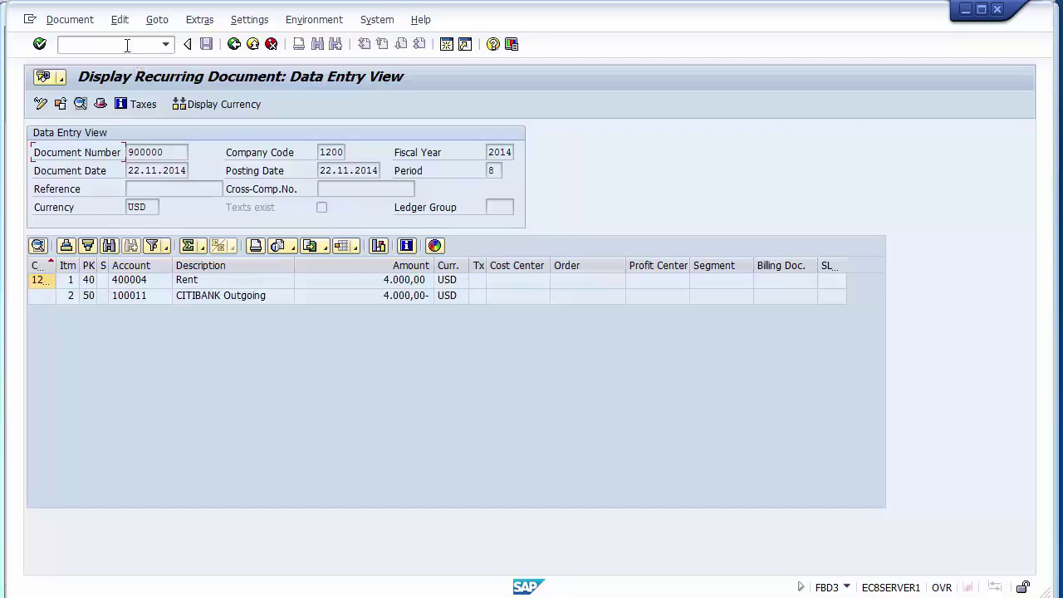
# Open recurring document 900000 of company code 1200 for change with transaction FBD2.
pyautogui.write('/n')
pyautogui.write('fbd3')
pyautogui.press('Return')
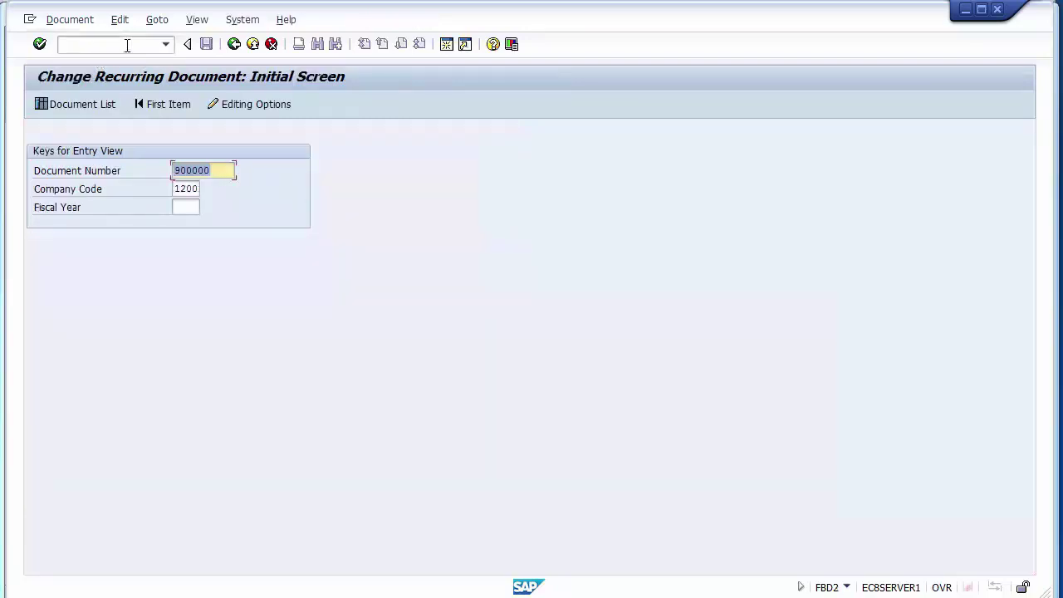
pyautogui.press('Return')
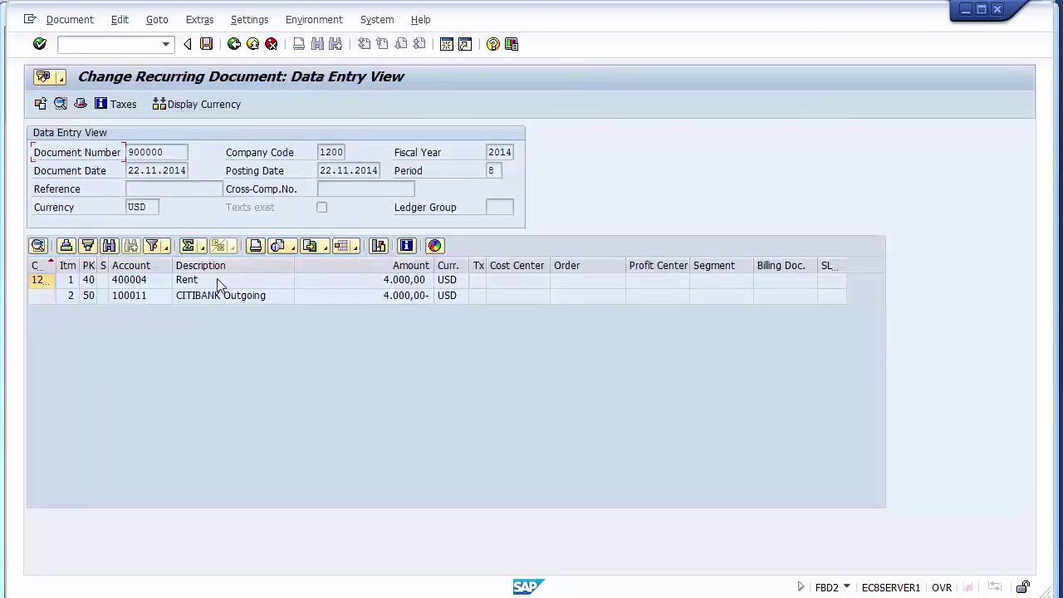
# Review the amount and text of the document's Rent line item, and save the document.
pyautogui.doubleClick(191, 283)
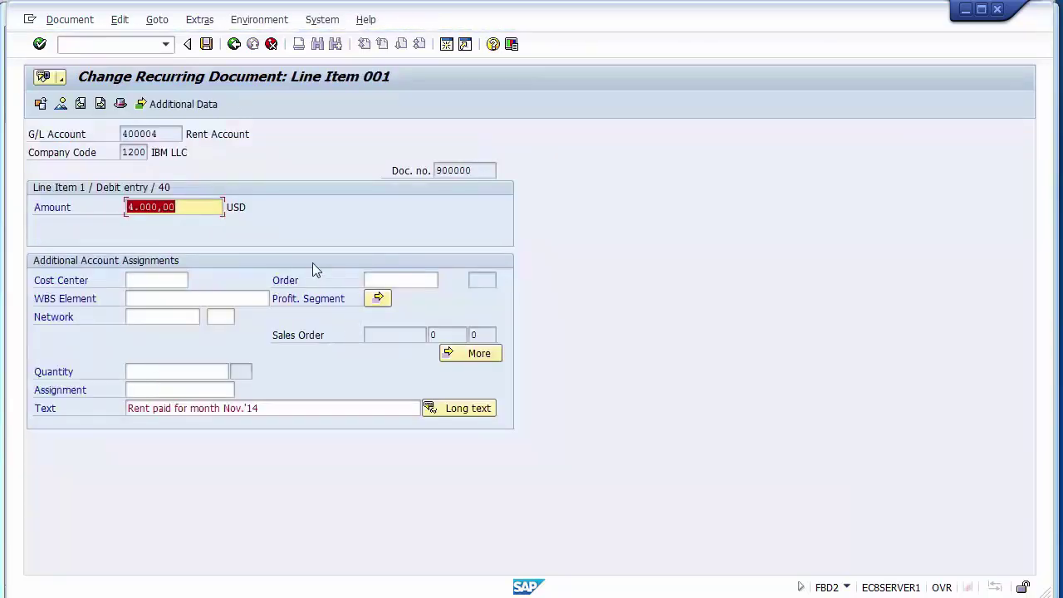
pyautogui.click(187, 207)
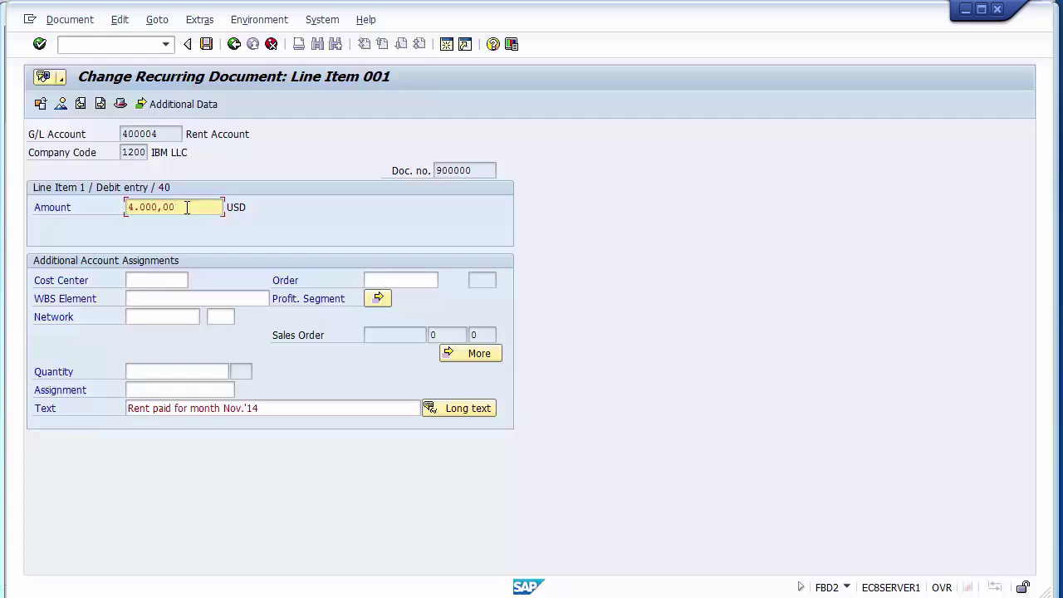
pyautogui.click(282, 408)
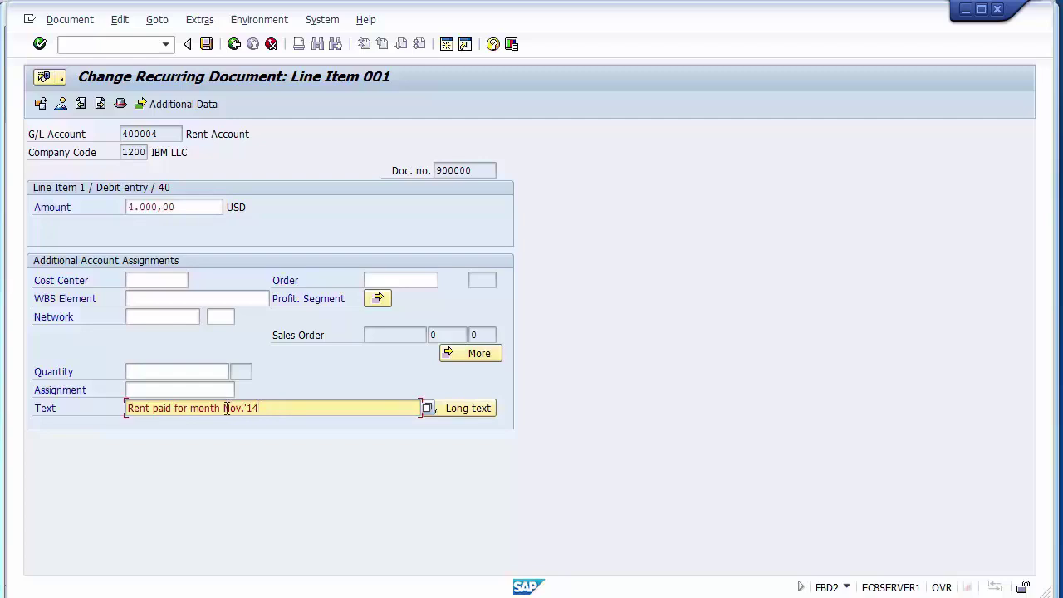
pyautogui.moveTo(222, 408); pyautogui.dragTo(245, 408)
pyautogui.click(243, 408)
pyautogui.write('.')
pyautogui.click(207, 45)
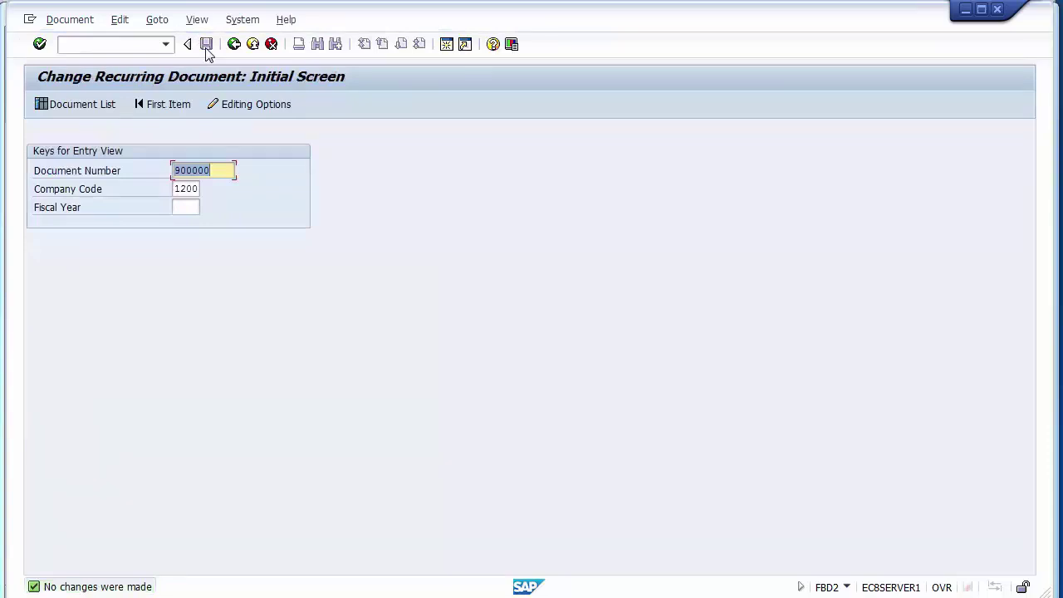
# Switch to a free SAP Easy Access session and start transaction F.14 to create postings from recurring documents.
pyautogui.click(324, 597)
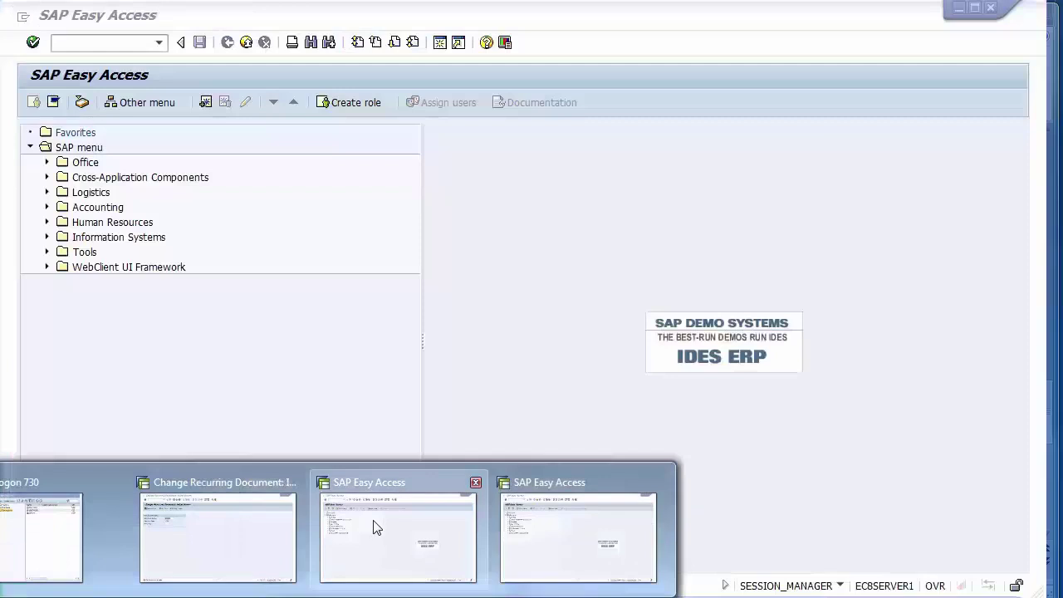
pyautogui.click(375, 527)
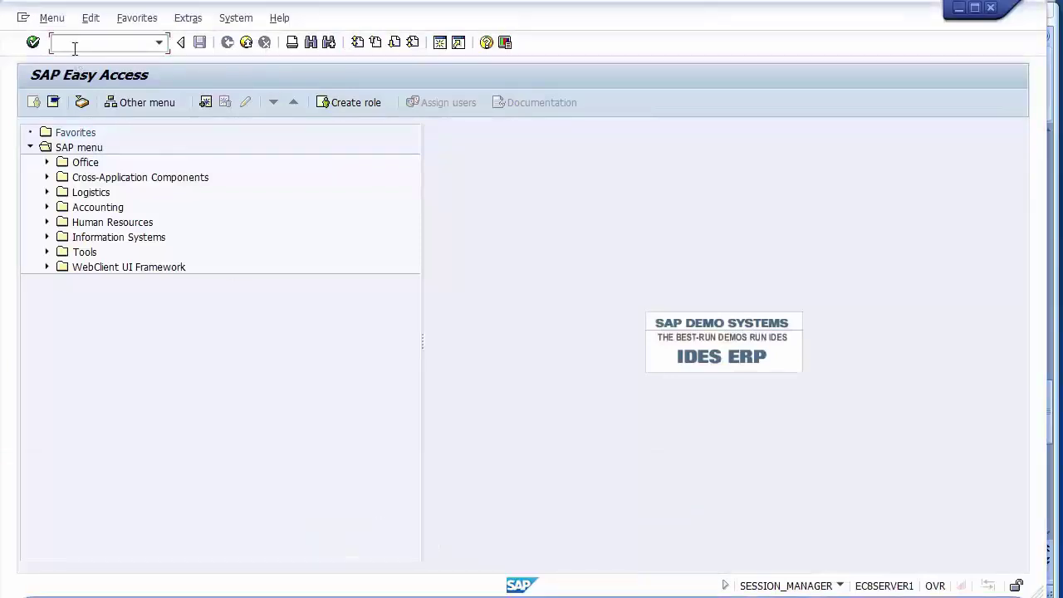
pyautogui.write('f.14')
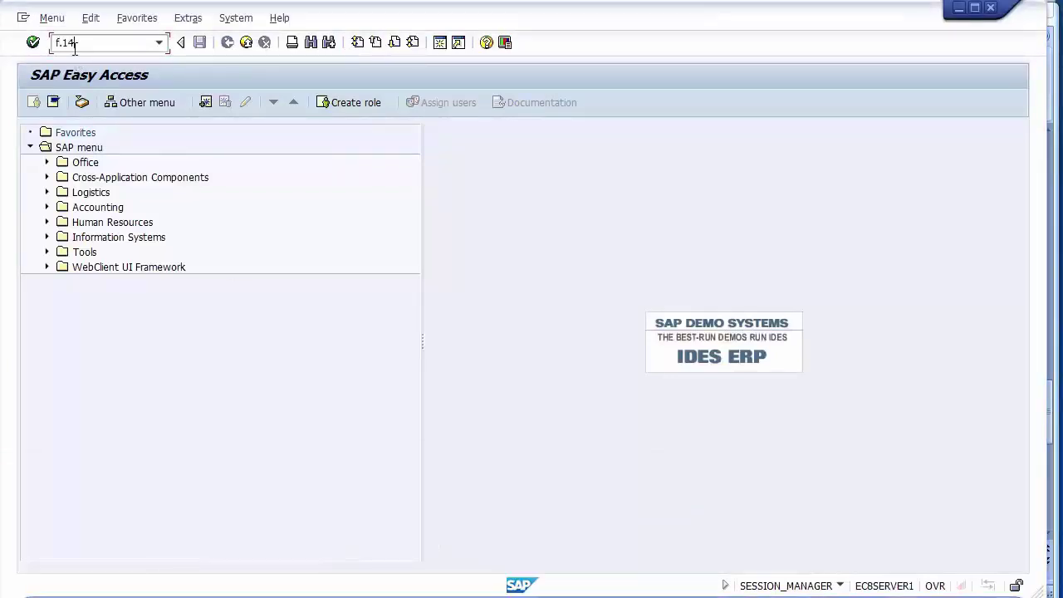
pyautogui.press('Return')
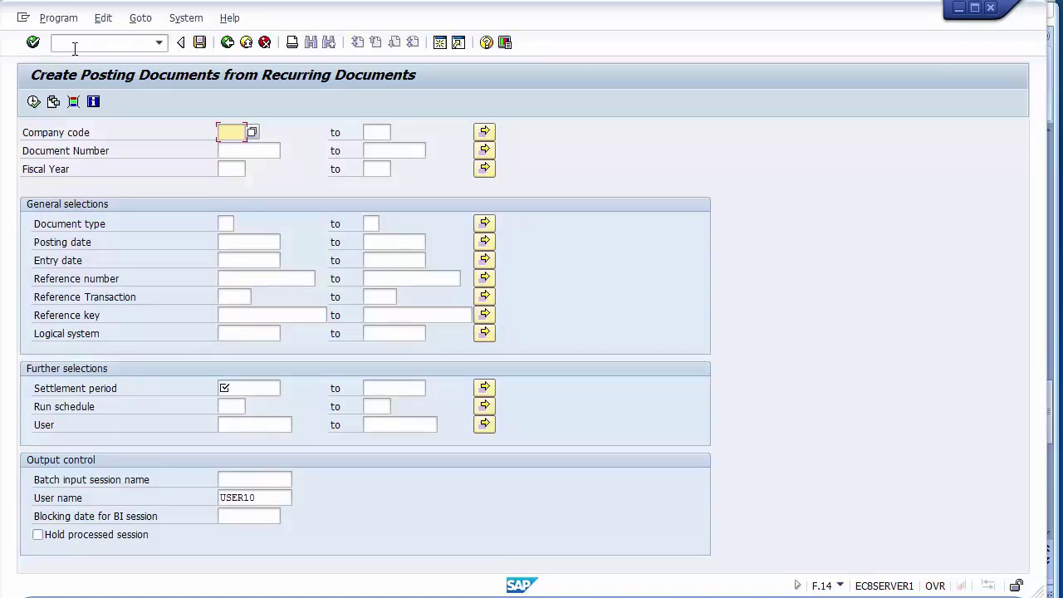
# Set the selection to company code 1200 and fiscal year 2014.
pyautogui.write('12')
pyautogui.click(235, 147)
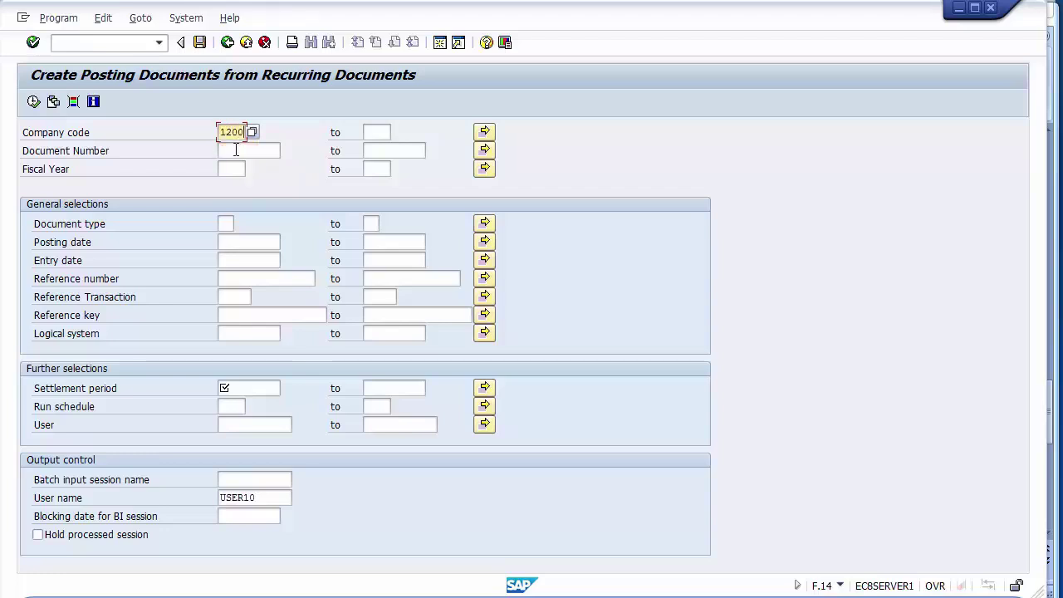
pyautogui.click(237, 171)
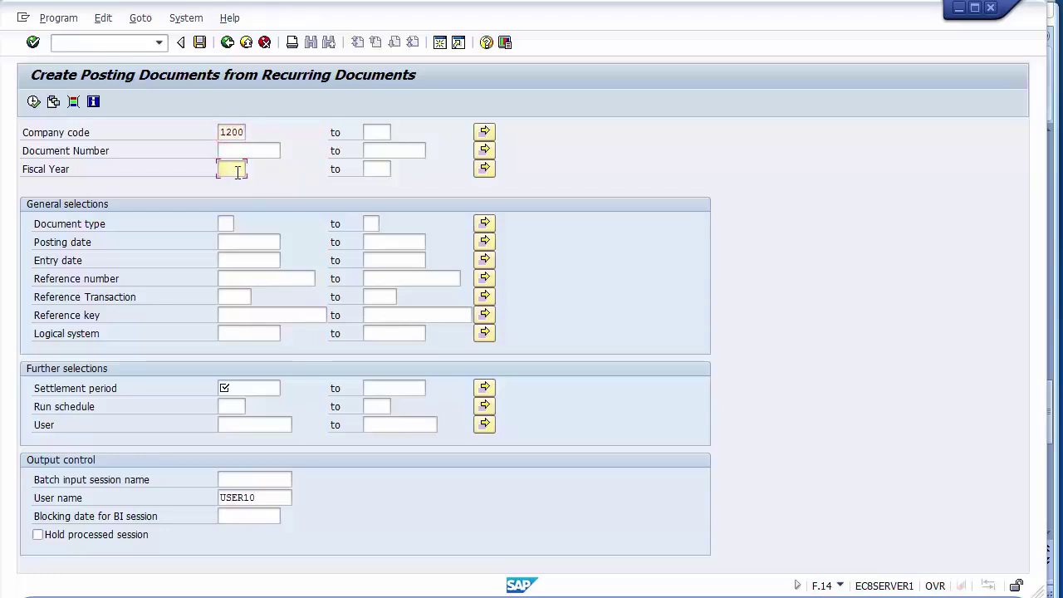
pyautogui.write('21')
pyautogui.press('BackSpace')
pyautogui.write('1')
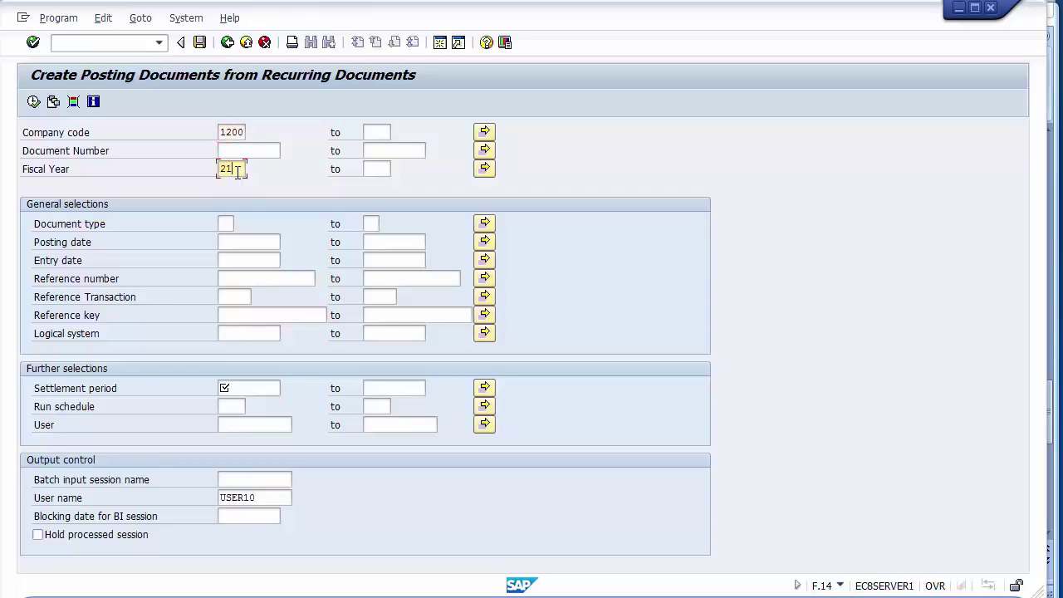
pyautogui.press('BackSpace')
pyautogui.write('014')
# Set the settlement period from 01.11.2014 to 30.11.2014.
pyautogui.click(261, 387)
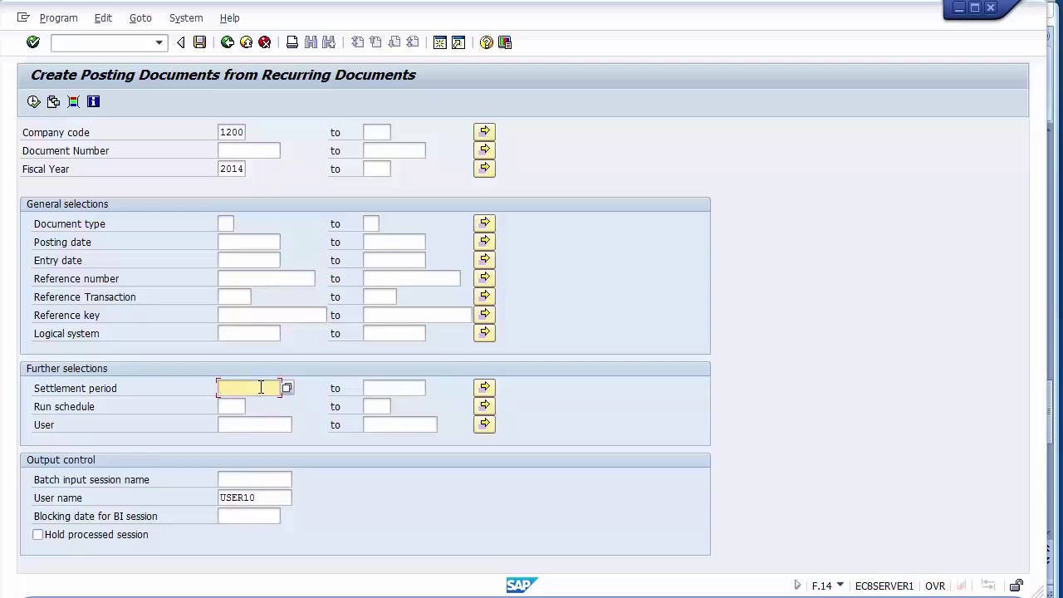
pyautogui.write('01112014')
pyautogui.press('Tab')
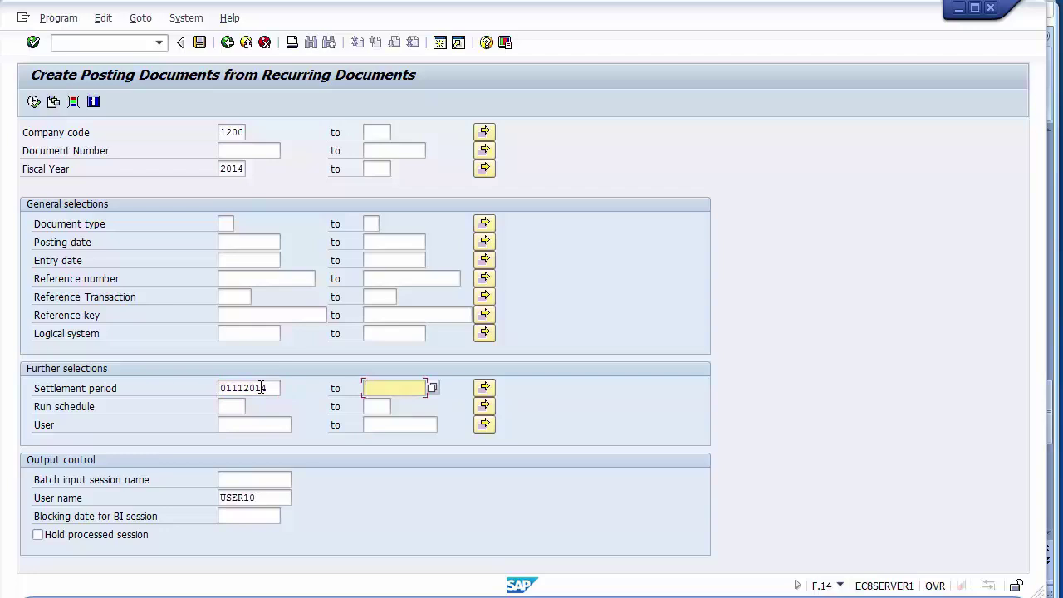
pyautogui.write('30112014')
# Restrict the selection to recurring document number 900000.
pyautogui.click(253, 150)
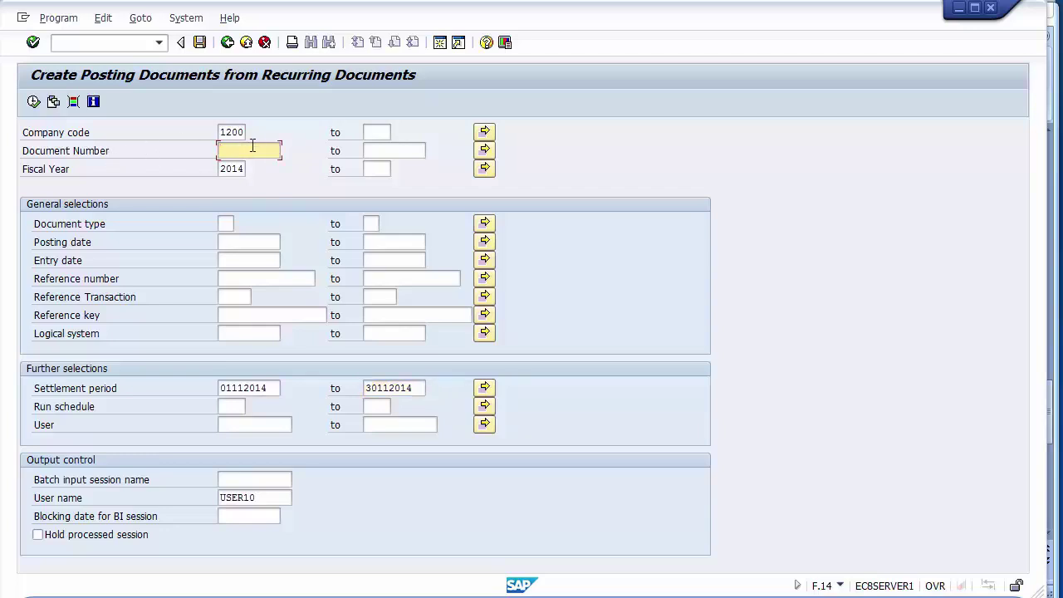
pyautogui.press('F4')
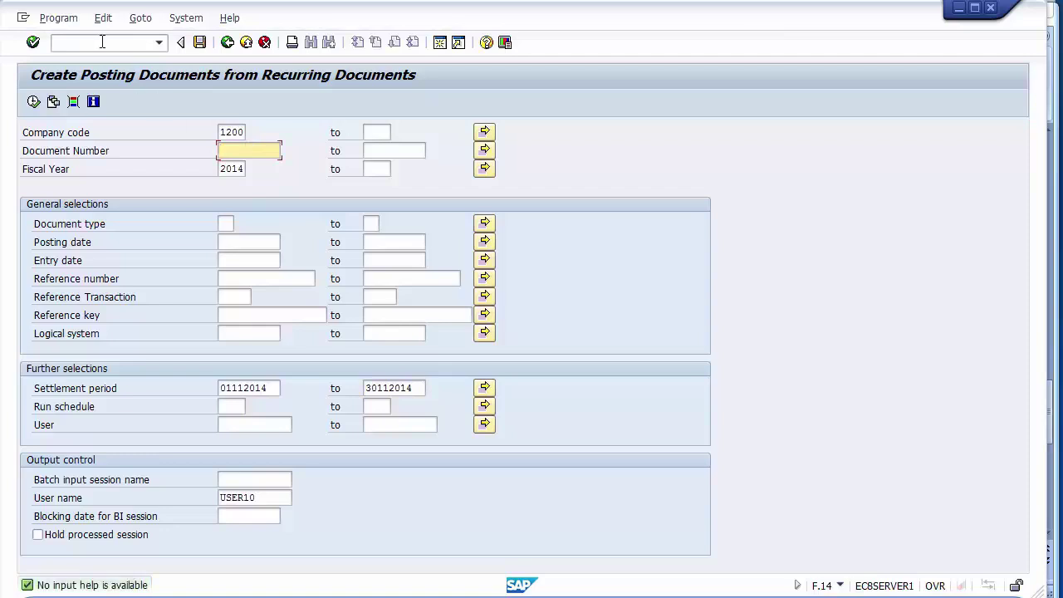
pyautogui.click(58, 18)
pyautogui.moveTo(96, 20)
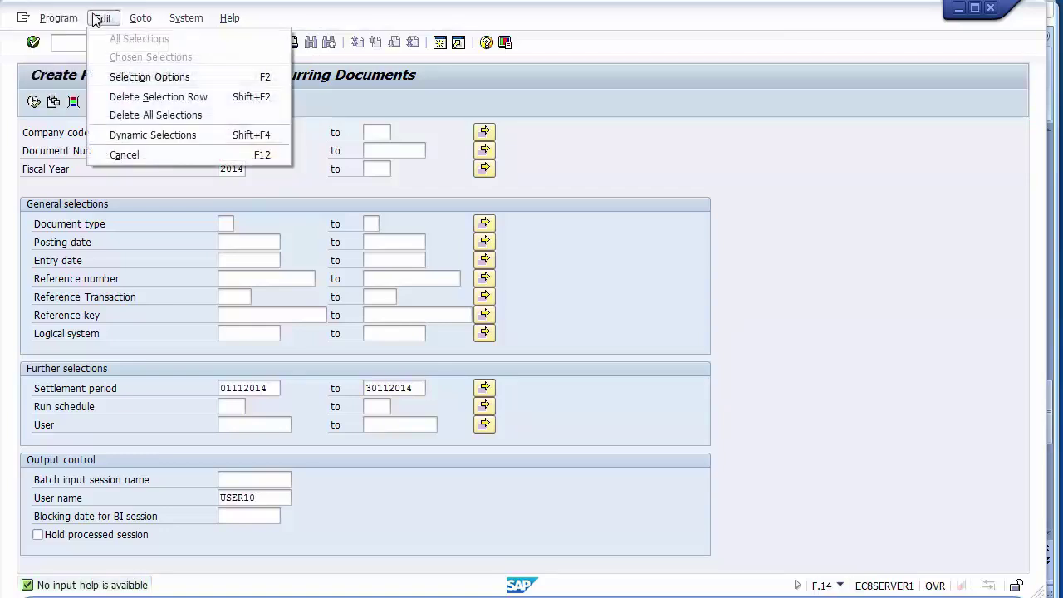
pyautogui.click(584, 197)
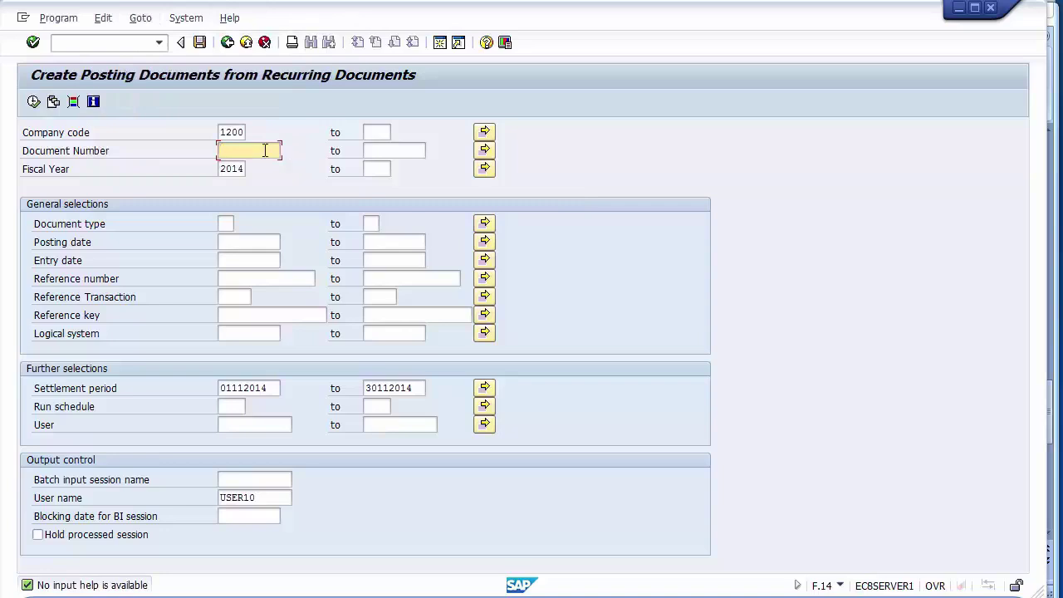
pyautogui.write('900000')
pyautogui.press('Return')
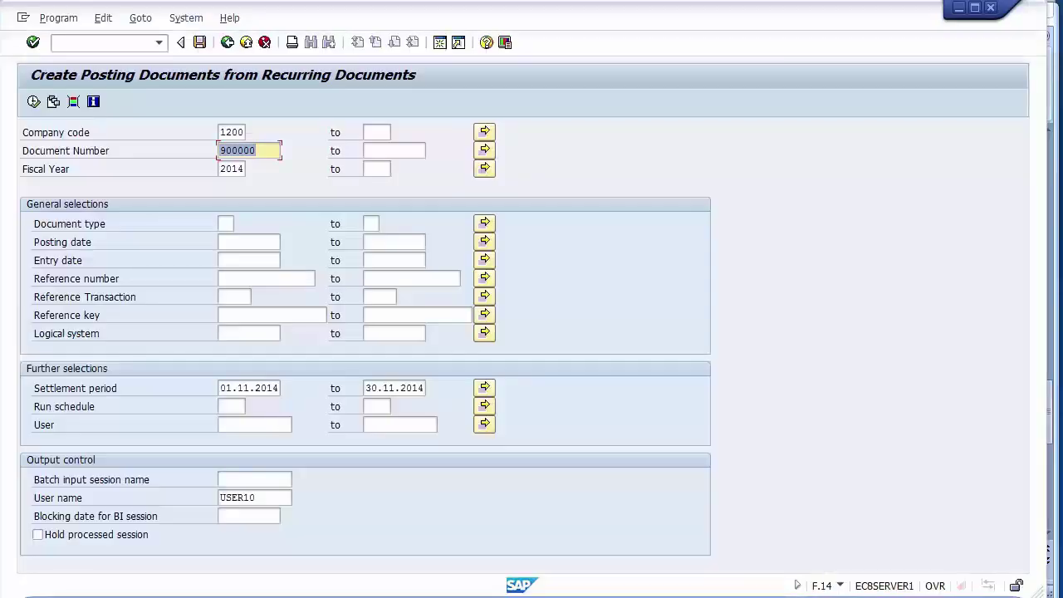
# Check the recurring document's number in the Change Recurring Document session, and return to the F.14 selection.
pyautogui.click(240, 560)
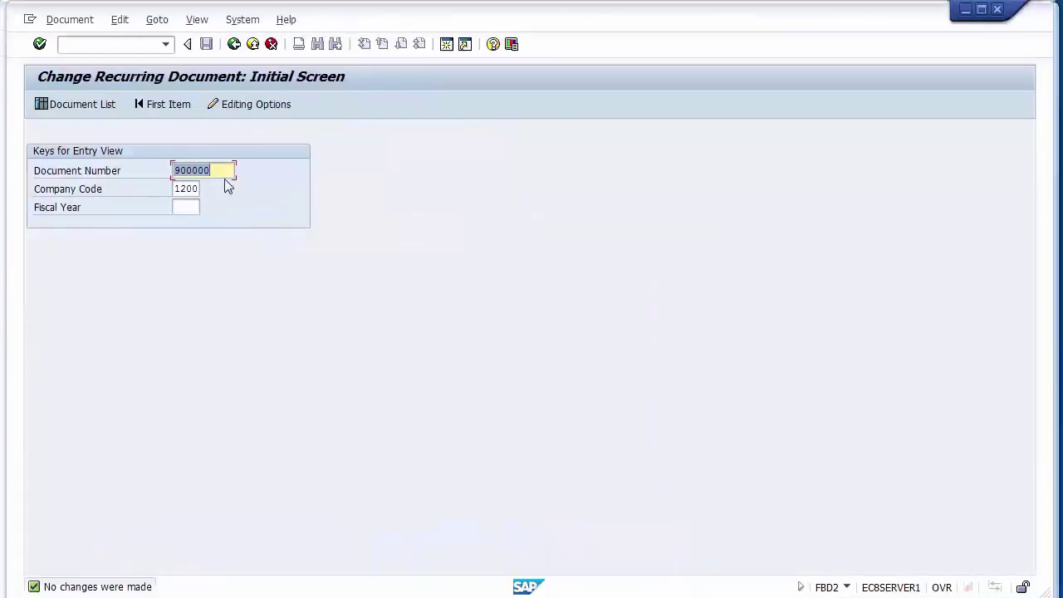
pyautogui.hotkey('alt', 'Tab')
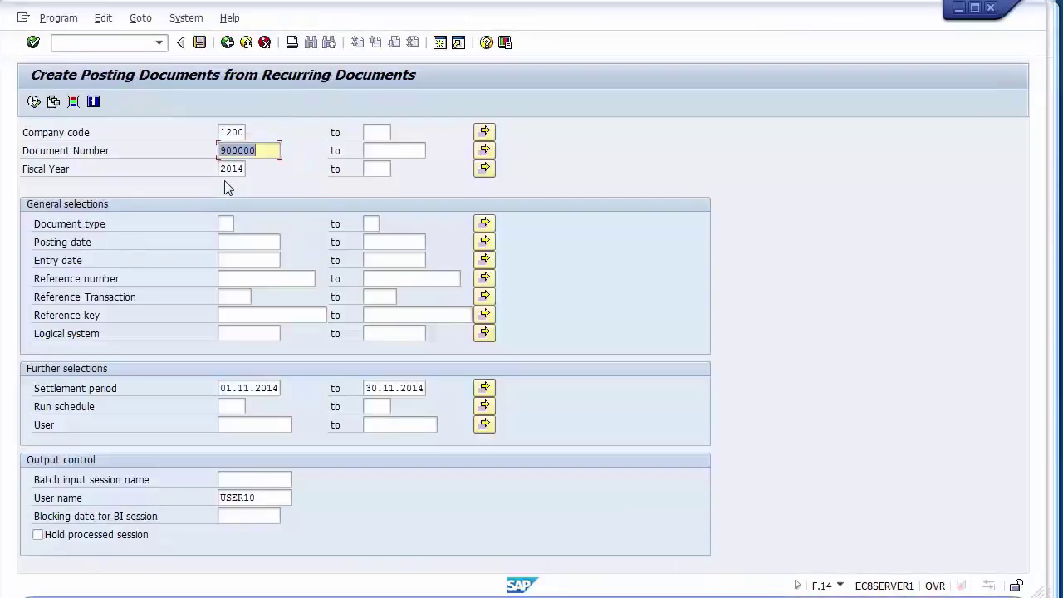
pyautogui.press('End')
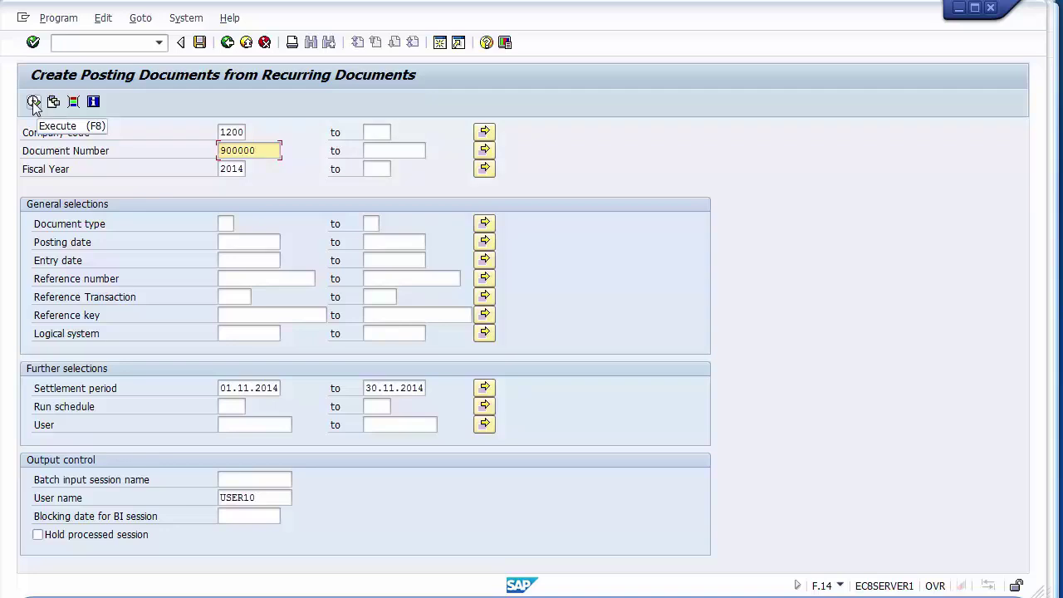
# Execute the recurring document run to create its batch input session, and open the batch input session overview (SM35).
pyautogui.click(33, 102)
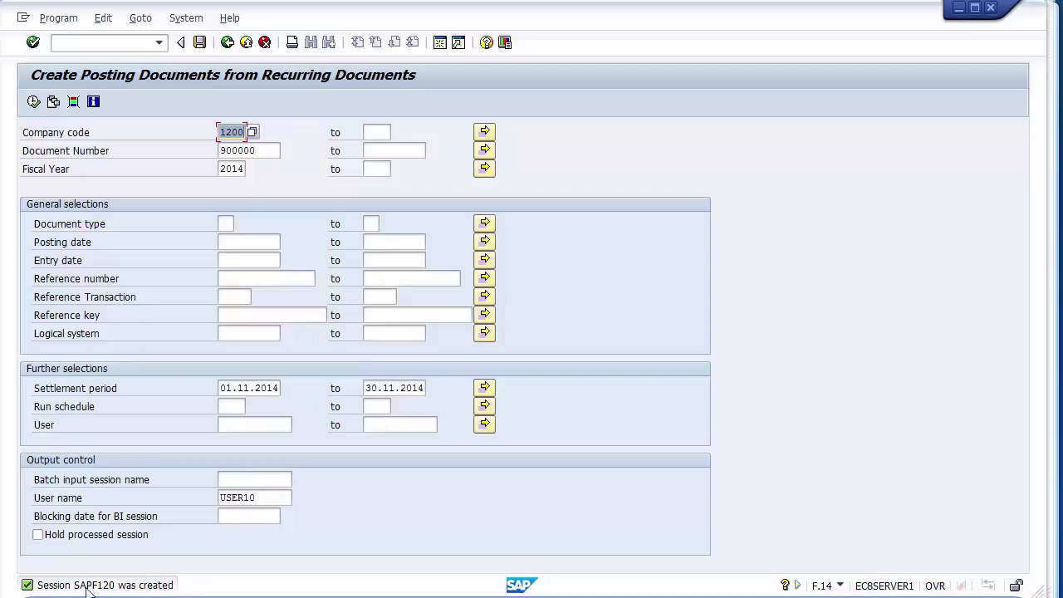
pyautogui.click(130, 43)
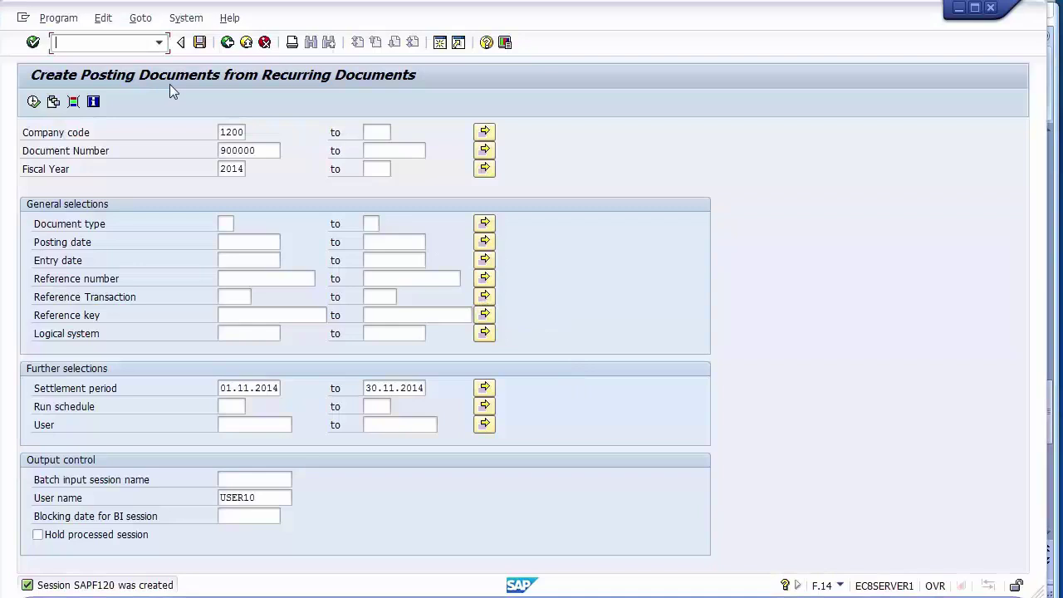
pyautogui.write('/nsm35')
pyautogui.press('Return')
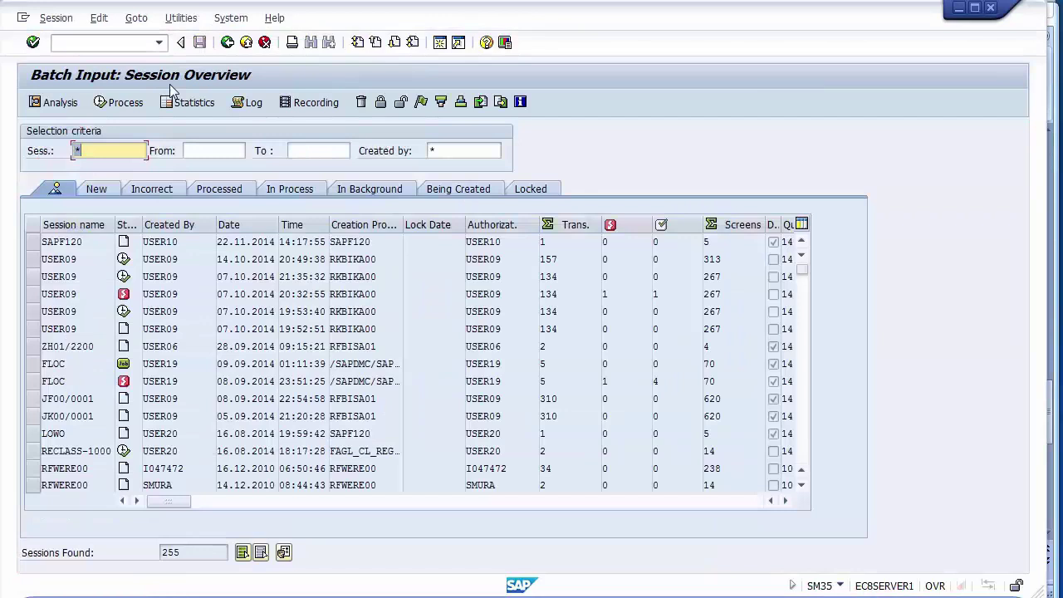
# Start processing batch input session SAPF120 in Process/foreground mode.
pyautogui.click(53, 242)
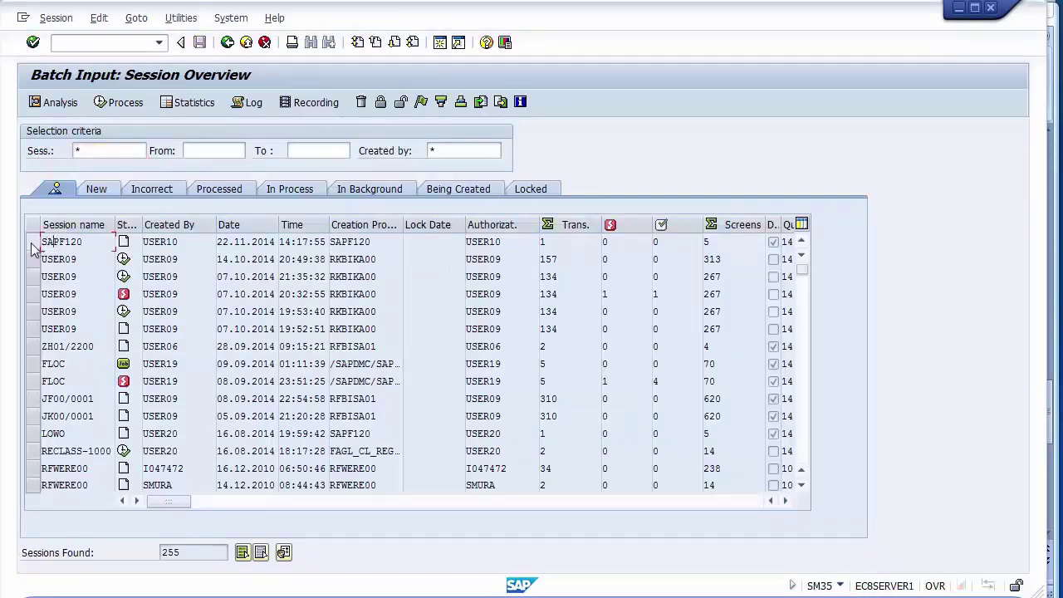
pyautogui.click(34, 250)
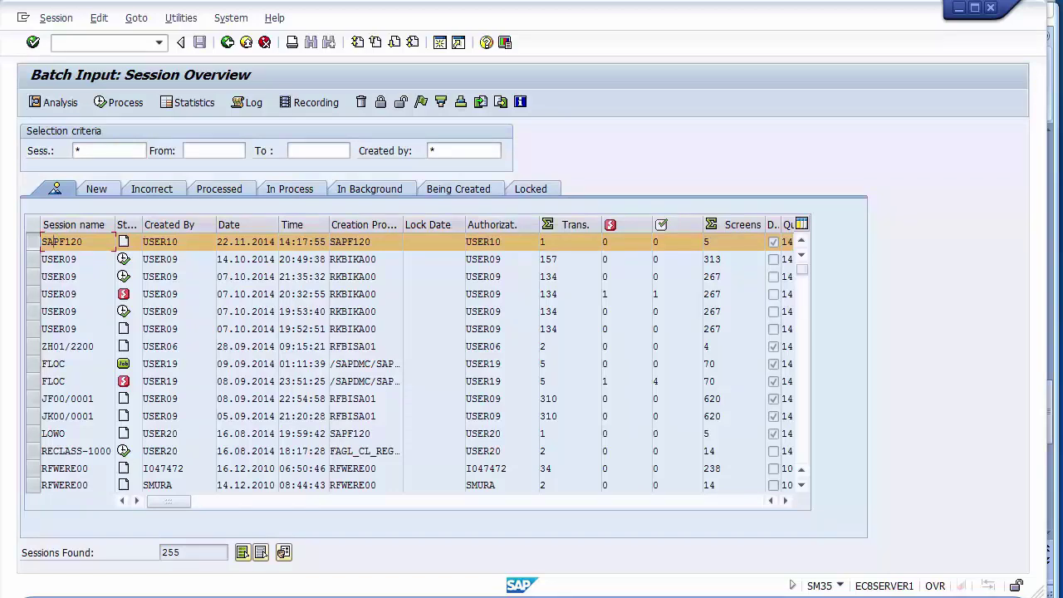
pyautogui.click(33, 246)
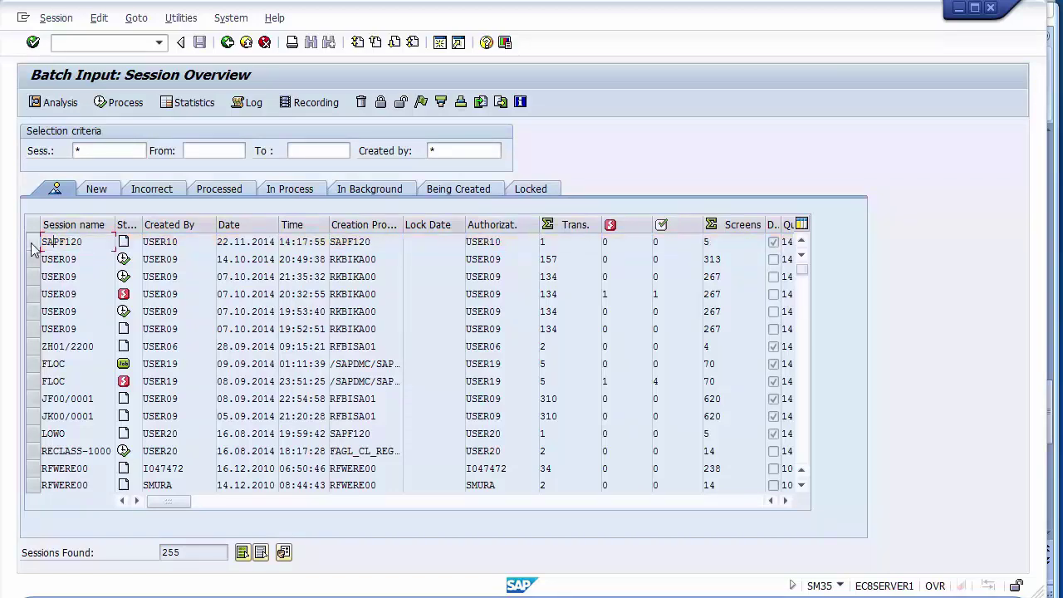
pyautogui.click(33, 245)
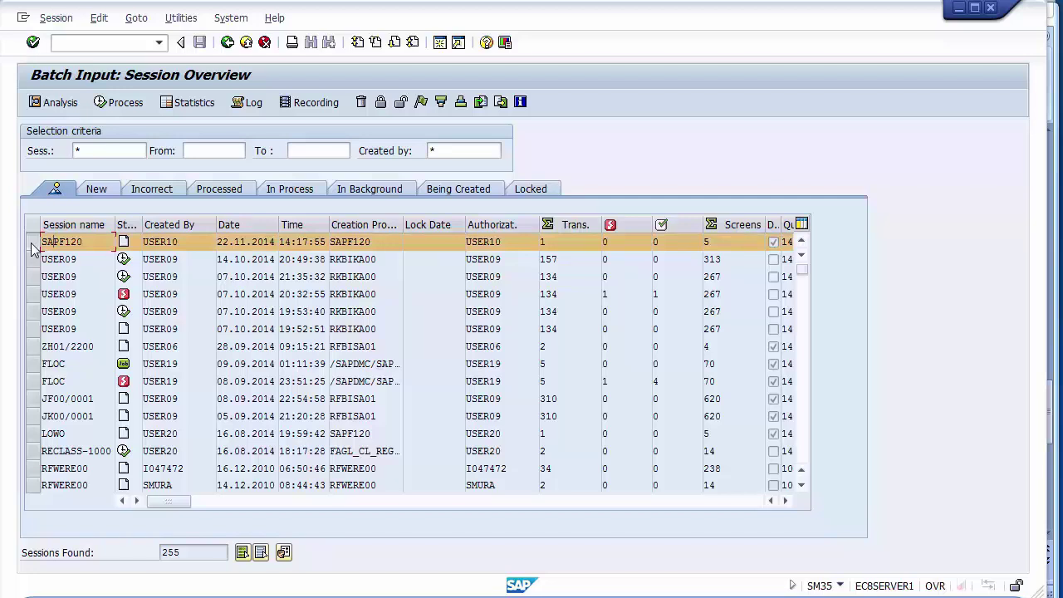
pyautogui.click(101, 105)
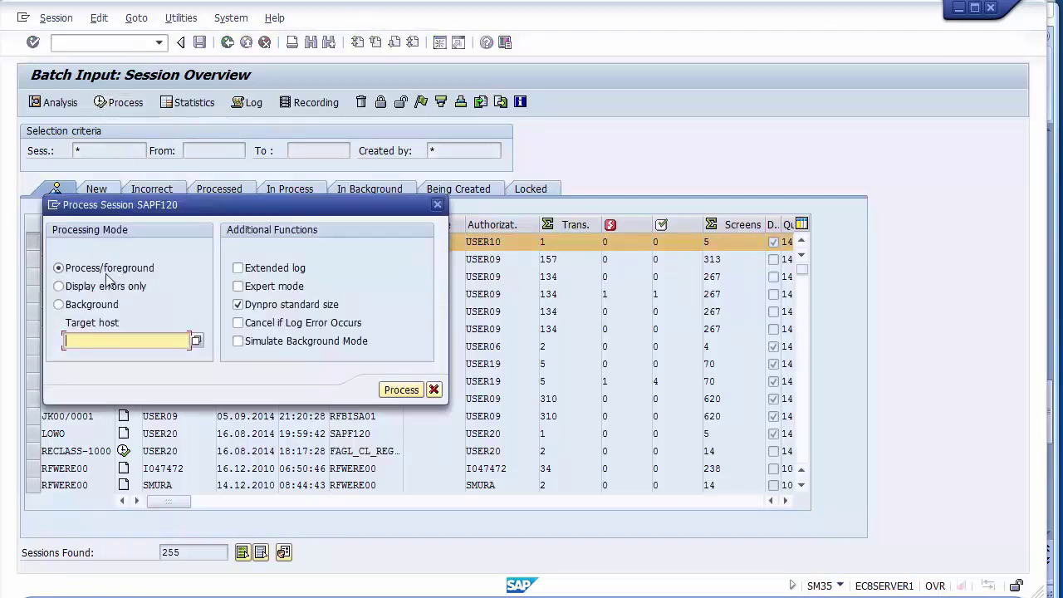
pyautogui.click(98, 270)
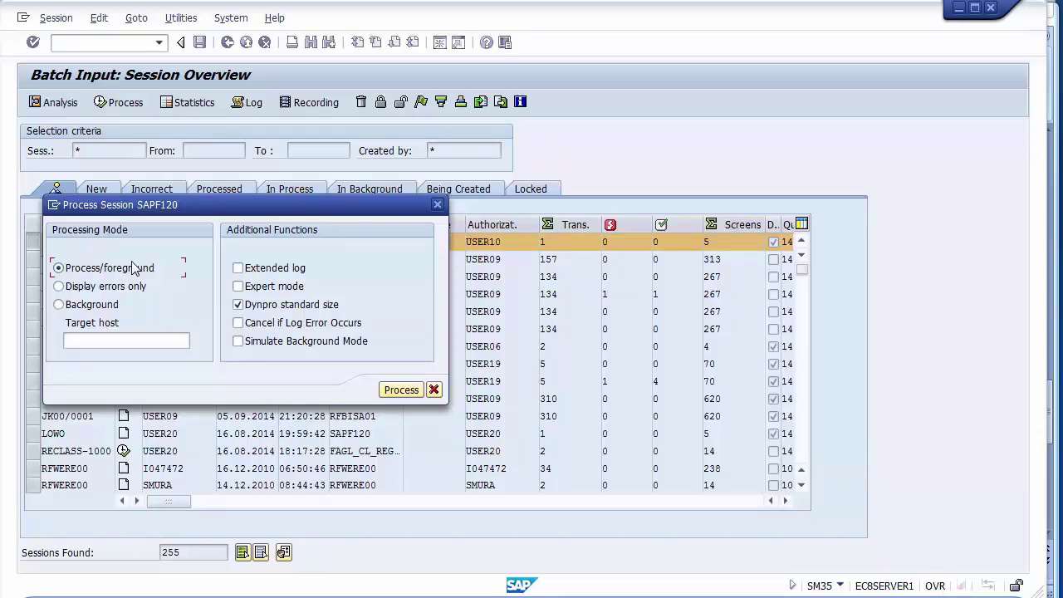
pyautogui.click(400, 392)
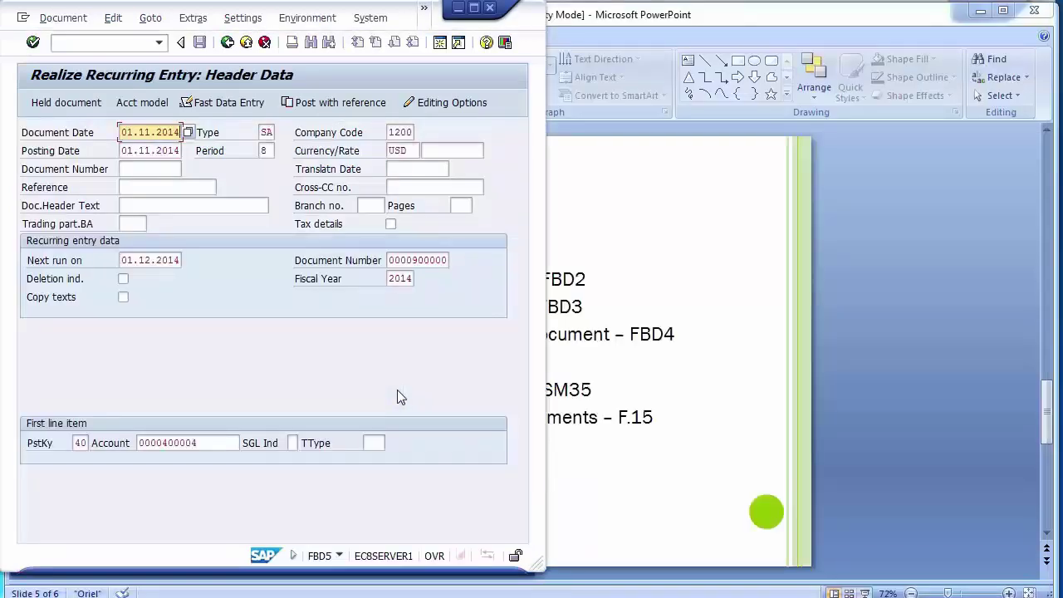
# Widen the Realize Recurring Entry window, review the header data, and continue to the rent account's debit item.
pyautogui.click(474, 9)
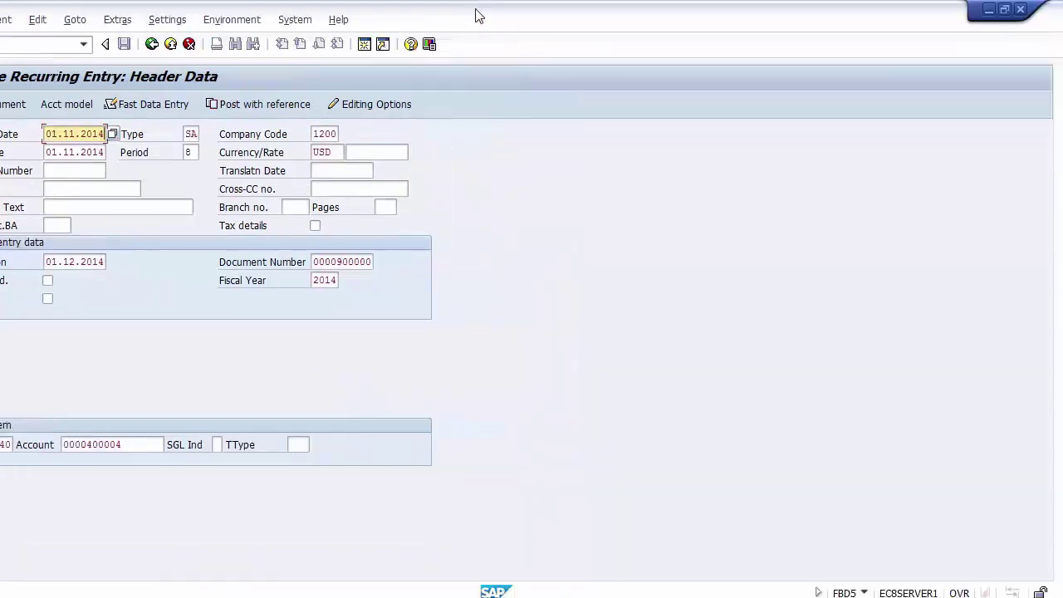
pyautogui.click(1006, 9)
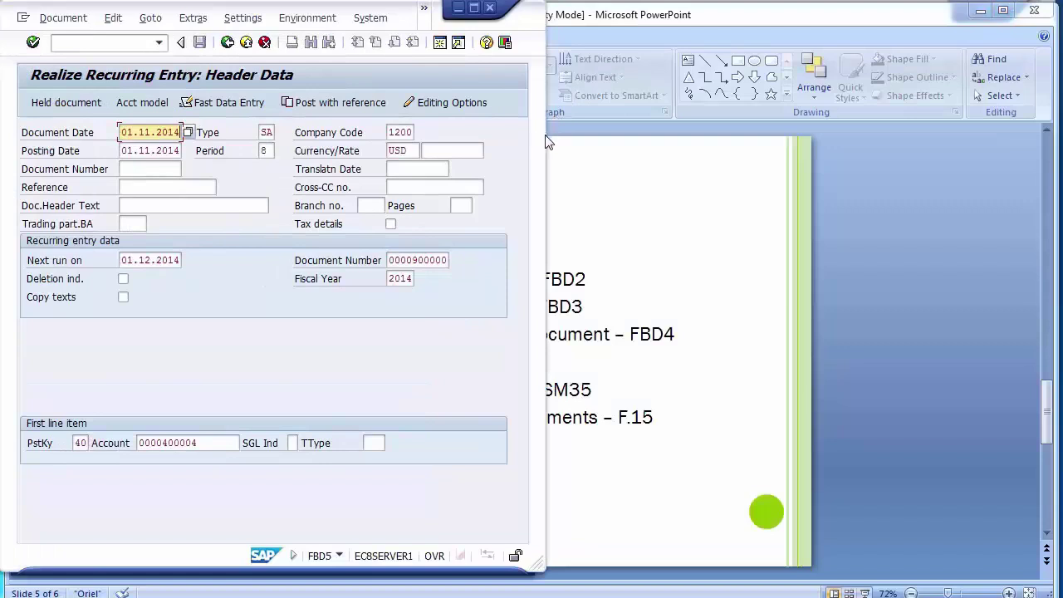
pyautogui.moveTo(546, 141); pyautogui.dragTo(1048, 164)
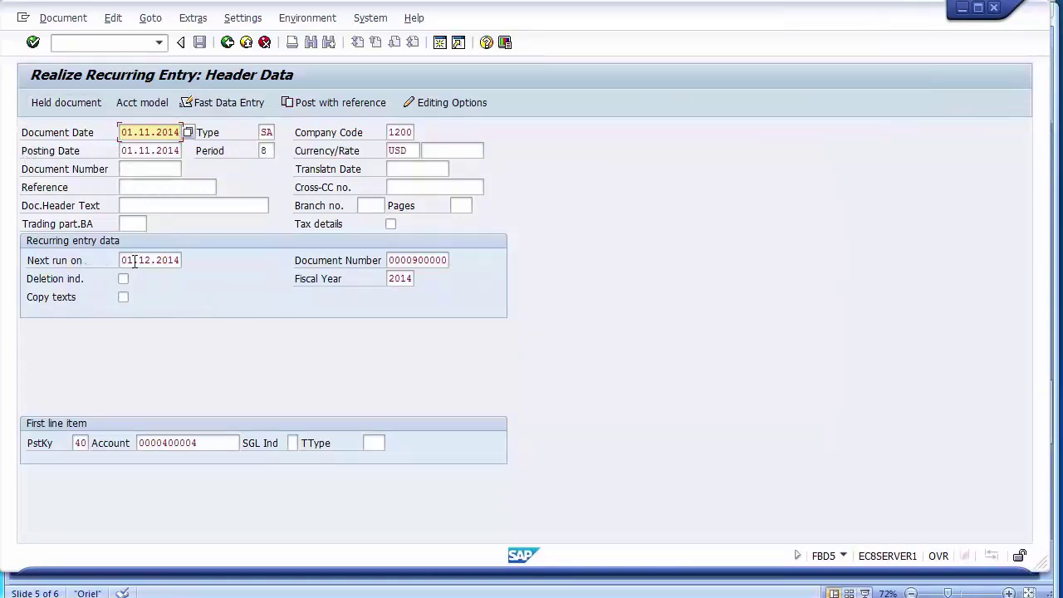
pyautogui.click(213, 442)
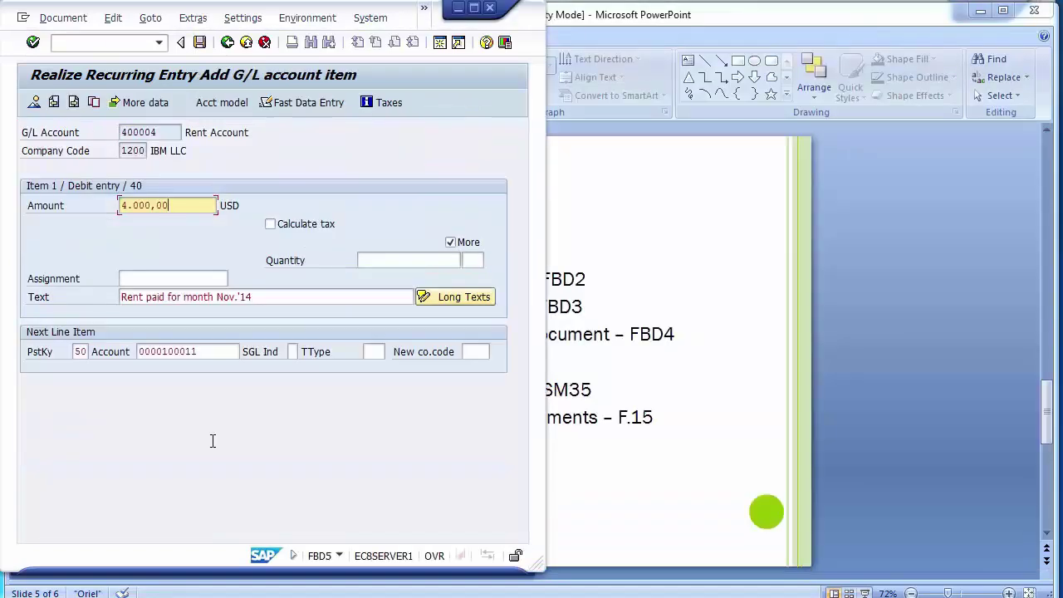
# Review the rent item's text and the next line item's posting key and account.
pyautogui.moveTo(177, 10); pyautogui.dragTo(376, 20)
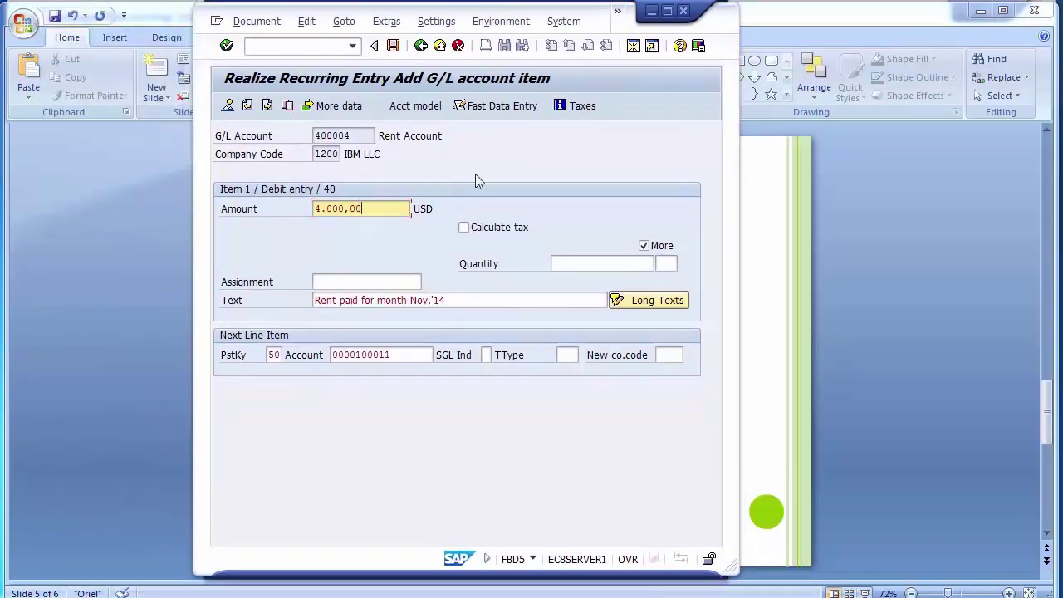
pyautogui.click(457, 301)
pyautogui.click(275, 355)
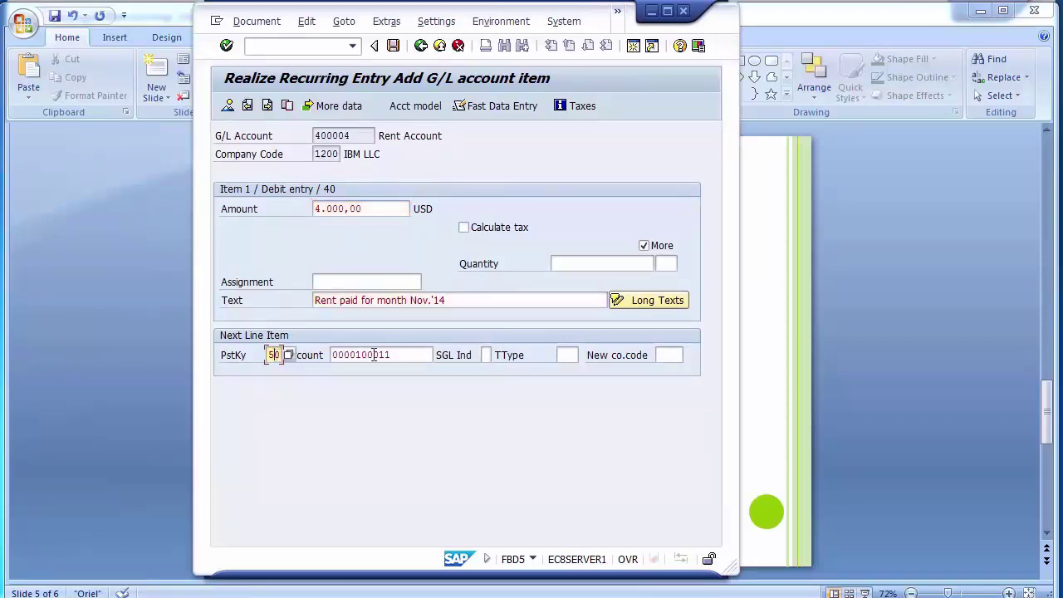
pyautogui.click(408, 355)
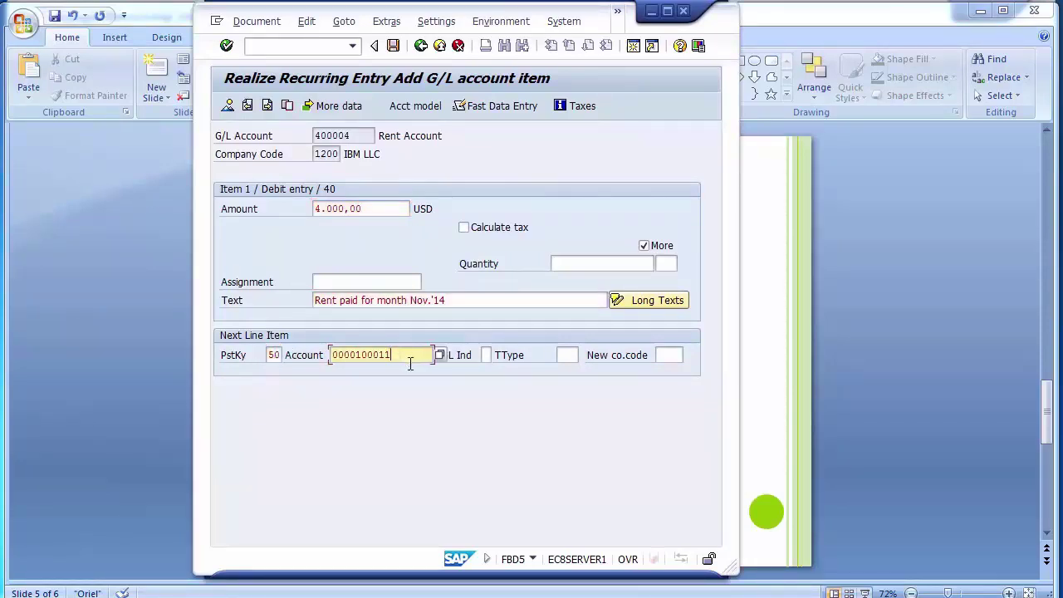
# Confirm the remaining line item and business area screens to post the recurring entry, and return to the session overview.
pyautogui.press('Return')
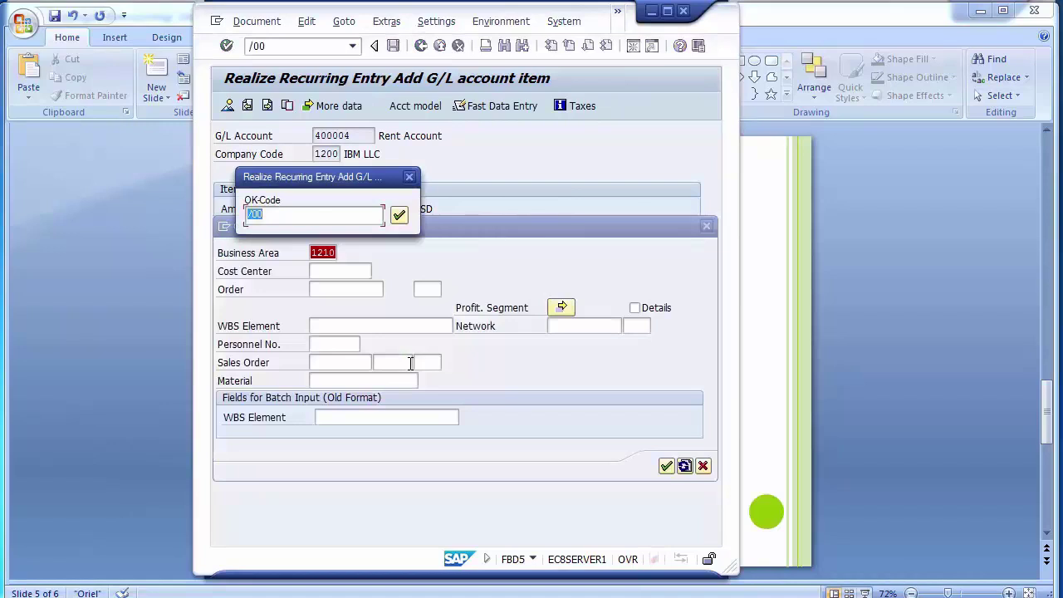
pyautogui.press('Return')
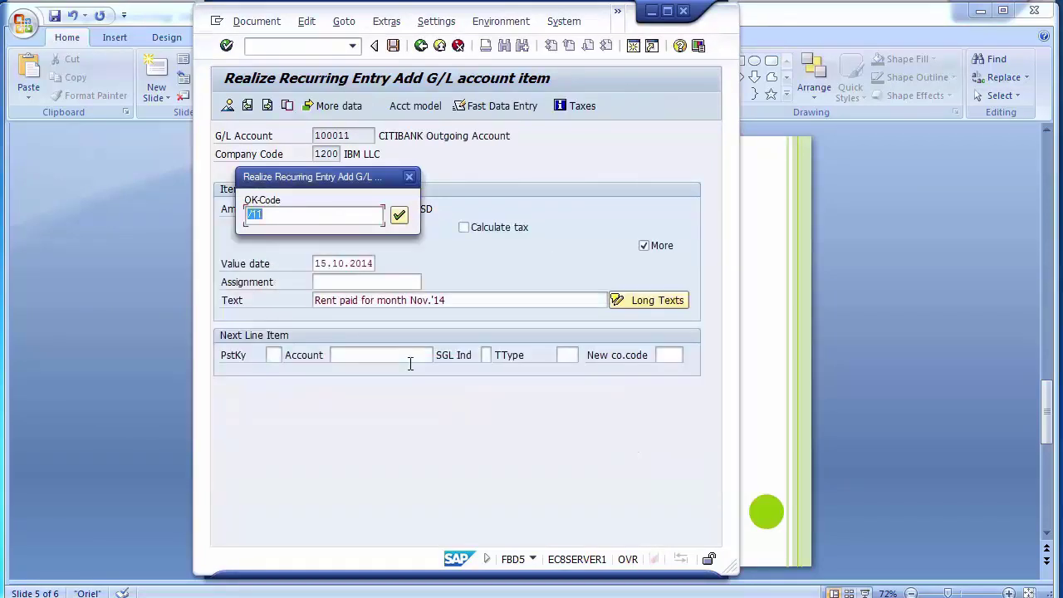
pyautogui.press('Return')
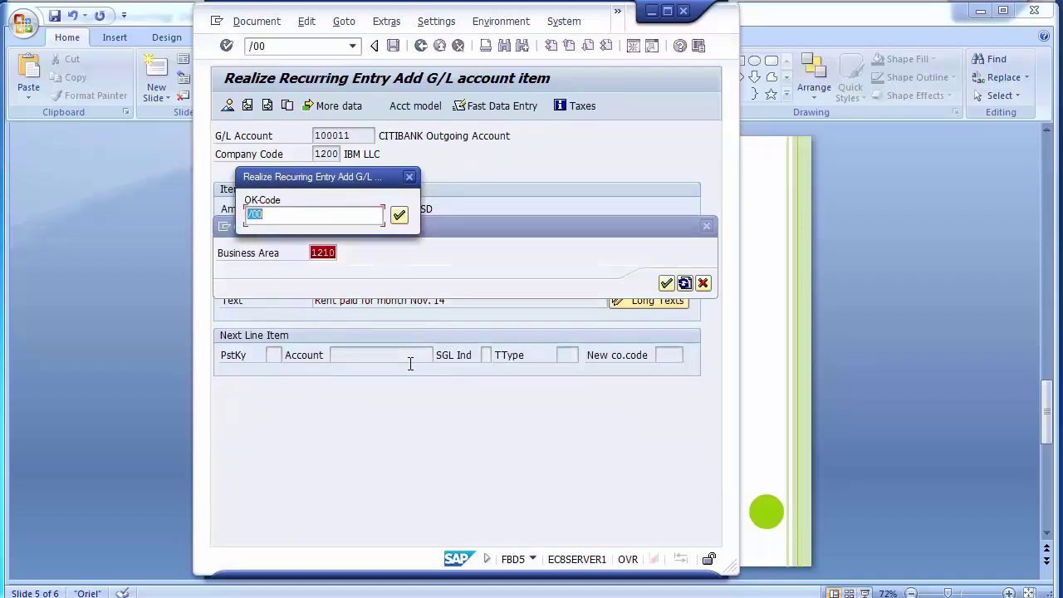
pyautogui.press('Return')
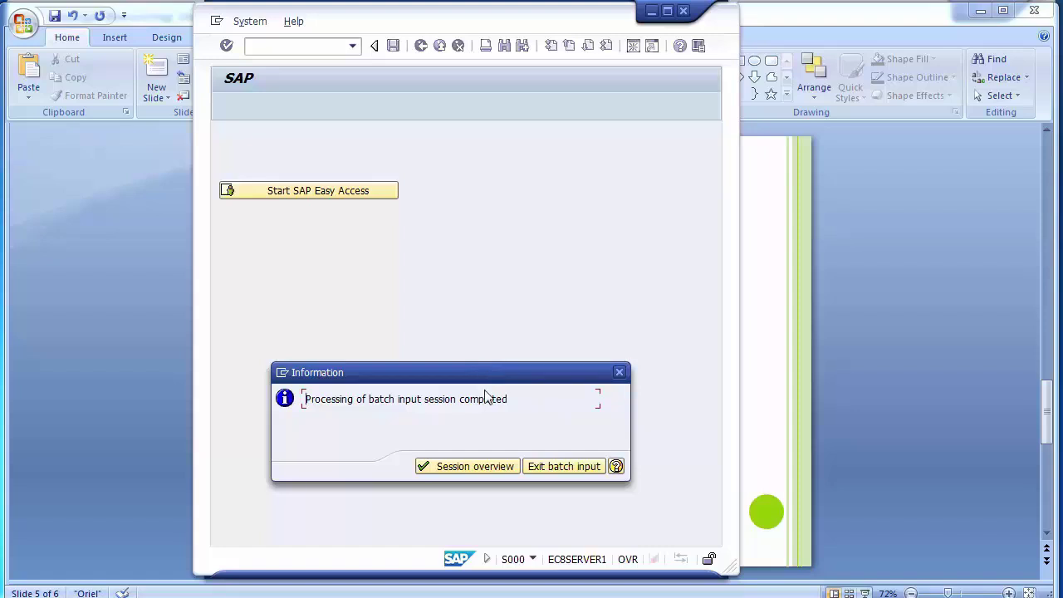
pyautogui.click(465, 469)
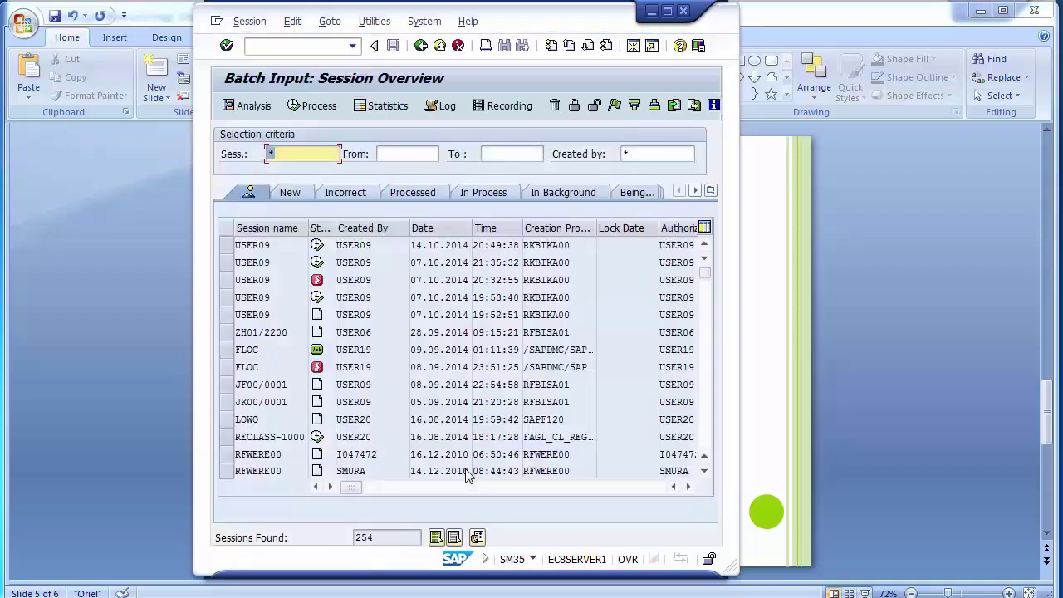
# Enlarge the Session Overview window across the screen to examine the list of batch input sessions.
pyautogui.click(668, 11)
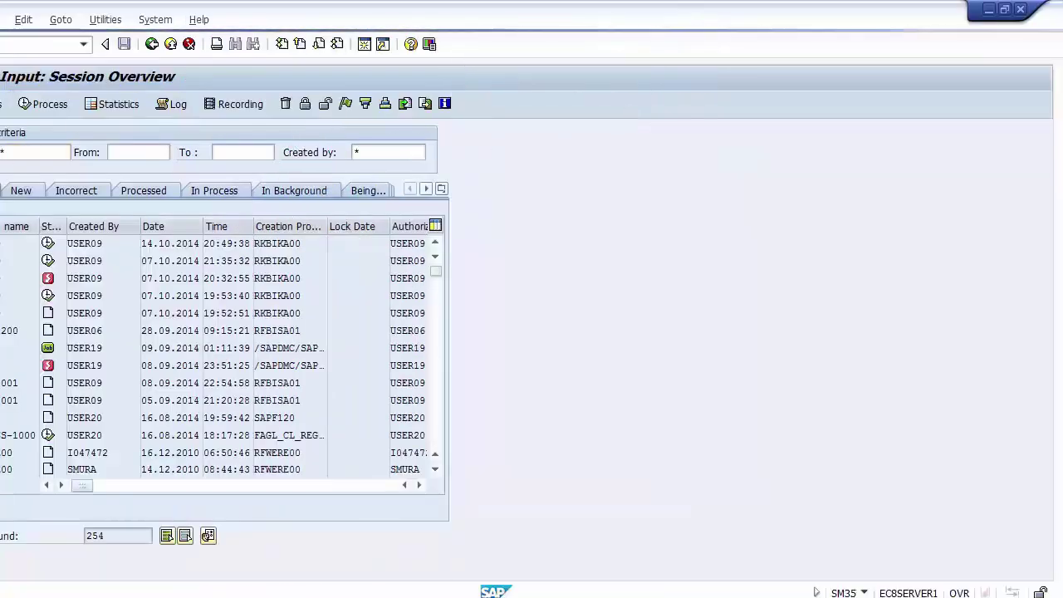
pyautogui.click(1006, 11)
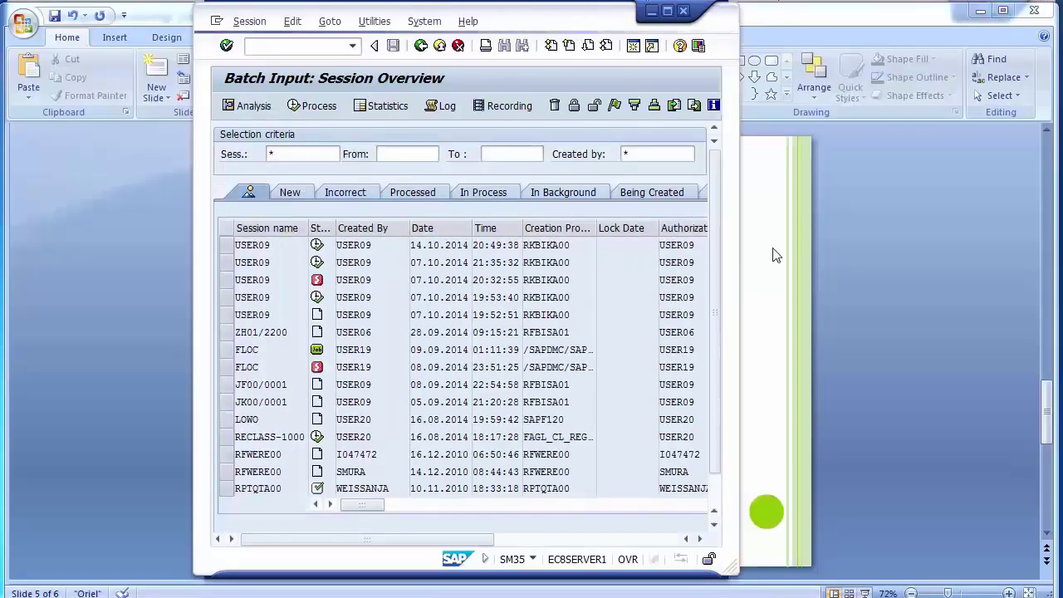
pyautogui.moveTo(739, 283); pyautogui.dragTo(1046, 289)
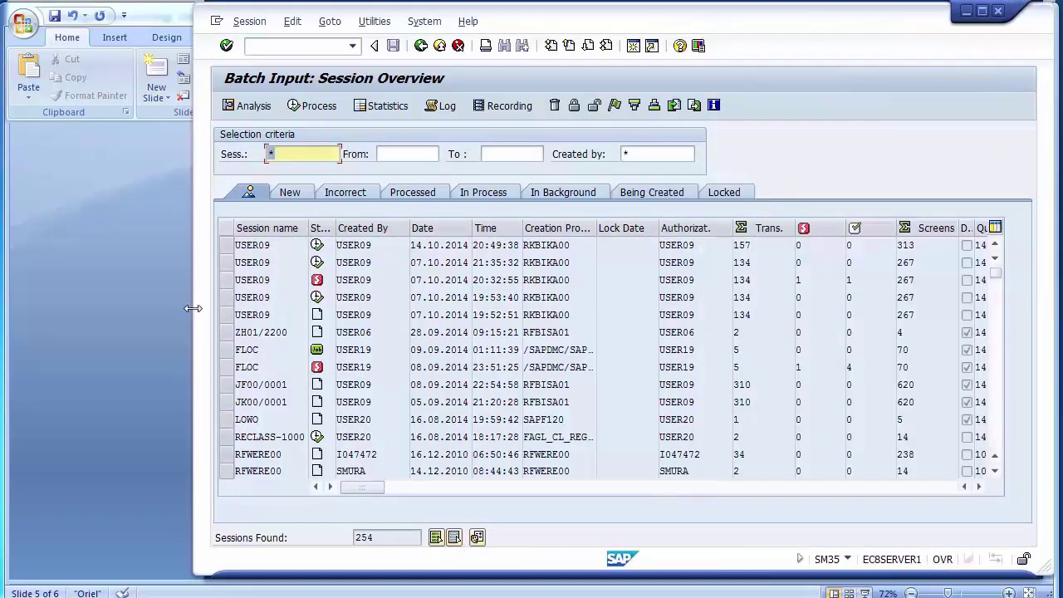
pyautogui.moveTo(192, 308); pyautogui.dragTo(3, 326)
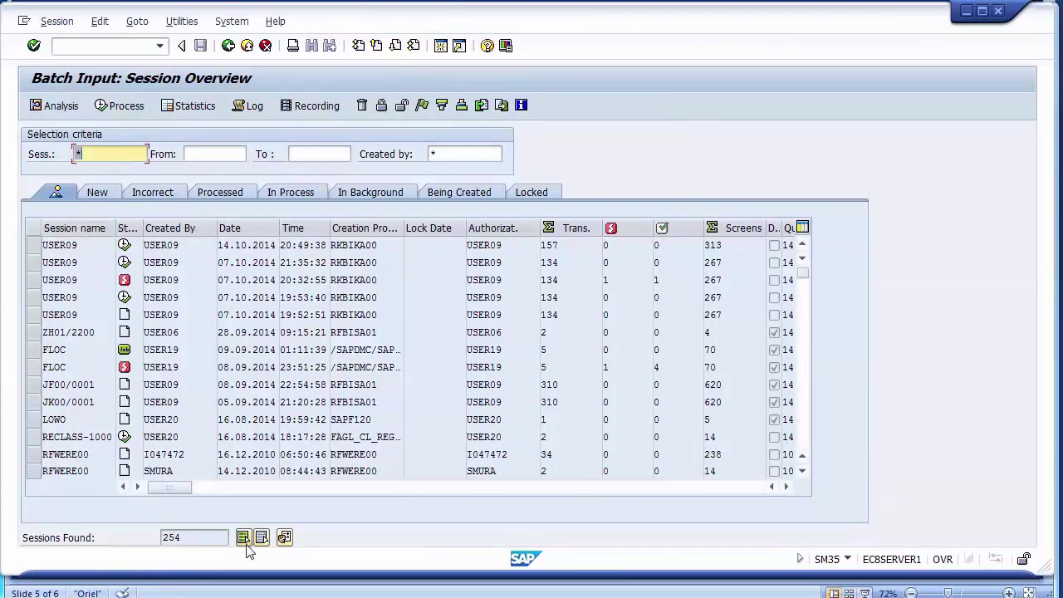
# Switch to the Change Recurring Document session and open the G/L account line item display (FBL3N) there.
pyautogui.click(316, 597)
pyautogui.click(213, 481)
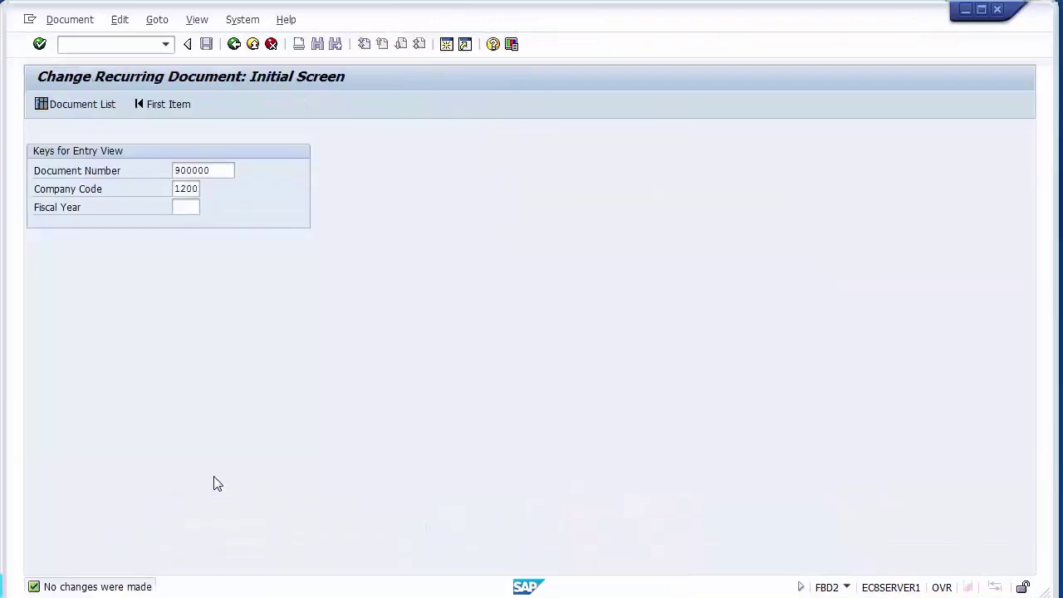
pyautogui.click(84, 46)
pyautogui.write('/n')
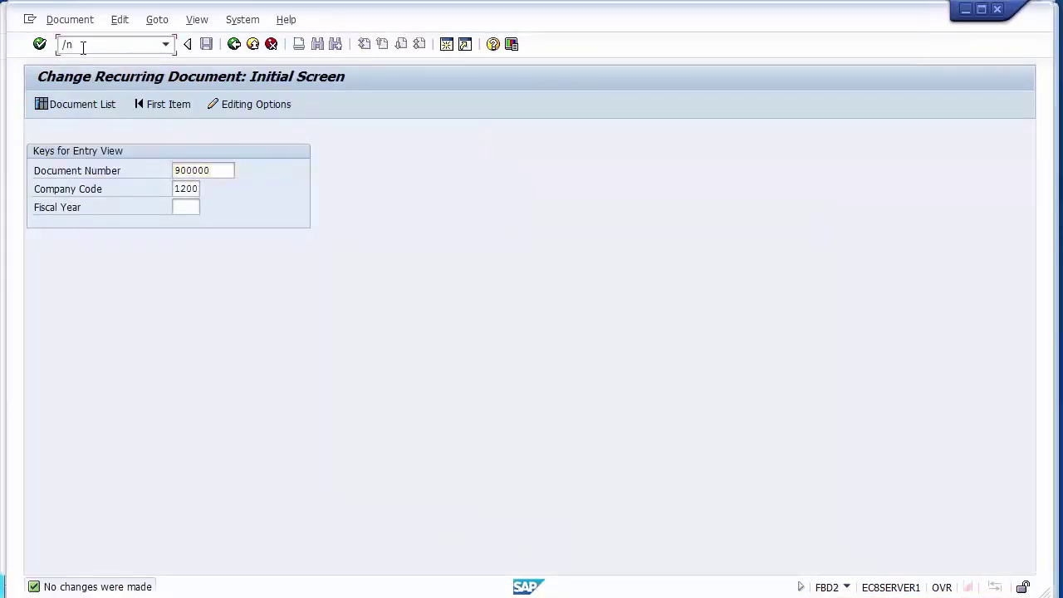
pyautogui.write('fbl3n')
pyautogui.press('Return')
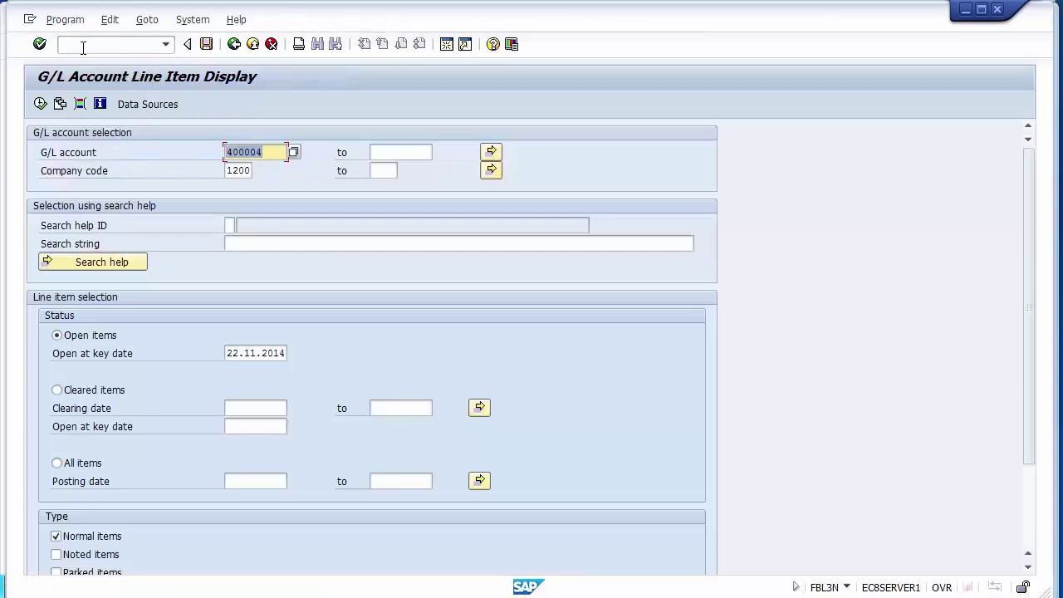
# Select G/L account 400004 (Rent Account) for company code 1200 and run the open line item list.
pyautogui.click(83, 47)
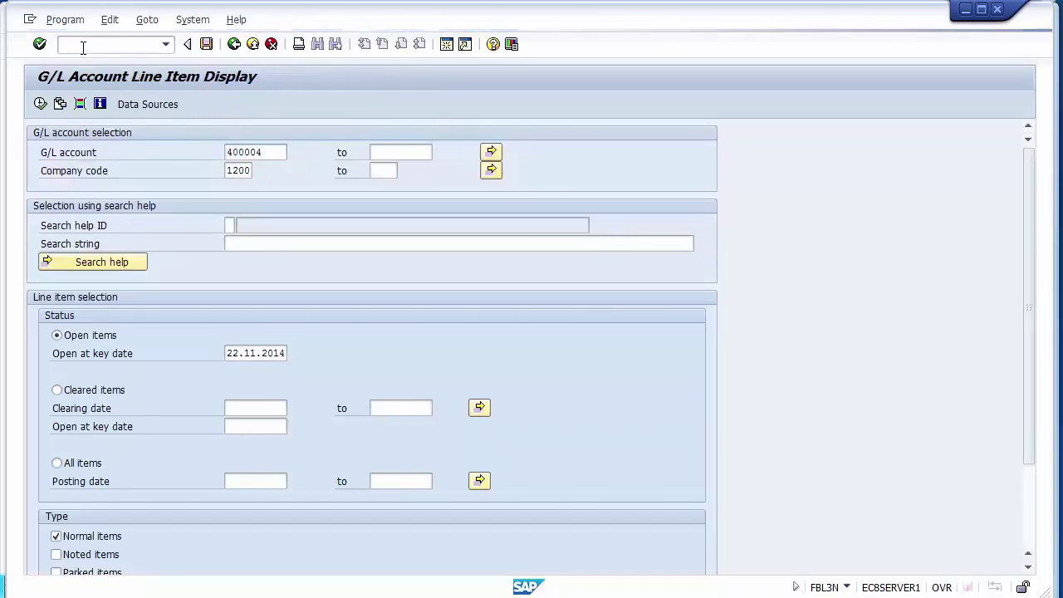
pyautogui.press('F4')
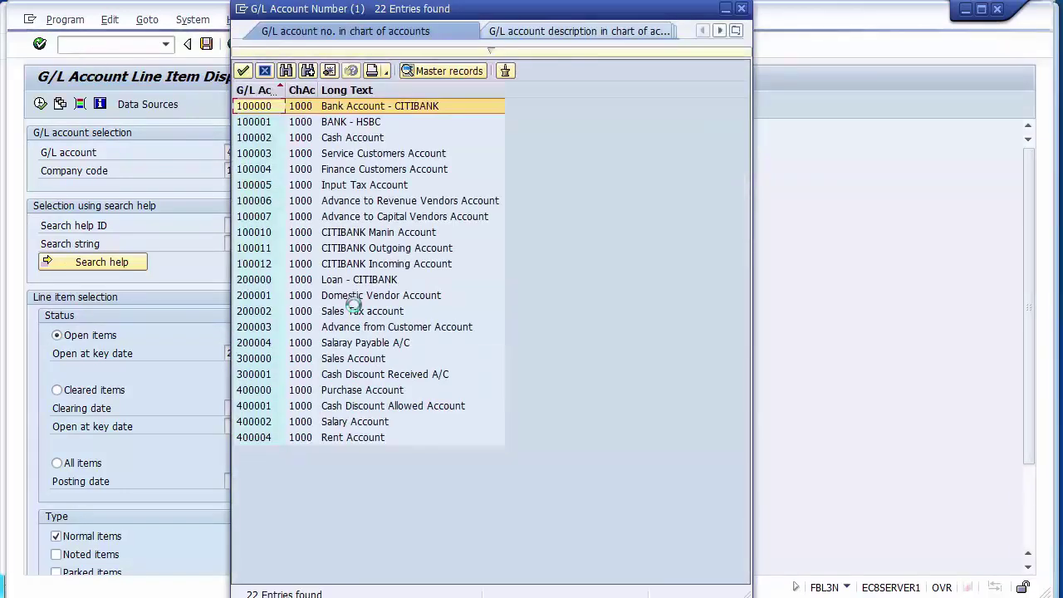
pyautogui.click(306, 438)
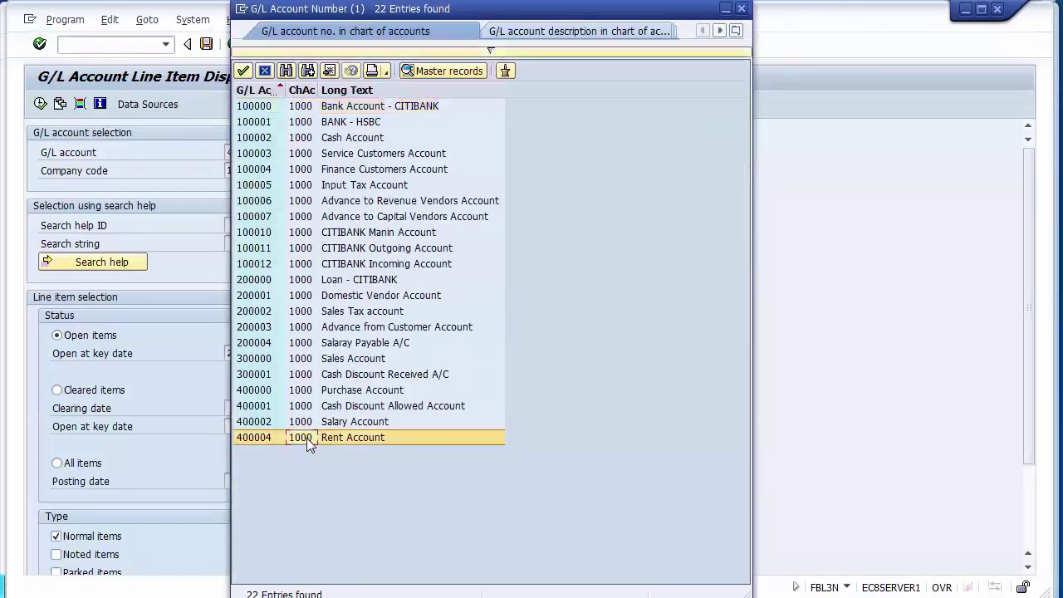
pyautogui.doubleClick(253, 438)
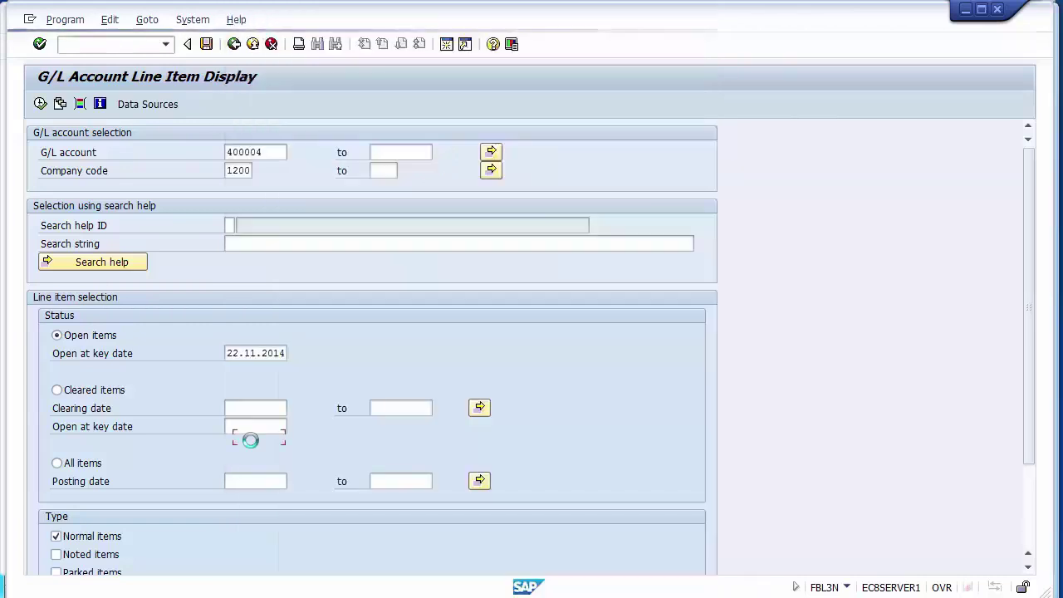
pyautogui.click(40, 104)
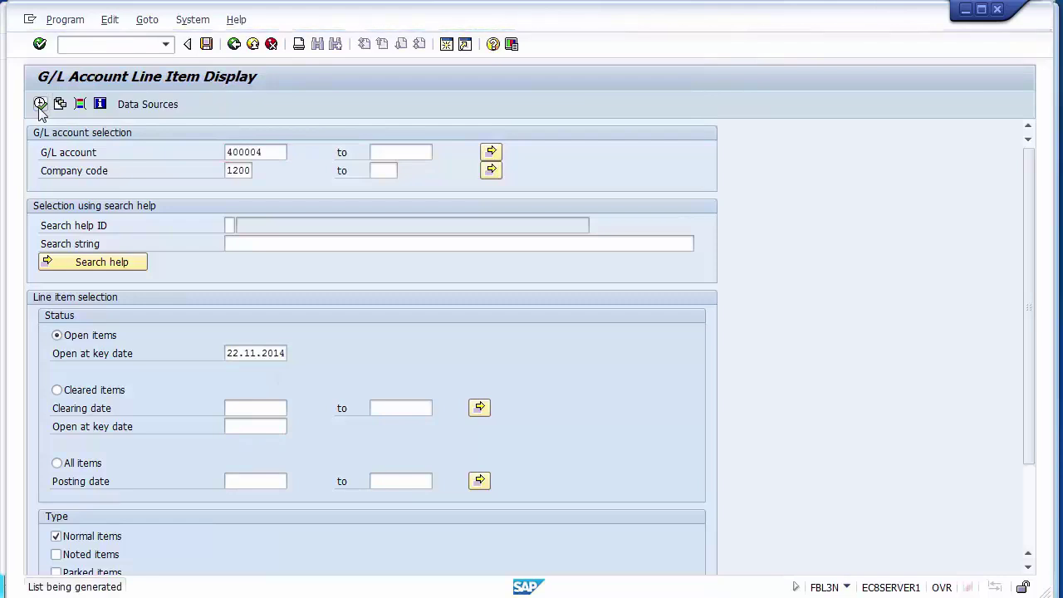